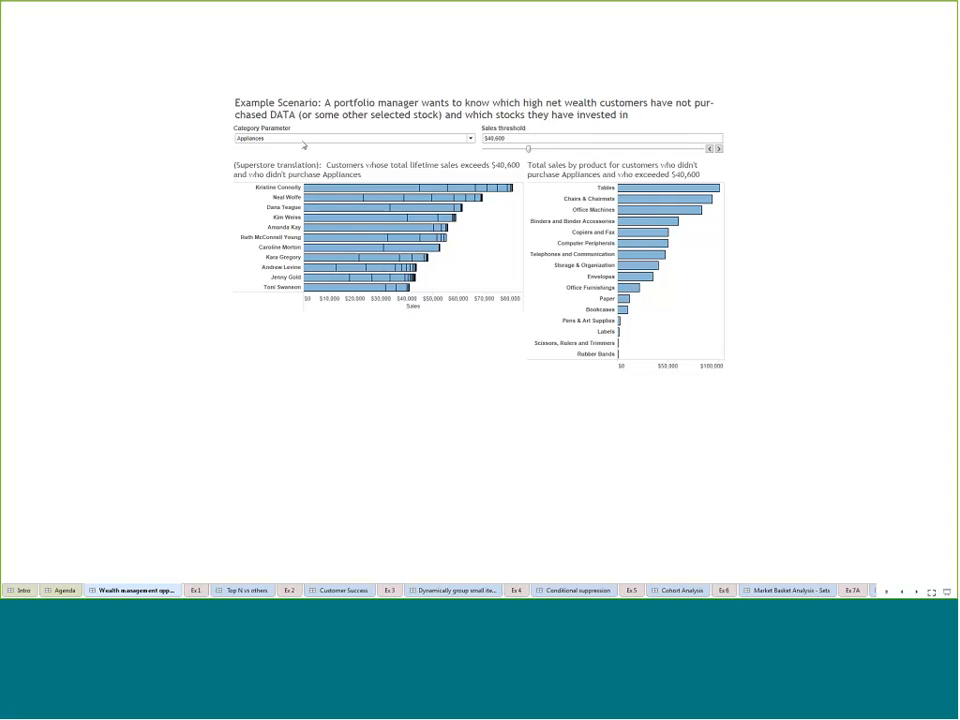
- Review the product choices of the Category Parameter, keeping Appliances selected
{"action": "left_click", "coordinate": [303, 141]}
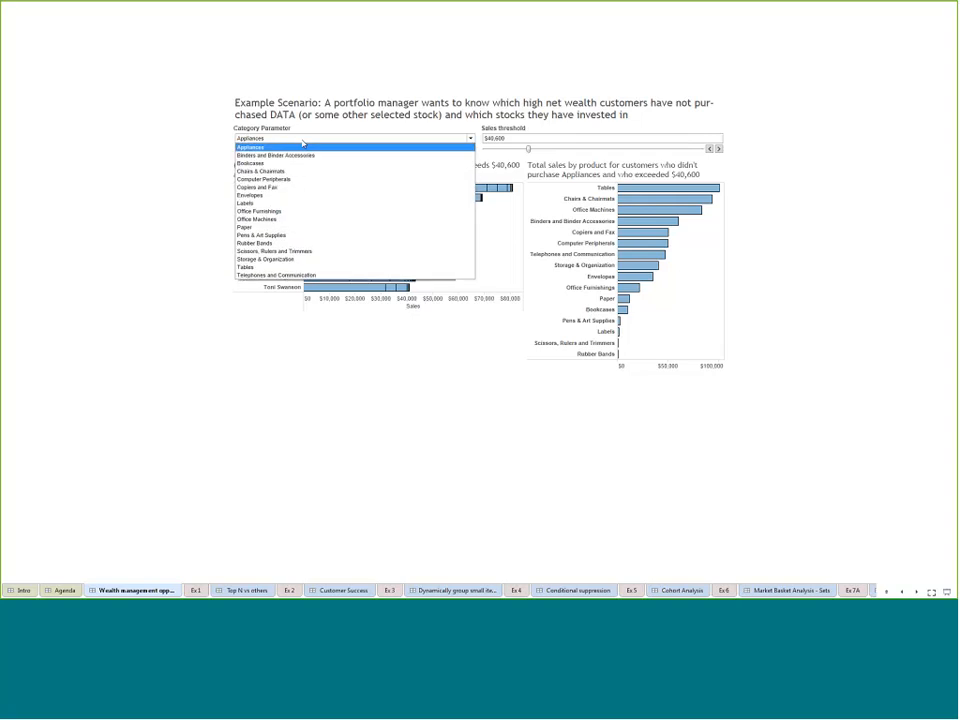
{"action": "left_click", "coordinate": [303, 146]}
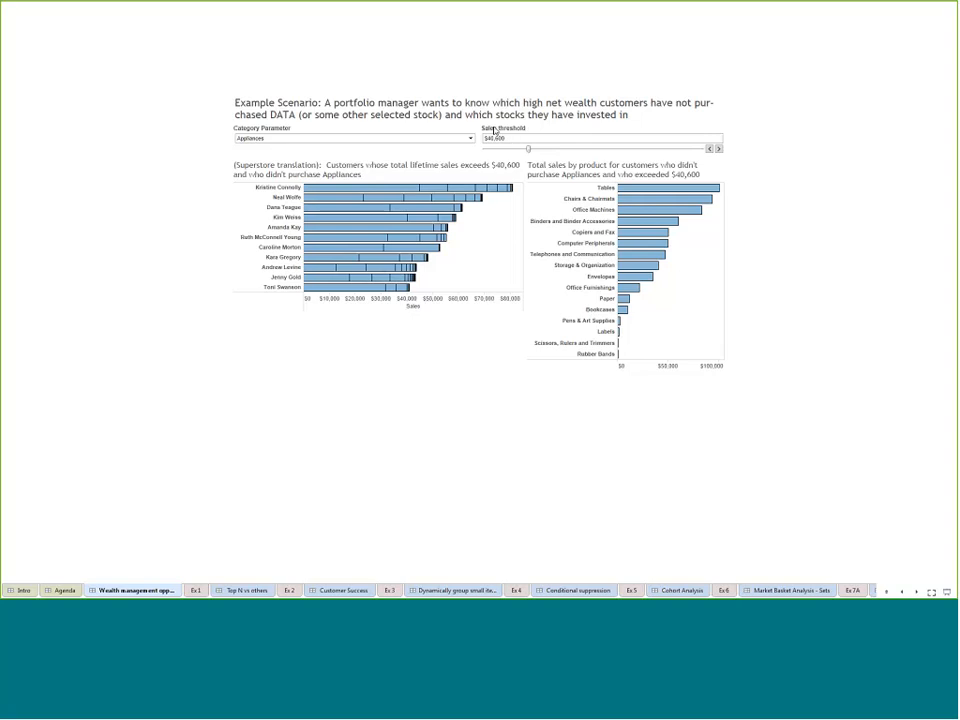
{"action": "left_click", "coordinate": [417, 139]}
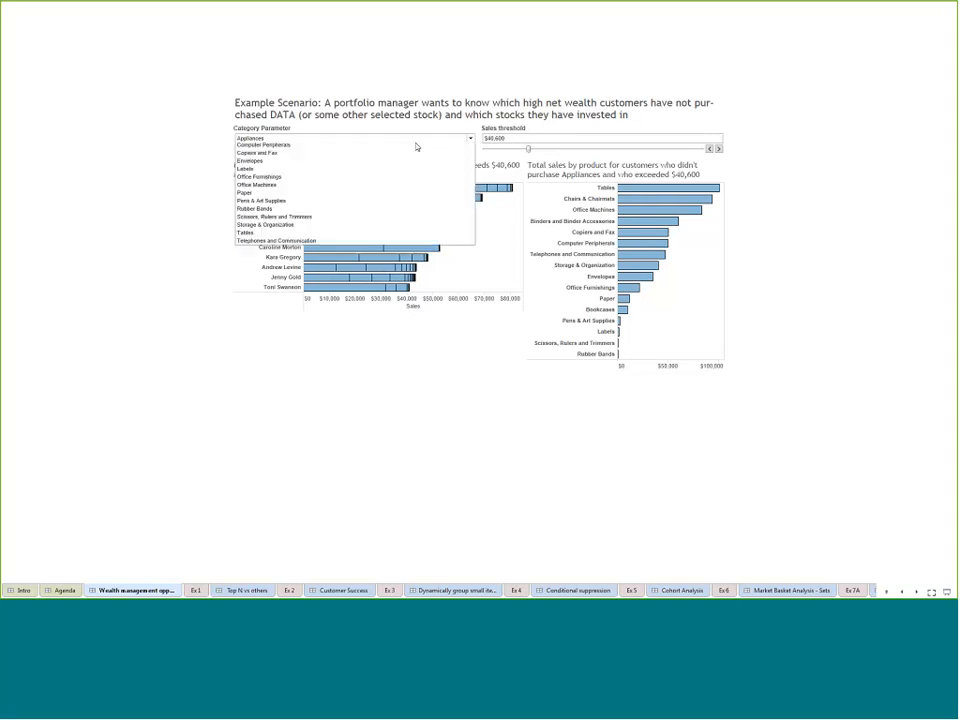
{"action": "left_click", "coordinate": [253, 142]}
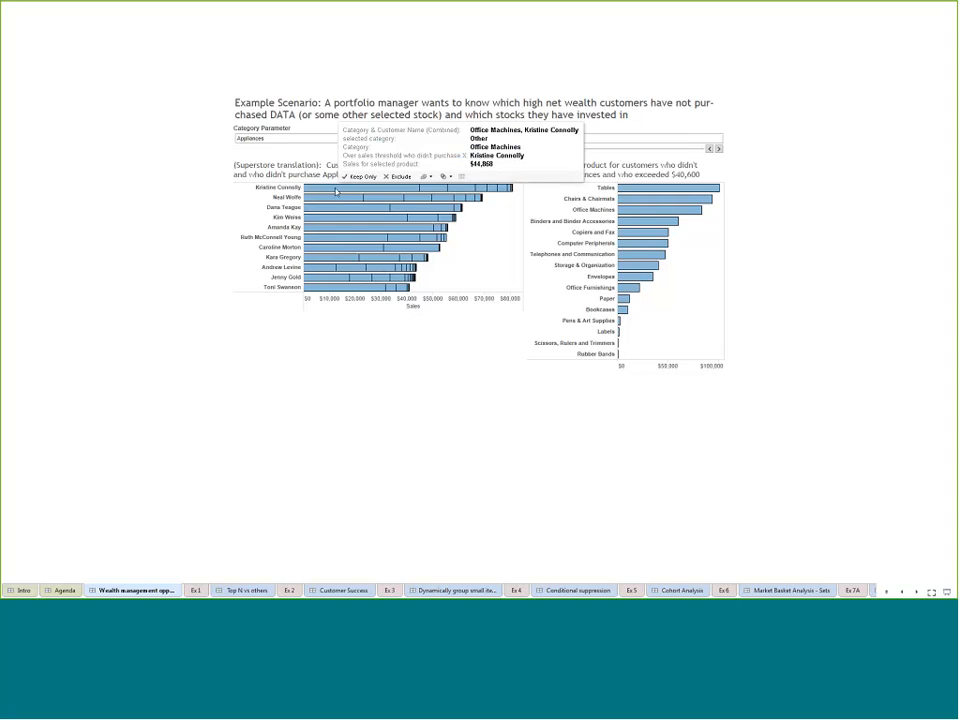
- Examine the first customer's sales by highlighting the Office Machines segment and the whole customer row, and clear the highlighting
{"action": "left_click", "coordinate": [316, 189]}
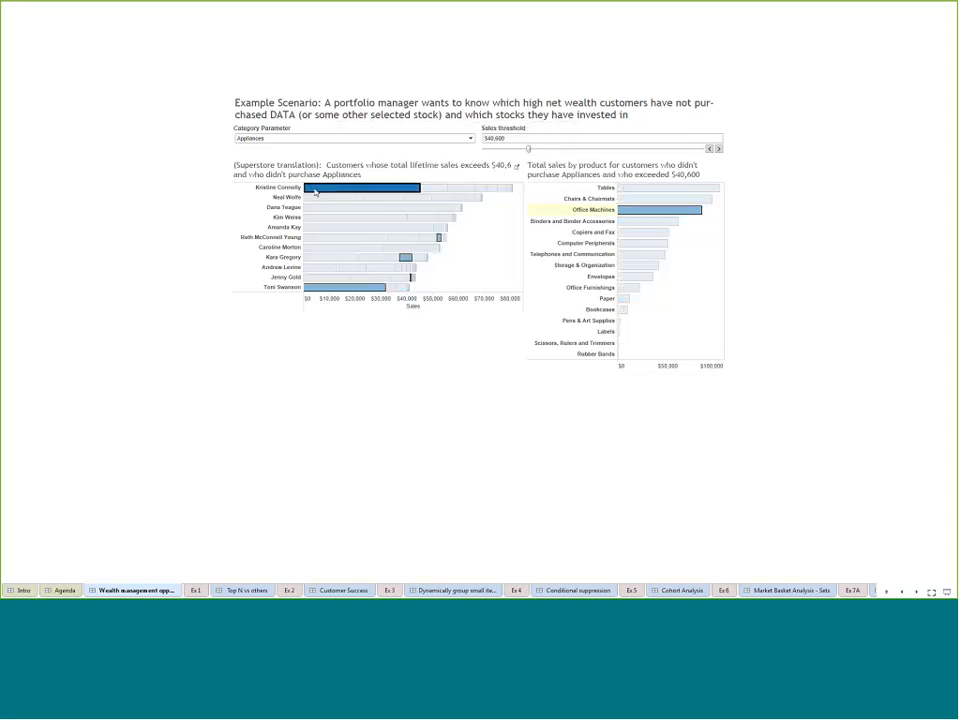
{"action": "left_click", "coordinate": [278, 187]}
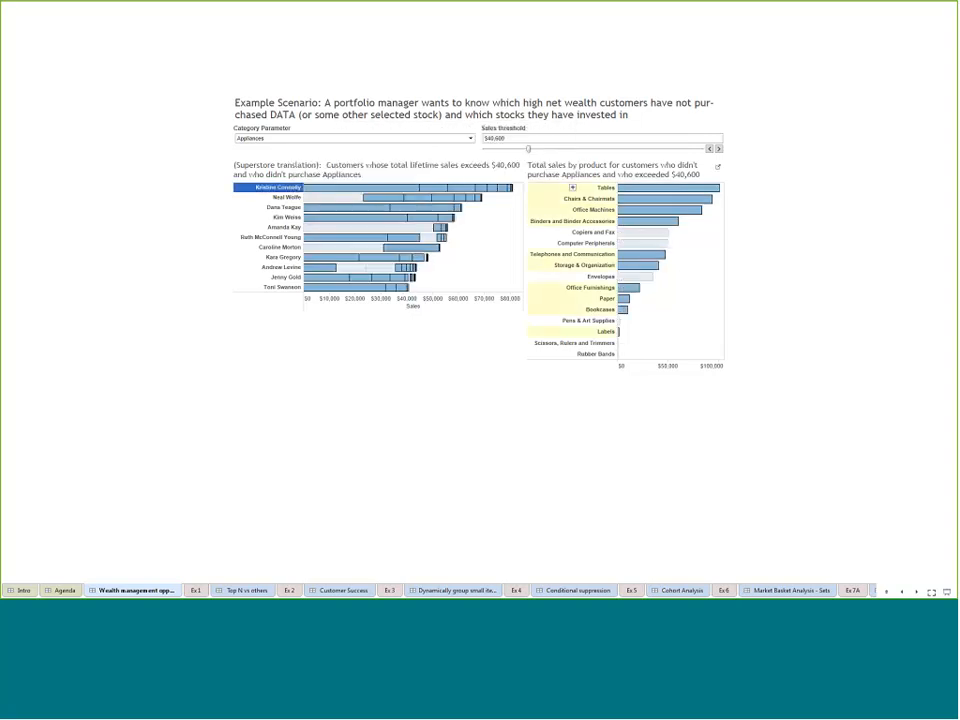
{"action": "left_click", "coordinate": [389, 190]}
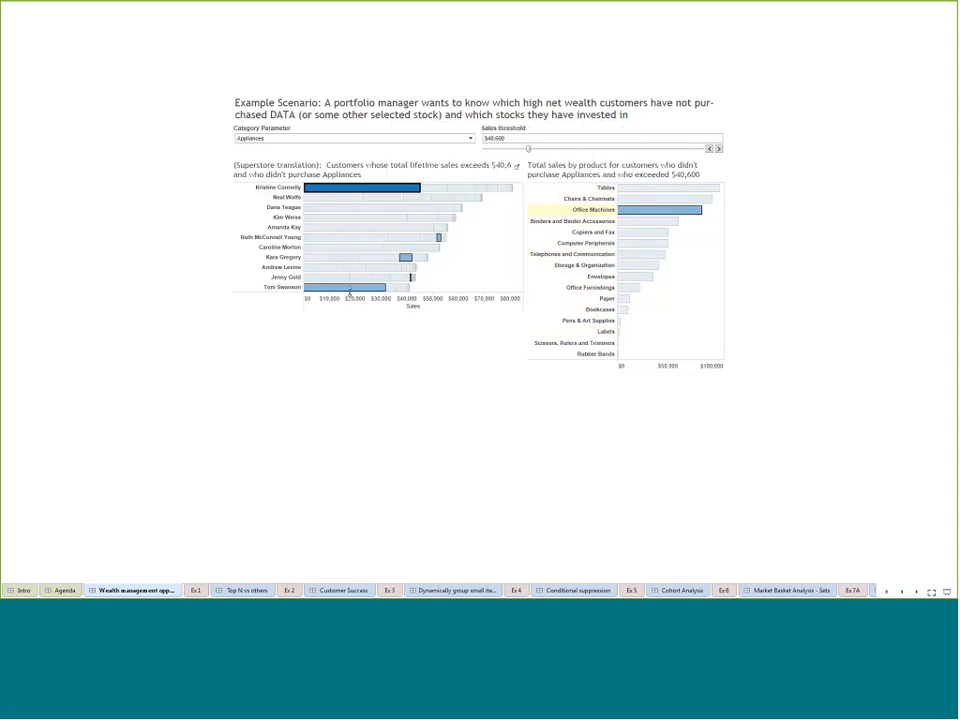
{"action": "mouse_move", "coordinate": [396, 188]}
{"action": "left_click", "coordinate": [336, 187]}
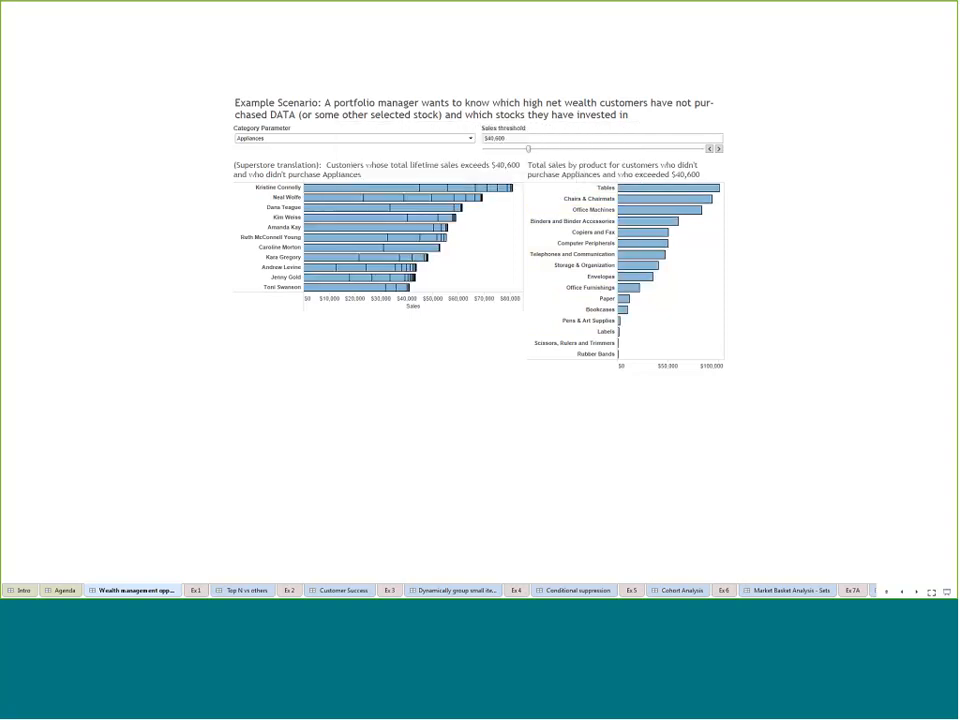
- Open the Ex 1 worksheet outside presentation mode and show the Sales threshold parameter control
{"action": "left_click", "coordinate": [203, 591]}
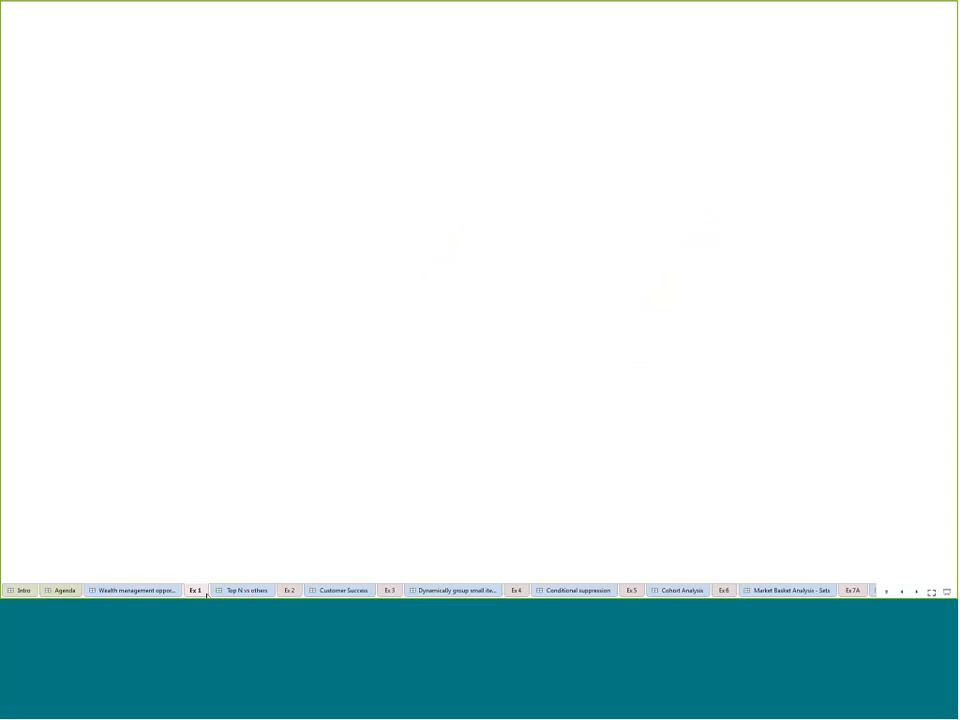
{"action": "left_click", "coordinate": [947, 592]}
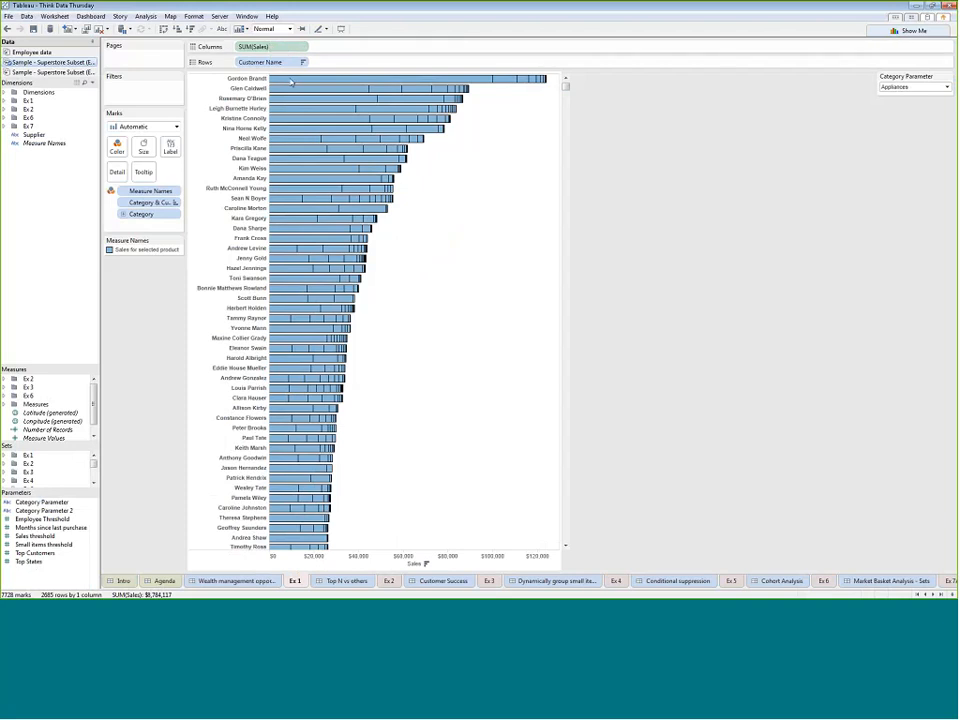
{"action": "left_click", "coordinate": [7, 92]}
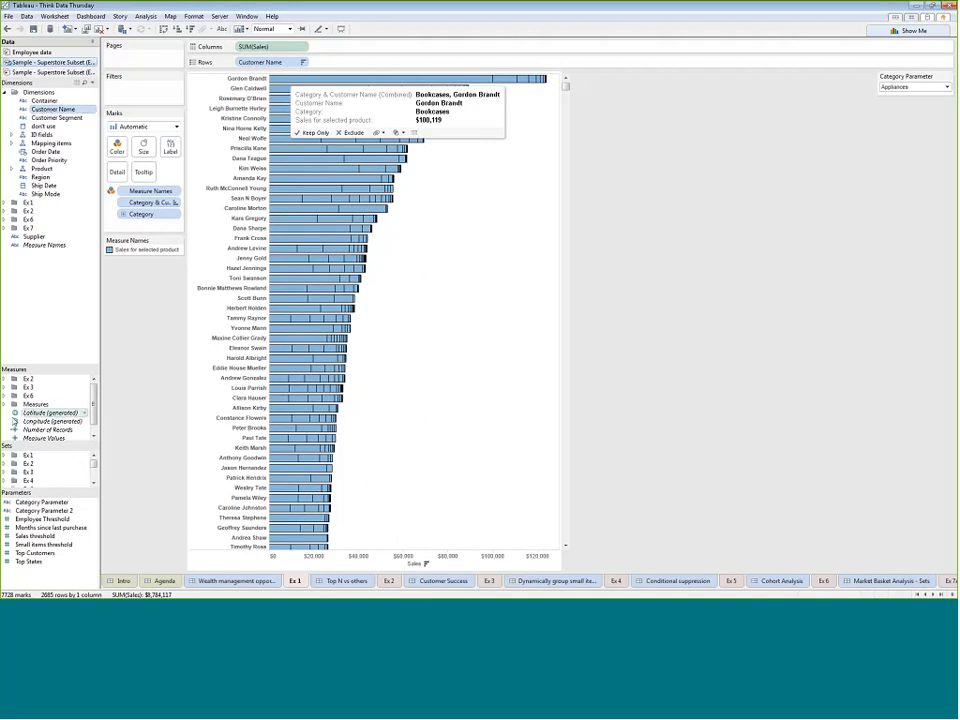
{"action": "right_click", "coordinate": [74, 537]}
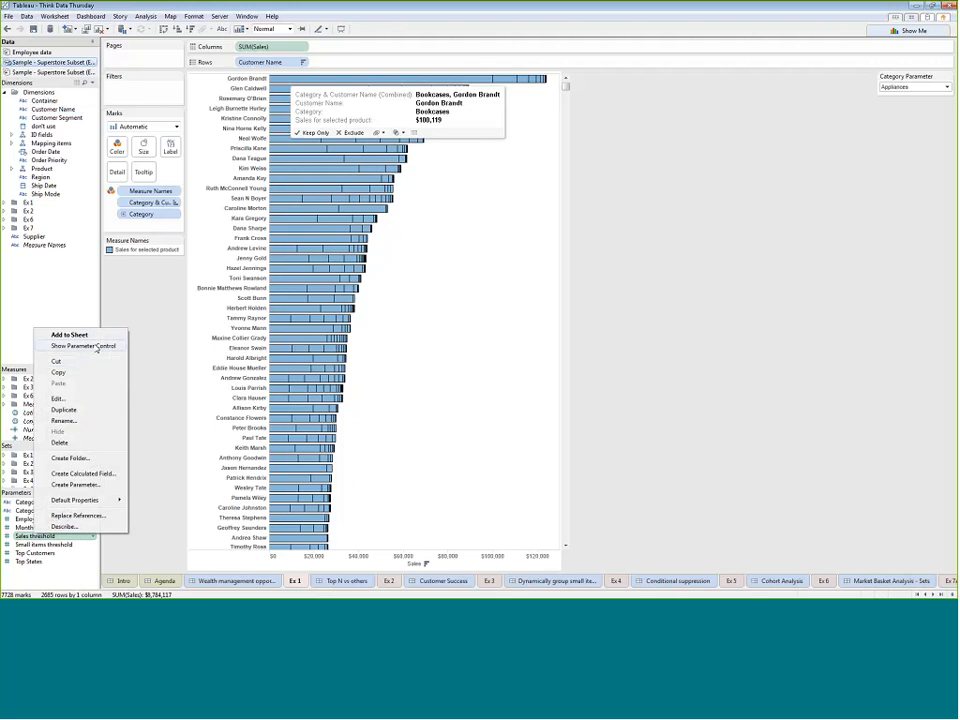
{"action": "left_click", "coordinate": [83, 345]}
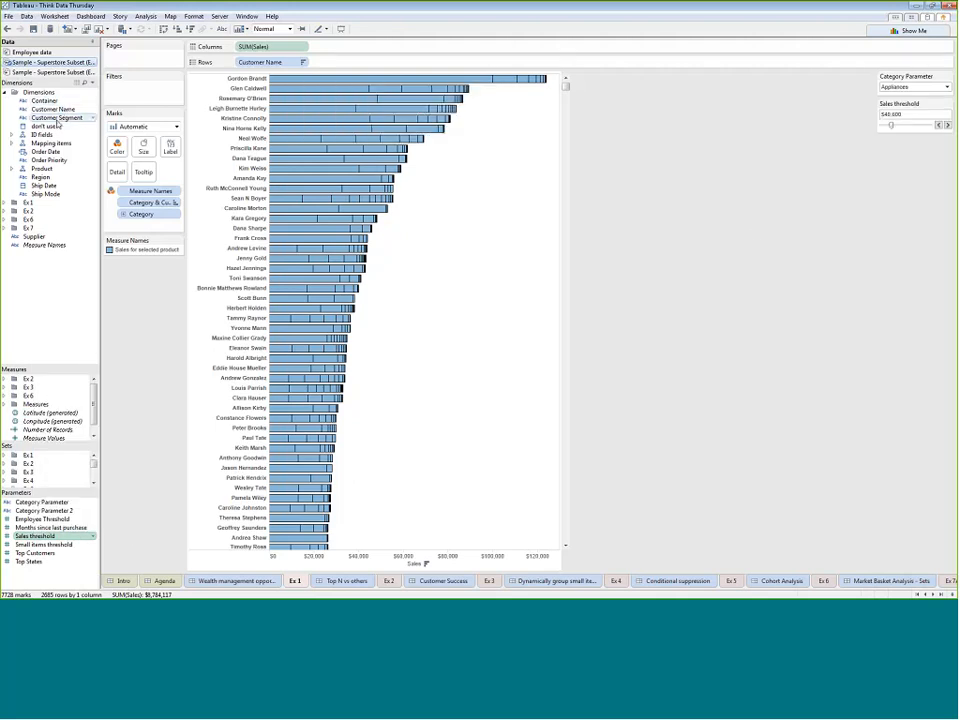
- Start creating a set from the Customer Name dimension and open its condition settings
{"action": "right_click", "coordinate": [66, 110]}
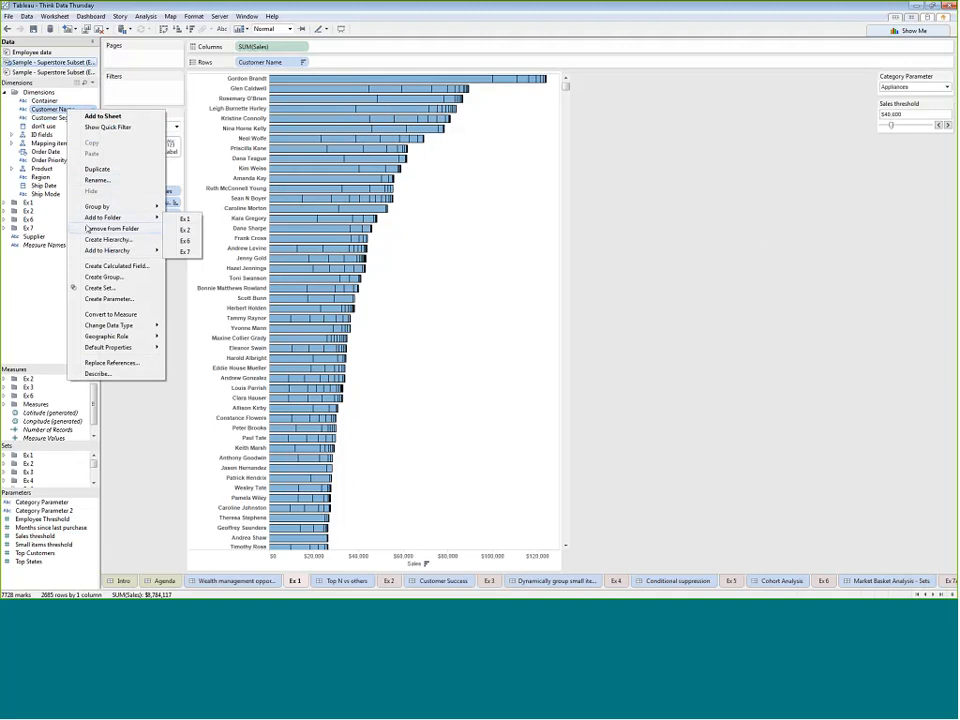
{"action": "left_click", "coordinate": [97, 288]}
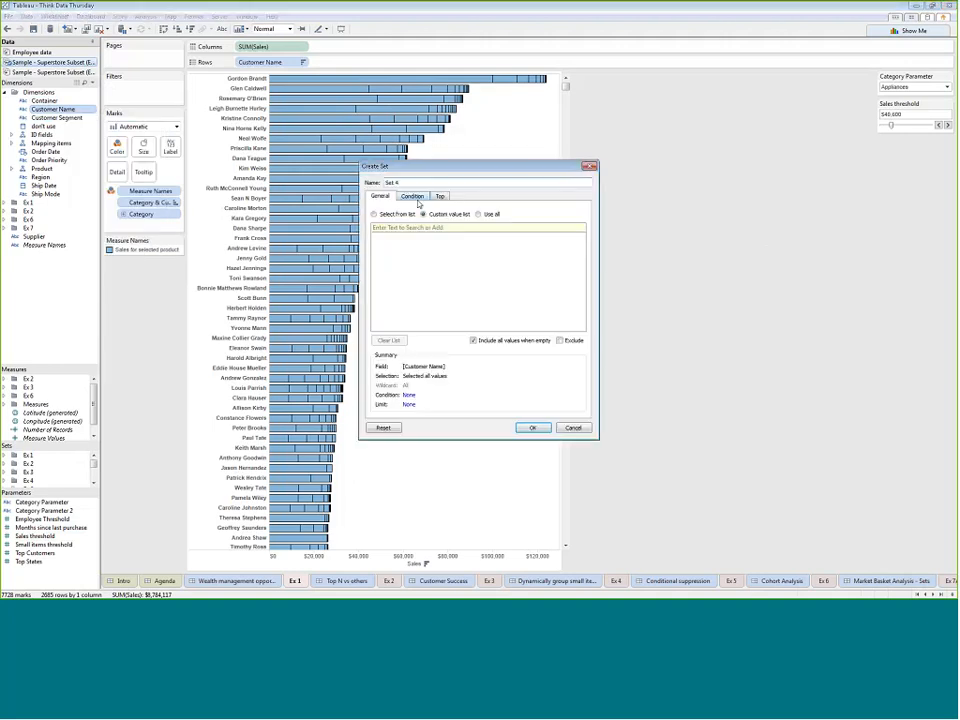
{"action": "left_click", "coordinate": [413, 196]}
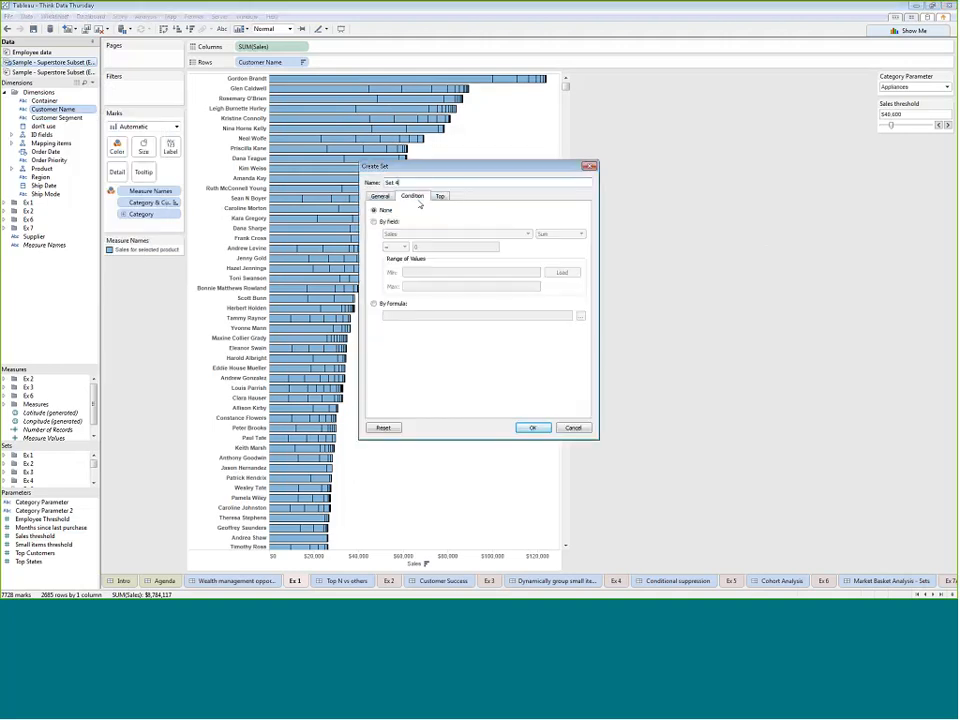
{"action": "left_click", "coordinate": [386, 221]}
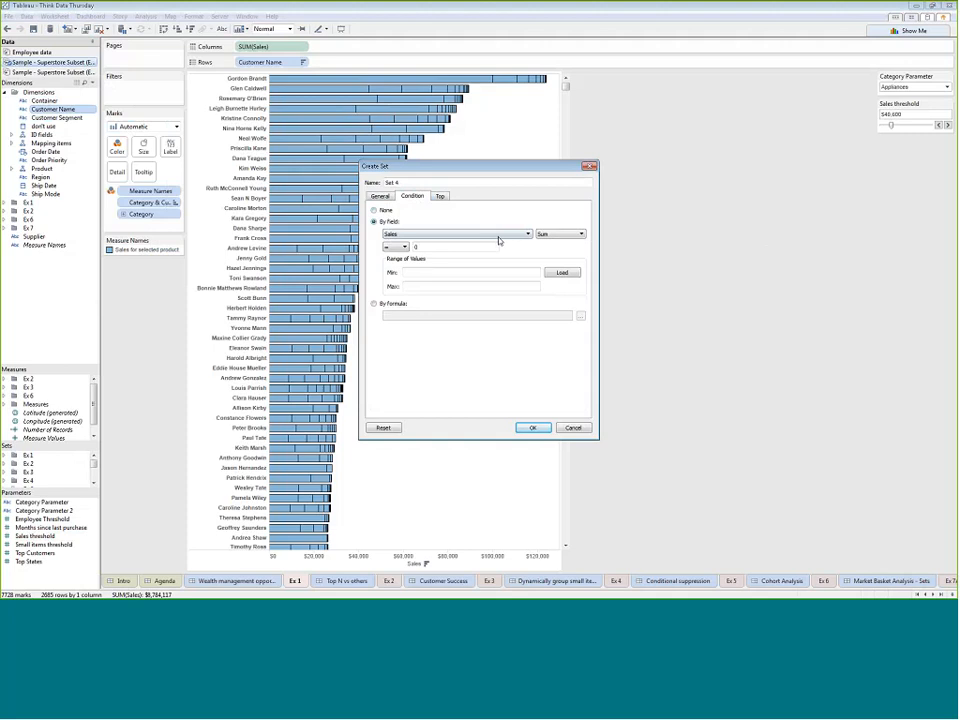
{"action": "left_click", "coordinate": [398, 246]}
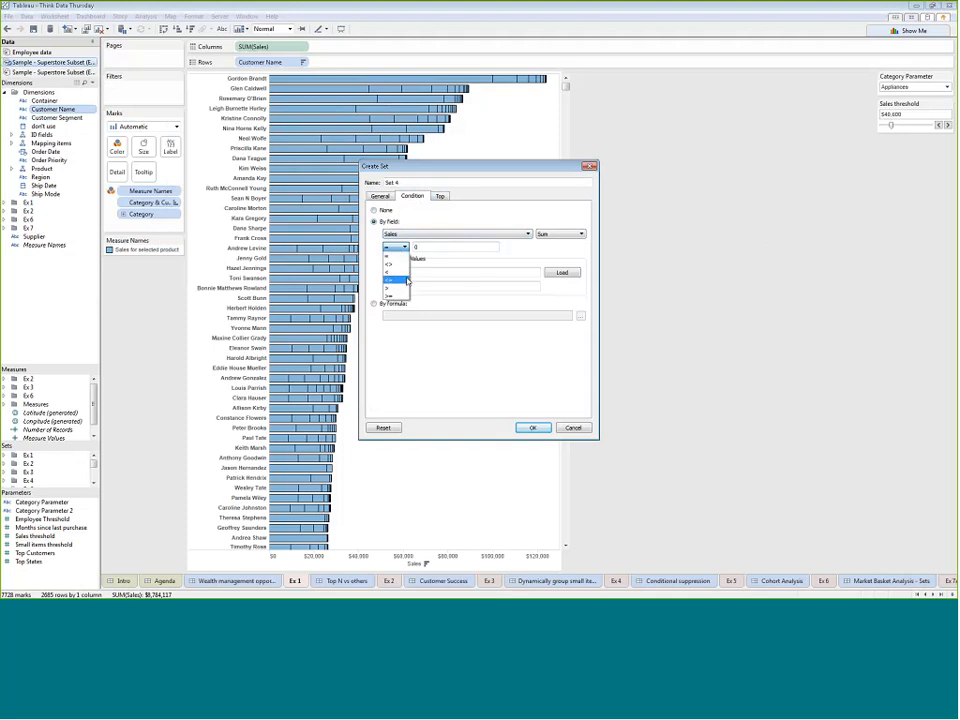
{"action": "left_click", "coordinate": [391, 289]}
{"action": "left_click", "coordinate": [416, 247]}
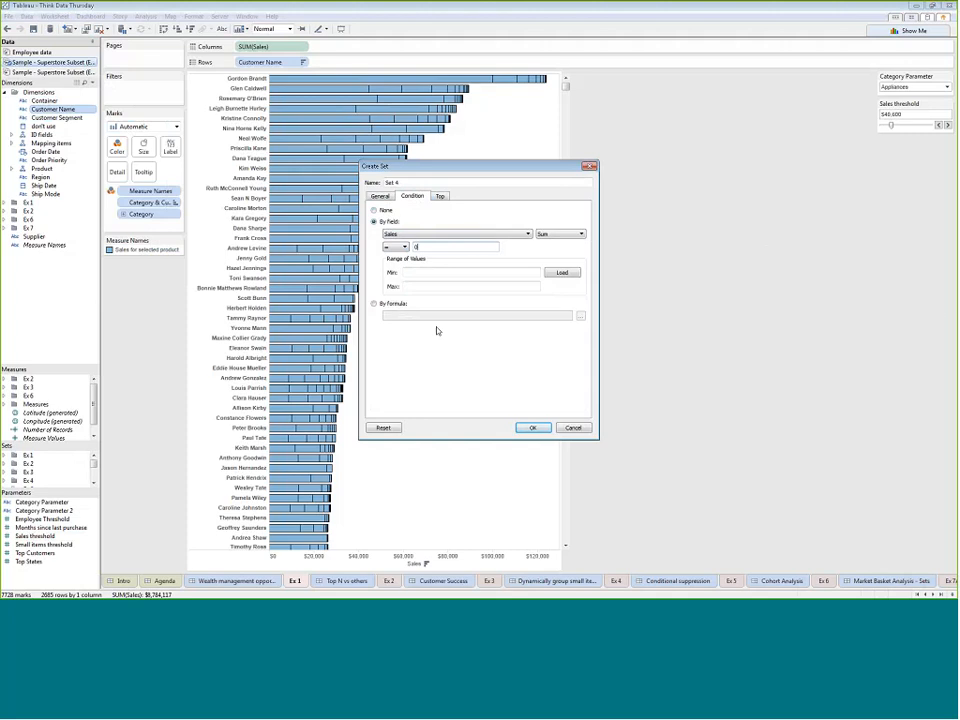
- Define the set's condition by formula as SUM([Sales]) > [Sales threshold]
{"action": "left_click", "coordinate": [374, 303]}
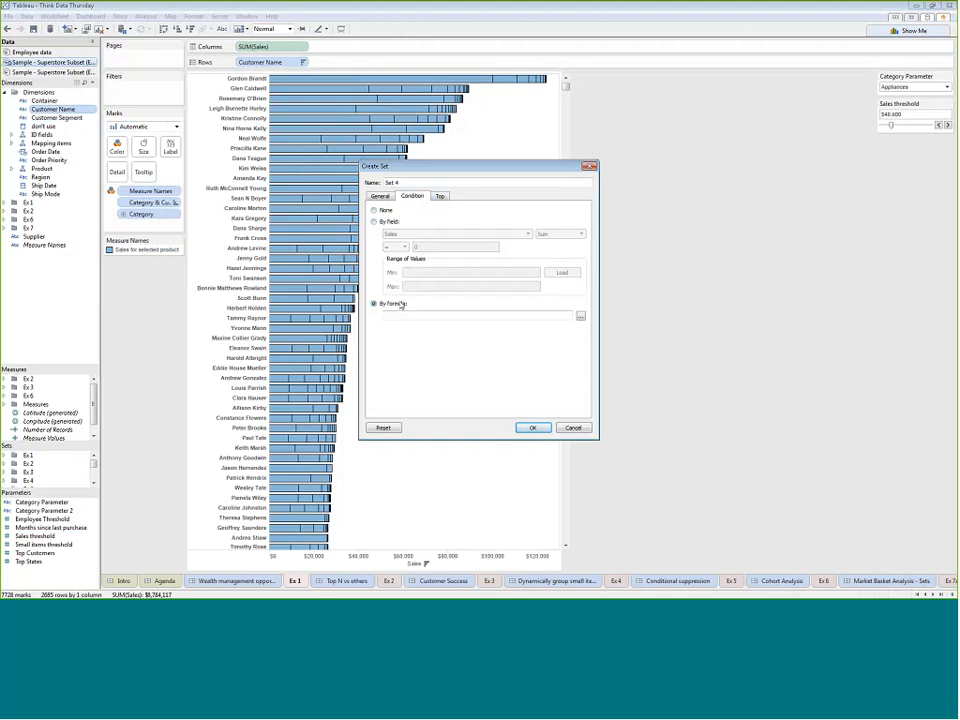
{"action": "left_click", "coordinate": [580, 318]}
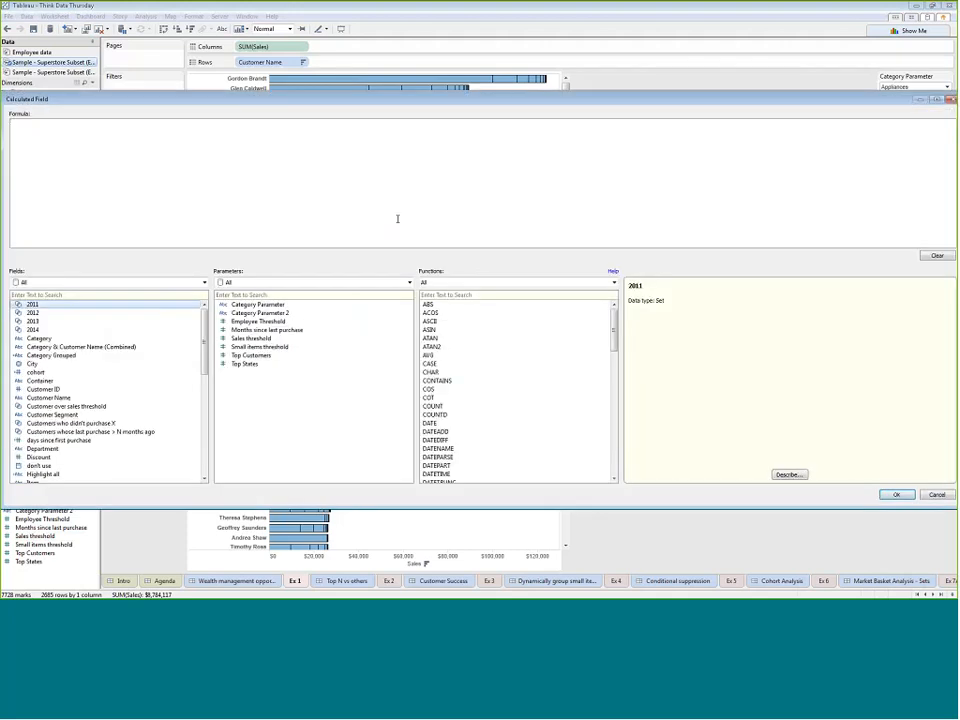
{"action": "left_click", "coordinate": [486, 284]}
{"action": "left_click", "coordinate": [467, 339]}
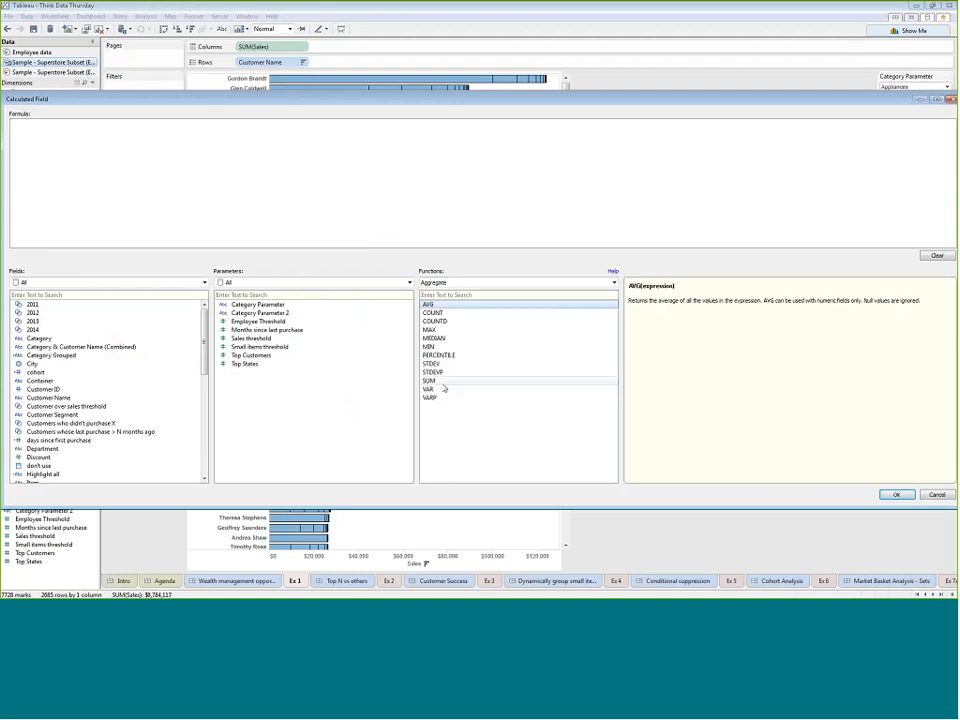
{"action": "left_click", "coordinate": [440, 381]}
{"action": "scroll", "coordinate": [62, 402], "scroll_direction": "down", "scroll_amount": 10}
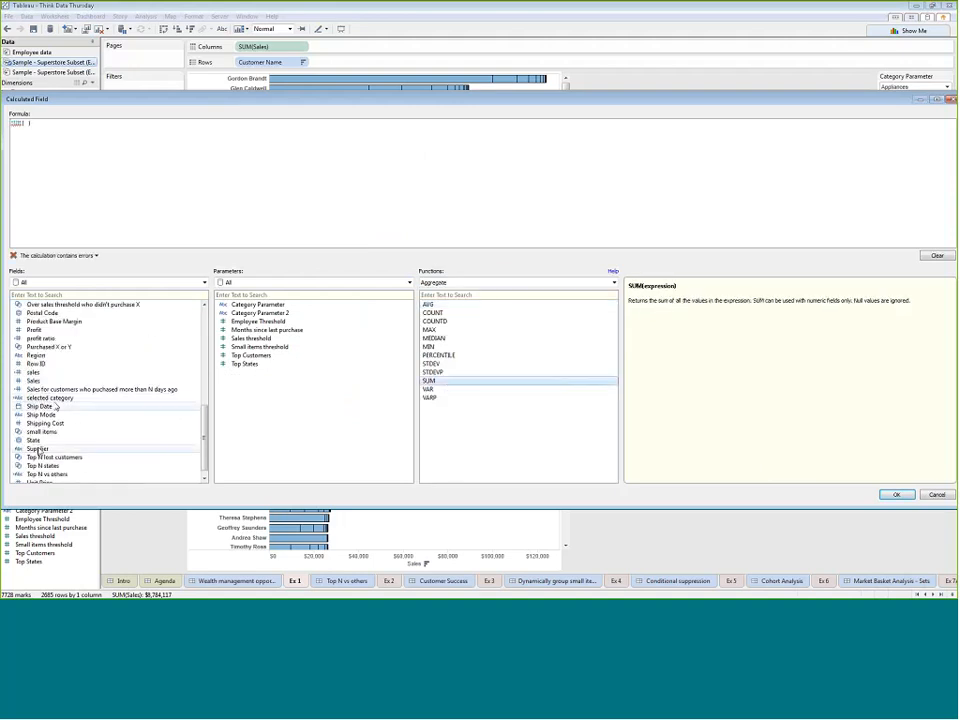
{"action": "double_click", "coordinate": [38, 382]}
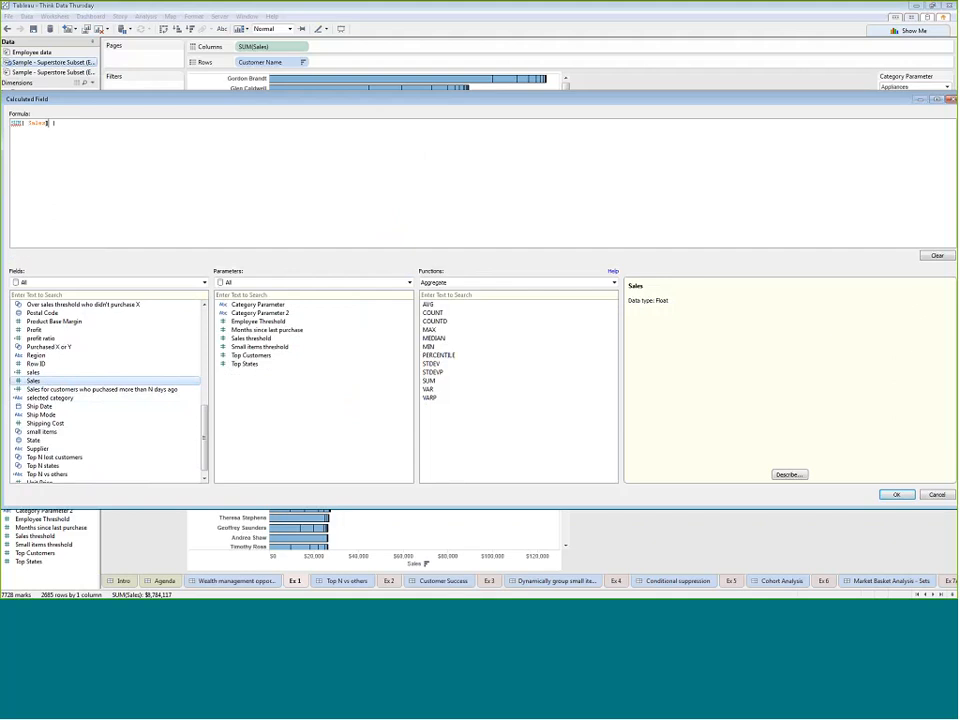
{"action": "left_click", "coordinate": [173, 123]}
{"action": "type", "text": ">"}
{"action": "double_click", "coordinate": [264, 339]}
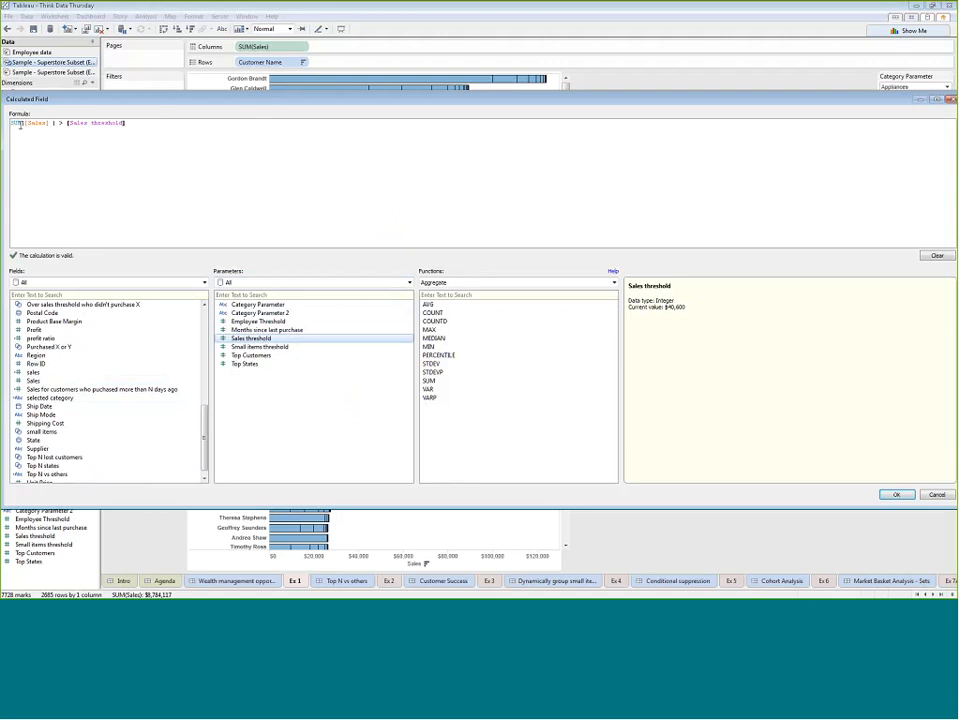
{"action": "left_click", "coordinate": [19, 123]}
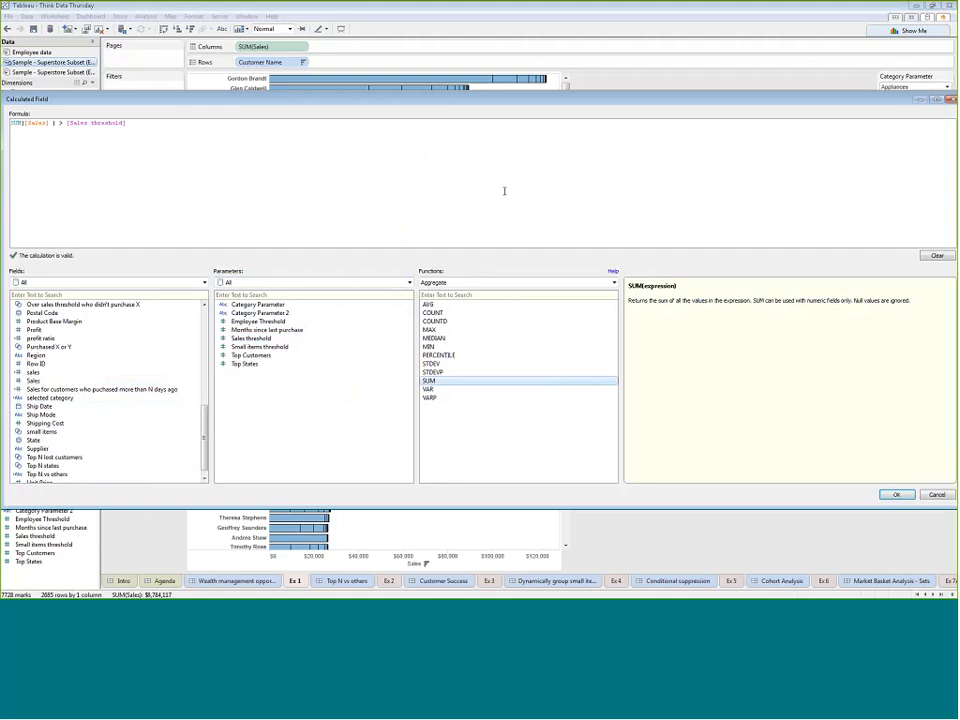
{"action": "left_click", "coordinate": [891, 496]}
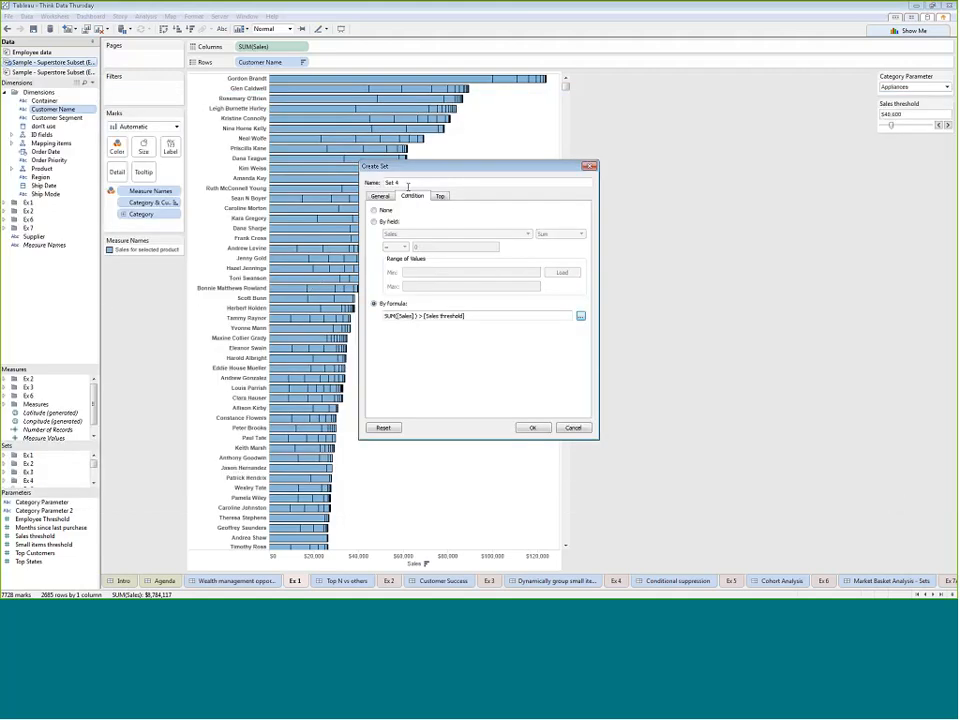
- Name the set "high value customers", create it and enlarge the Sets list to show it
{"action": "left_click_drag", "start_coordinate": [405, 185], "coordinate": [232, 181]}
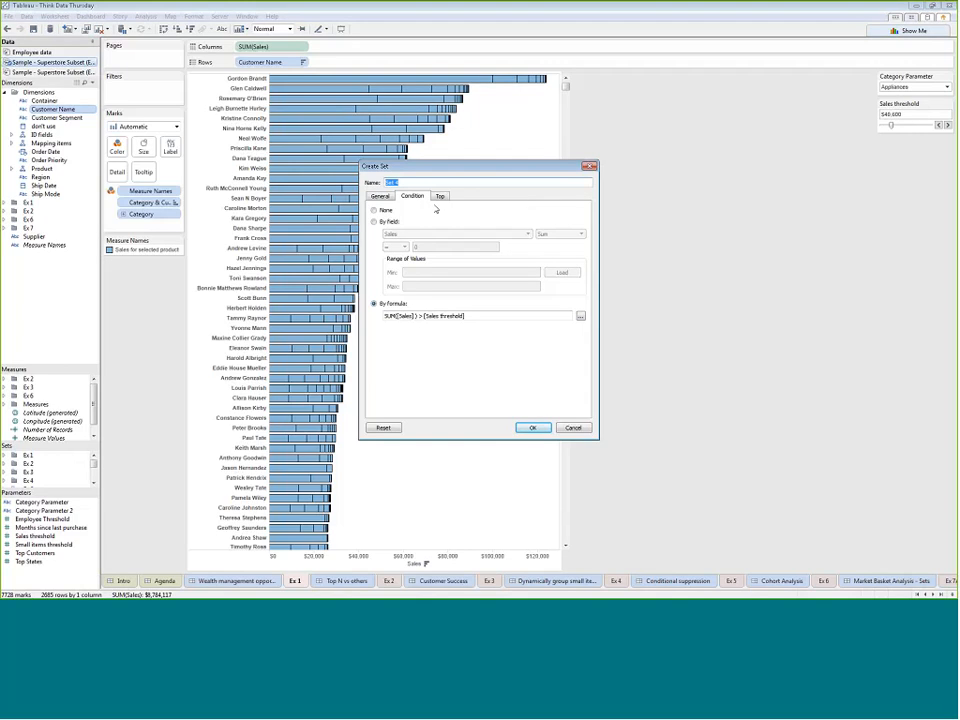
{"action": "left_click", "coordinate": [380, 196]}
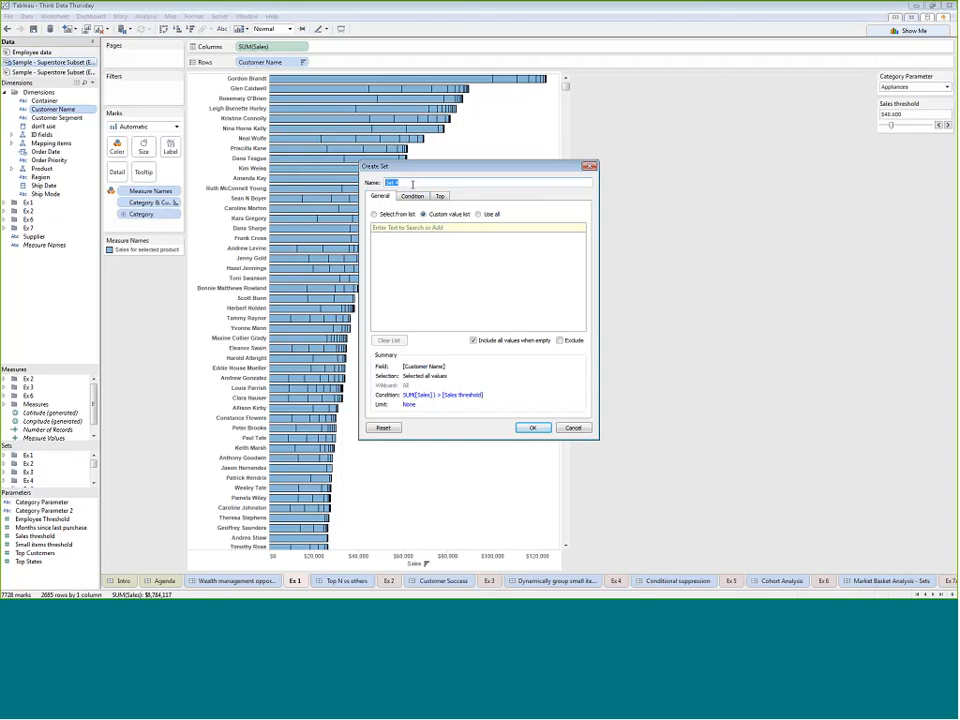
{"action": "type", "text": "high value customers"}
{"action": "left_click", "coordinate": [532, 427]}
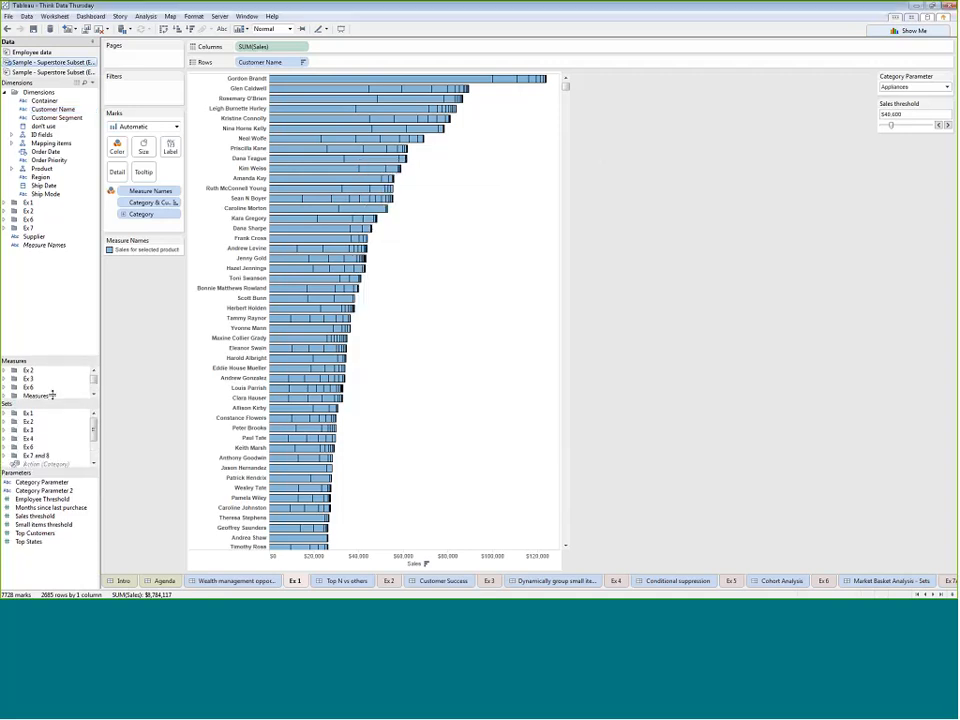
{"action": "left_click_drag", "start_coordinate": [52, 395], "coordinate": [52, 386]}
{"action": "left_click_drag", "start_coordinate": [95, 430], "coordinate": [74, 488]}
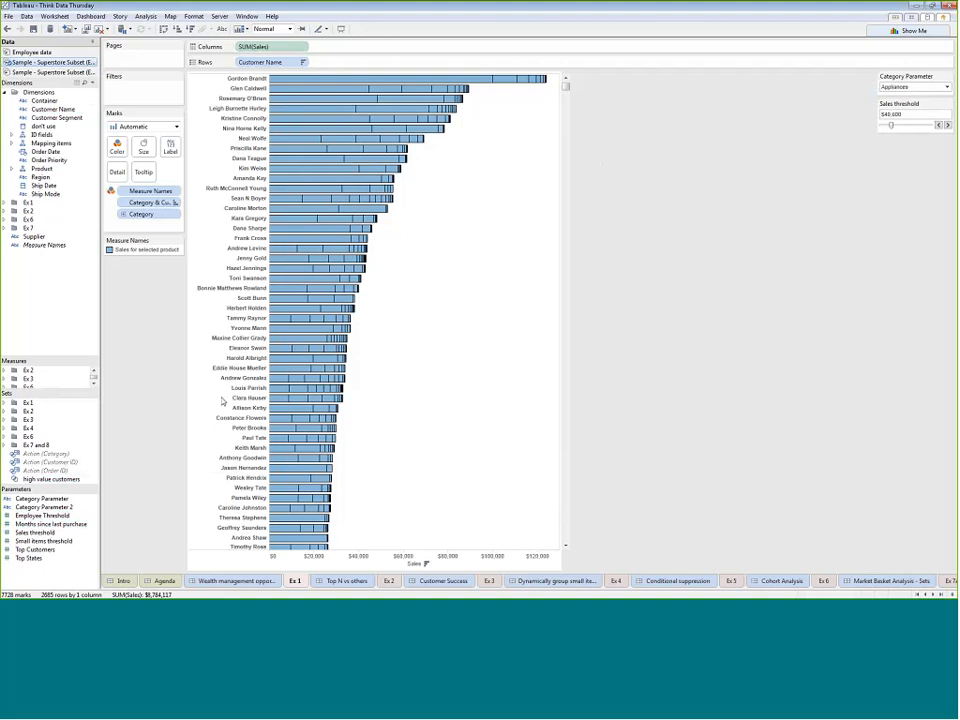
- Switch to the sets workbook in Excel and examine which products each customer purchased, including product X
{"action": "left_click", "coordinate": [943, 361]}
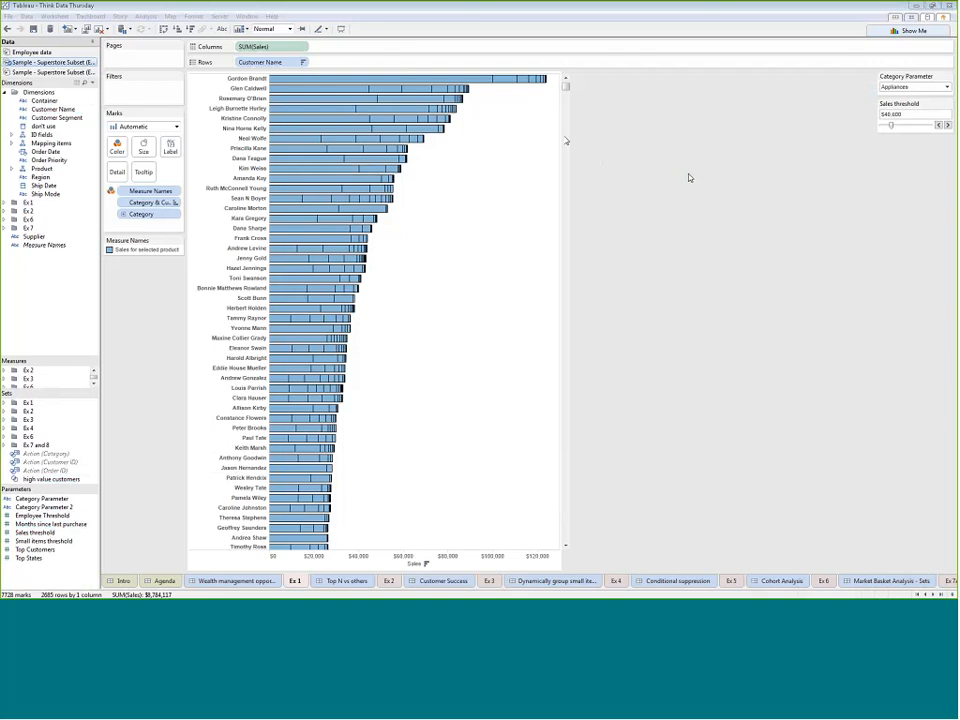
{"action": "key", "text": "alt+Tab"}
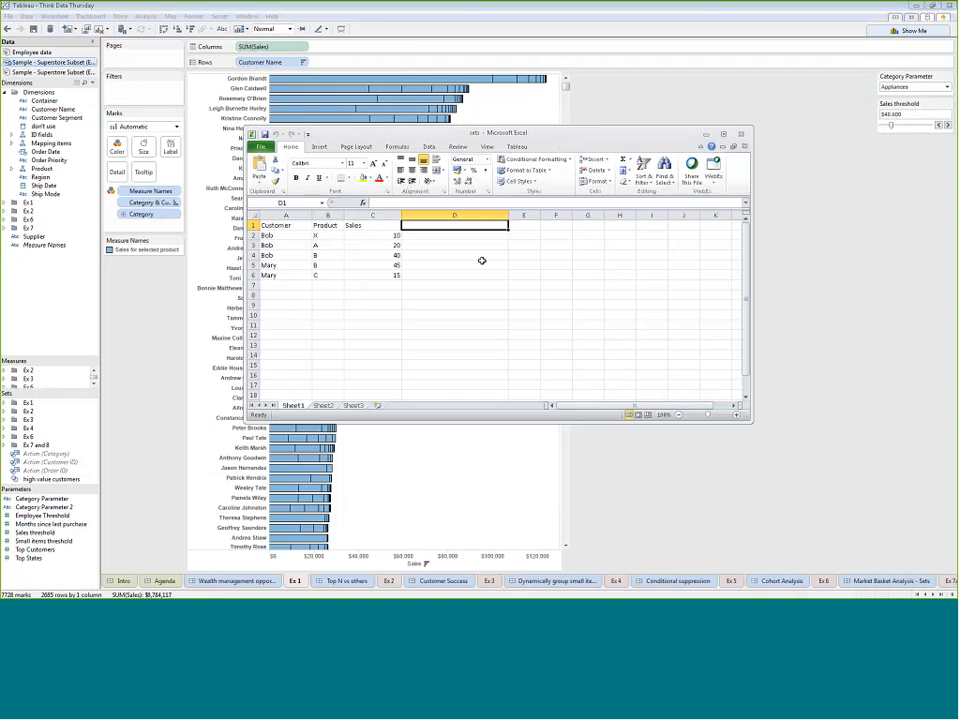
{"action": "left_click_drag", "start_coordinate": [299, 235], "coordinate": [322, 273]}
{"action": "left_click", "coordinate": [327, 234]}
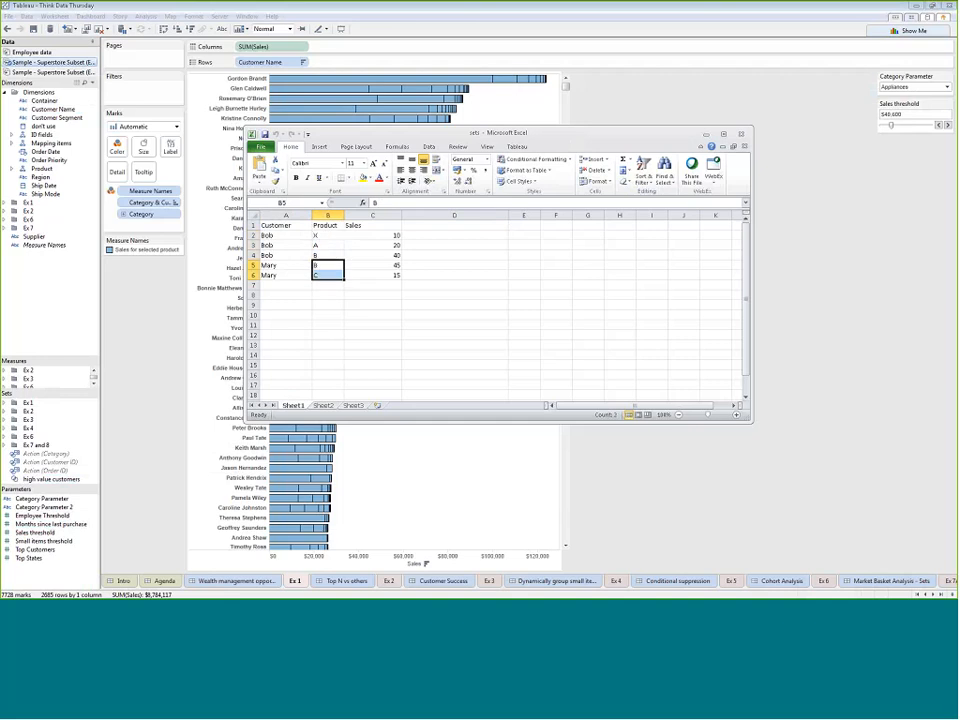
{"action": "left_click", "coordinate": [321, 234]}
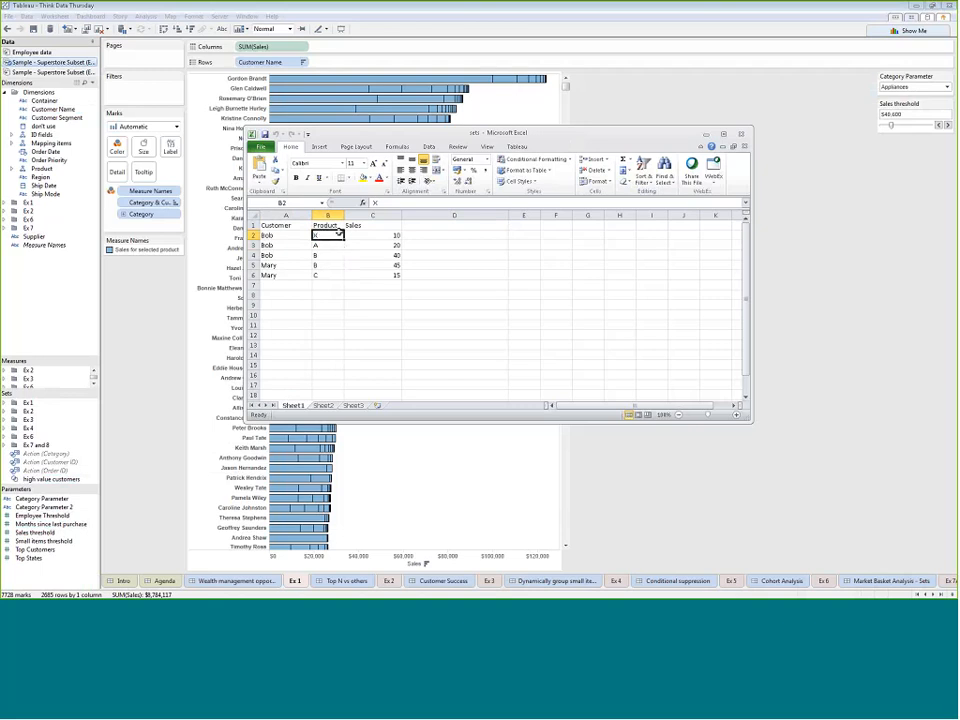
- Enter the column heading "iif(product =X,1, 0)" in cell D1, beside the Sales column
{"action": "left_click", "coordinate": [432, 227]}
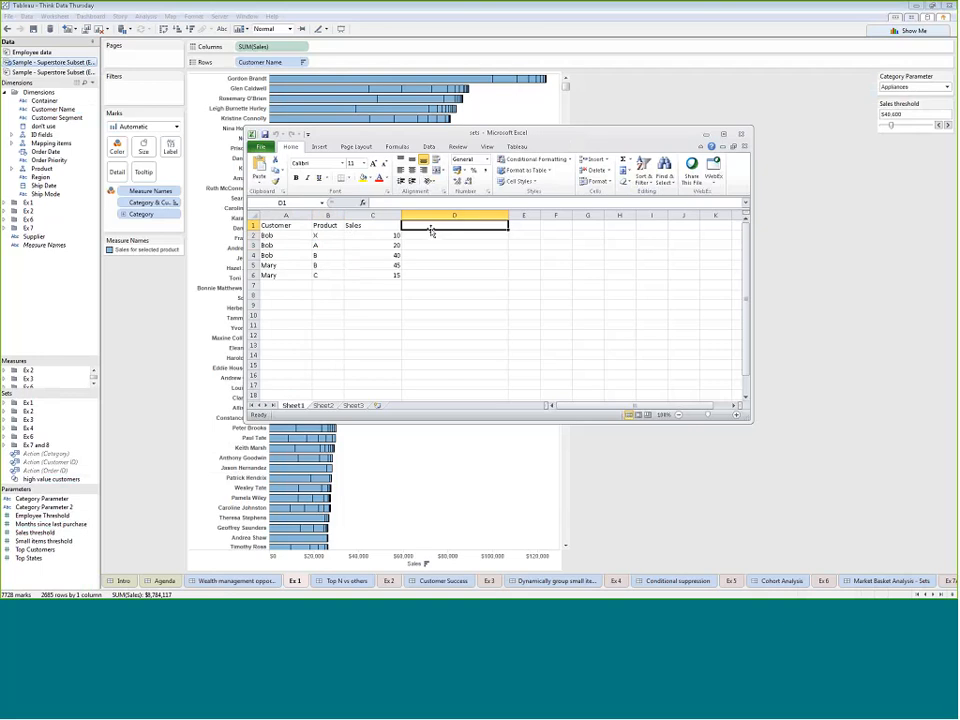
{"action": "type", "text": "iif()"}
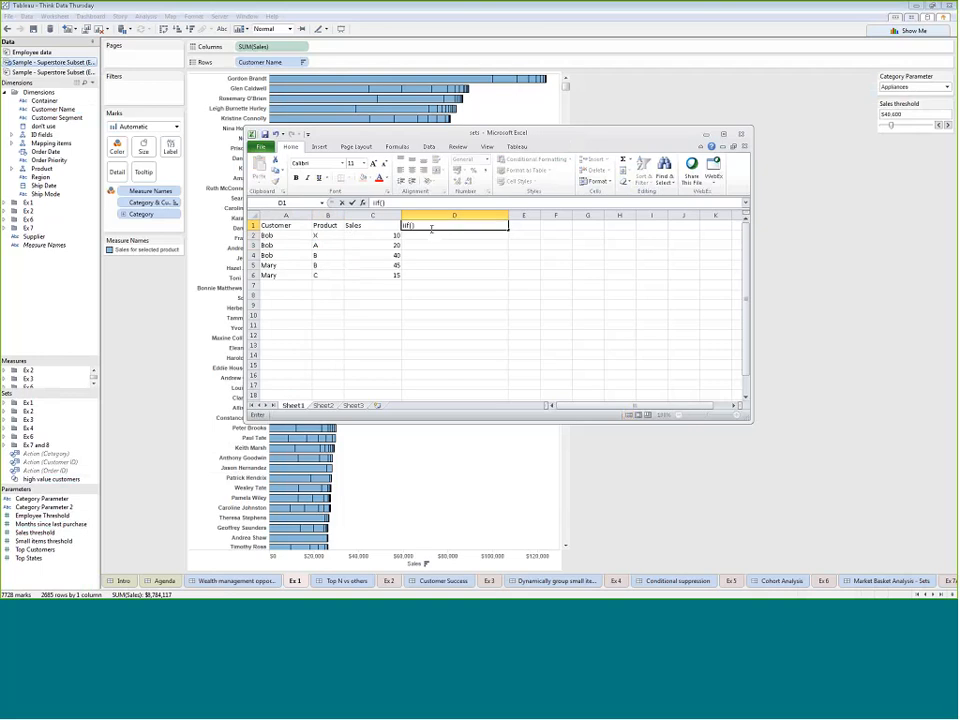
{"action": "key", "text": "Left"}
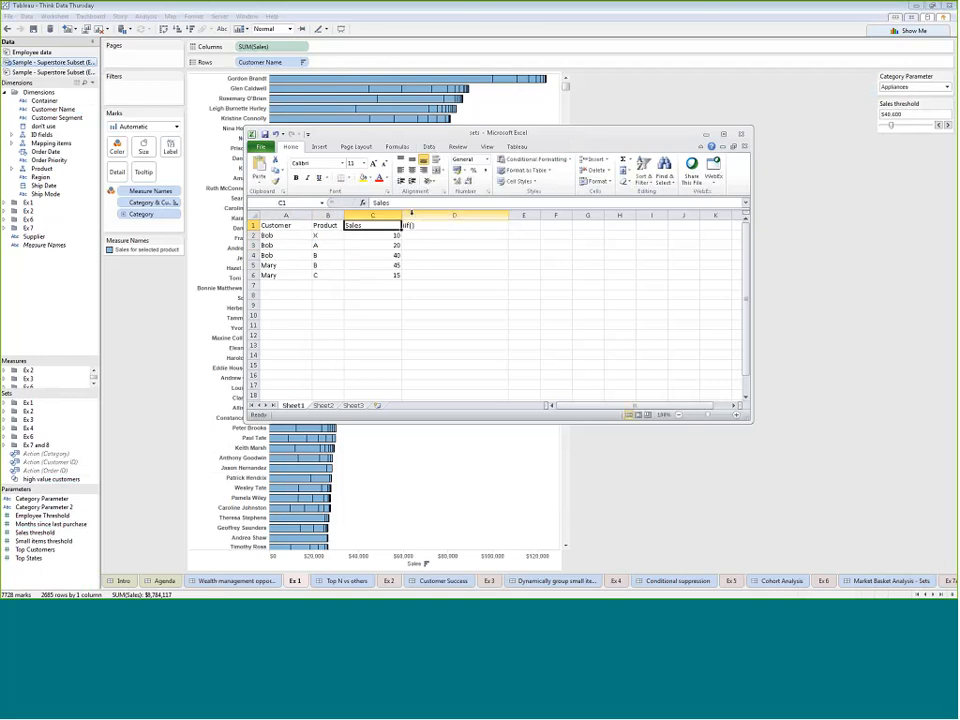
{"action": "double_click", "coordinate": [413, 226]}
{"action": "key", "text": "Left"}
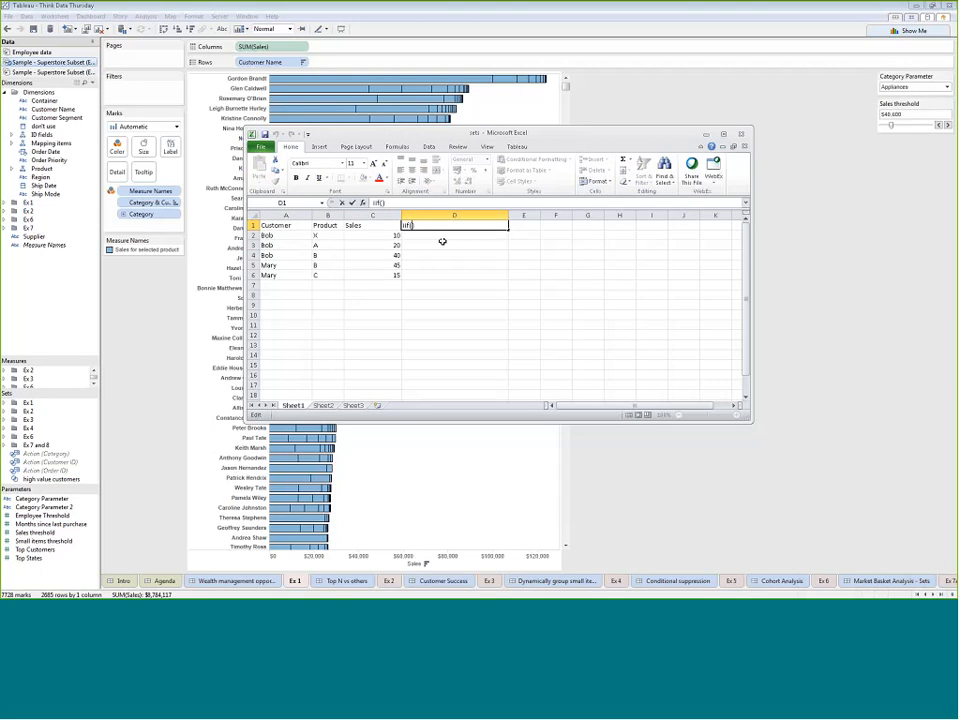
{"action": "type", "text": "produc"}
{"action": "type", "text": "t =X,1, 0"}
- Enter 1 in D2 for the product X row and fill D3:D6 with 0
{"action": "left_click", "coordinate": [457, 237]}
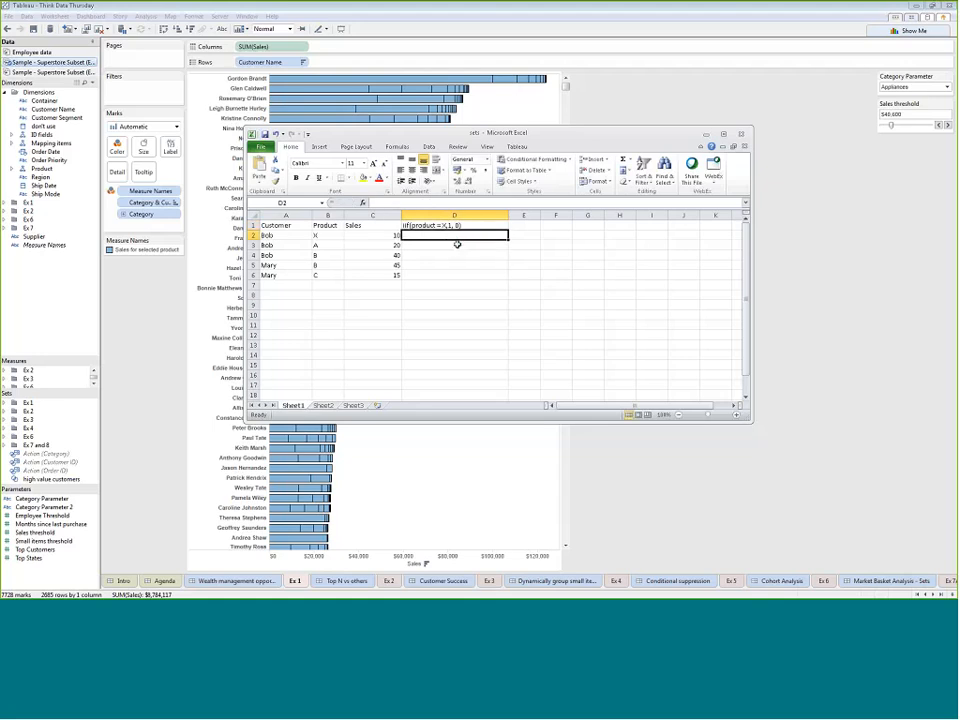
{"action": "type", "text": "1"}
{"action": "left_click", "coordinate": [453, 245]}
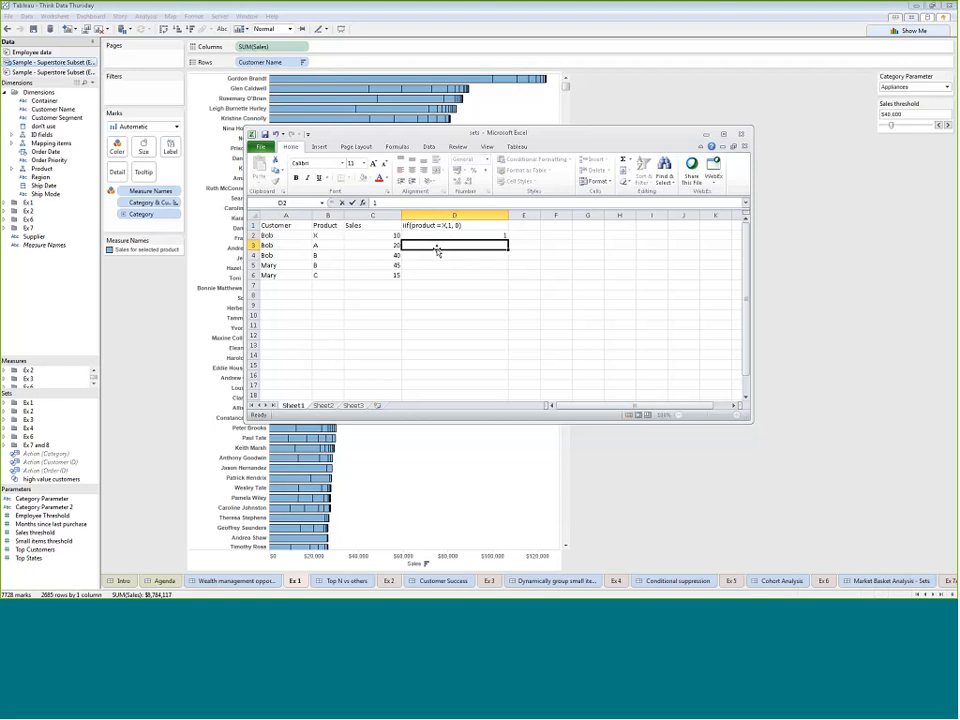
{"action": "type", "text": "0"}
{"action": "left_click", "coordinate": [453, 274]}
{"action": "left_click", "coordinate": [493, 245]}
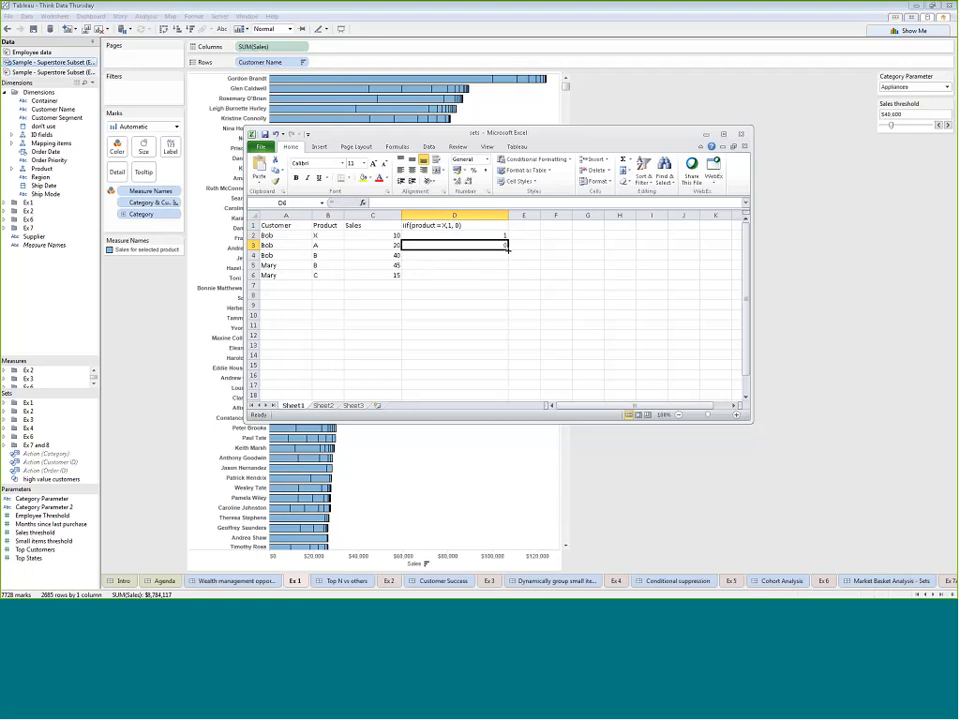
{"action": "left_click_drag", "start_coordinate": [508, 250], "coordinate": [500, 277]}
- Review the first customer's rows and their product flags, and add the heading "max" in cell E1
{"action": "left_click", "coordinate": [525, 227]}
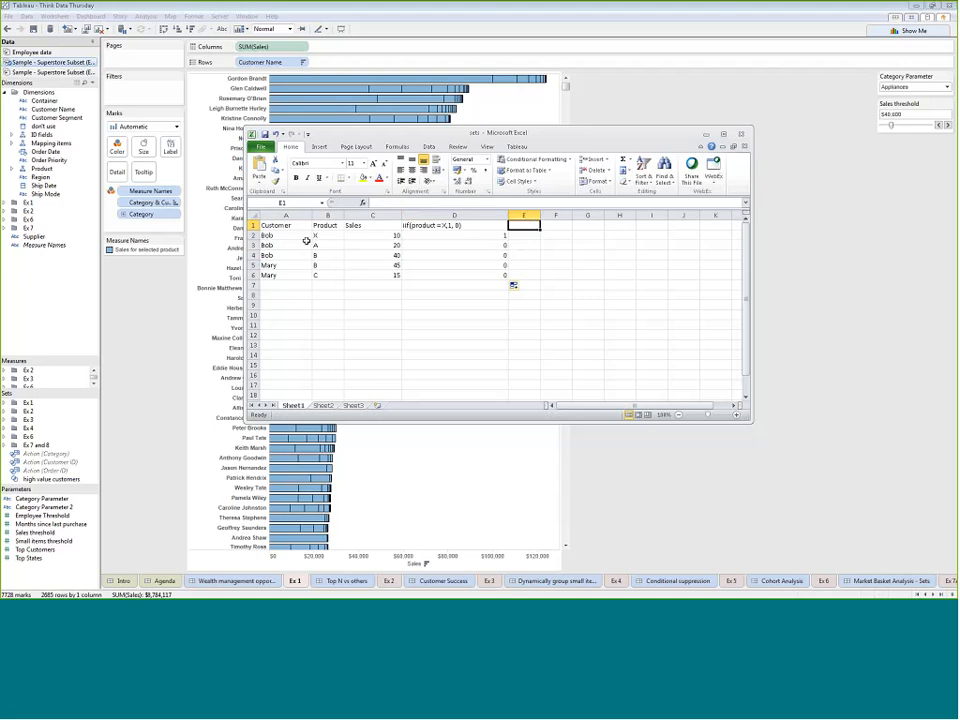
{"action": "left_click_drag", "start_coordinate": [299, 237], "coordinate": [298, 256]}
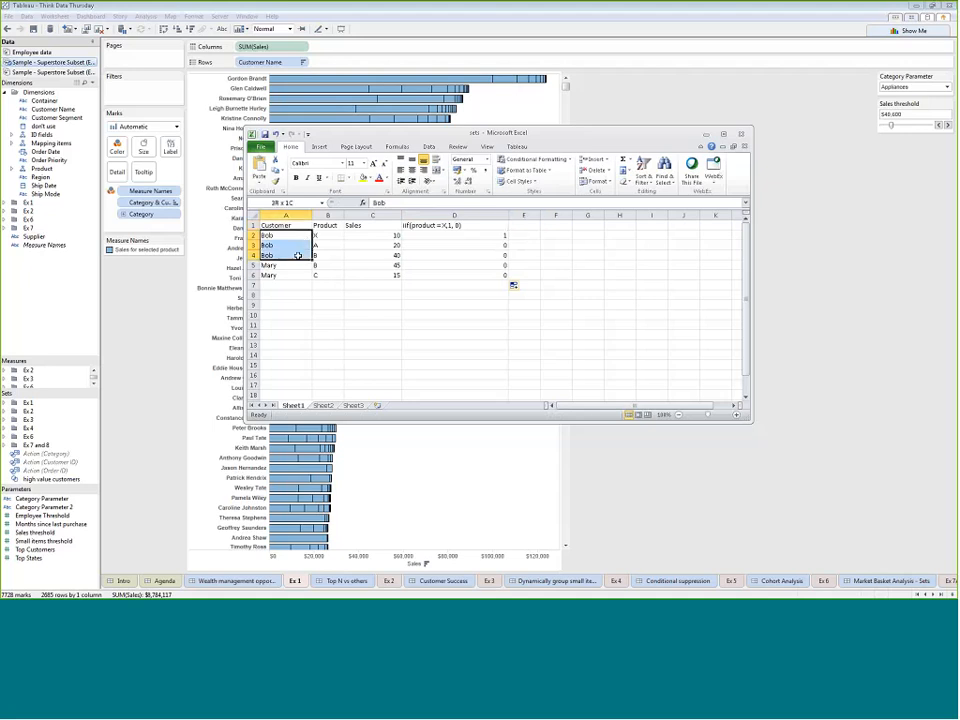
{"action": "left_click", "coordinate": [457, 237]}
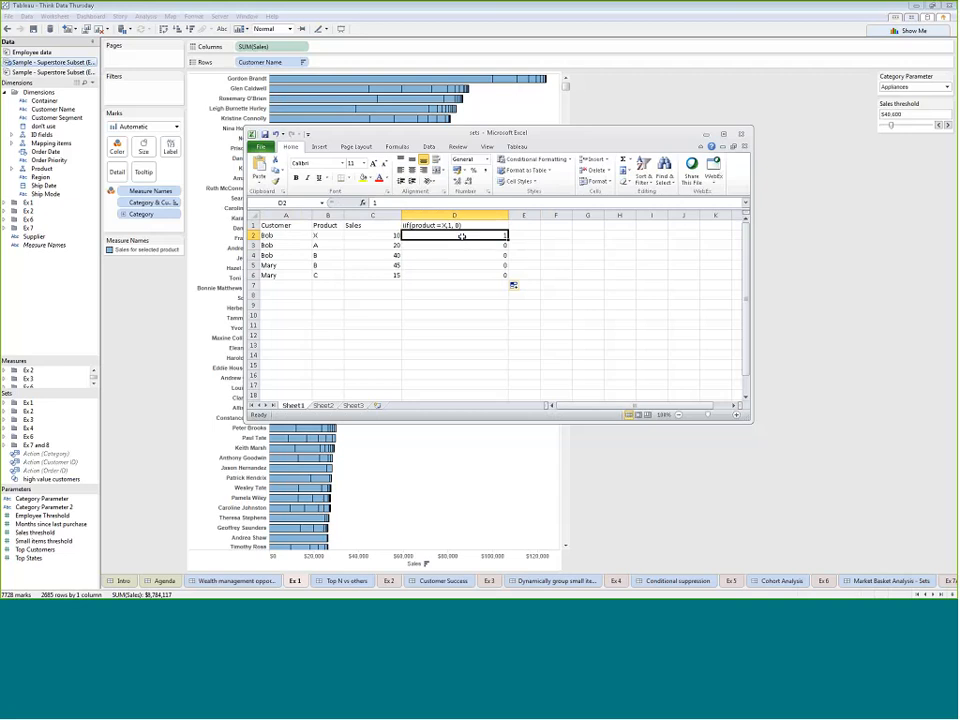
{"action": "left_click_drag", "start_coordinate": [462, 236], "coordinate": [457, 255]}
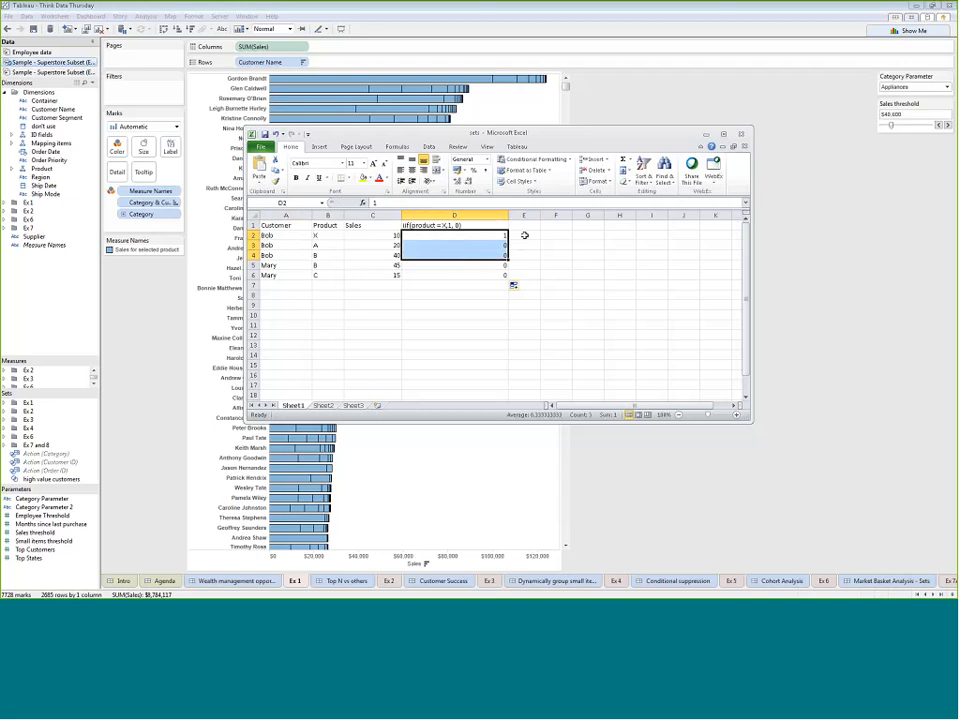
{"action": "left_click", "coordinate": [527, 227]}
{"action": "type", "text": "m"}
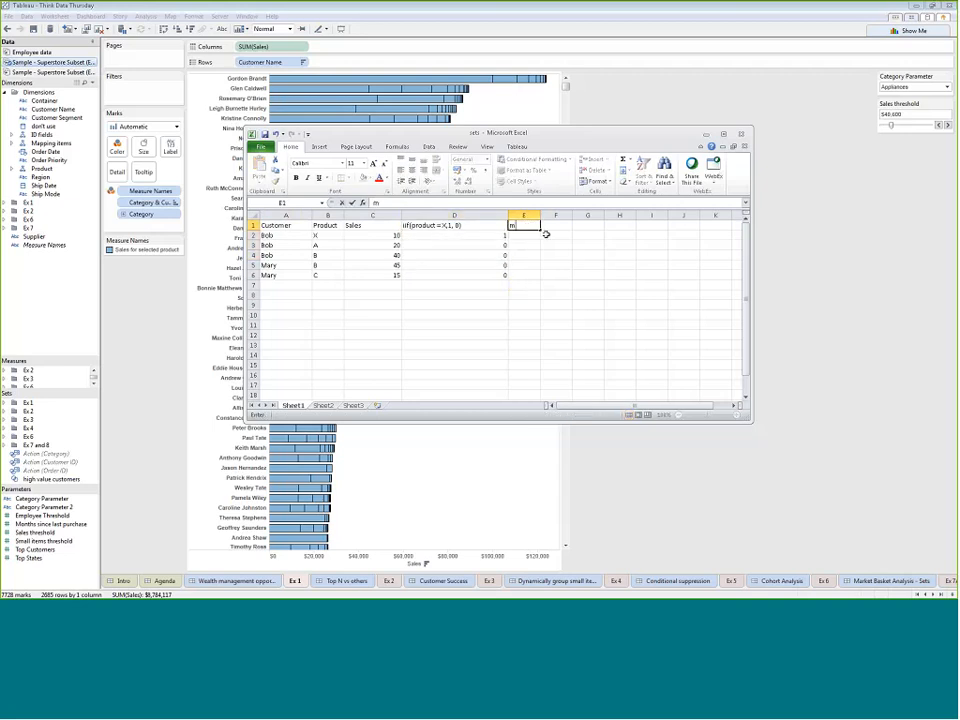
{"action": "type", "text": "ax"}
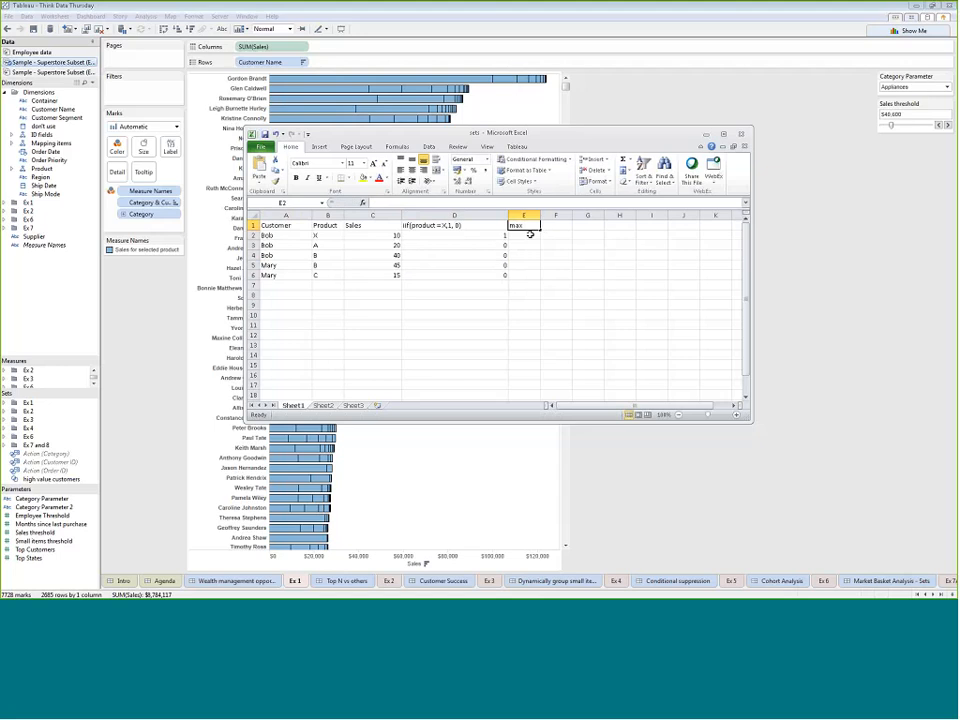
{"action": "key", "text": "Return"}
- Fill the max column with 1 in E2:E4 and 0 in E5:E6, and compare it with the product flags
{"action": "left_click_drag", "start_coordinate": [471, 235], "coordinate": [478, 275]}
{"action": "type", "text": "1"}
{"action": "key", "text": "Return"}
{"action": "type", "text": "1"}
{"action": "key", "text": "Return"}
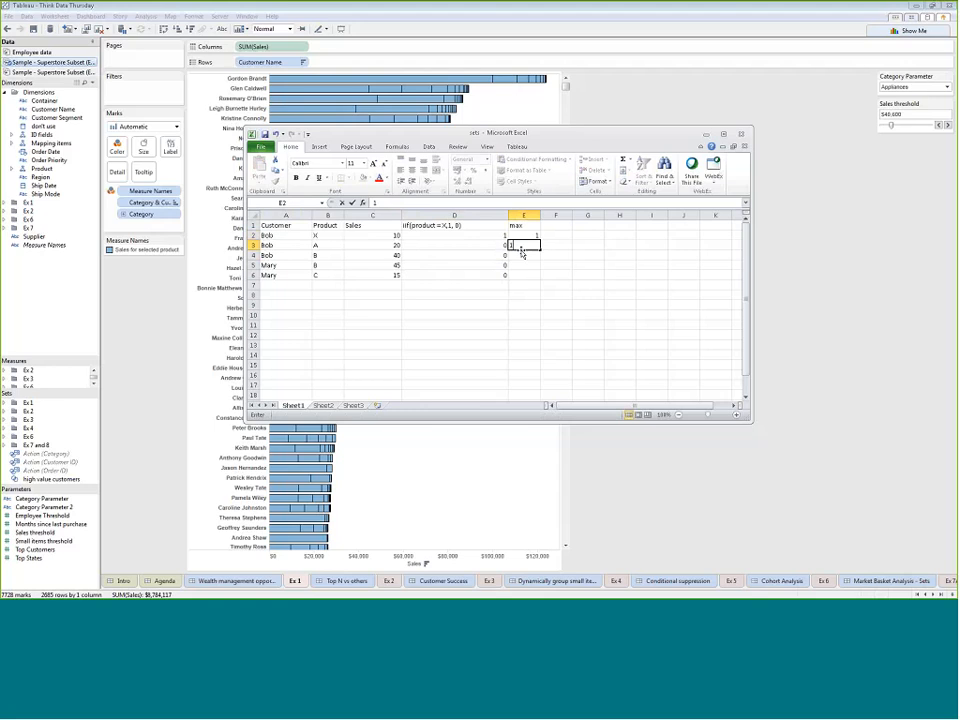
{"action": "type", "text": "1"}
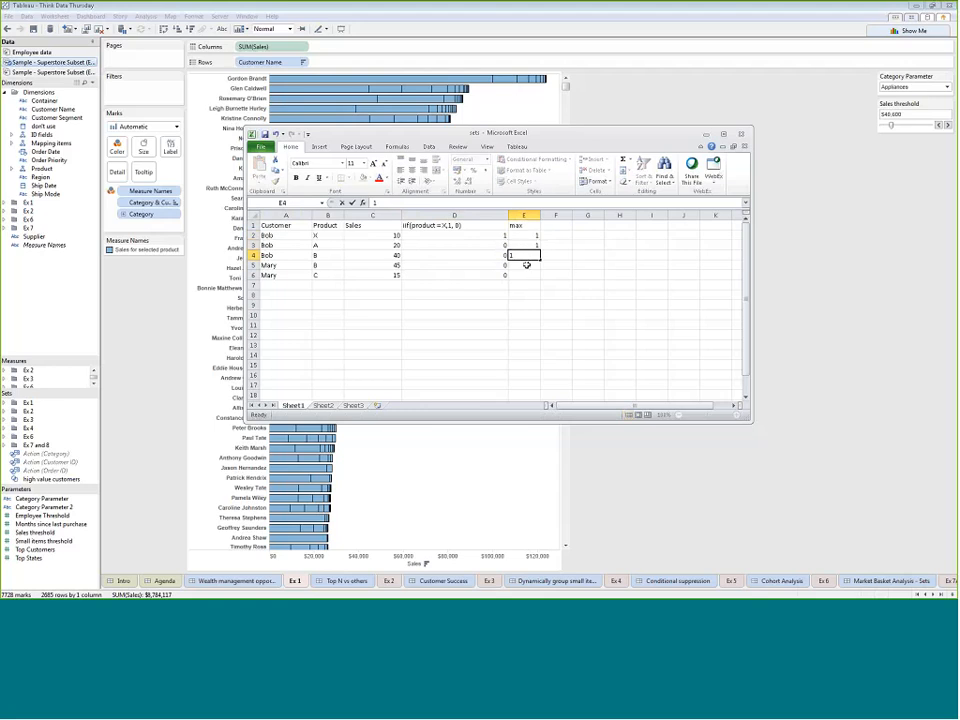
{"action": "key", "text": "Return"}
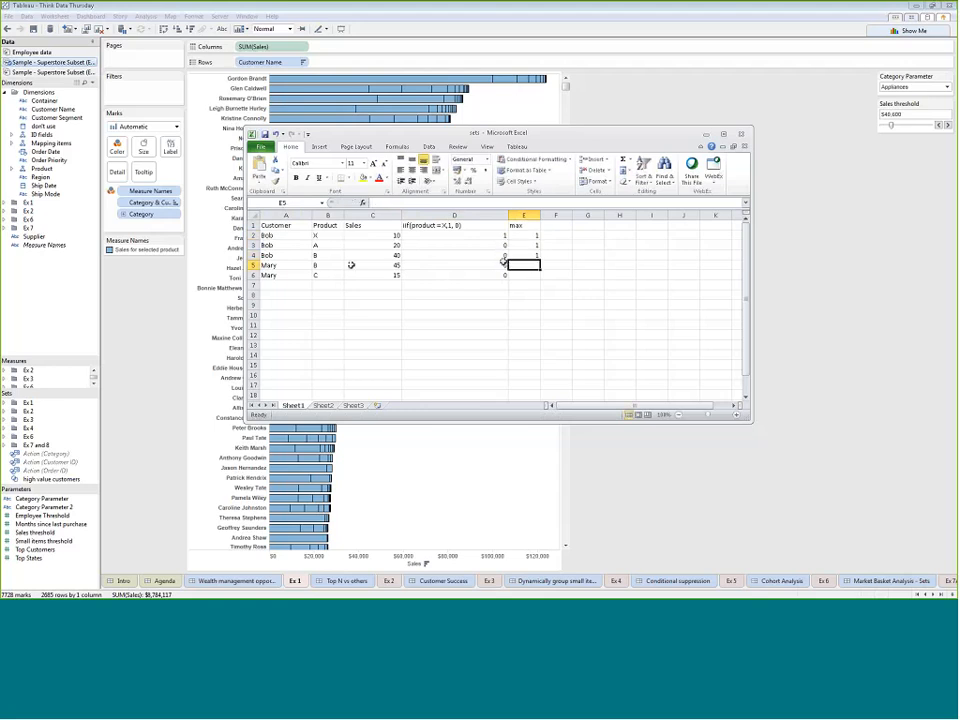
{"action": "type", "text": "0"}
{"action": "key", "text": "Return"}
{"action": "type", "text": "0"}
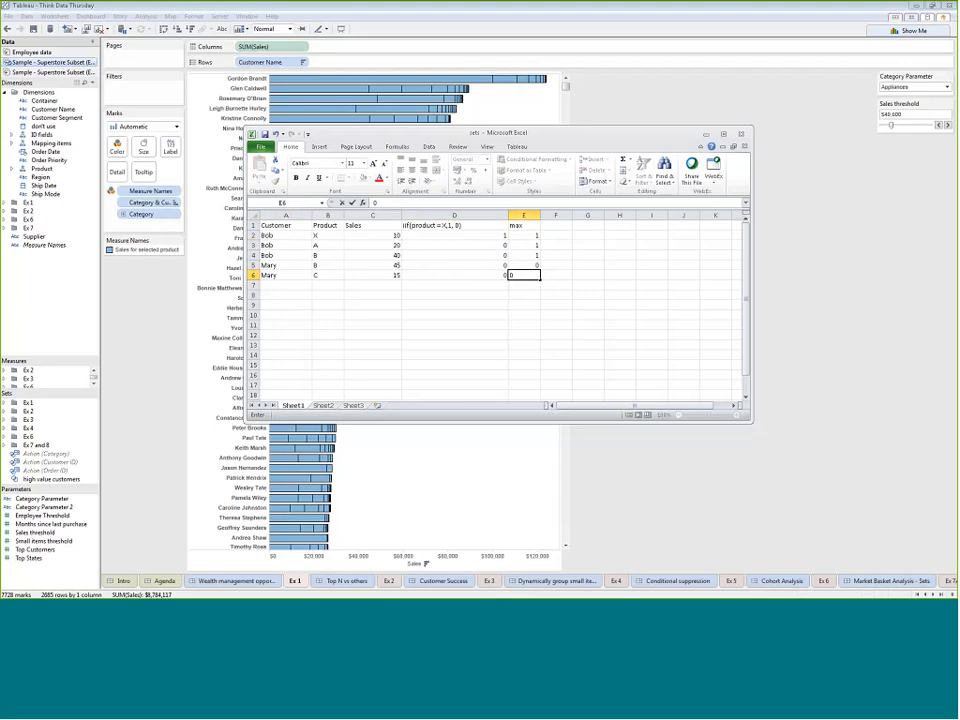
{"action": "key", "text": "Return"}
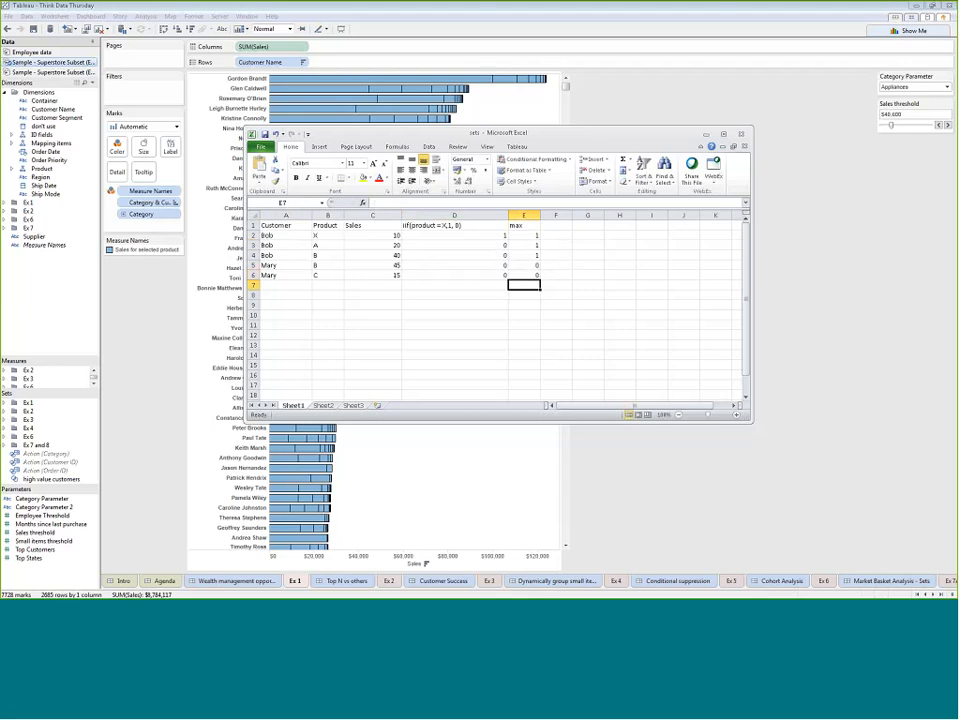
{"action": "left_click", "coordinate": [520, 226]}
{"action": "left_click", "coordinate": [466, 226]}
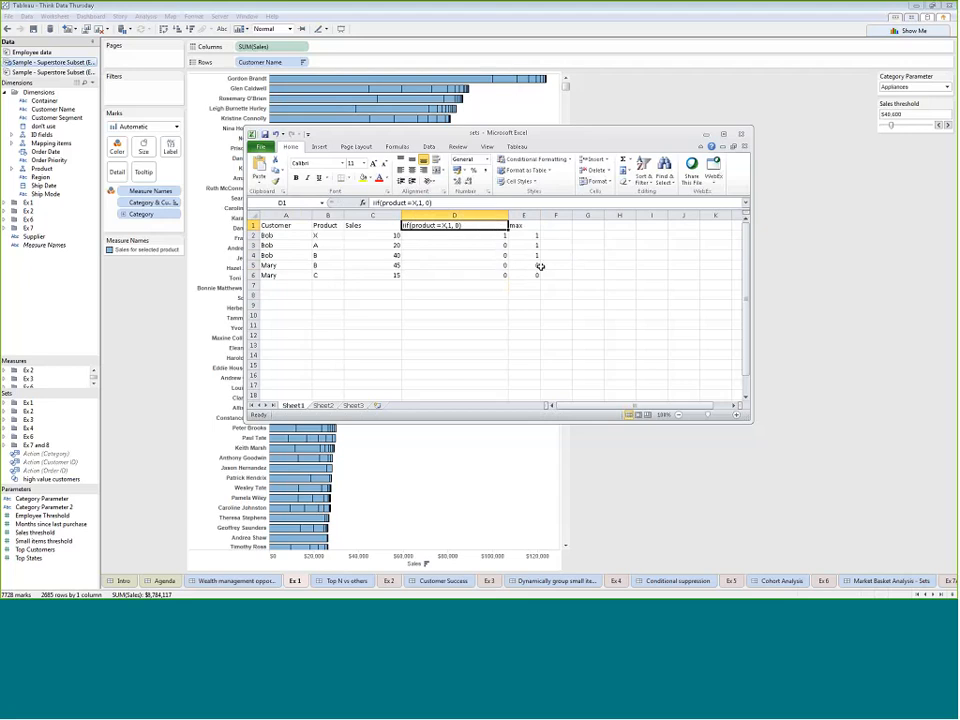
{"action": "left_click_drag", "start_coordinate": [528, 265], "coordinate": [528, 274]}
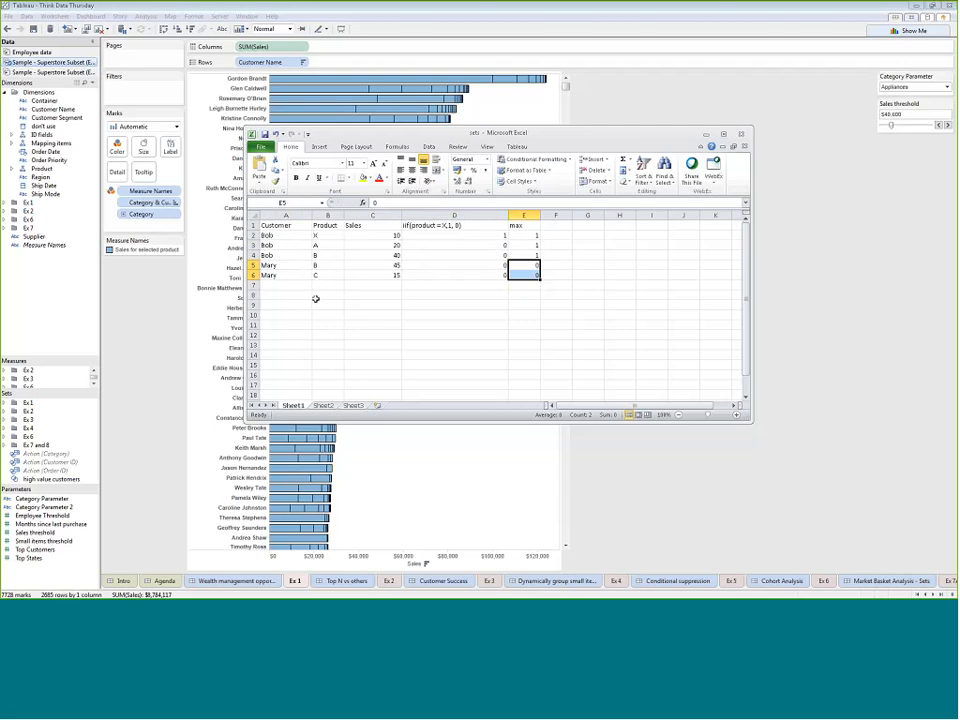
- Switch back to Tableau, start another set from Customer Name and open the formula editor for its by-formula condition
{"action": "left_click", "coordinate": [840, 294]}
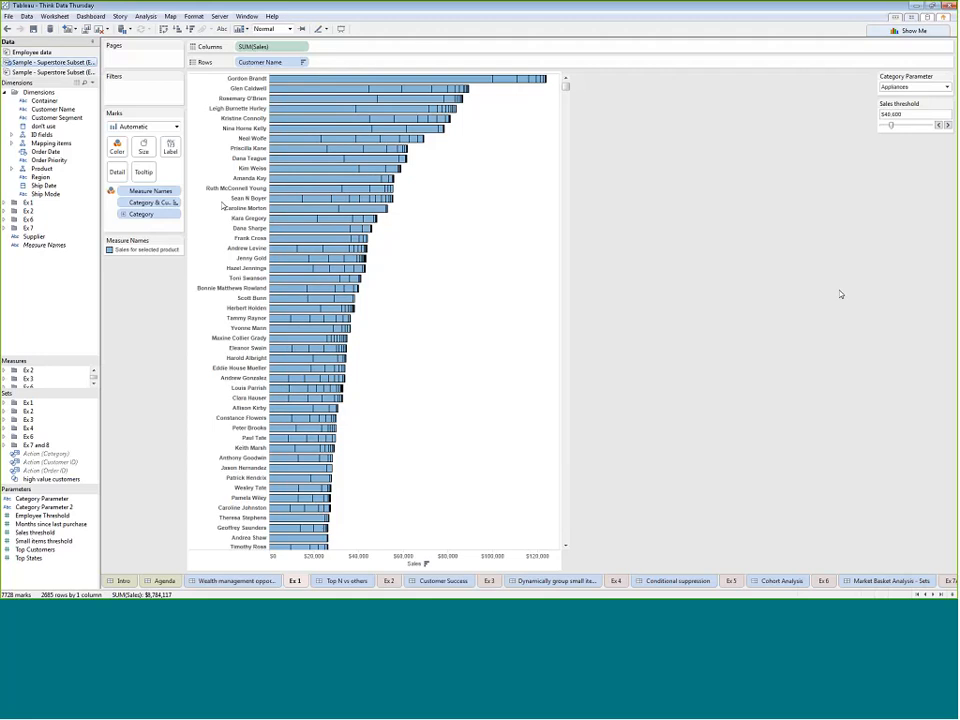
{"action": "right_click", "coordinate": [58, 109]}
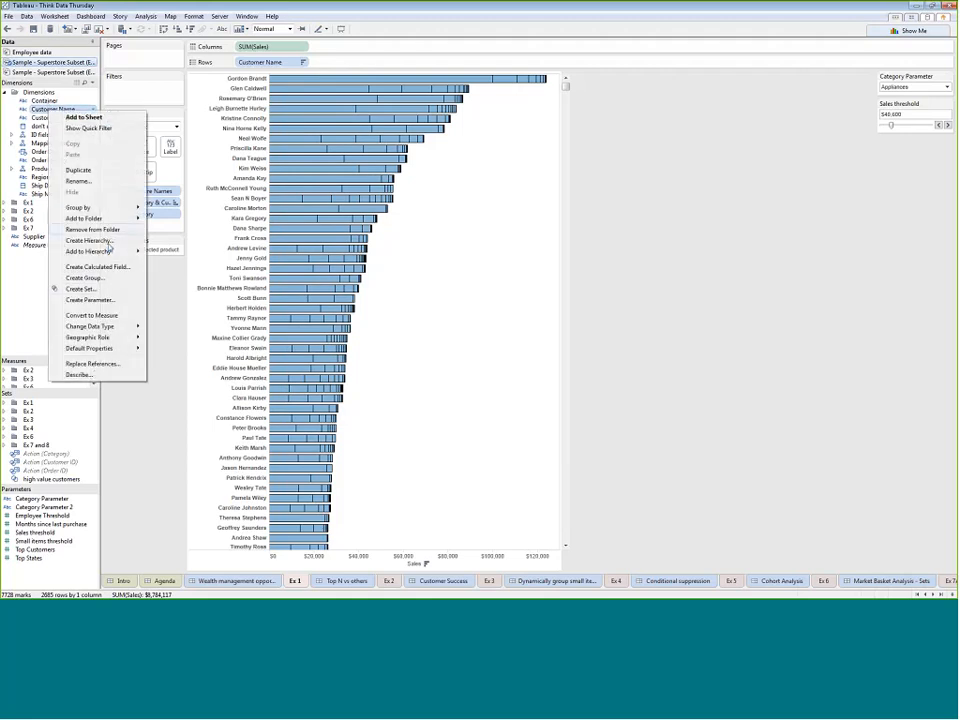
{"action": "left_click", "coordinate": [100, 290]}
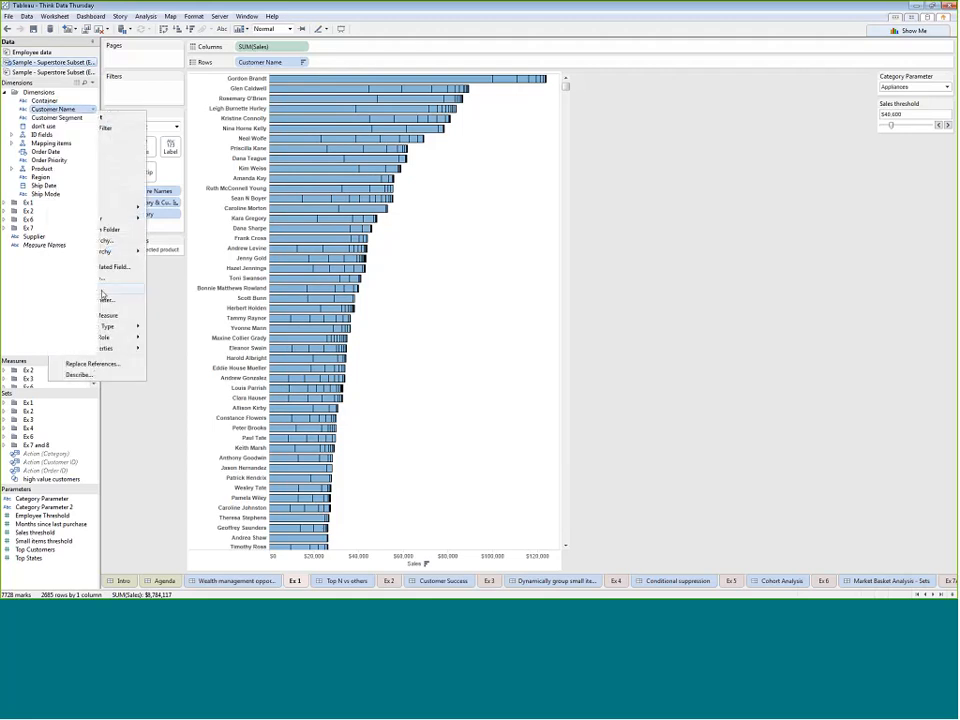
{"action": "left_click", "coordinate": [413, 196]}
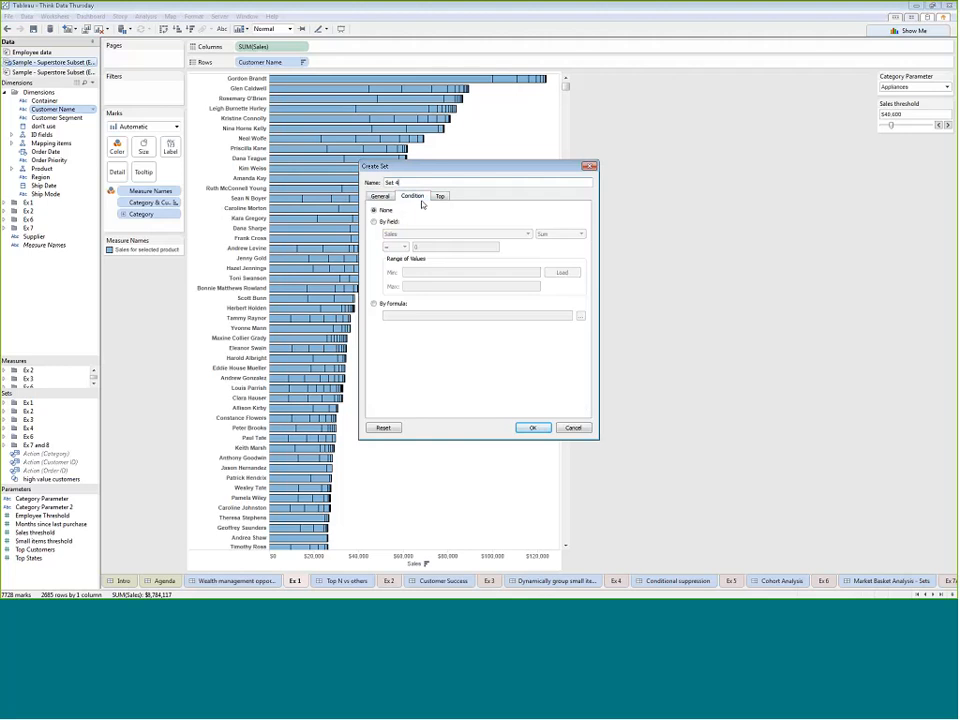
{"action": "left_click", "coordinate": [393, 303]}
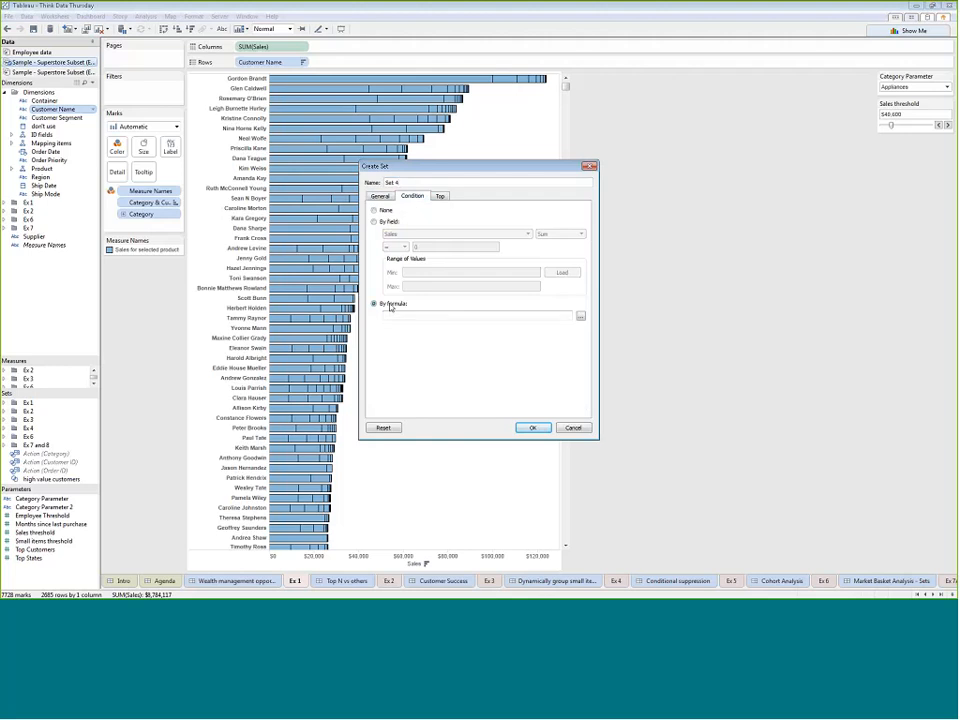
{"action": "left_click", "coordinate": [580, 317]}
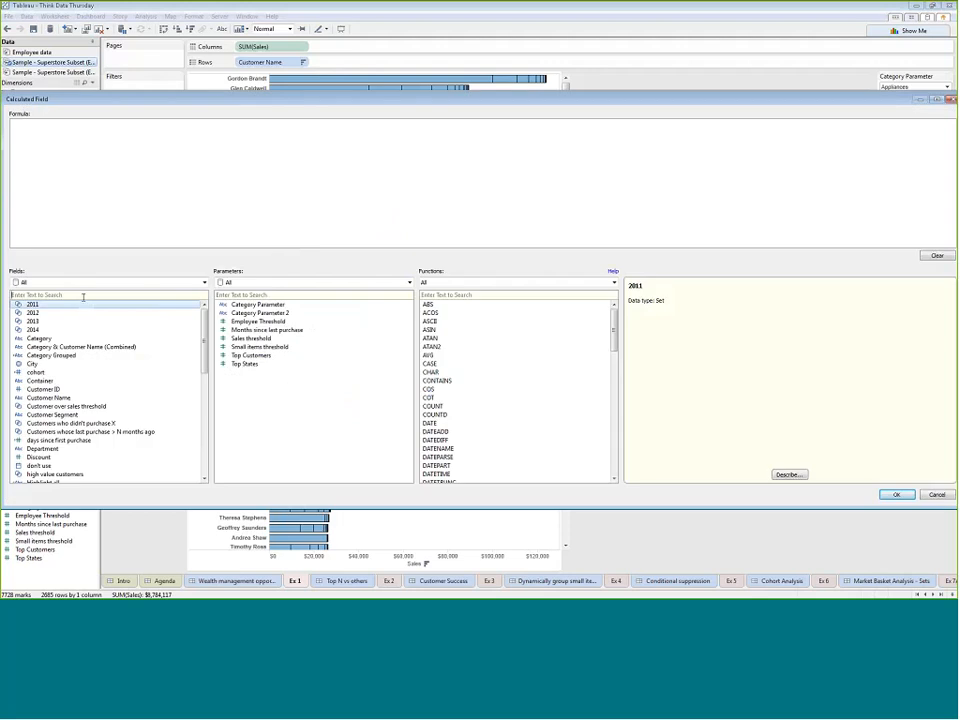
- Write the condition formula IIF([Category]=[Category Parameter],1, 0) using the logical IIF function
{"action": "left_click", "coordinate": [460, 283]}
{"action": "left_click", "coordinate": [460, 330]}
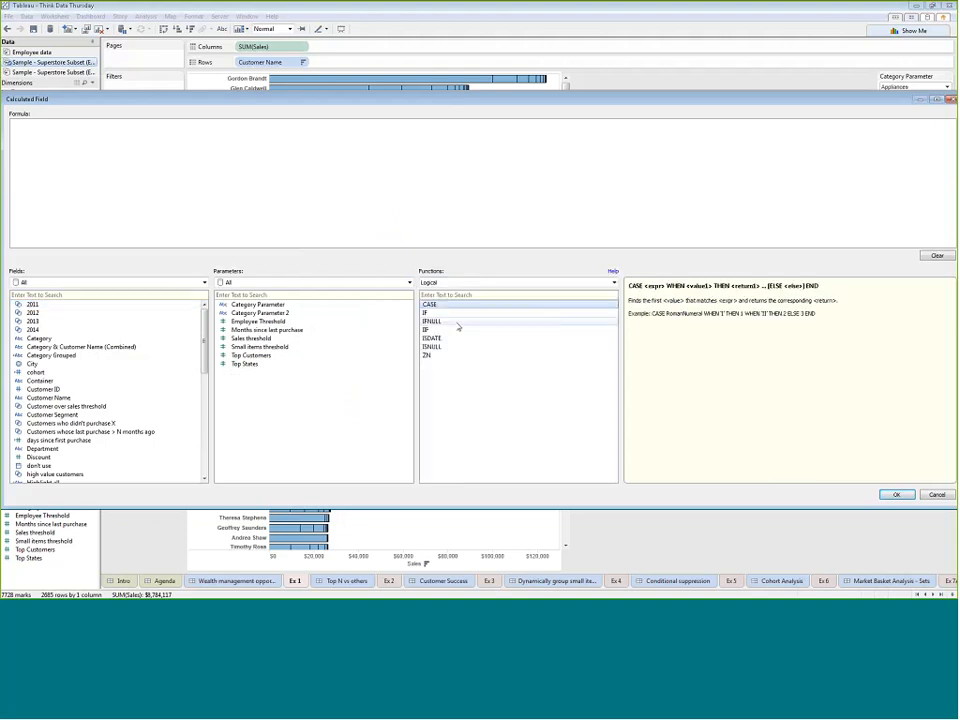
{"action": "double_click", "coordinate": [455, 330]}
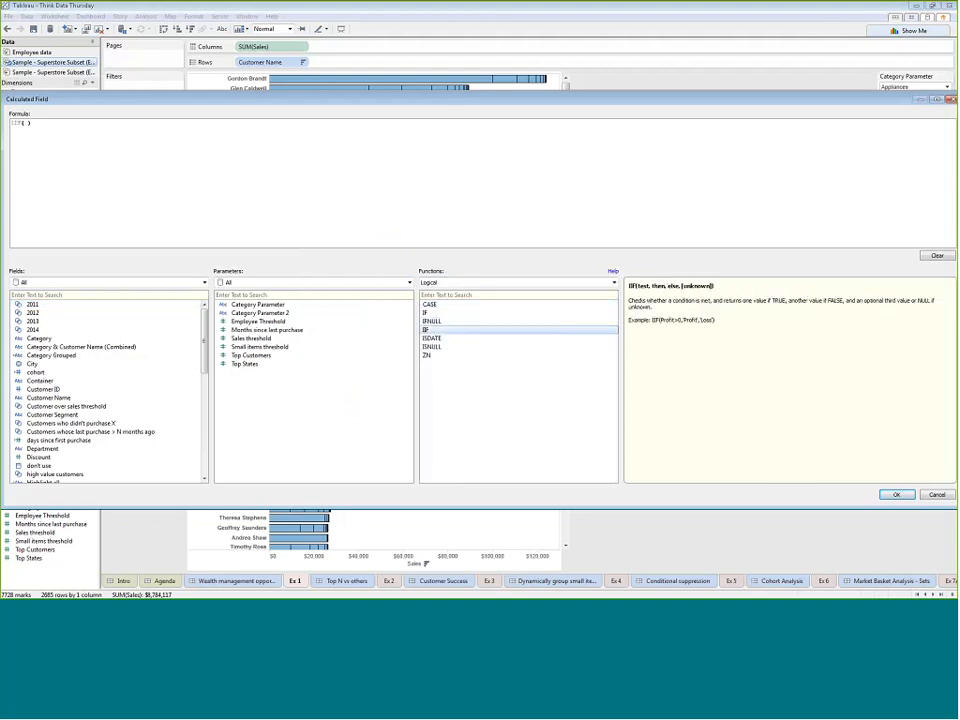
{"action": "left_click", "coordinate": [73, 340]}
{"action": "double_click", "coordinate": [73, 340]}
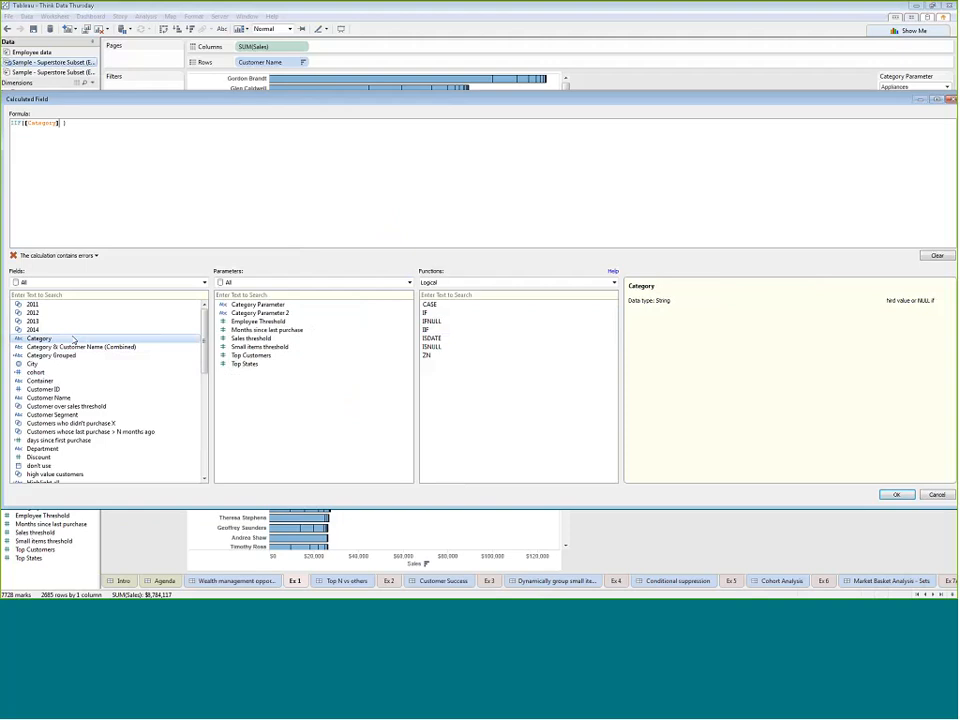
{"action": "type", "text": "="}
{"action": "double_click", "coordinate": [266, 305]}
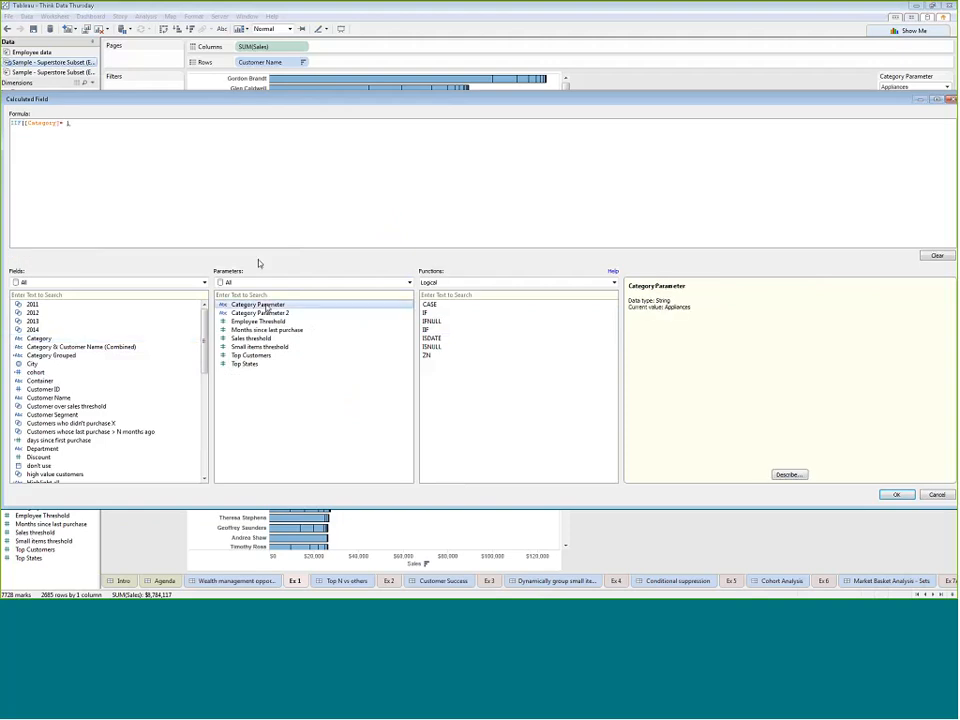
{"action": "type", "text": ",1, "}
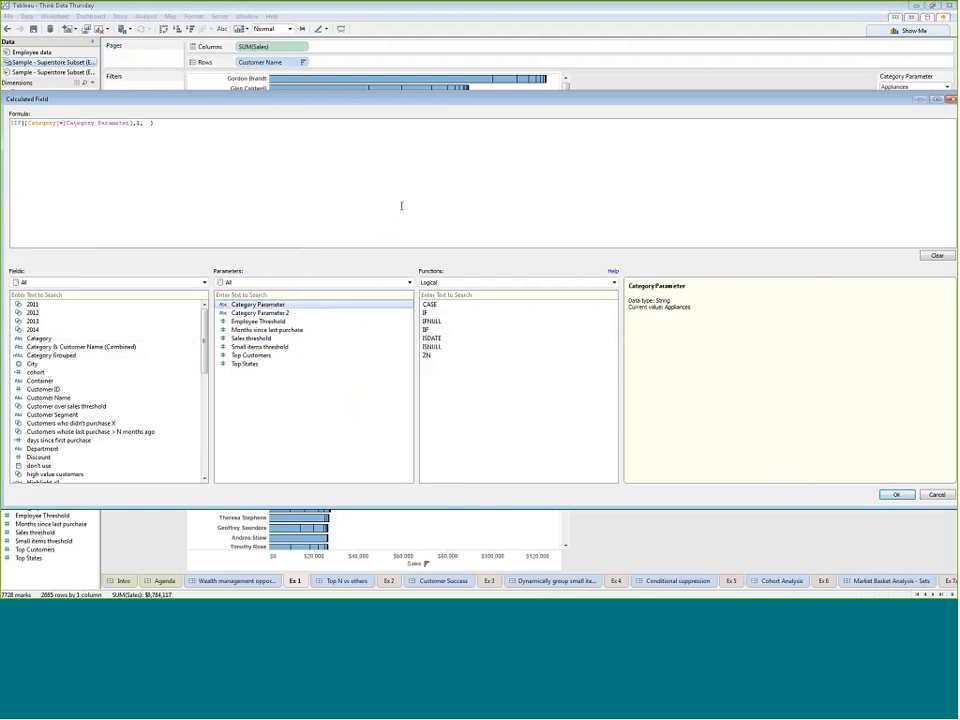
{"action": "type", "text": "0"}
- Check the condition formula's errors and wrap the whole IIF expression in the MAX aggregate function
{"action": "left_click", "coordinate": [72, 255]}
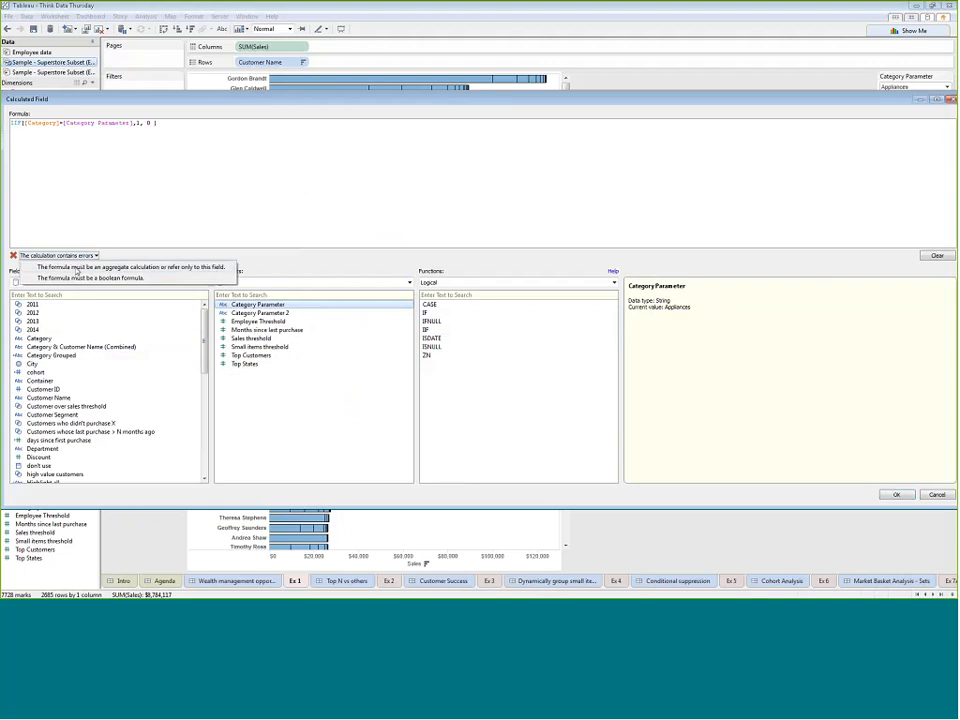
{"action": "left_click", "coordinate": [142, 196]}
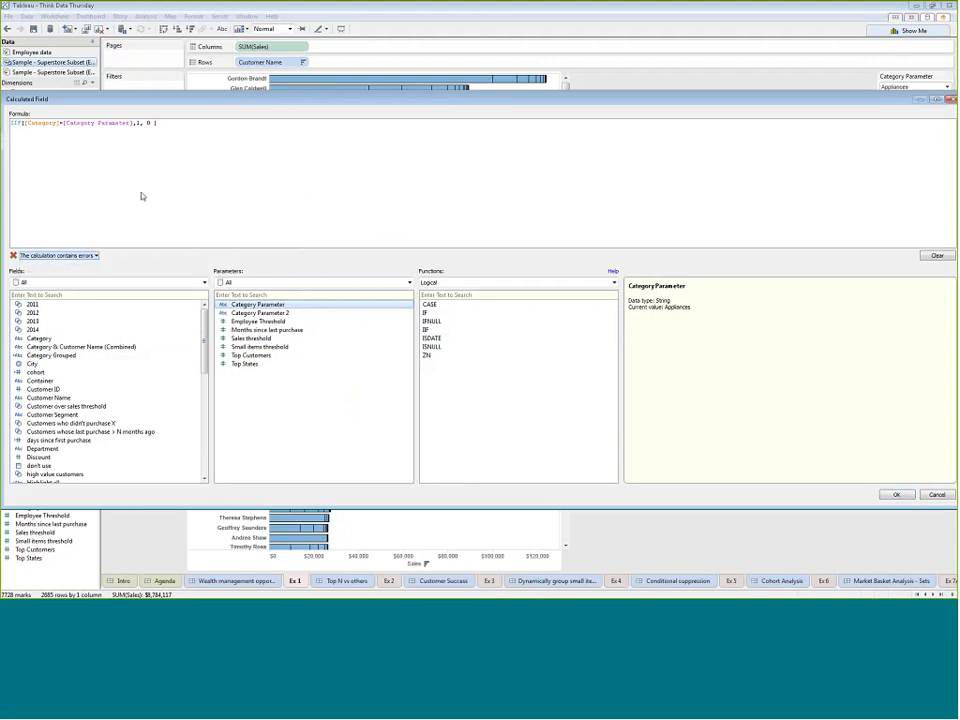
{"action": "key", "text": "ctrl+a"}
{"action": "left_click", "coordinate": [499, 283]}
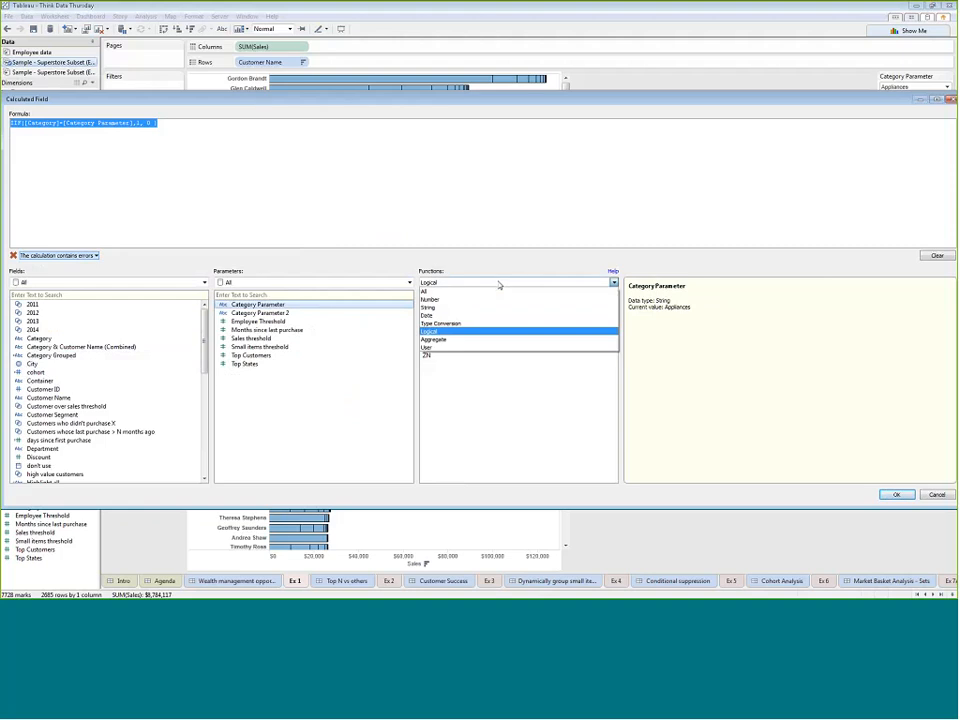
{"action": "left_click", "coordinate": [449, 340]}
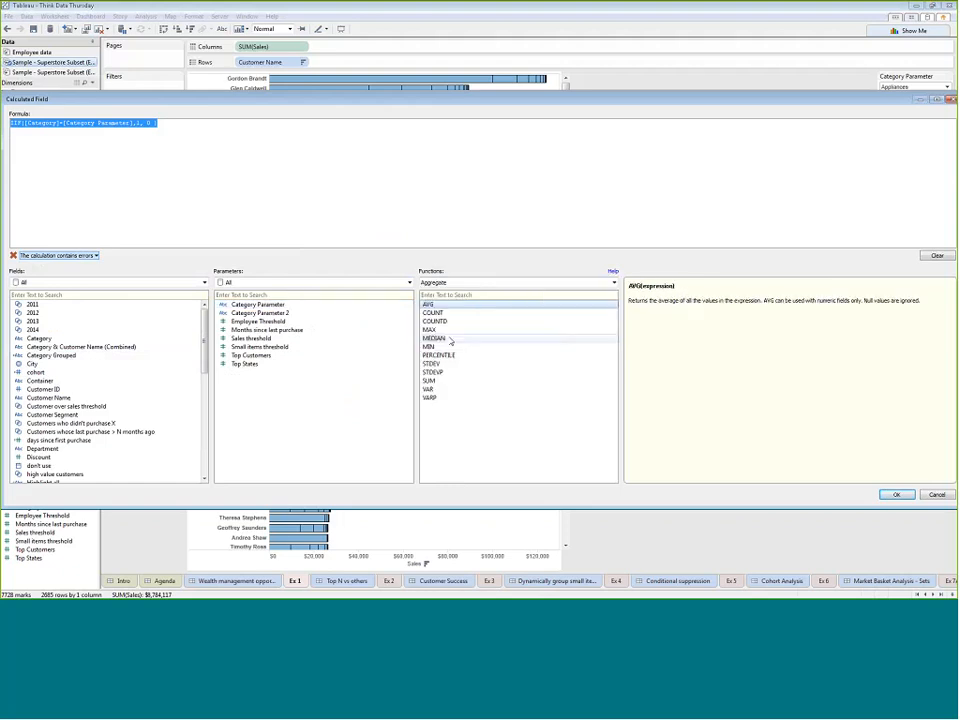
{"action": "left_click", "coordinate": [429, 329]}
{"action": "double_click", "coordinate": [429, 329]}
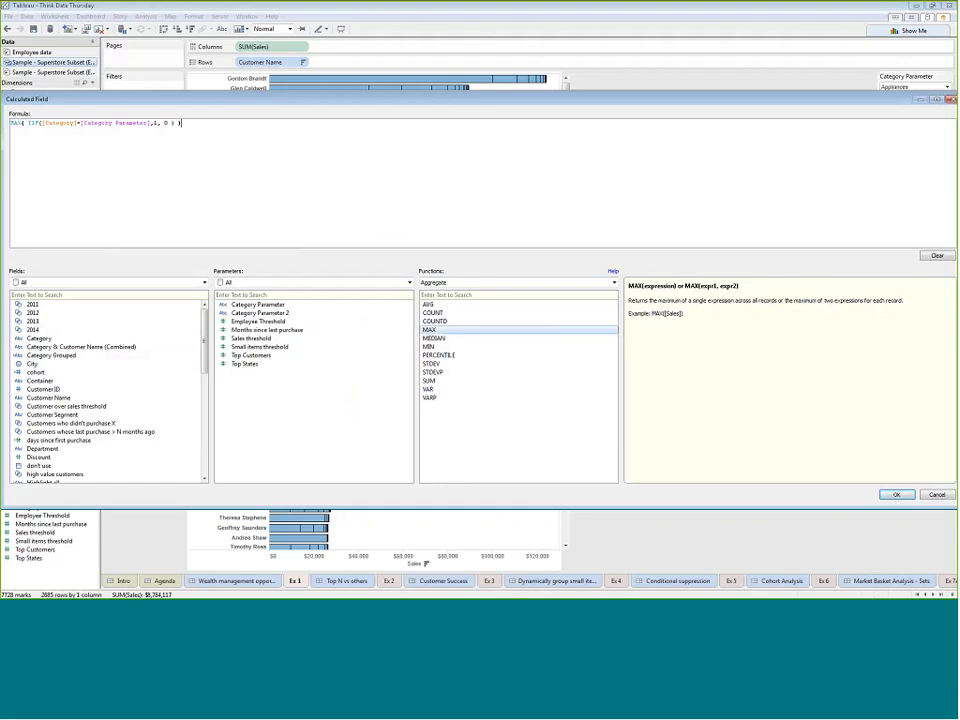
- Complete the condition formula with = 0 and save the set as "customer who didn't buy X"
{"action": "type", "text": "= 0"}
{"action": "left_click", "coordinate": [895, 496]}
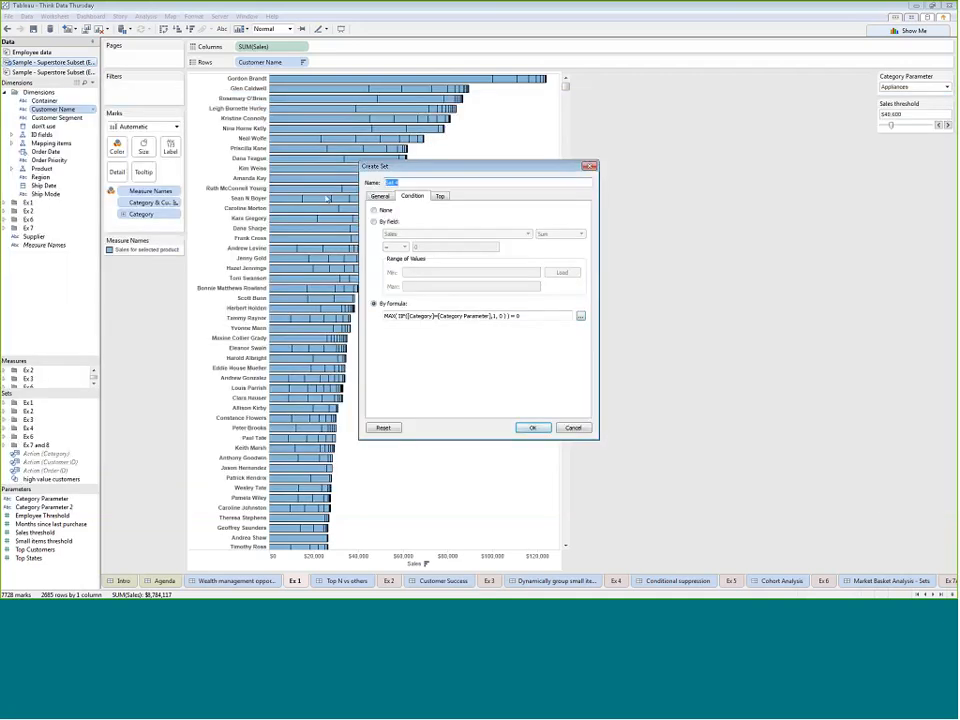
{"action": "type", "text": "customer who didn't buy X"}
{"action": "left_click", "coordinate": [532, 427]}
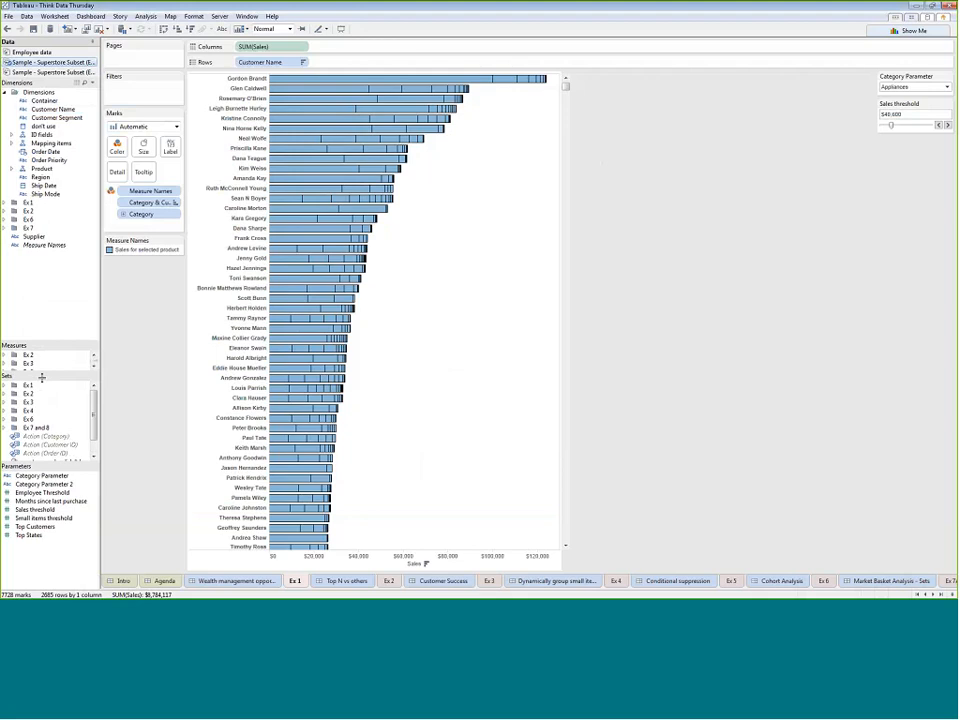
- Combine the shared members of "customer who didn't buy X" and "high value customers" into a set named "high net welath who didn't invest in DATA!!"
{"action": "left_click_drag", "start_coordinate": [41, 375], "coordinate": [46, 294]}
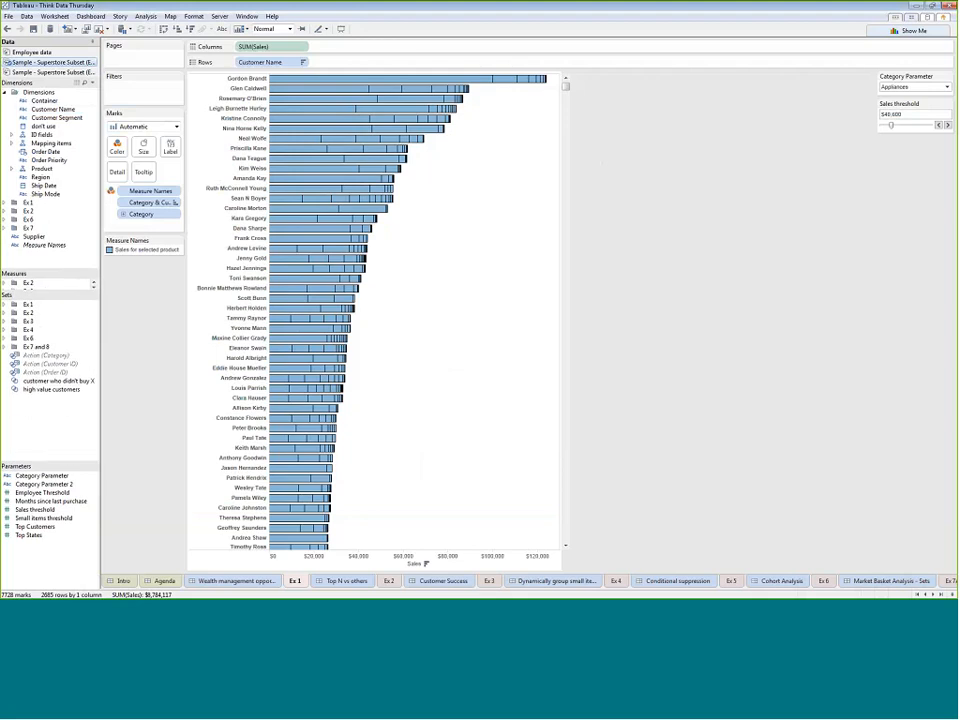
{"action": "right_click", "coordinate": [52, 389]}
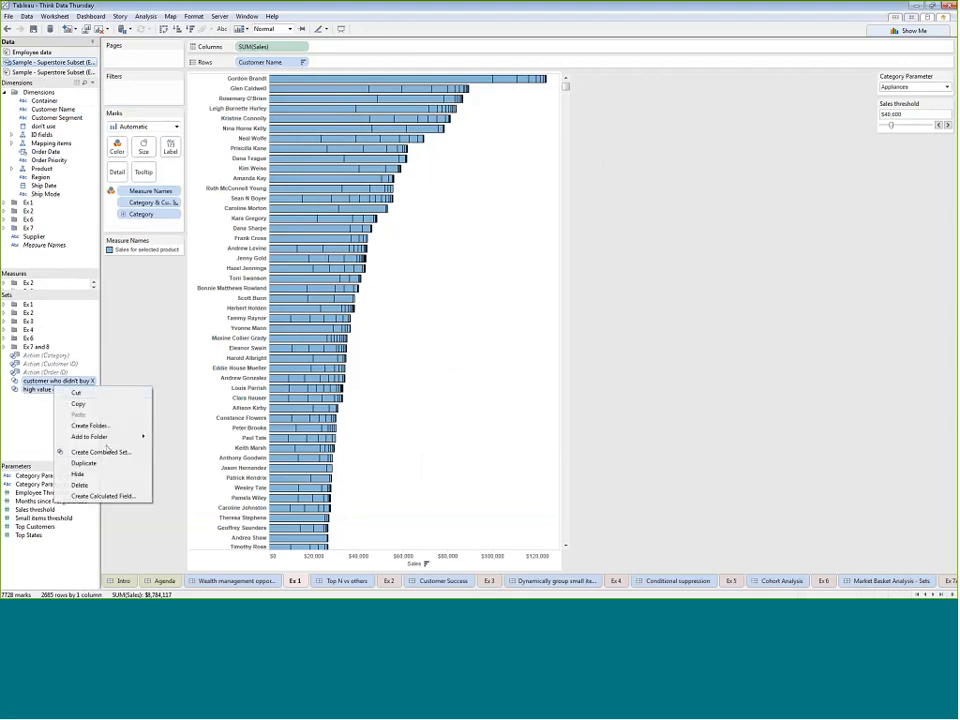
{"action": "left_click", "coordinate": [104, 452]}
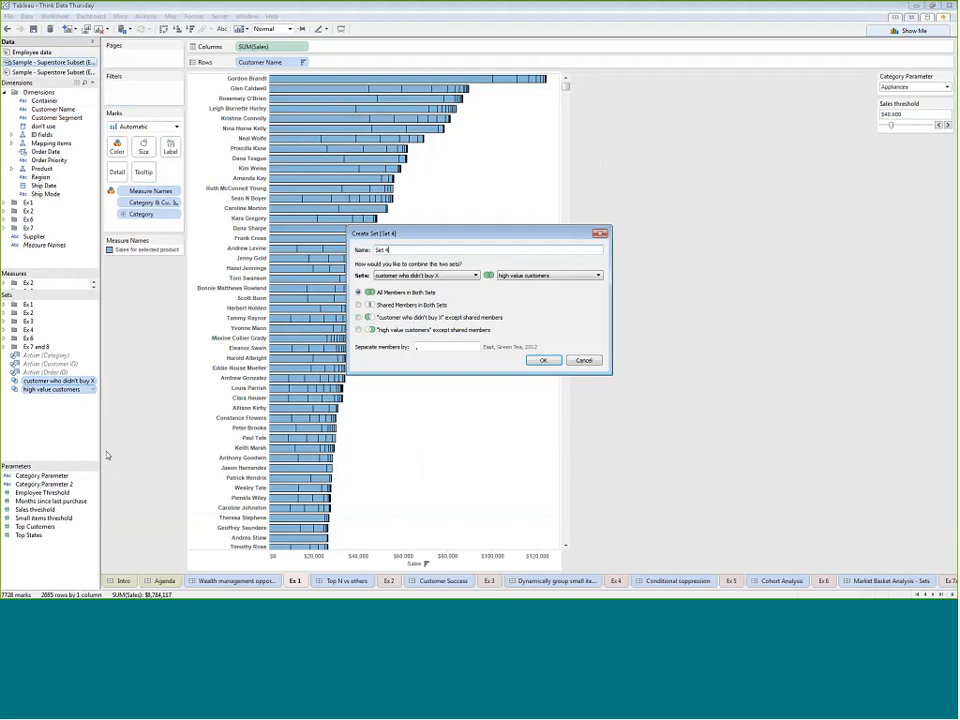
{"action": "left_click", "coordinate": [358, 304]}
{"action": "left_click_drag", "start_coordinate": [392, 250], "coordinate": [166, 287]}
{"action": "type", "text": "high net wealth who didn't invest in DTX"}
{"action": "key", "text": "BackSpace"}
{"action": "type", "text": "TA!!"}
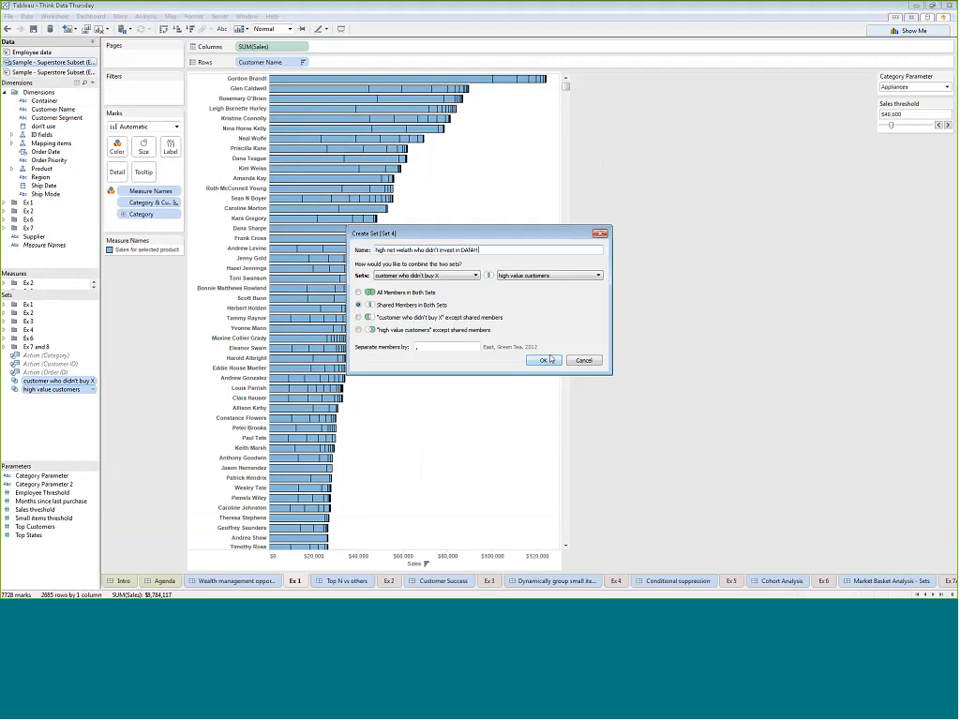
{"action": "left_click", "coordinate": [545, 360]}
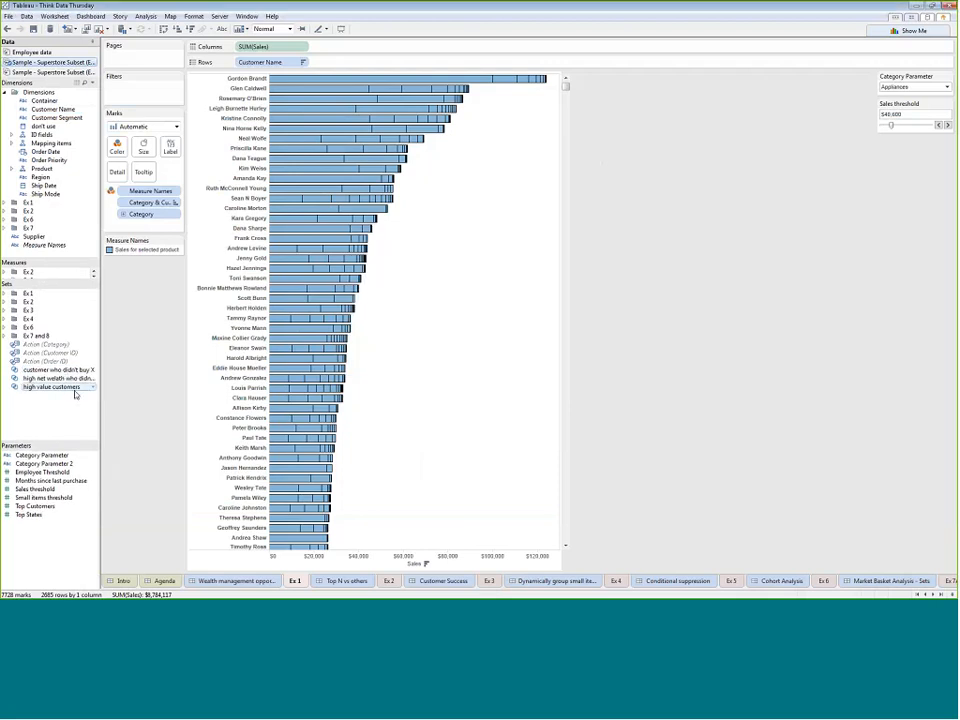
- Replace Customer Name on Rows with the combined set, showing its members sorted by descending sales
{"action": "left_click_drag", "start_coordinate": [76, 380], "coordinate": [258, 62]}
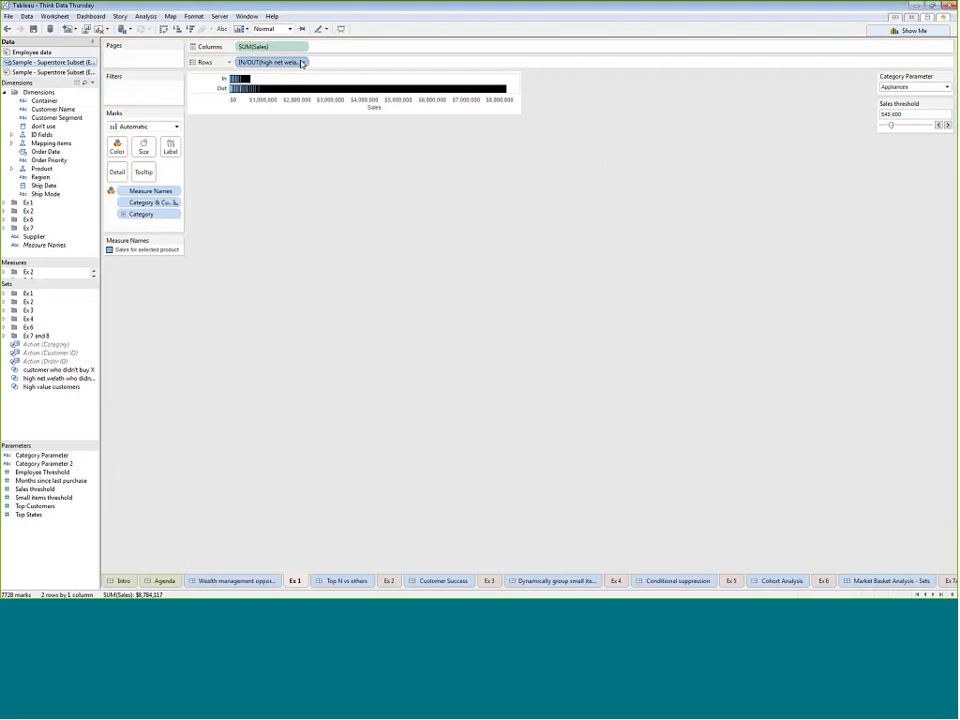
{"action": "left_click", "coordinate": [301, 62]}
{"action": "left_click", "coordinate": [280, 150]}
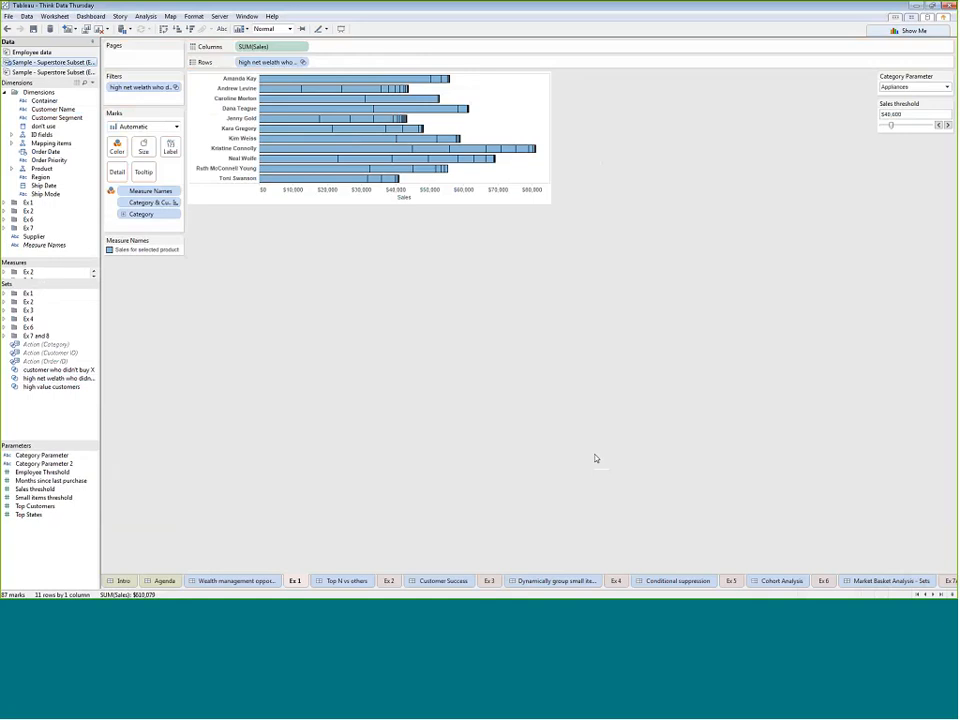
{"action": "left_click", "coordinate": [416, 197]}
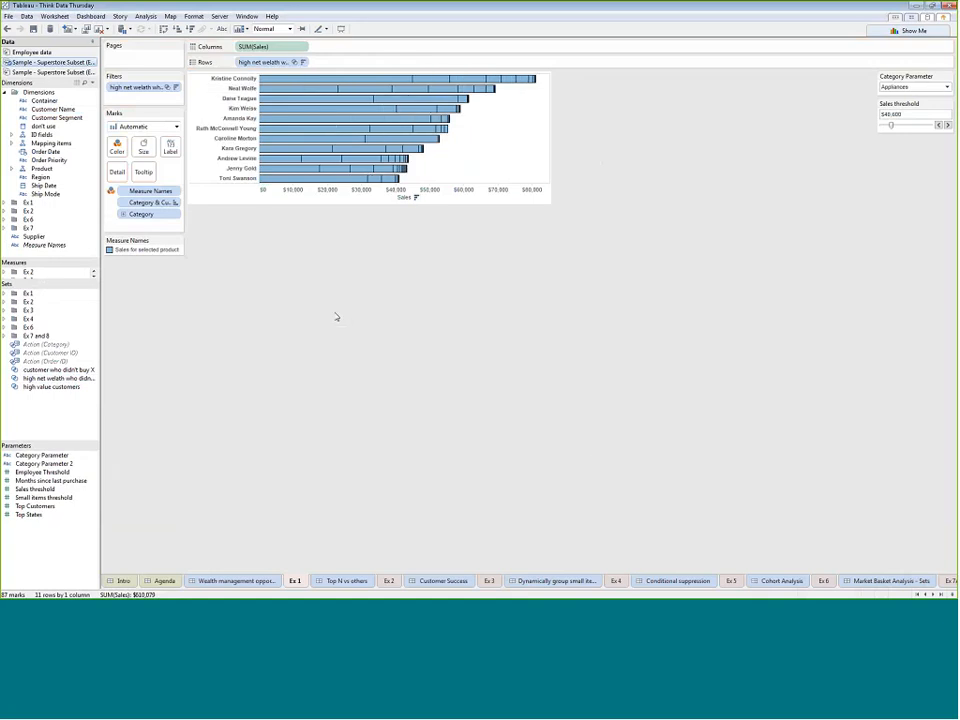
- Test the combined set with Category Parameter on Bookcases and leave the parameter on Paper
{"action": "left_click", "coordinate": [930, 87]}
{"action": "left_click", "coordinate": [900, 113]}
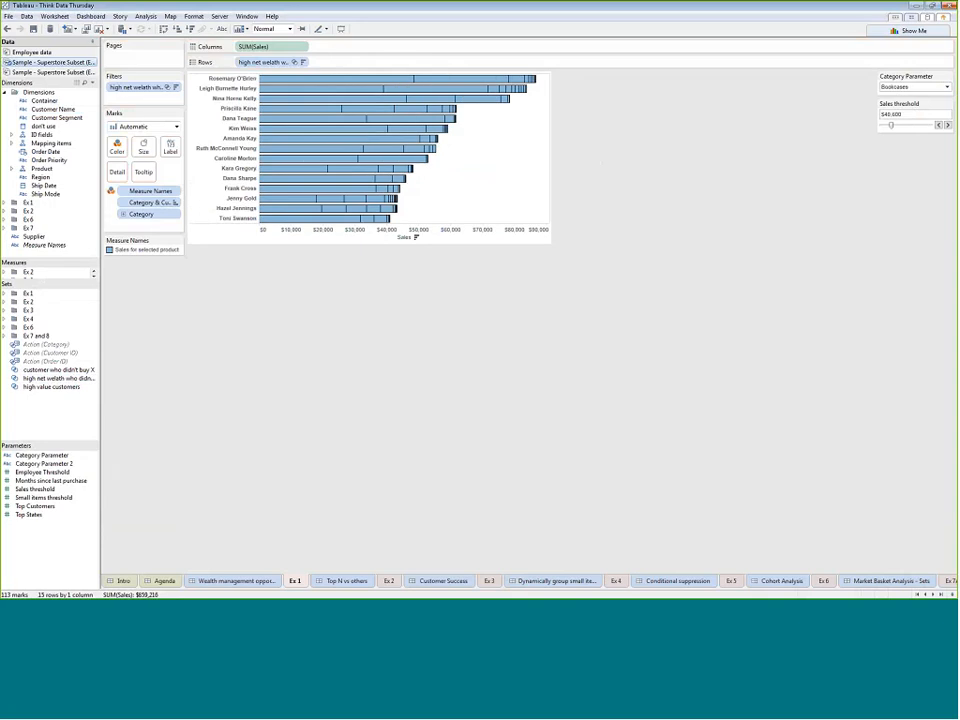
{"action": "left_click", "coordinate": [915, 88]}
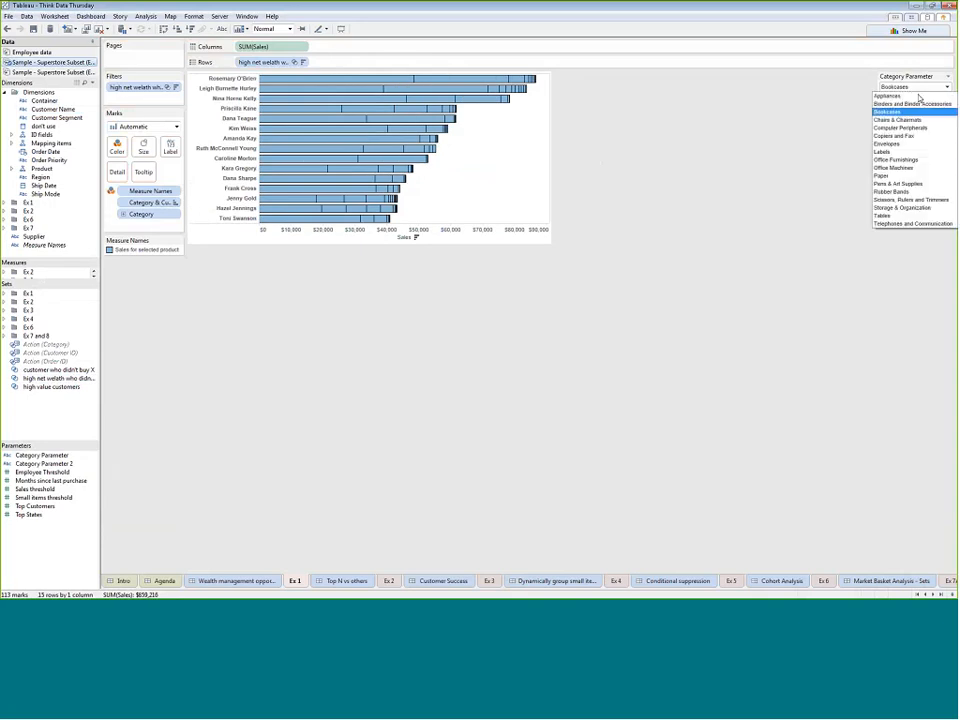
{"action": "left_click", "coordinate": [900, 136]}
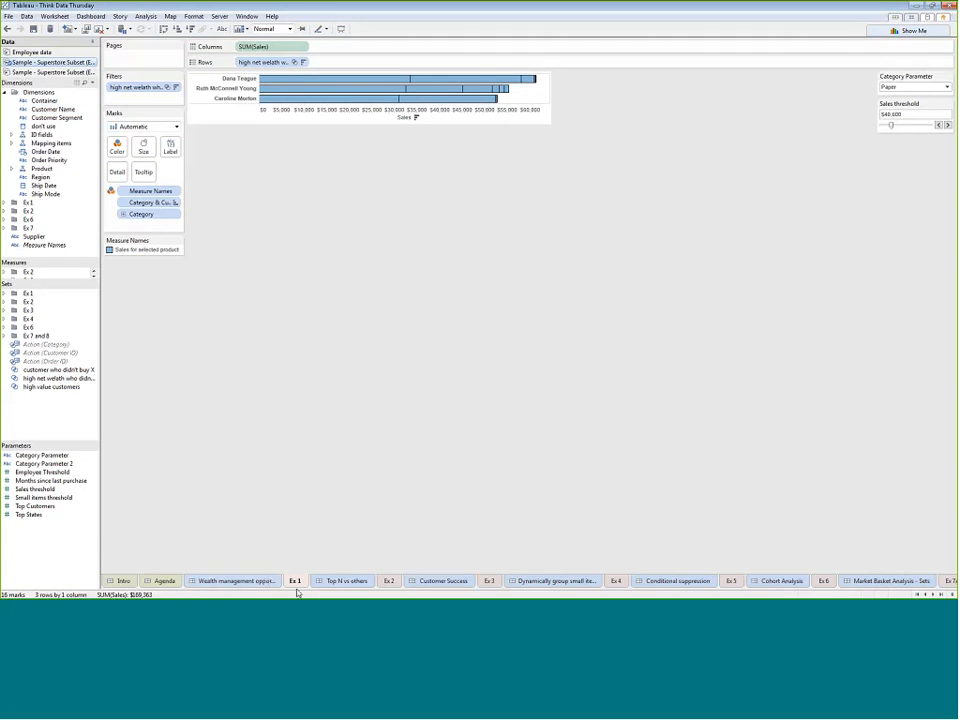
- Inspect the state lines on the Top N vs others dashboard and set Top States to 22
{"action": "left_click", "coordinate": [327, 583]}
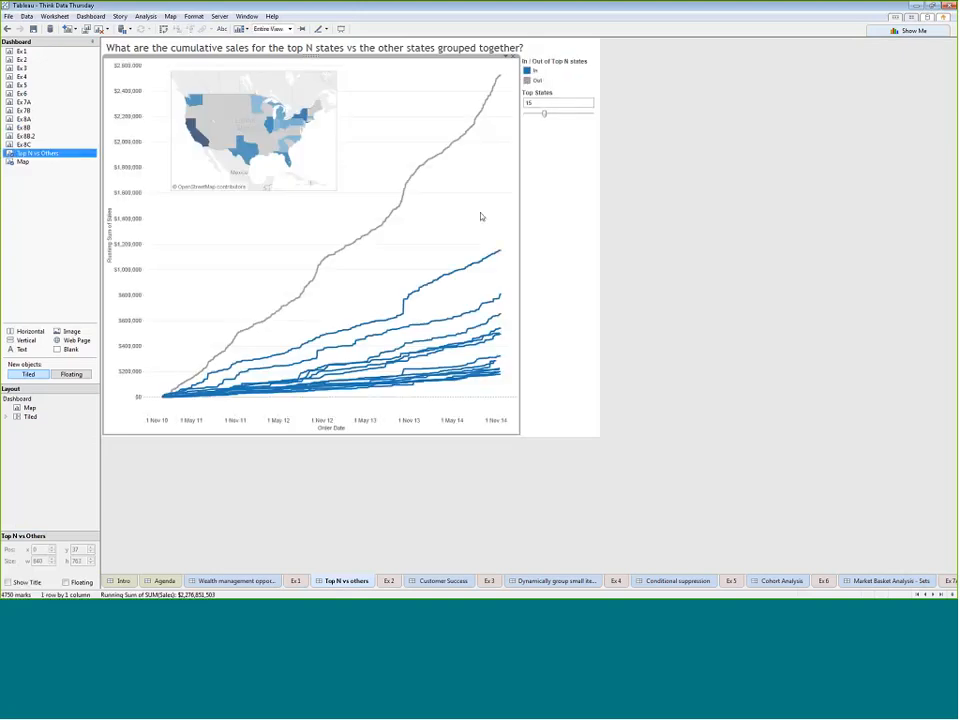
{"action": "mouse_move", "coordinate": [450, 155]}
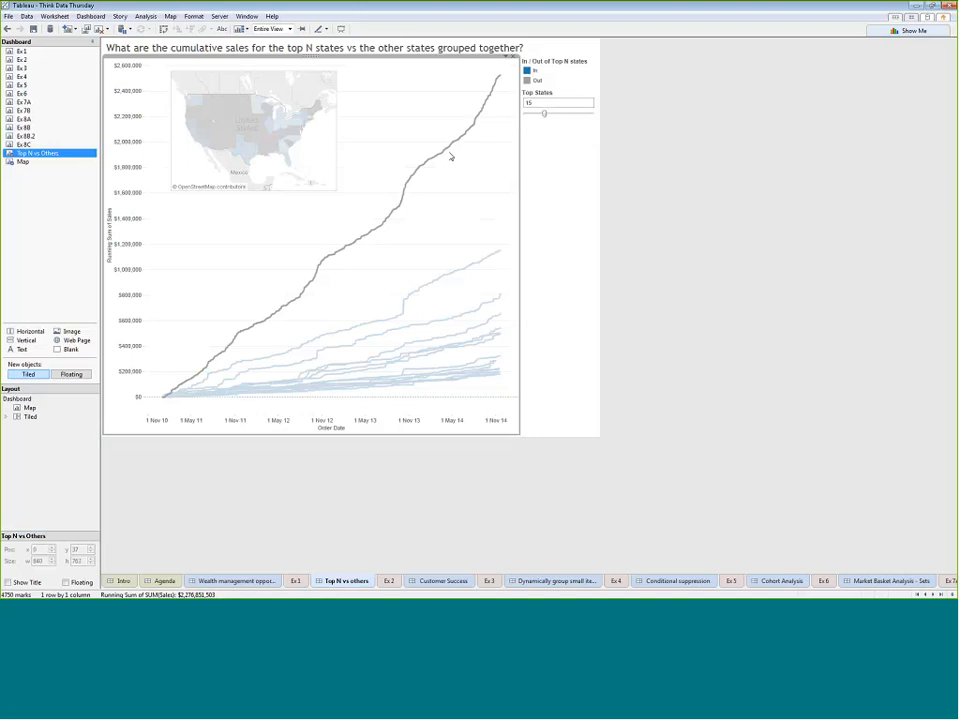
{"action": "mouse_move", "coordinate": [457, 277]}
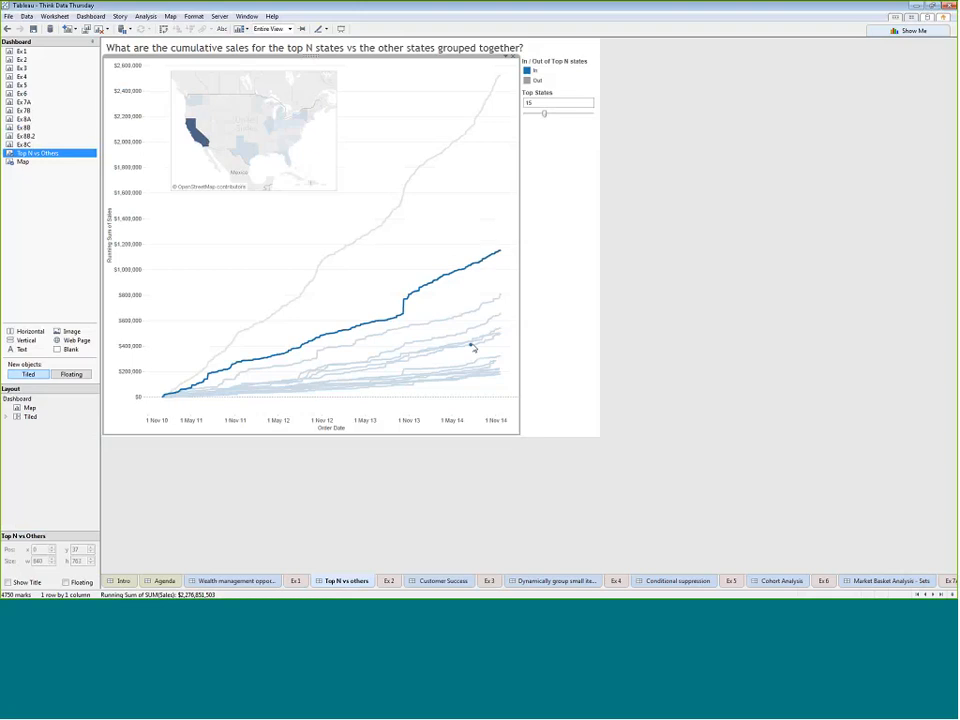
{"action": "mouse_move", "coordinate": [467, 322]}
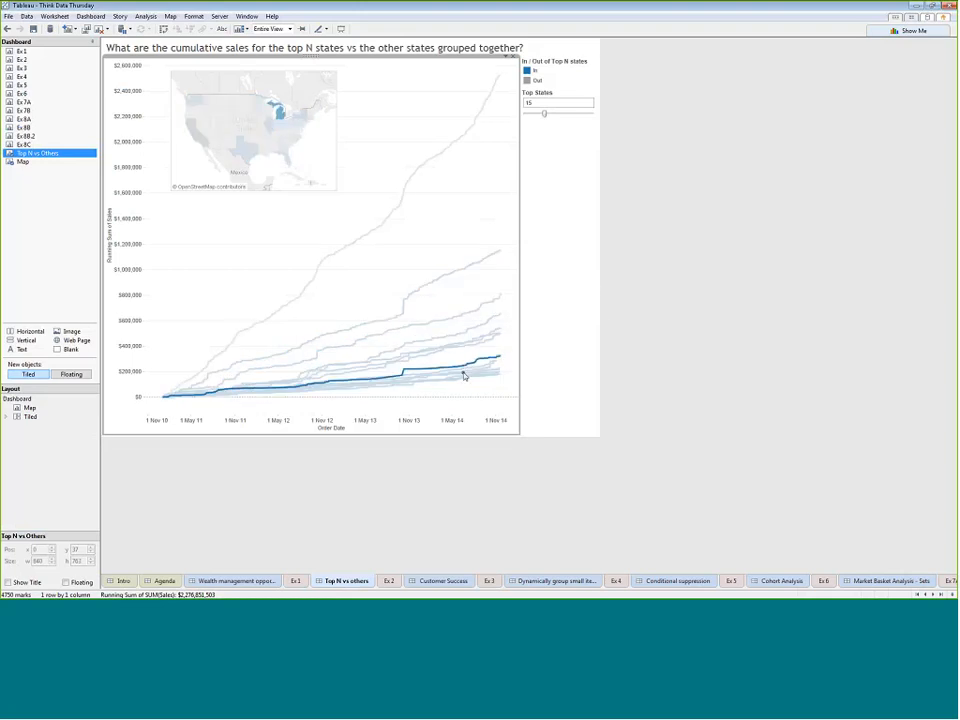
{"action": "mouse_move", "coordinate": [468, 384]}
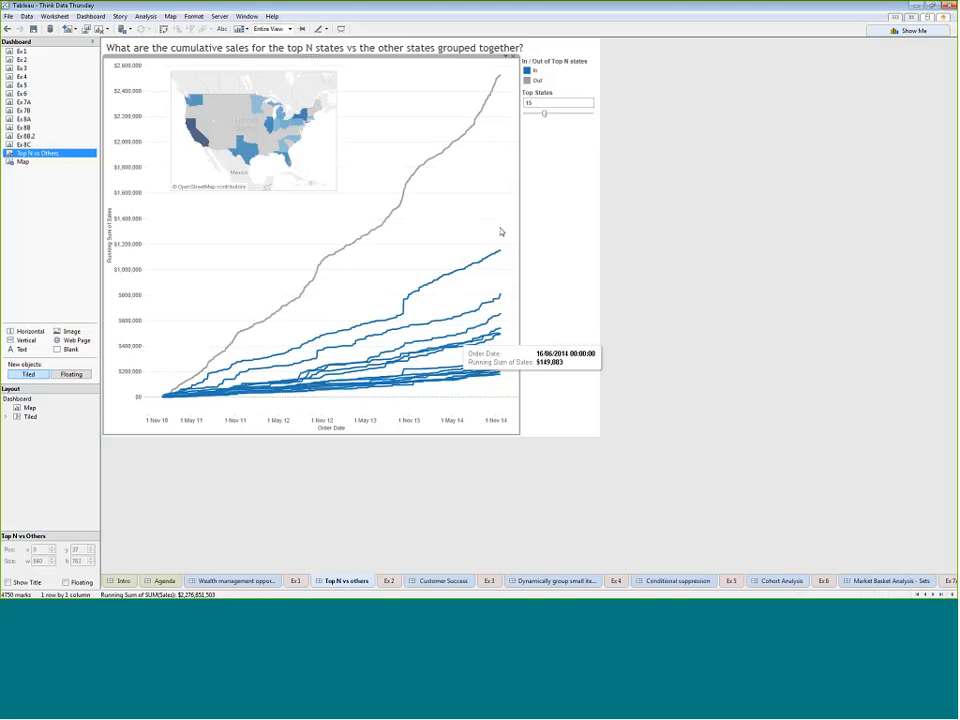
{"action": "left_click", "coordinate": [540, 112]}
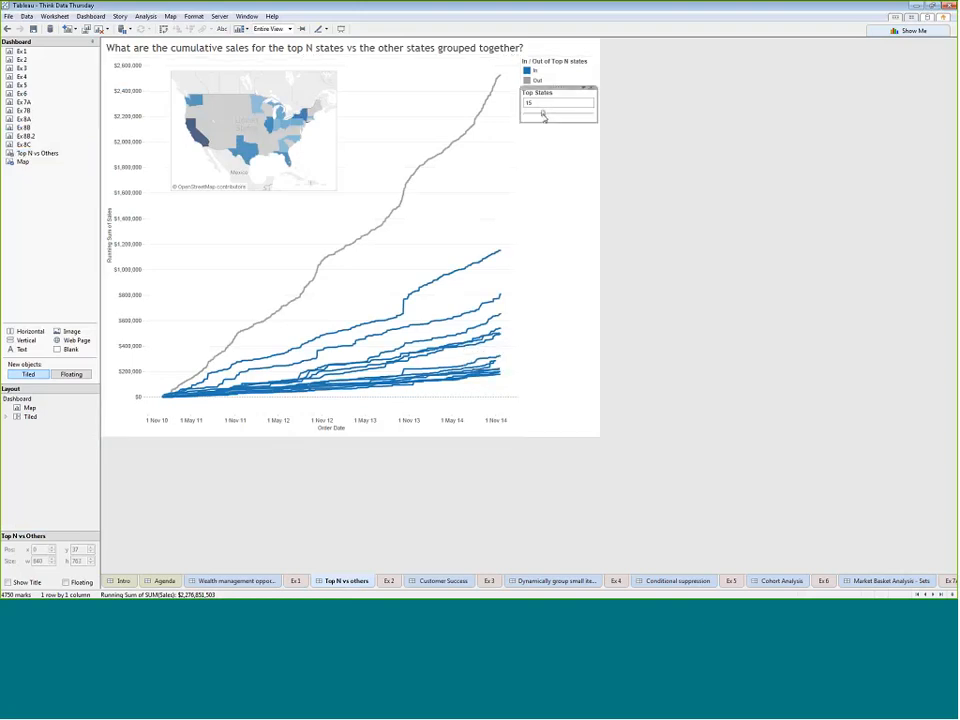
{"action": "left_click_drag", "start_coordinate": [542, 116], "coordinate": [552, 113]}
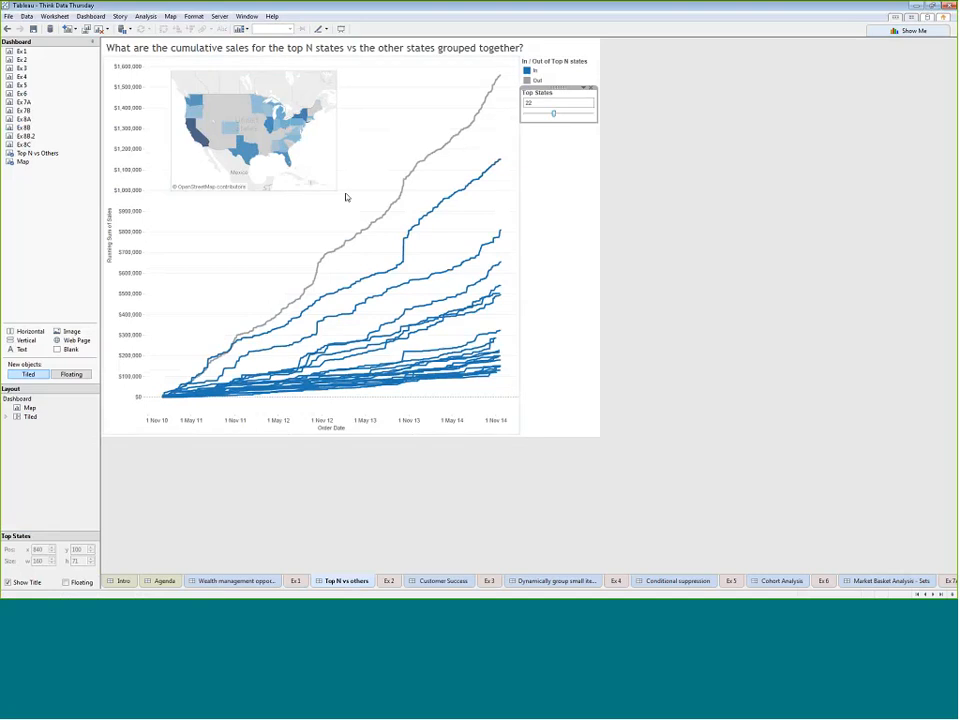
- On the Ex 2 sheet, start a set from State limited to the top members by sum of Sales, using the Top States parameter
{"action": "left_click", "coordinate": [385, 580]}
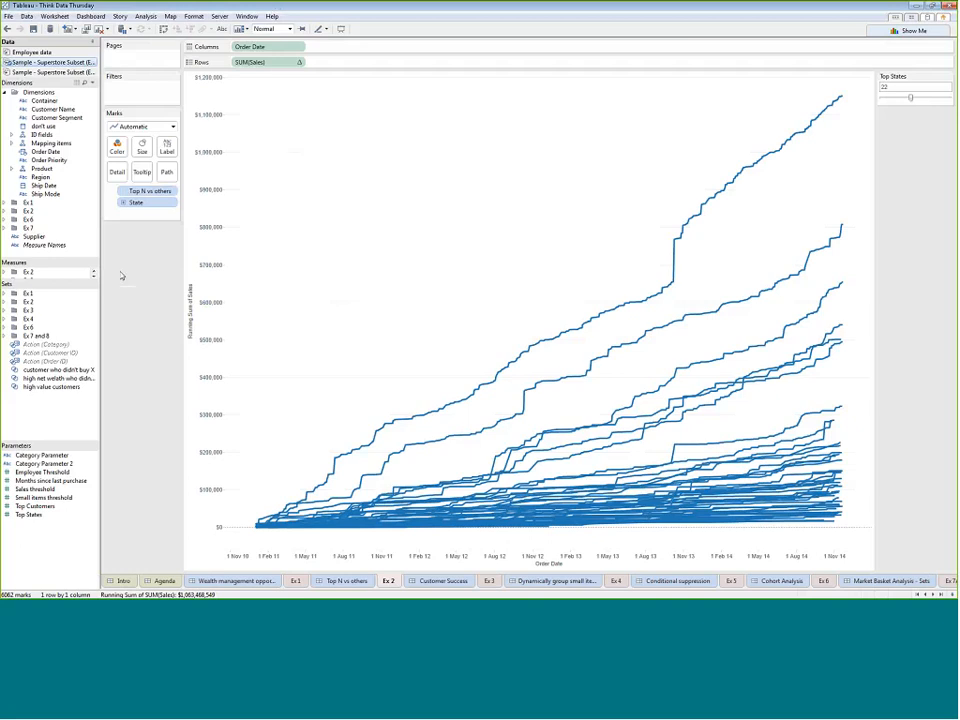
{"action": "left_click_drag", "start_coordinate": [63, 268], "coordinate": [63, 309]}
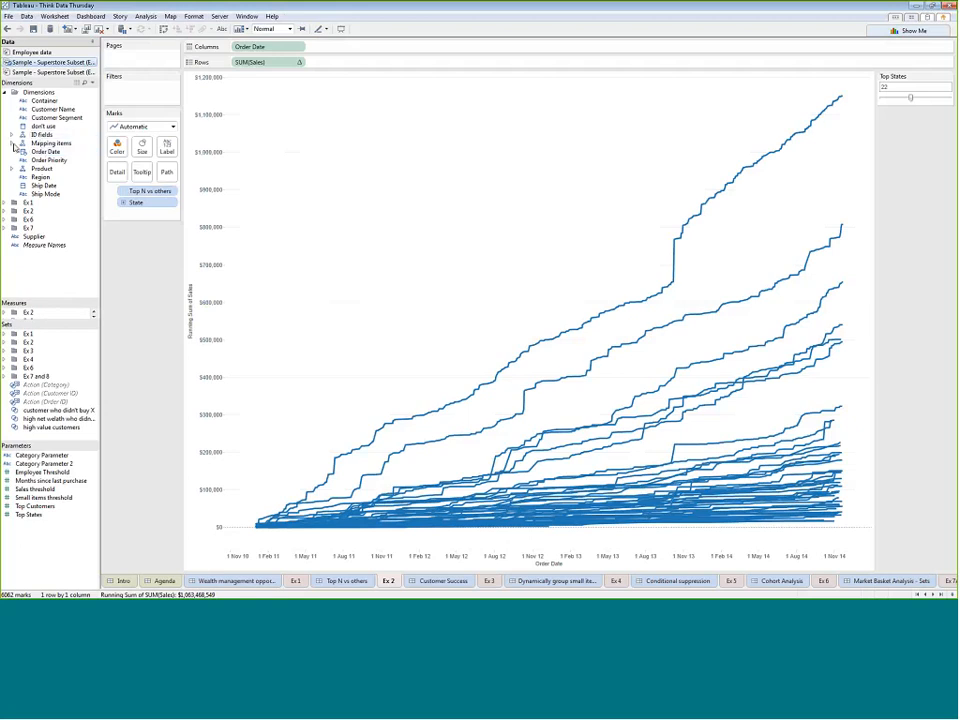
{"action": "left_click", "coordinate": [13, 143]}
{"action": "right_click", "coordinate": [43, 153]}
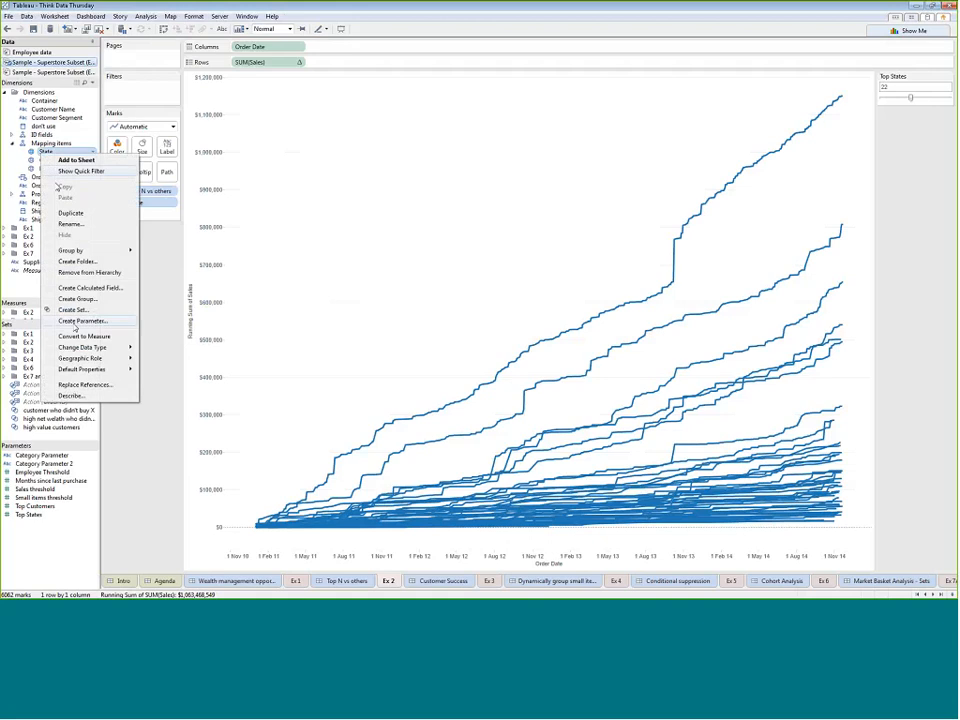
{"action": "left_click", "coordinate": [92, 312]}
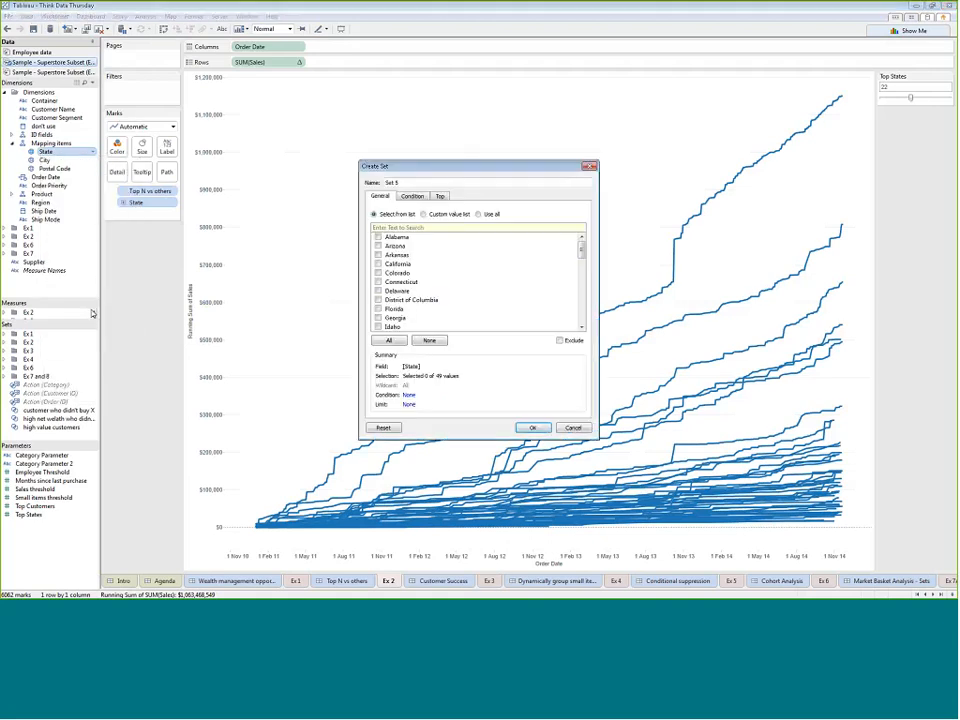
{"action": "left_click", "coordinate": [440, 195]}
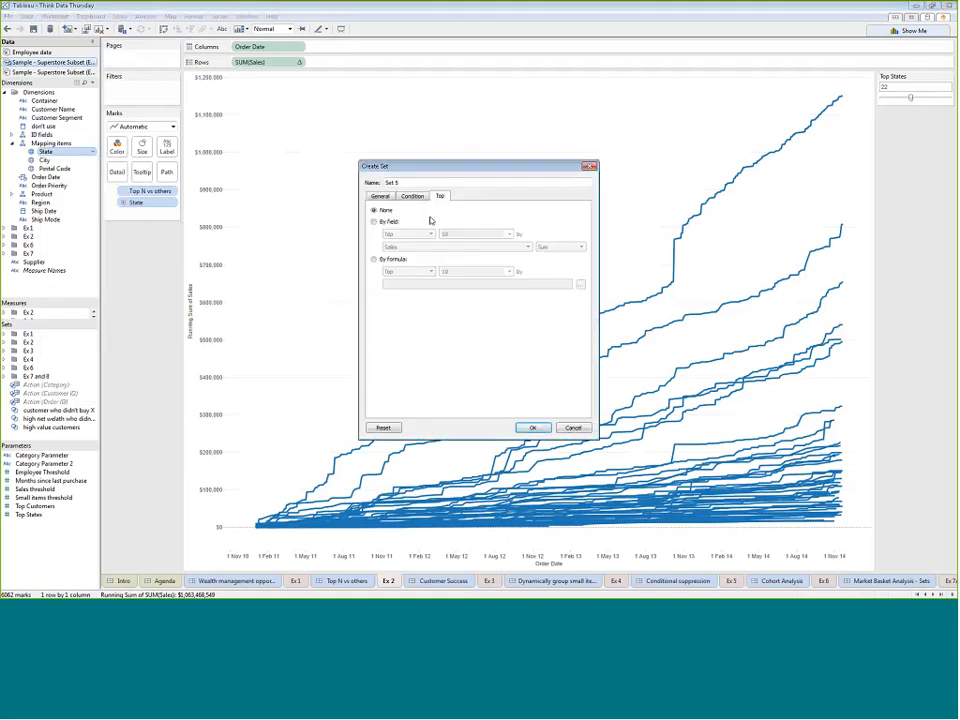
{"action": "left_click", "coordinate": [373, 222]}
{"action": "left_click", "coordinate": [508, 234]}
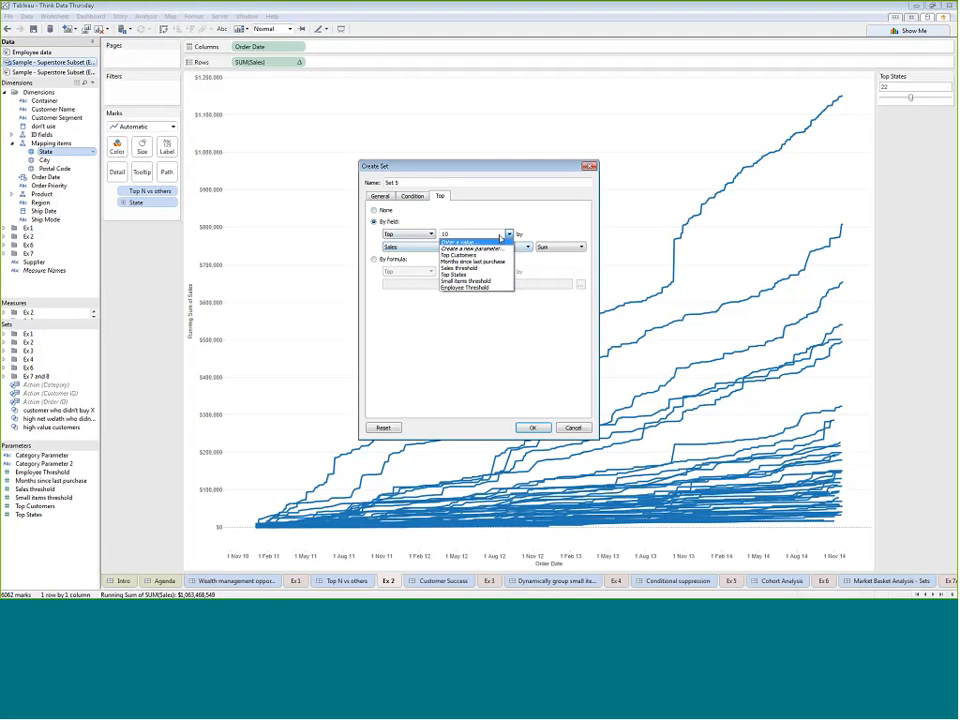
{"action": "left_click", "coordinate": [485, 281]}
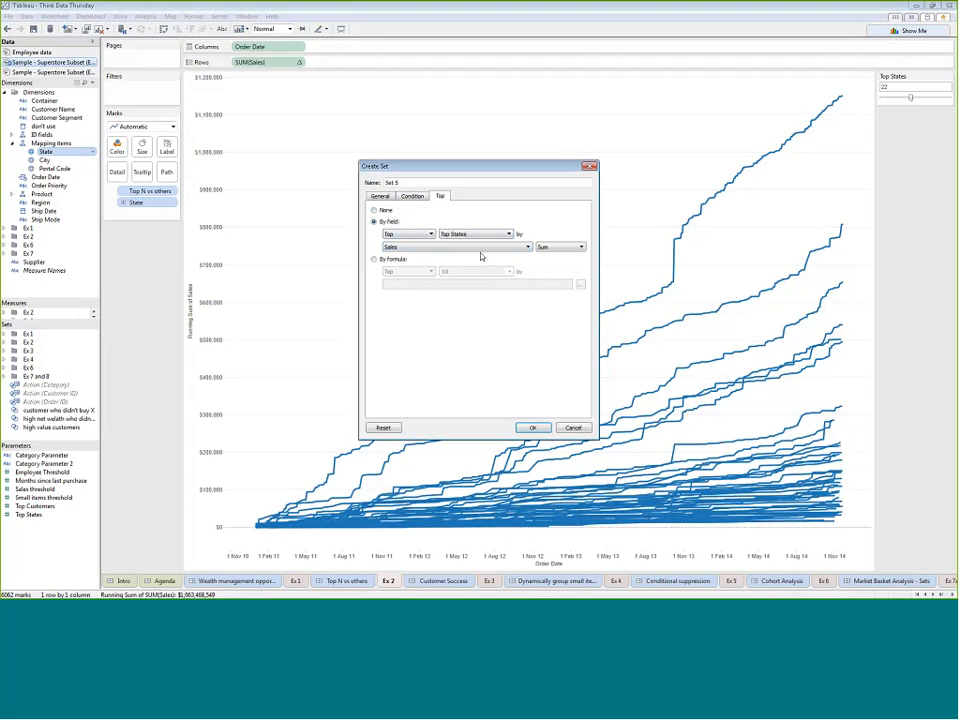
- Name the new state set "top States" and create it
{"action": "left_click", "coordinate": [410, 180]}
{"action": "left_click_drag", "start_coordinate": [410, 180], "coordinate": [208, 237]}
{"action": "type", "text": "top Sa"}
{"action": "type", "text": "le"}
{"action": "type", "text": "es"}
{"action": "left_click", "coordinate": [533, 428]}
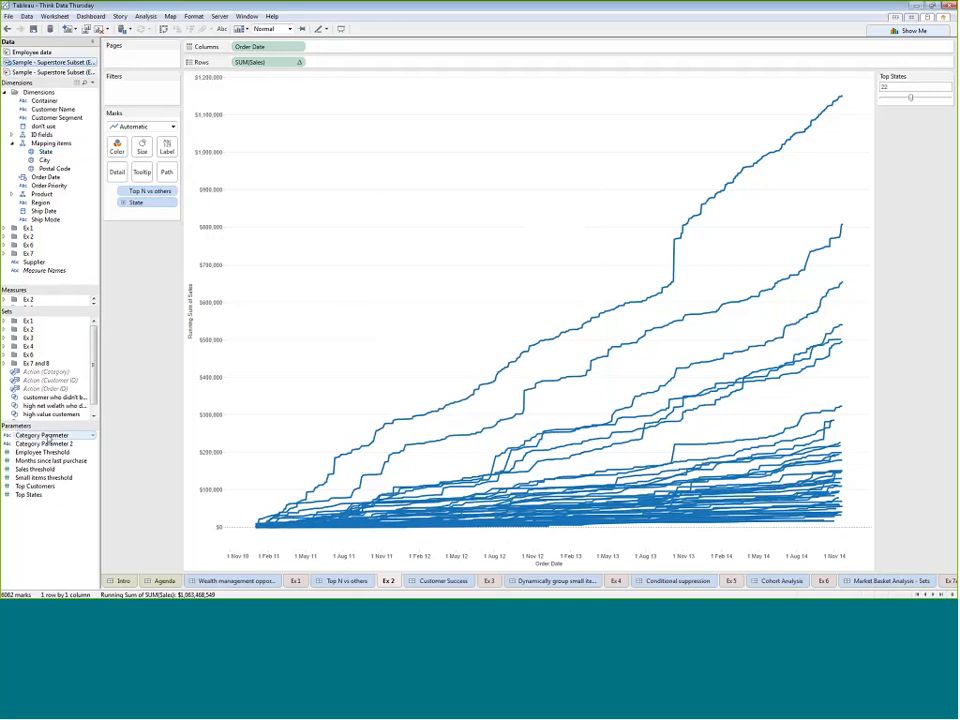
- Colour the running sales lines by the "top States" set and lower the Top States parameter to 10
{"action": "left_click_drag", "start_coordinate": [30, 422], "coordinate": [108, 148]}
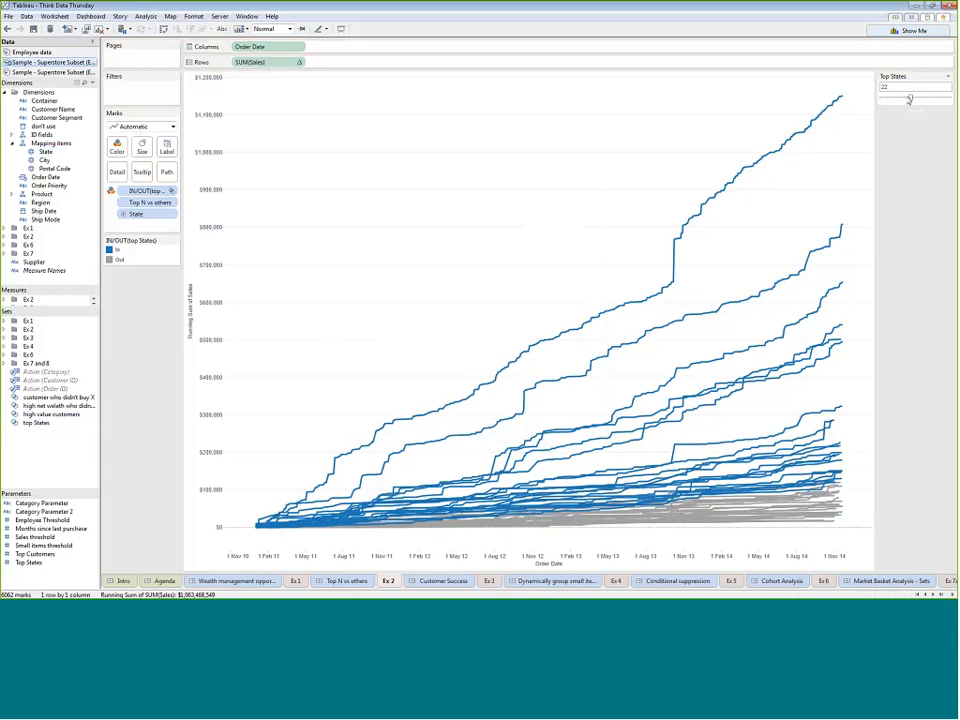
{"action": "left_click_drag", "start_coordinate": [910, 98], "coordinate": [894, 98]}
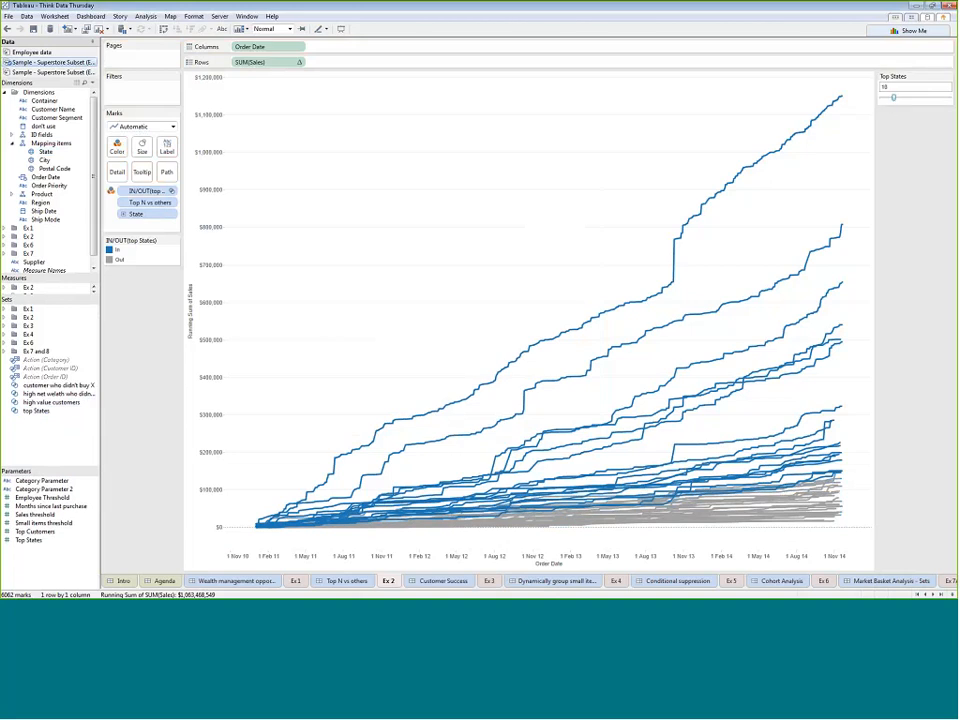
- Start a calculated field from the "top States" set with the formula if [top States] then [State] else 'Other' end
{"action": "left_click", "coordinate": [53, 414]}
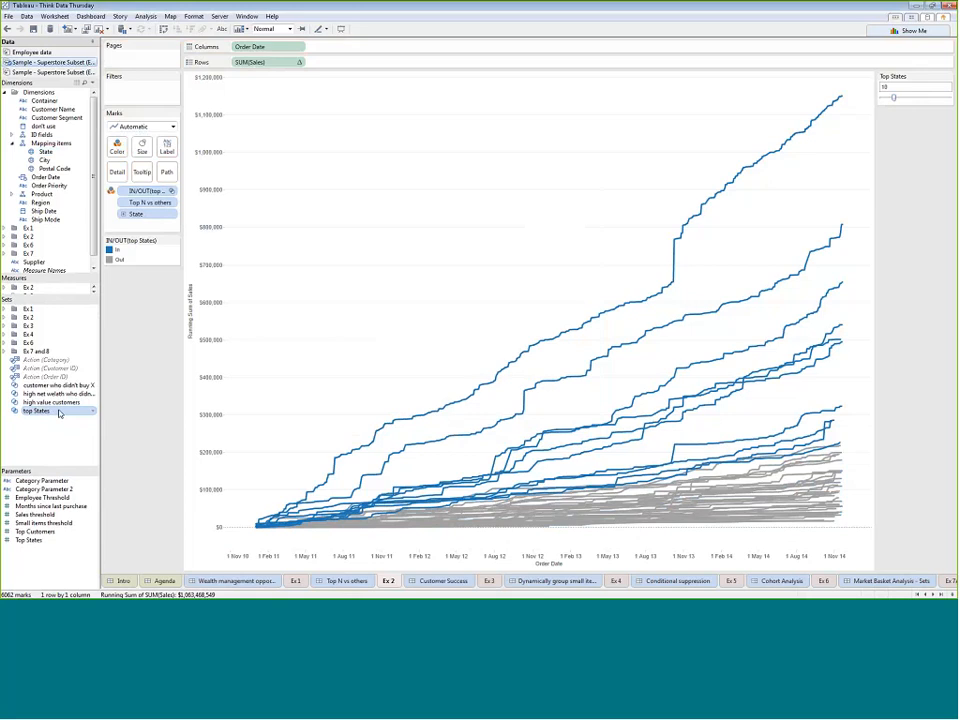
{"action": "right_click", "coordinate": [53, 412]}
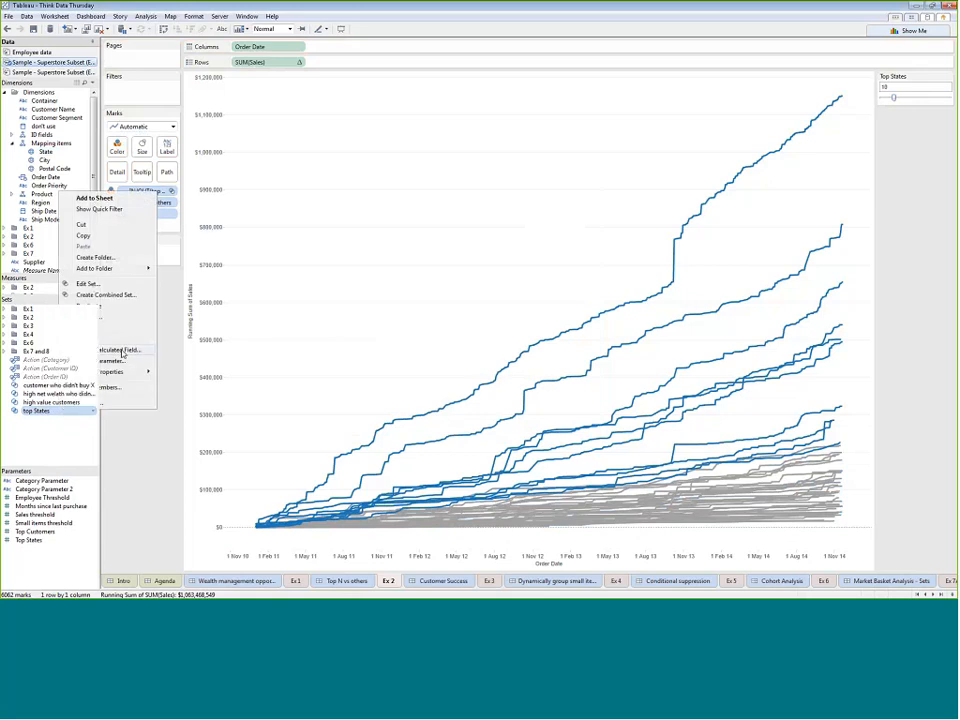
{"action": "left_click", "coordinate": [110, 349]}
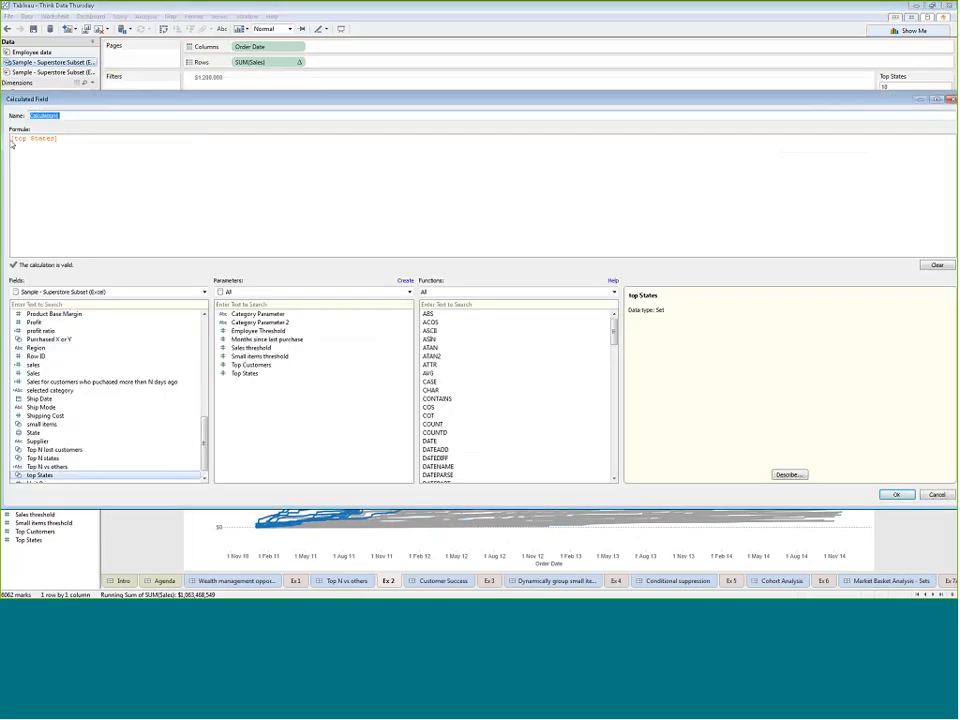
{"action": "left_click", "coordinate": [11, 140]}
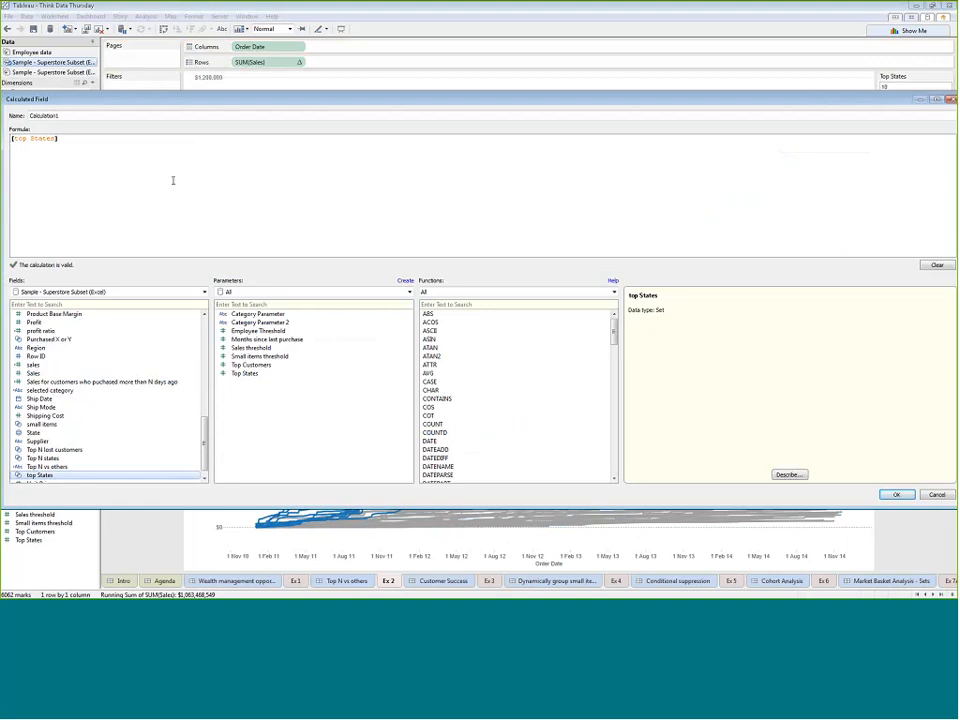
{"action": "type", "text": "if"}
{"action": "left_click", "coordinate": [67, 140]}
{"action": "type", "text": "then"}
{"action": "left_click", "coordinate": [93, 305]}
{"action": "type", "text": "state"}
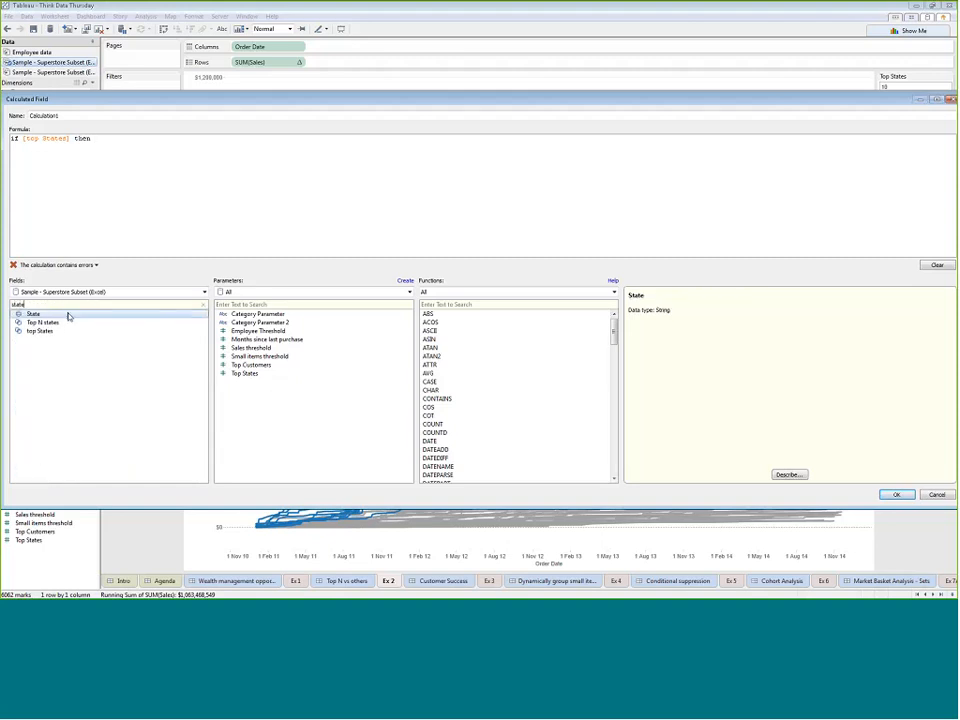
{"action": "double_click", "coordinate": [68, 316]}
{"action": "type", "text": "else 'Other"}
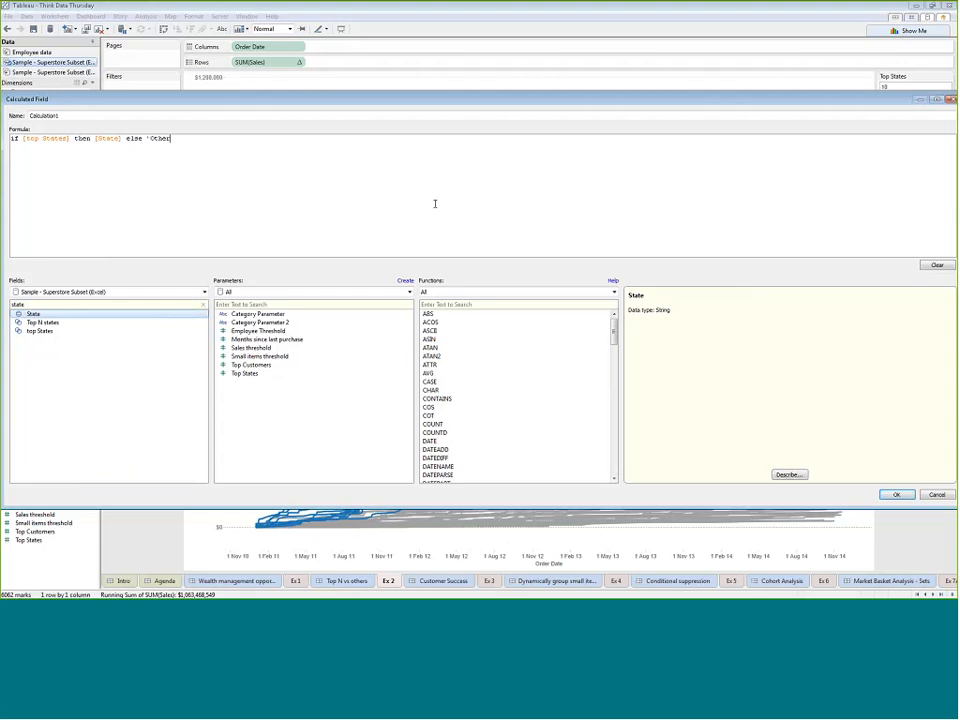
{"action": "type", "text": "' end"}
- Name the calculated field "top states vs others" and create it
{"action": "double_click", "coordinate": [43, 115]}
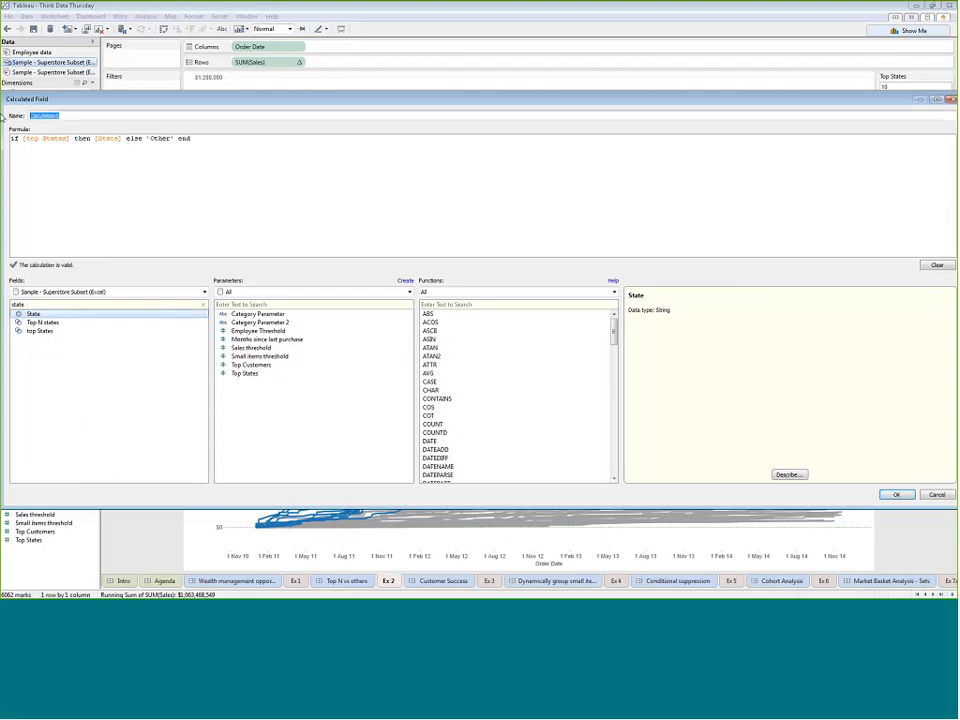
{"action": "type", "text": "top sttes"}
{"action": "key", "text": "BackSpace"}
{"action": "key", "text": "BackSpace"}
{"action": "key", "text": "BackSpace"}
{"action": "type", "text": "ates vs others"}
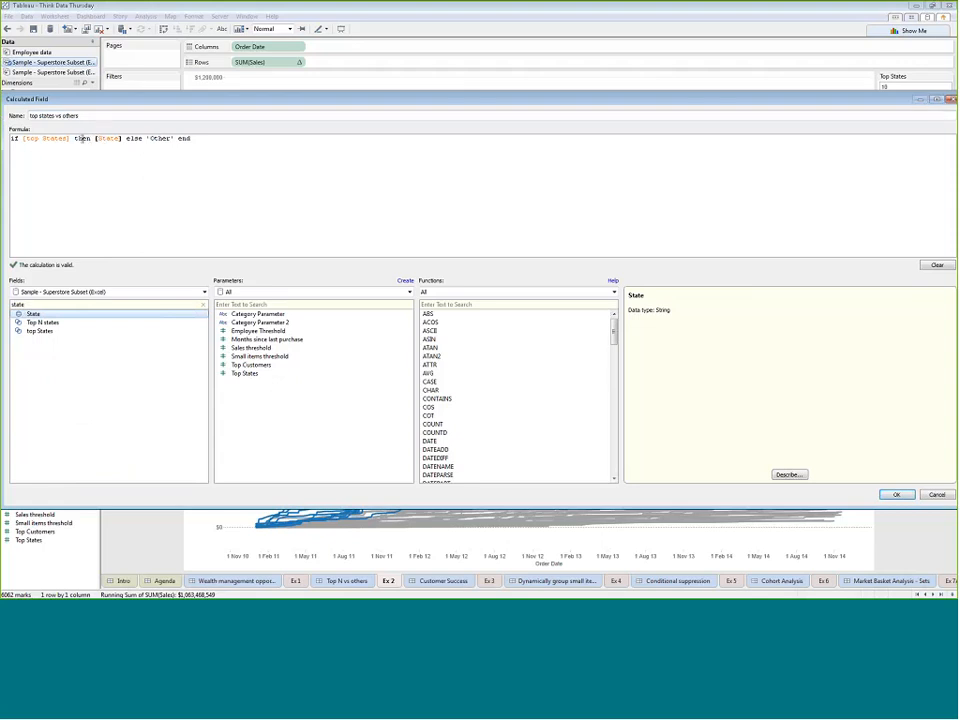
{"action": "left_click", "coordinate": [51, 141]}
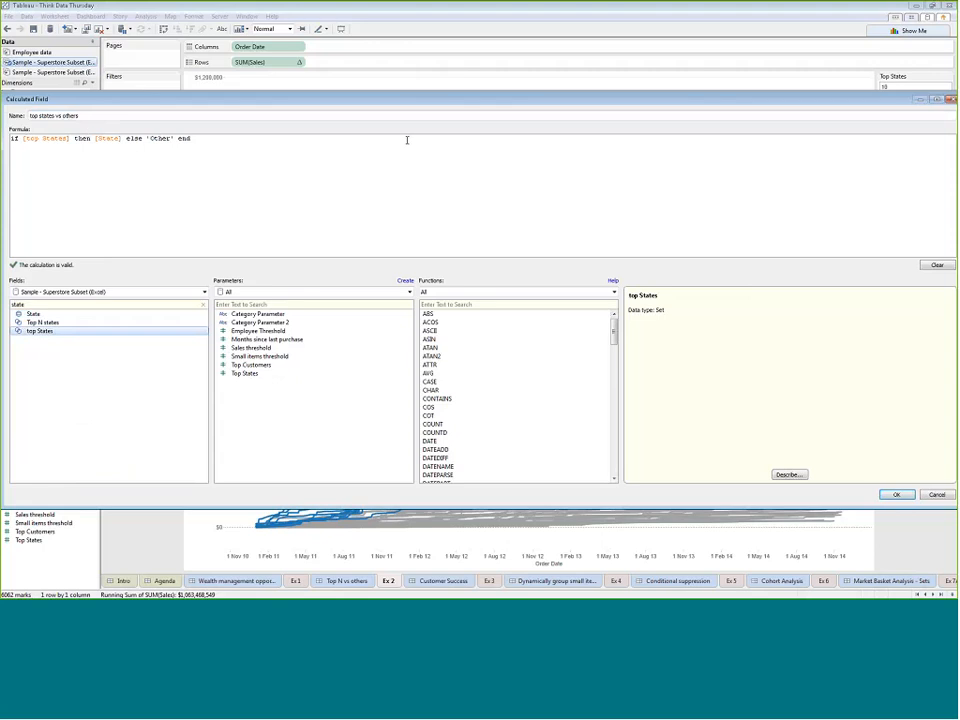
{"action": "left_click", "coordinate": [896, 494]}
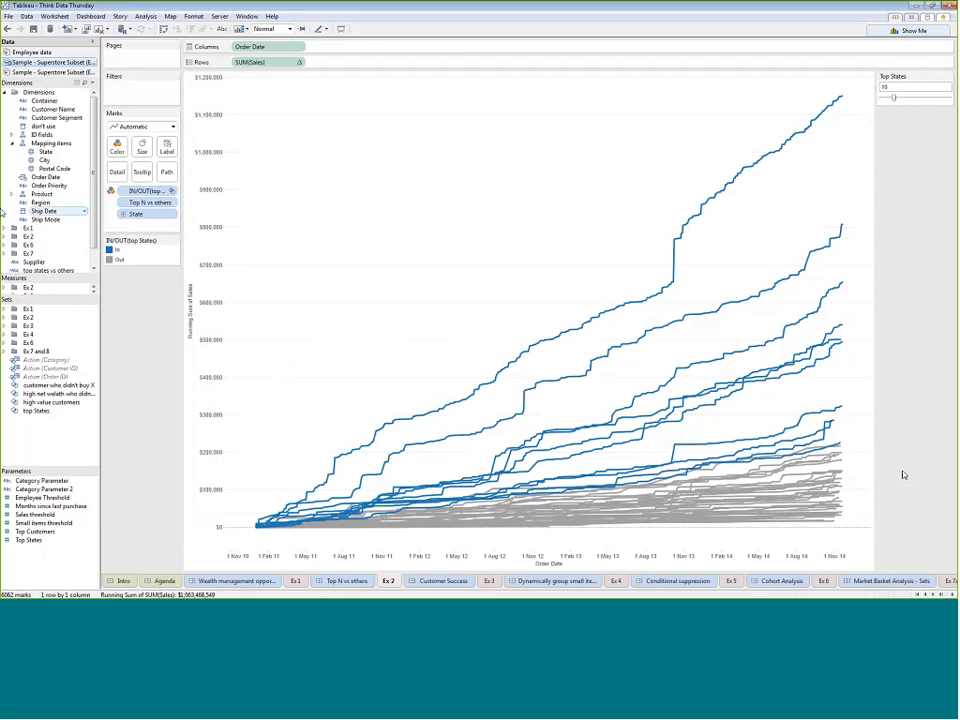
- Split the running sales lines by "top states vs others" instead of "Top N vs others" and State, and set Top States to 12
{"action": "left_click_drag", "start_coordinate": [49, 309], "coordinate": [67, 354]}
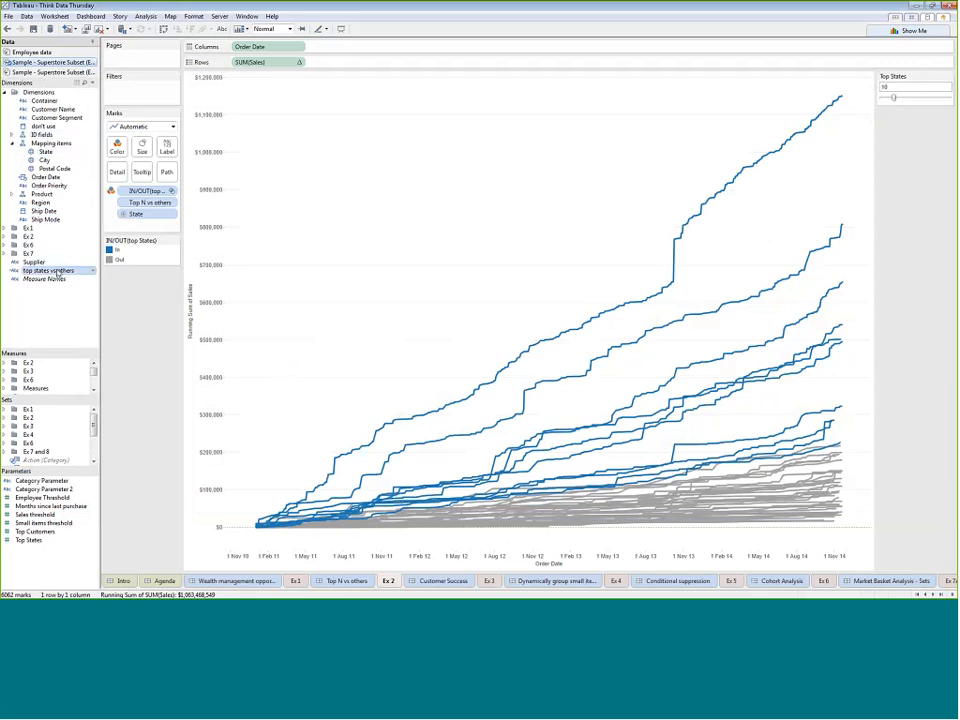
{"action": "left_click_drag", "start_coordinate": [150, 202], "coordinate": [36, 253]}
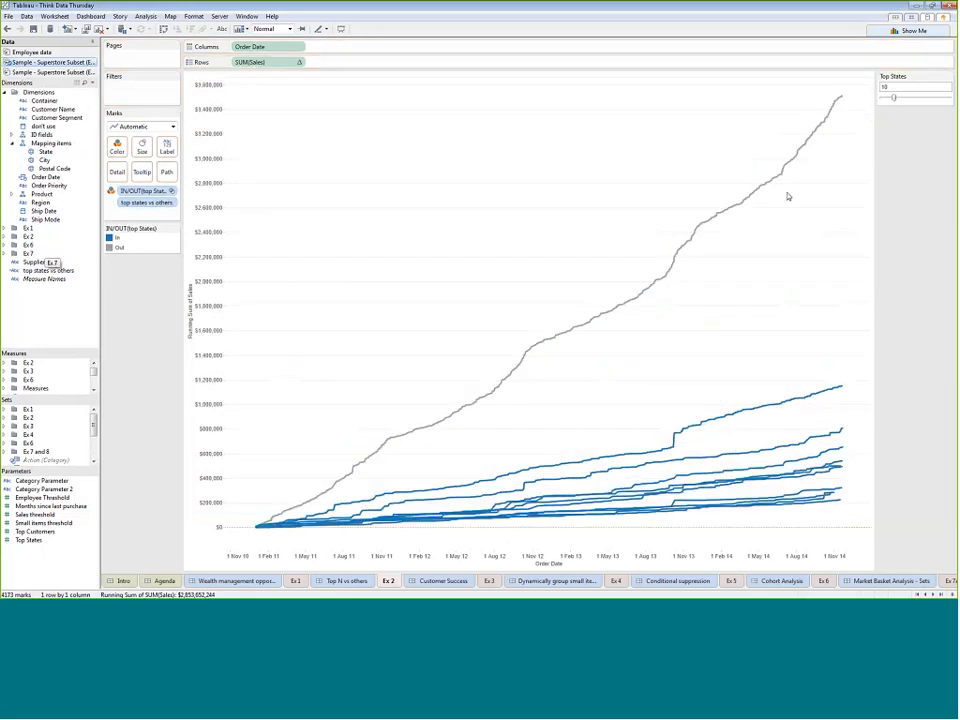
{"action": "left_click_drag", "start_coordinate": [894, 98], "coordinate": [897, 98]}
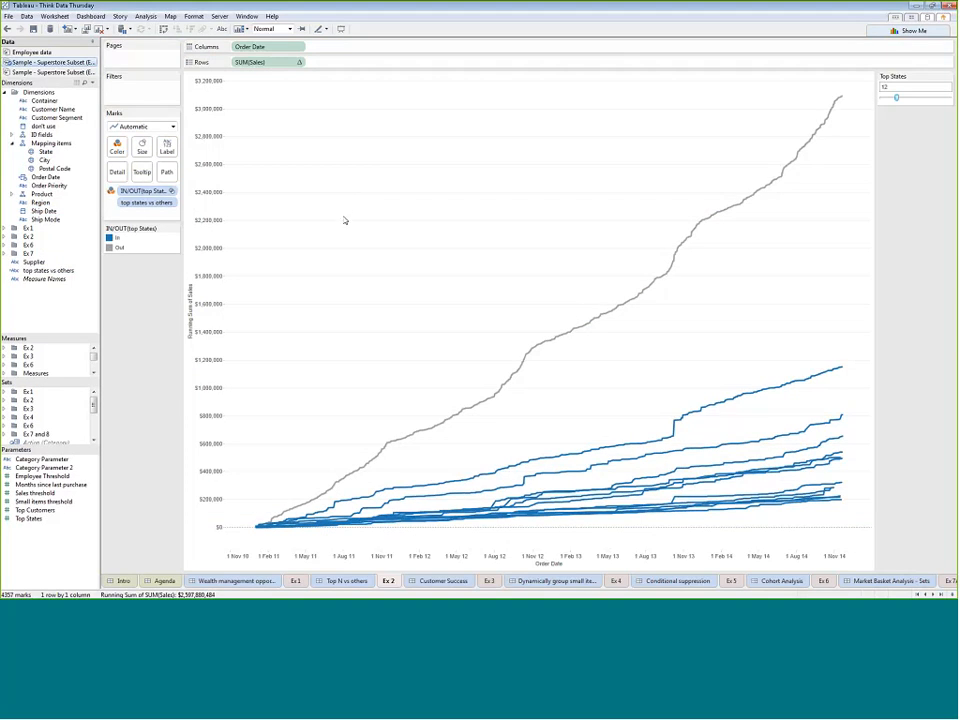
- On the Customer Success dashboard, set the months since last purchase to 16 and Top Customers to 25
{"action": "left_click", "coordinate": [435, 583]}
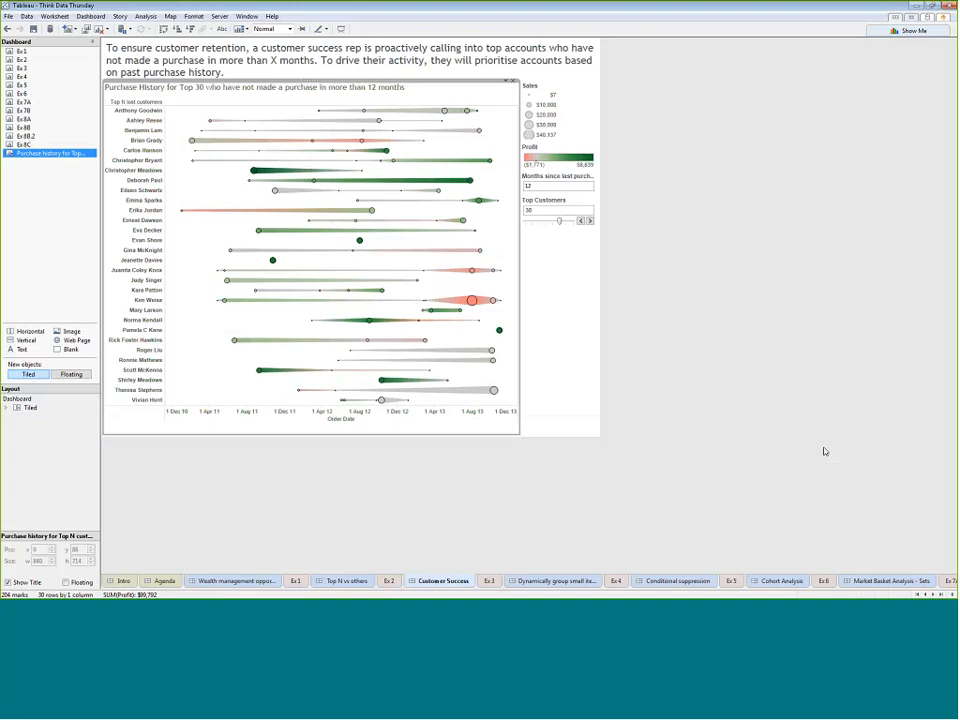
{"action": "left_click", "coordinate": [593, 186]}
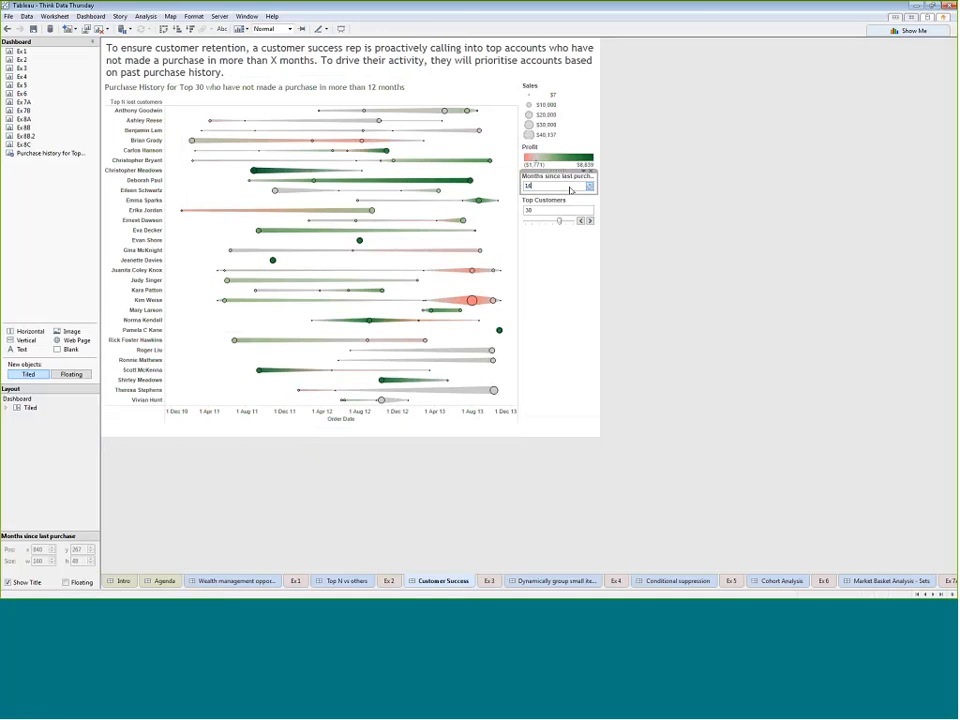
{"action": "type", "text": "16"}
{"action": "key", "text": "Return"}
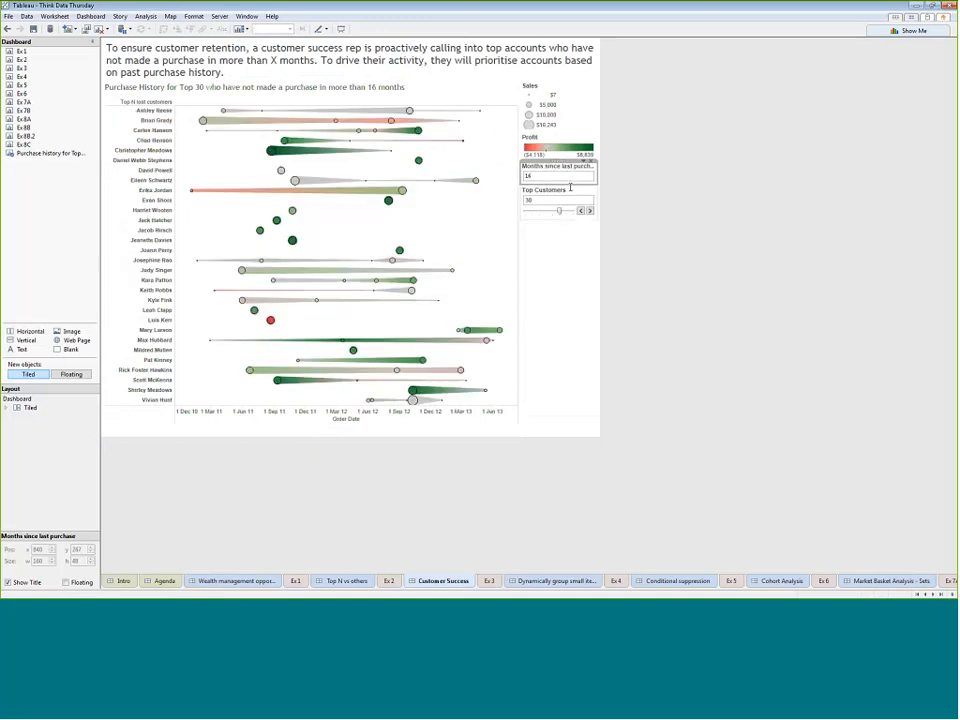
{"action": "left_click", "coordinate": [562, 213]}
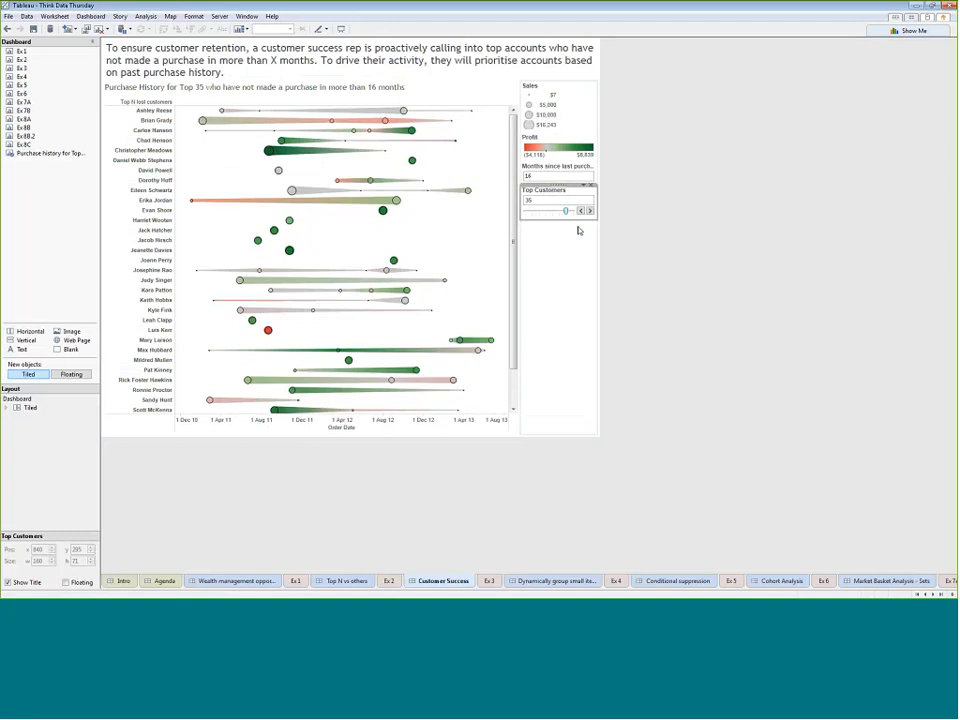
{"action": "left_click_drag", "start_coordinate": [562, 216], "coordinate": [553, 216]}
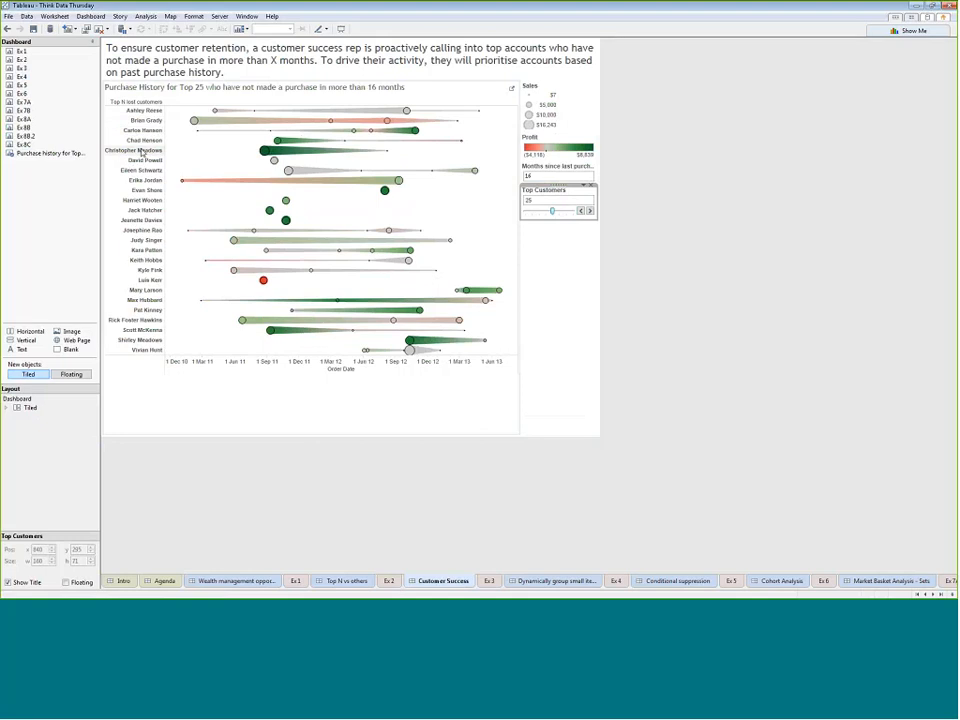
- Highlight the customer with the single dark red mark and inspect that order's date, profit and sales
{"action": "left_click", "coordinate": [148, 281]}
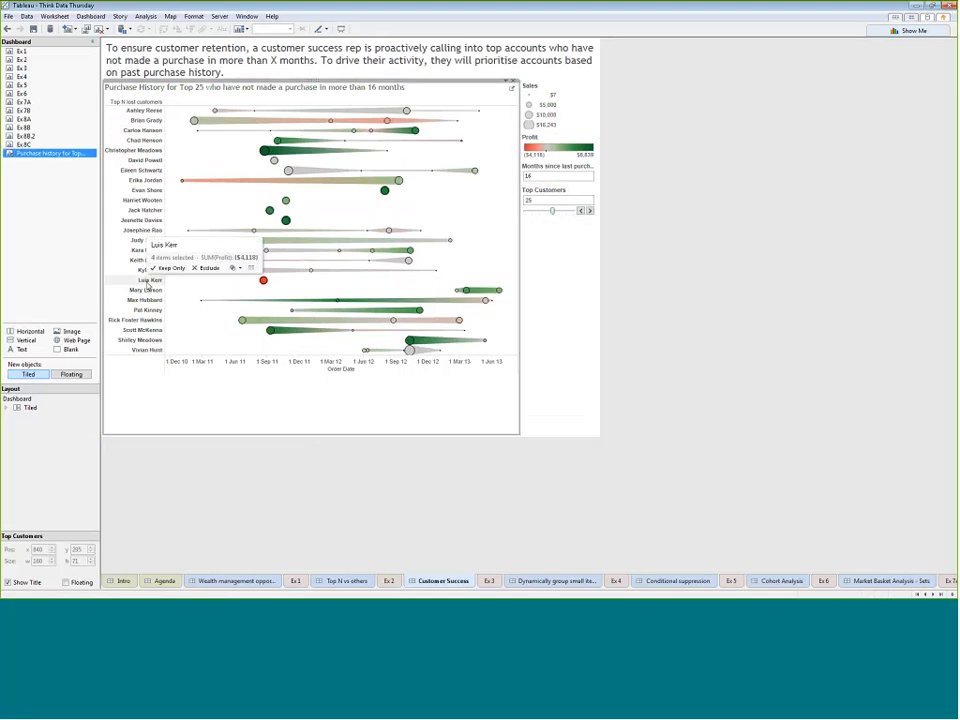
{"action": "mouse_move", "coordinate": [262, 282]}
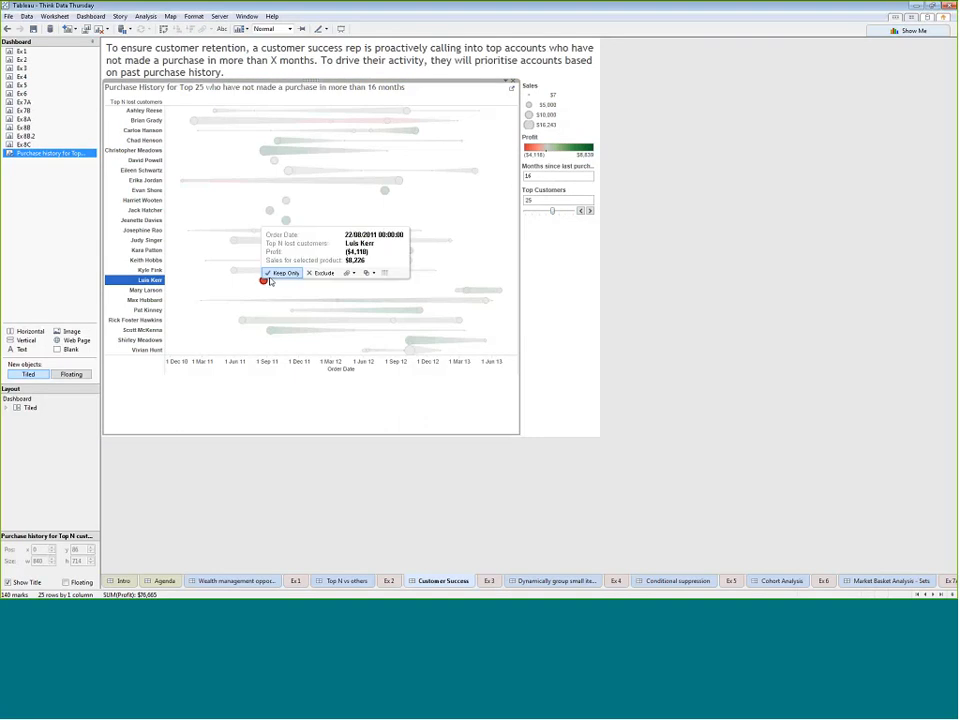
{"action": "left_click", "coordinate": [148, 281]}
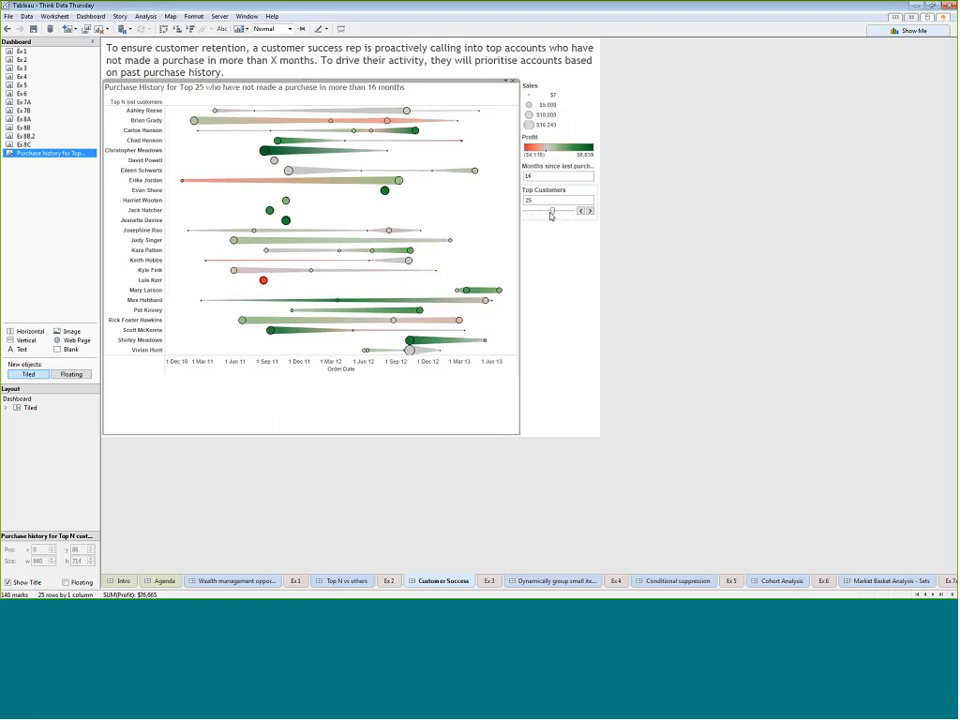
- Set Top Customers to 30 and the months since last purchase to 6 on the purchase history dashboard
{"action": "left_click_drag", "start_coordinate": [551, 215], "coordinate": [559, 212]}
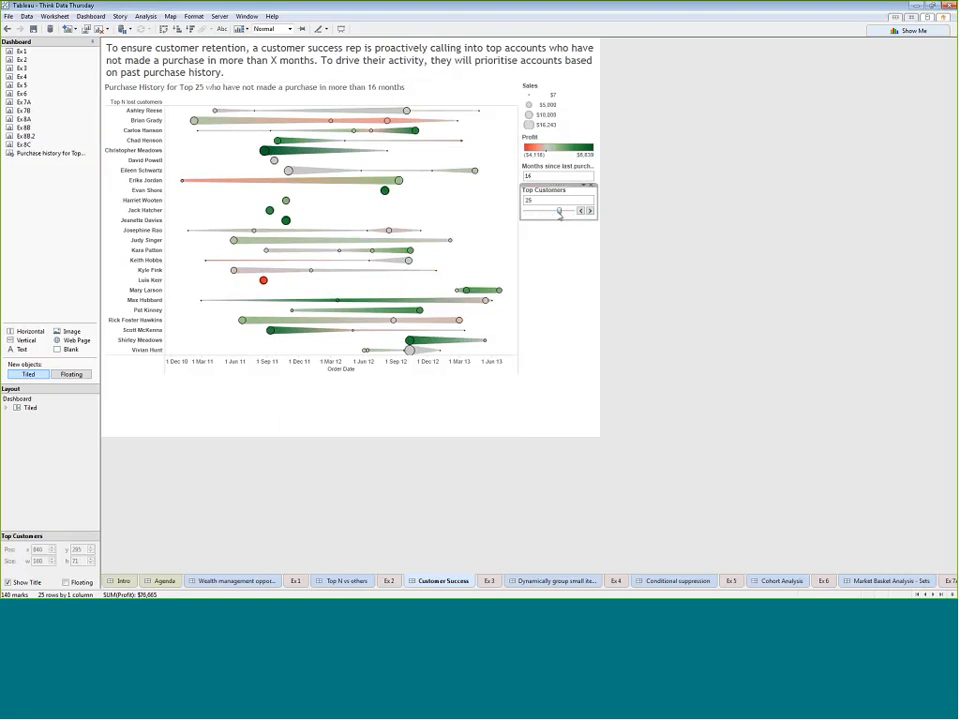
{"action": "left_click", "coordinate": [537, 176]}
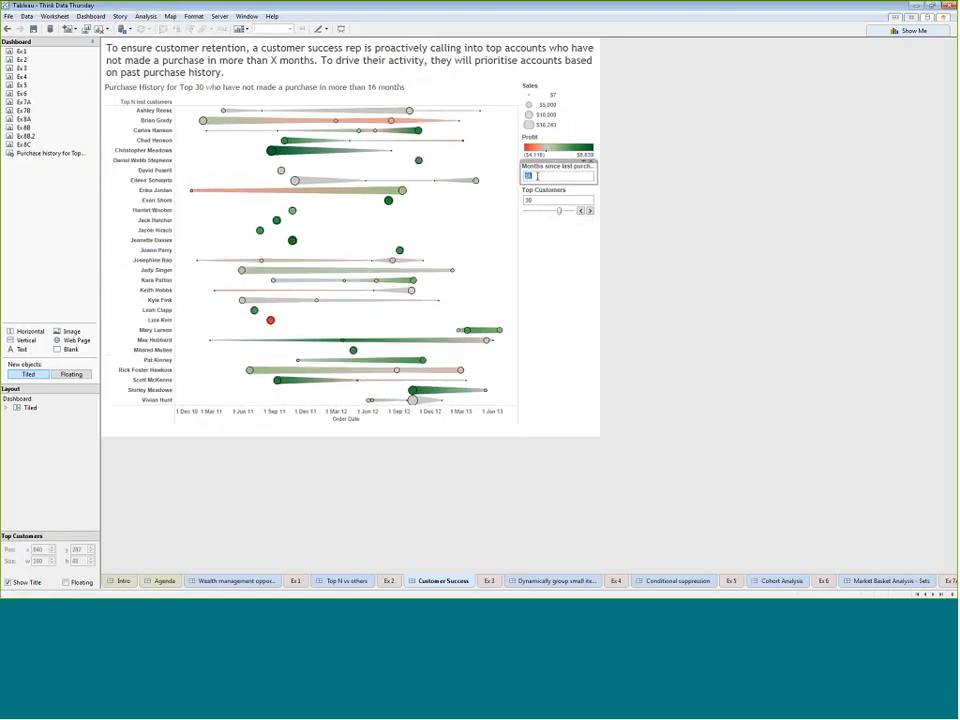
{"action": "type", "text": "6"}
{"action": "key", "text": "Return"}
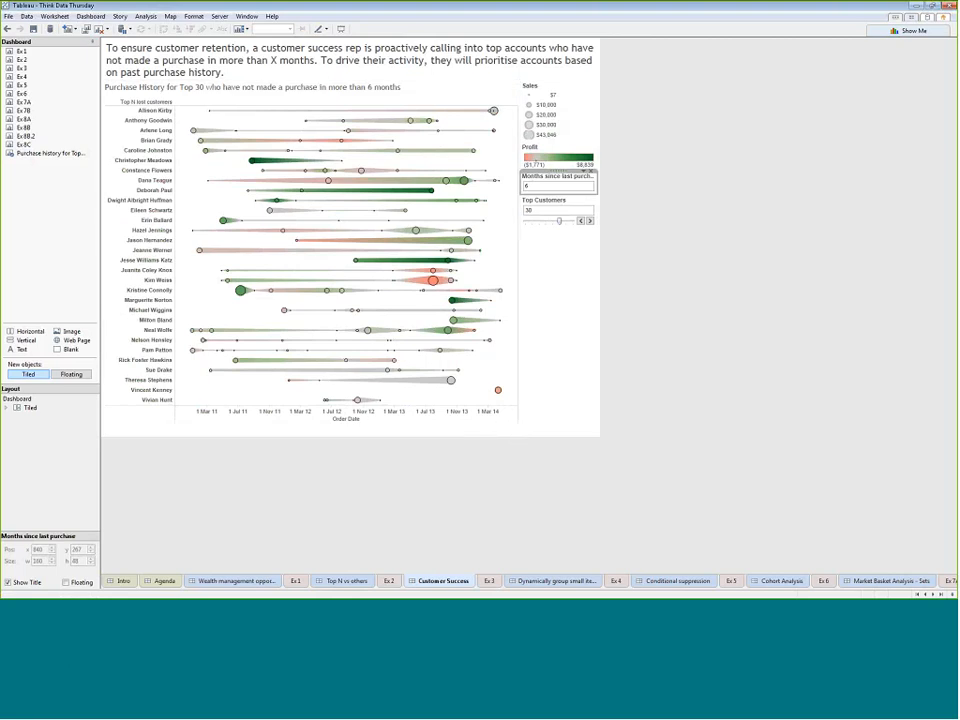
{"action": "left_click", "coordinate": [500, 400]}
{"action": "mouse_move", "coordinate": [498, 391]}
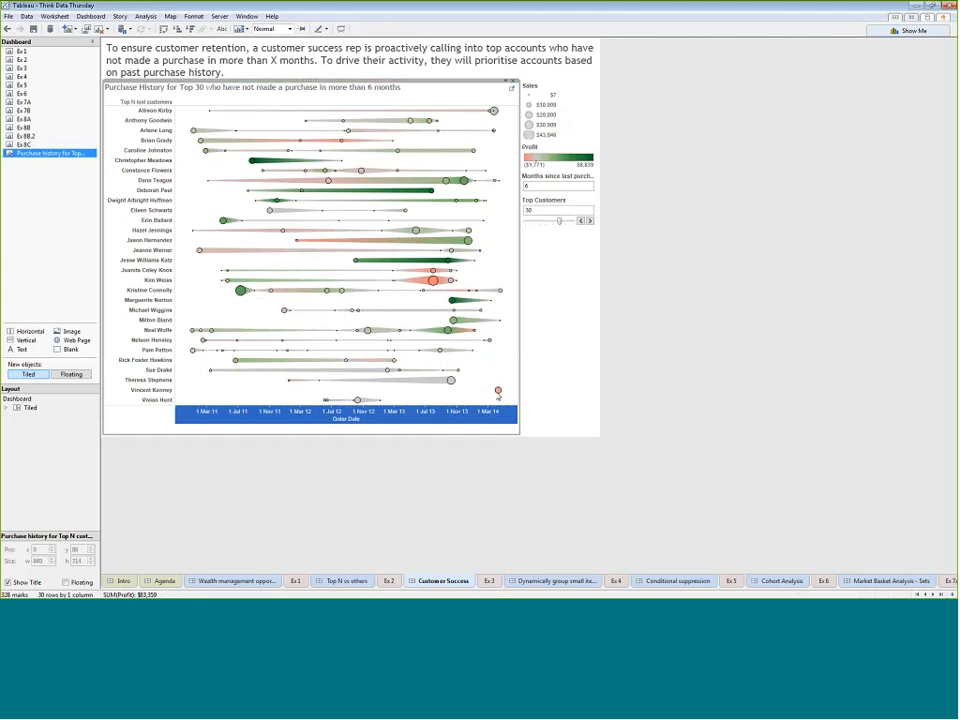
{"action": "left_click", "coordinate": [534, 489]}
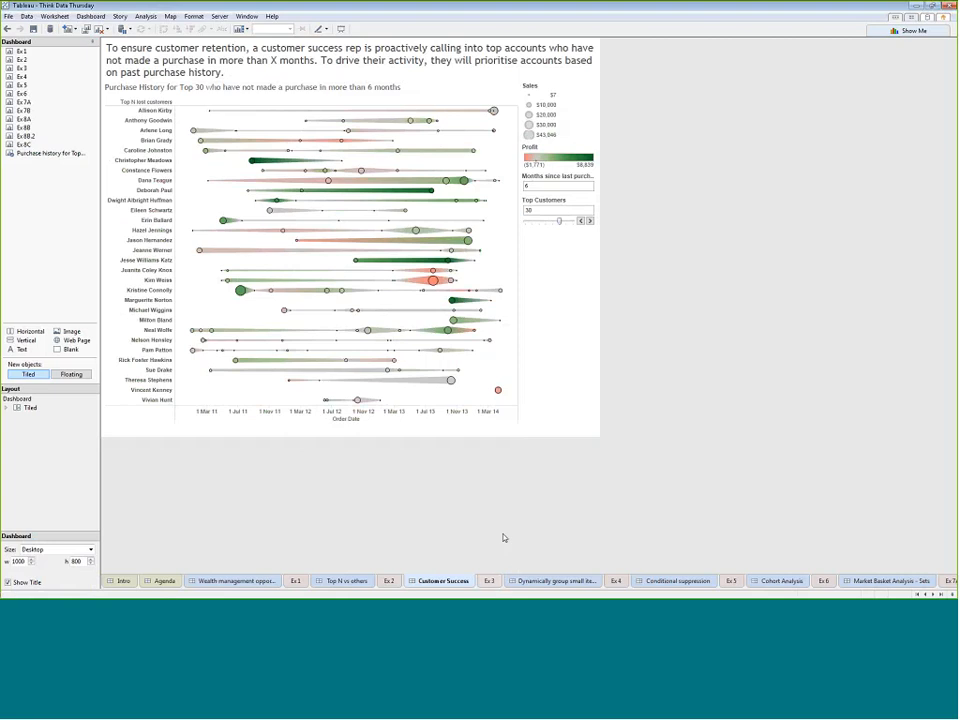
- On the Ex 3 sheet, start a set from Customer Name with a condition by formula and open its formula editor
{"action": "left_click", "coordinate": [493, 582]}
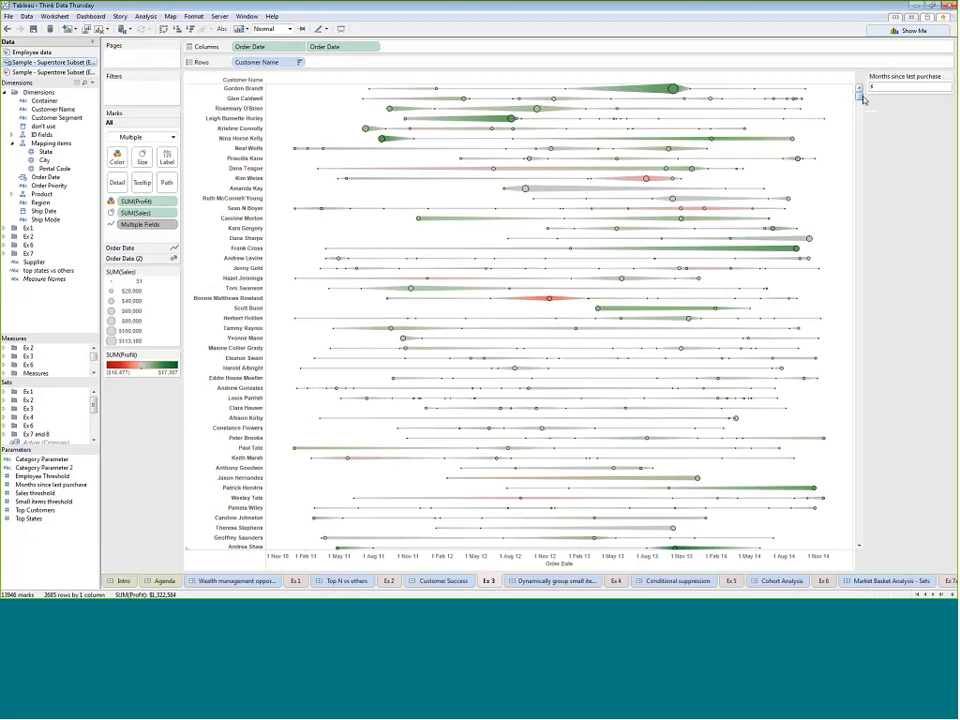
{"action": "left_click_drag", "start_coordinate": [864, 113], "coordinate": [855, 81]}
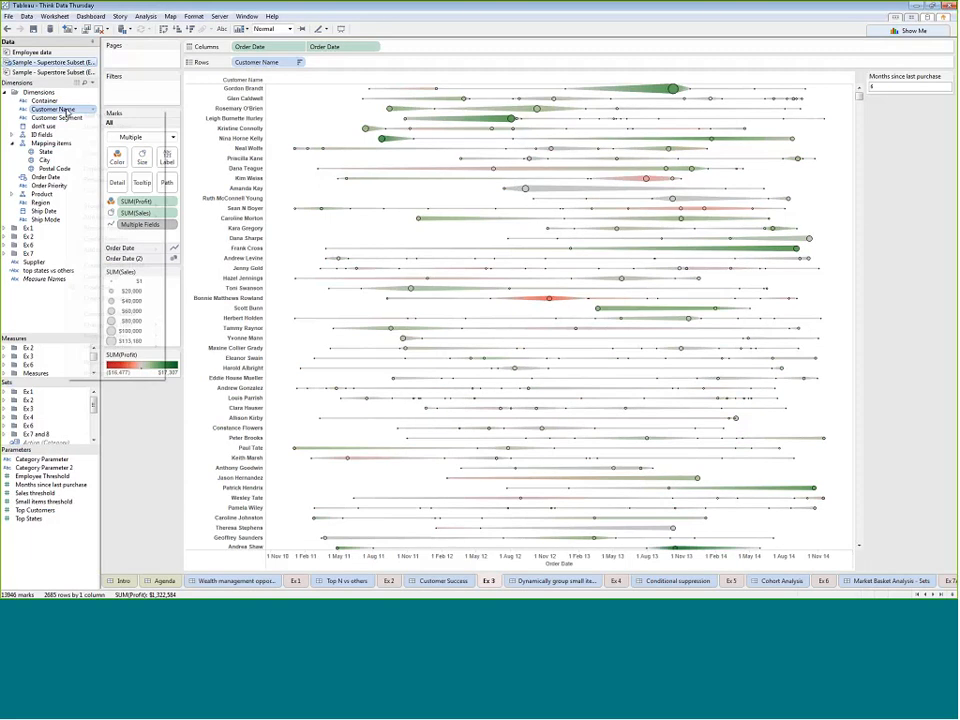
{"action": "right_click", "coordinate": [67, 112]}
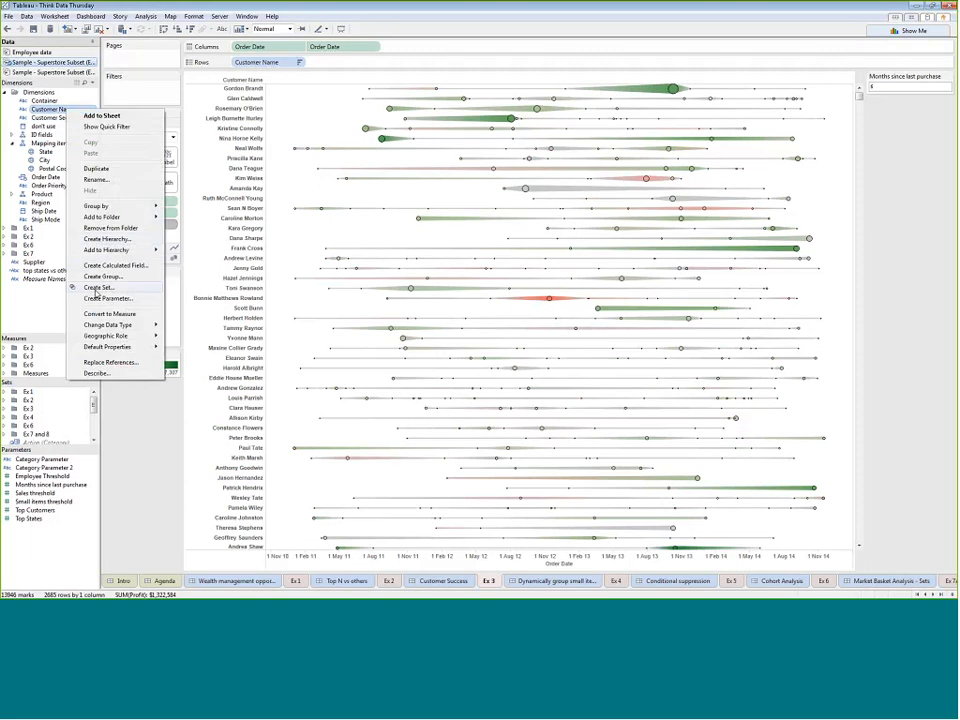
{"action": "left_click", "coordinate": [98, 288]}
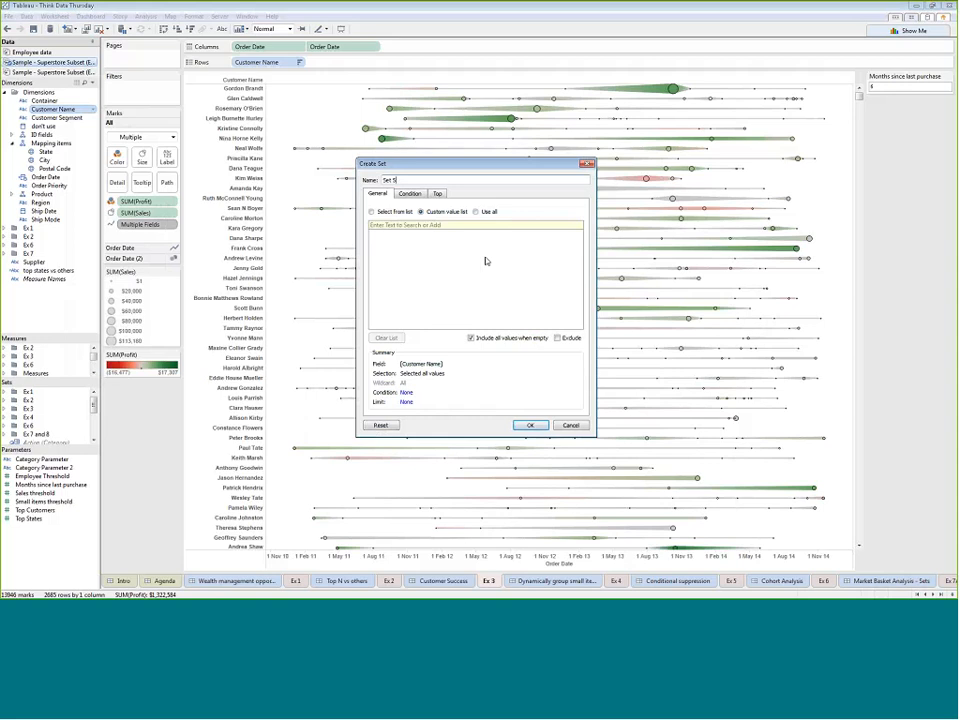
{"action": "left_click", "coordinate": [409, 195]}
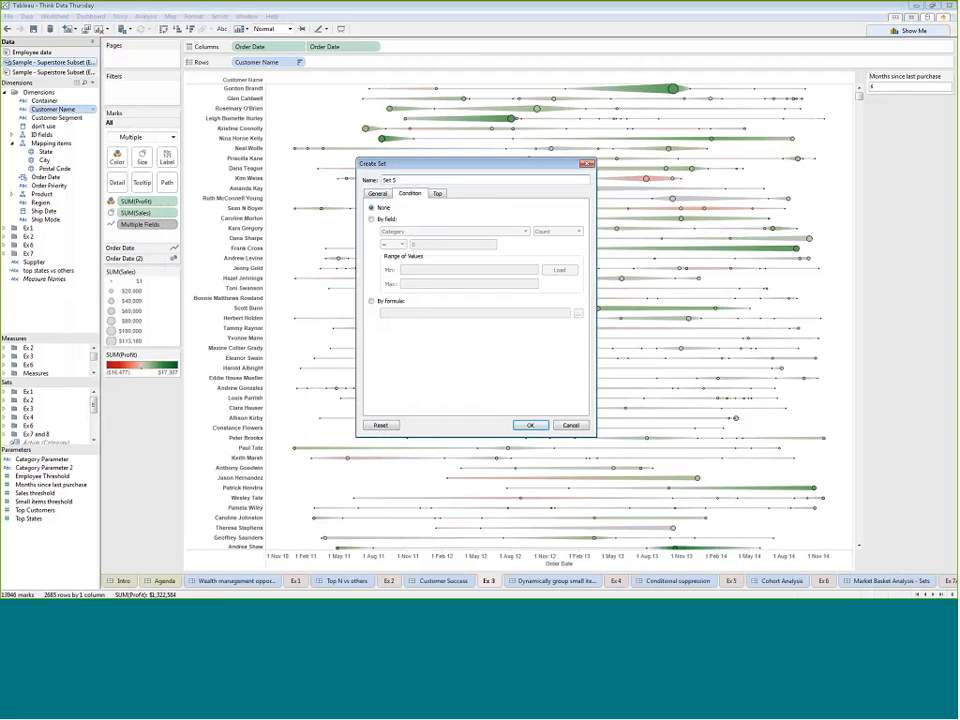
{"action": "left_click", "coordinate": [372, 301]}
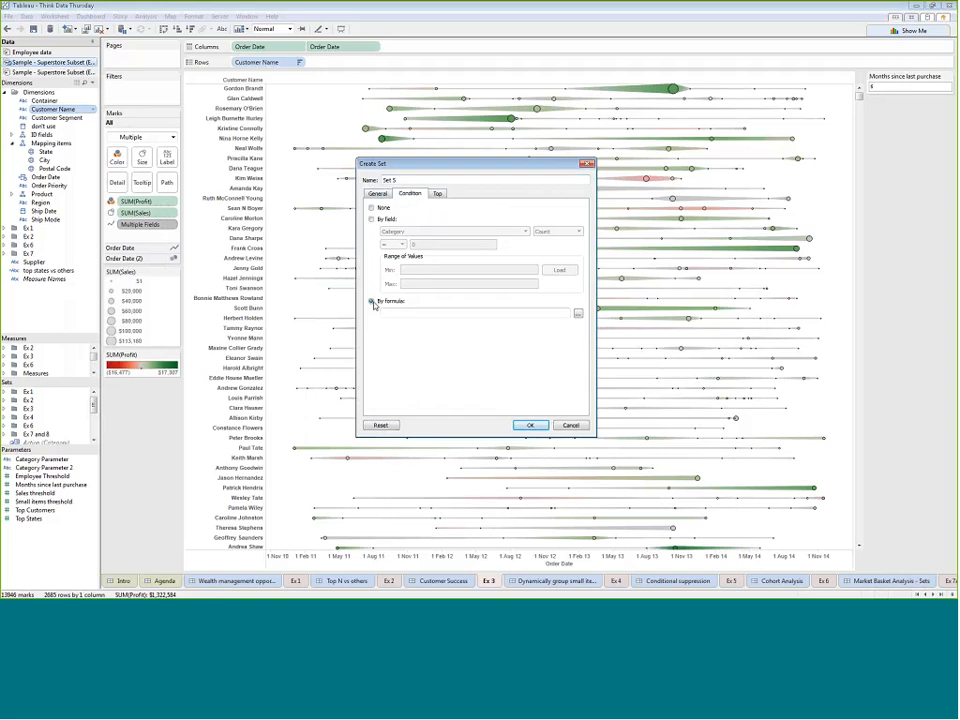
{"action": "left_click", "coordinate": [578, 316]}
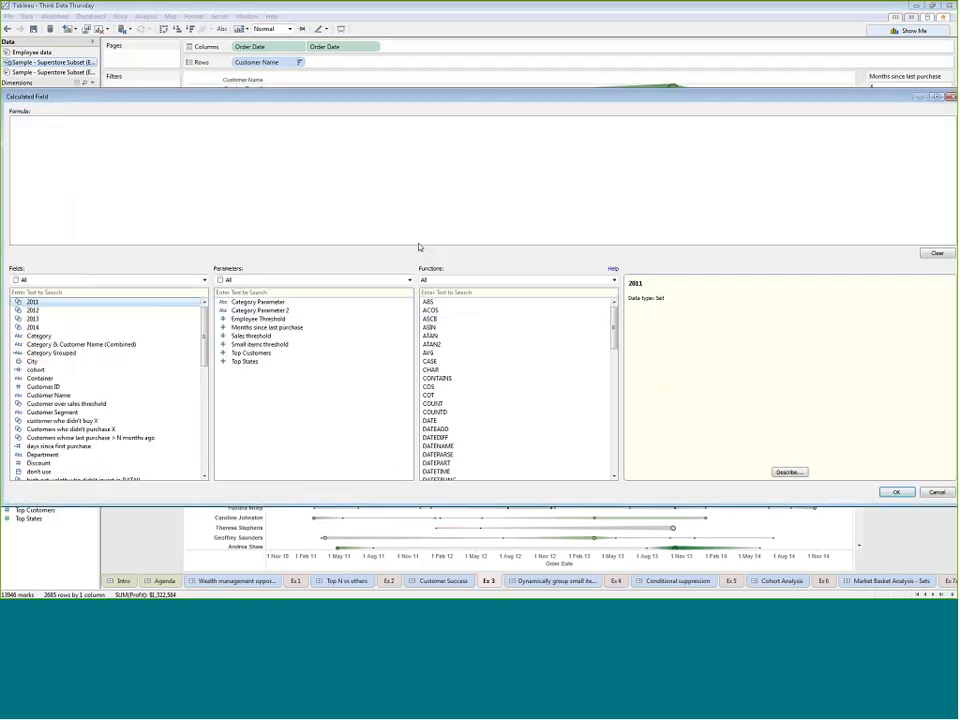
- Begin the set's condition formula with the DATEDIFF date function, using 'months' as the date part and an empty max() as start date
{"action": "left_click", "coordinate": [463, 280]}
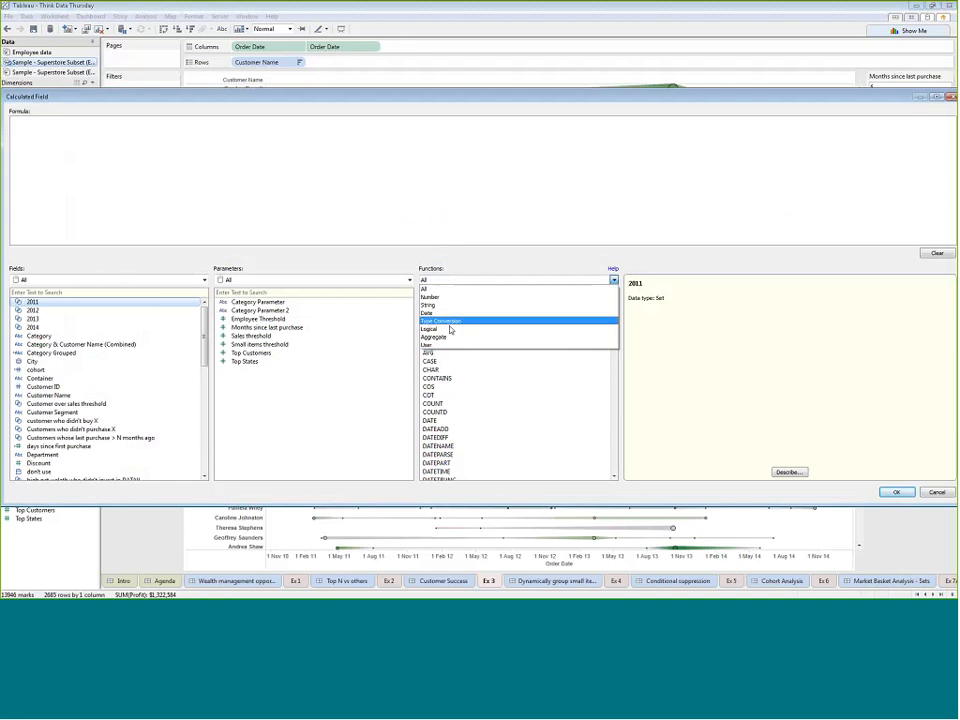
{"action": "left_click", "coordinate": [440, 313]}
{"action": "left_click", "coordinate": [440, 310]}
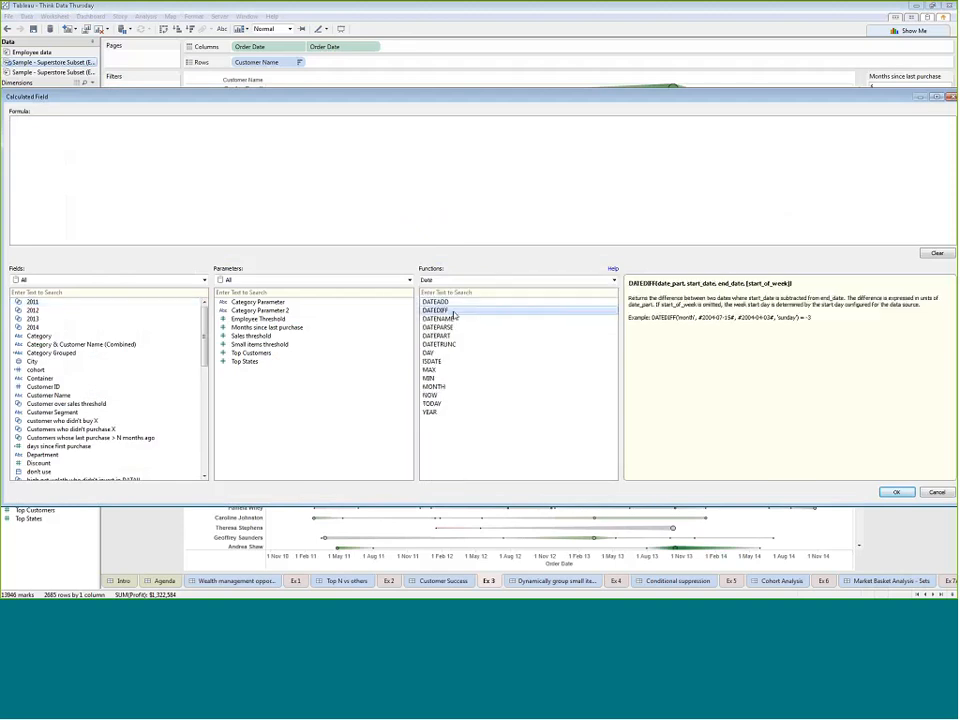
{"action": "double_click", "coordinate": [440, 310]}
{"action": "type", "text": "'months', mon()"}
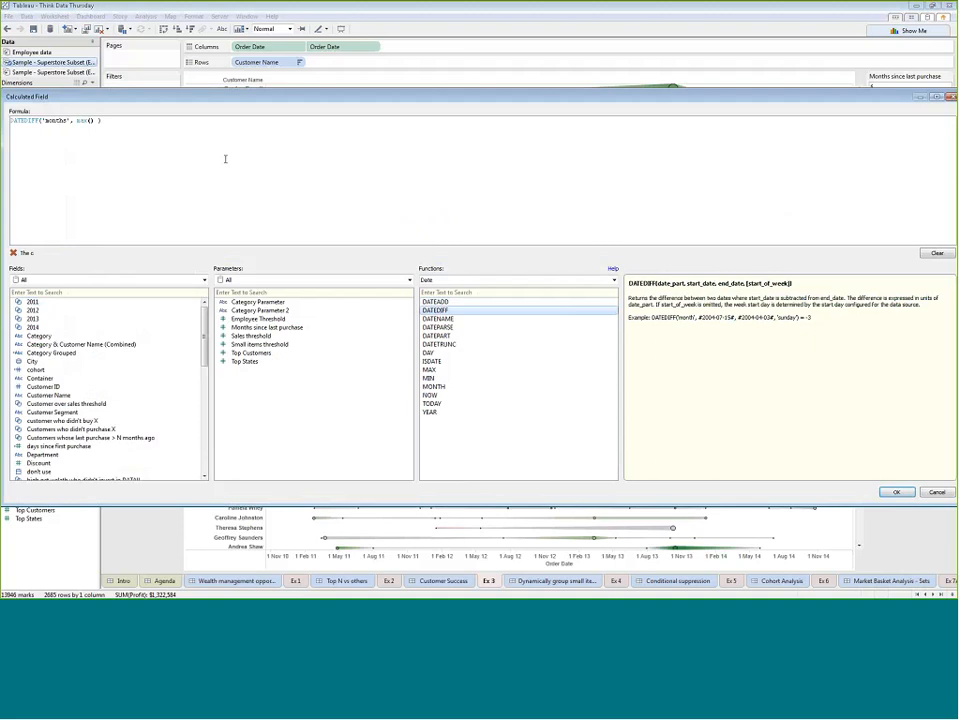
- Put the Order Date field inside max() and enter today() as the end date of the DATEDIFF formula
{"action": "left_click", "coordinate": [141, 293]}
{"action": "type", "text": "or"}
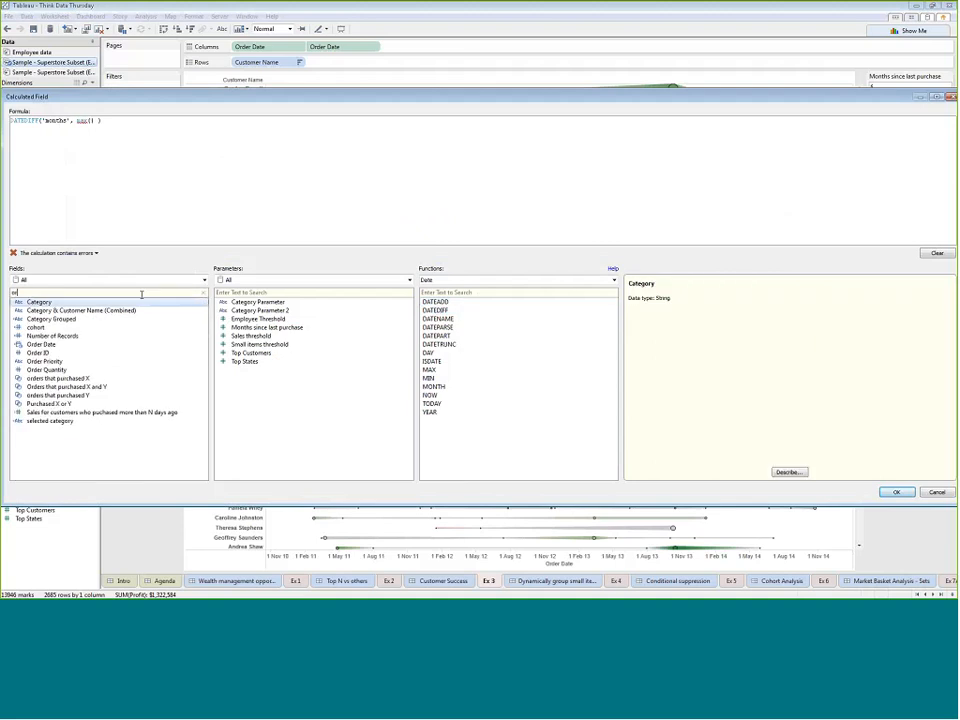
{"action": "left_click", "coordinate": [83, 346]}
{"action": "left_click_drag", "start_coordinate": [83, 347], "coordinate": [111, 160]}
{"action": "type", "text": ") , "}
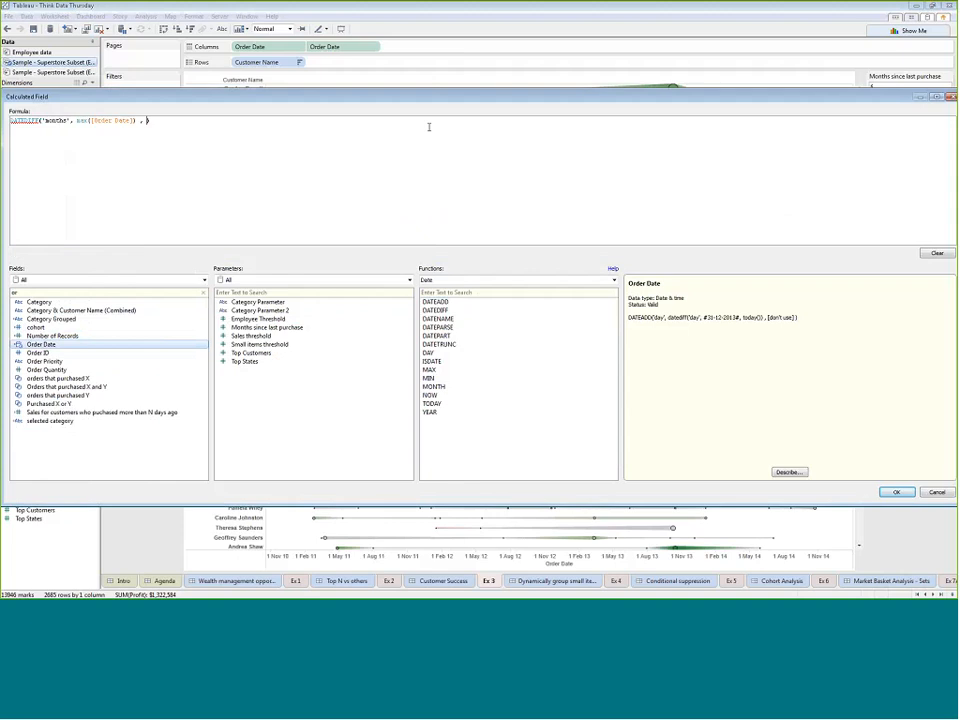
{"action": "type", "text": "today()"}
{"action": "left_click", "coordinate": [502, 312]}
{"action": "type", "text": ")"}
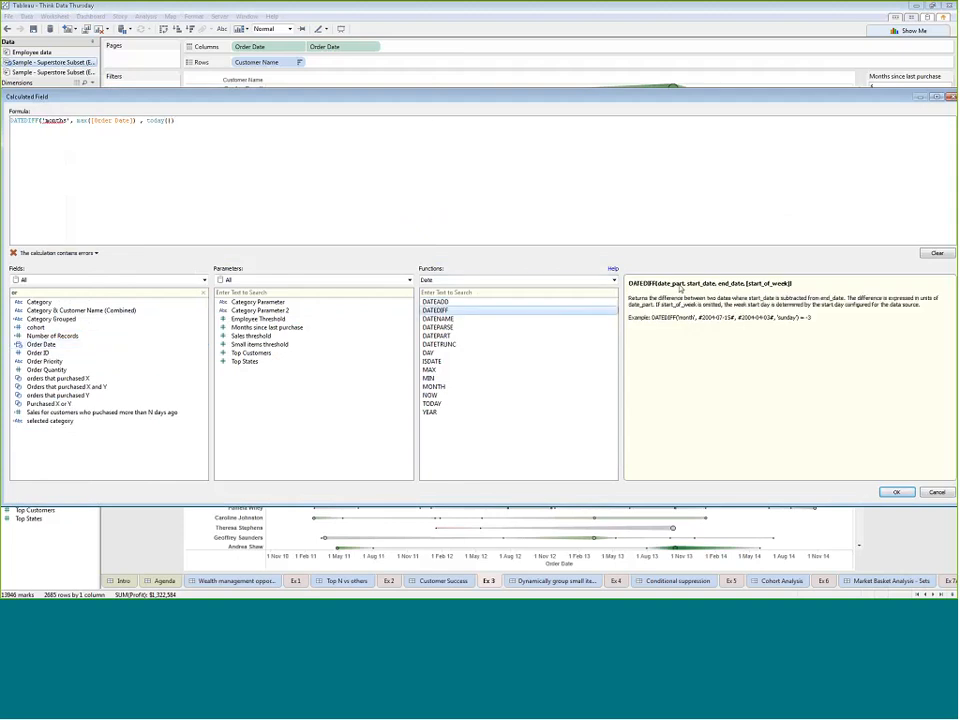
- Correct the date part to 'month' and make the formula require a result >= the [Months since last purchase] parameter
{"action": "left_click", "coordinate": [150, 121]}
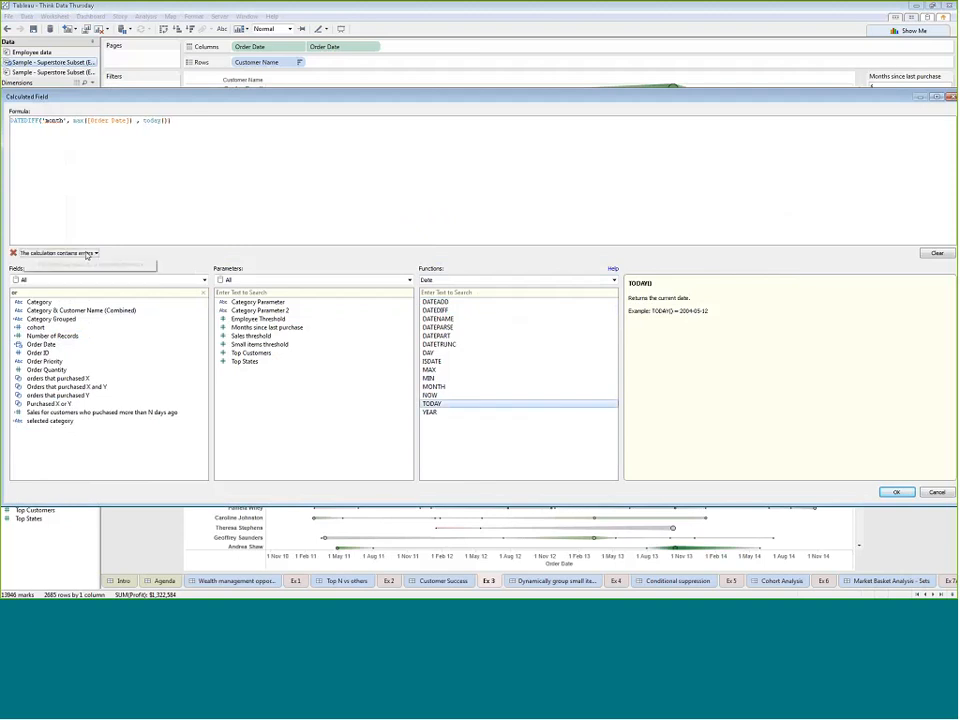
{"action": "left_click", "coordinate": [221, 125]}
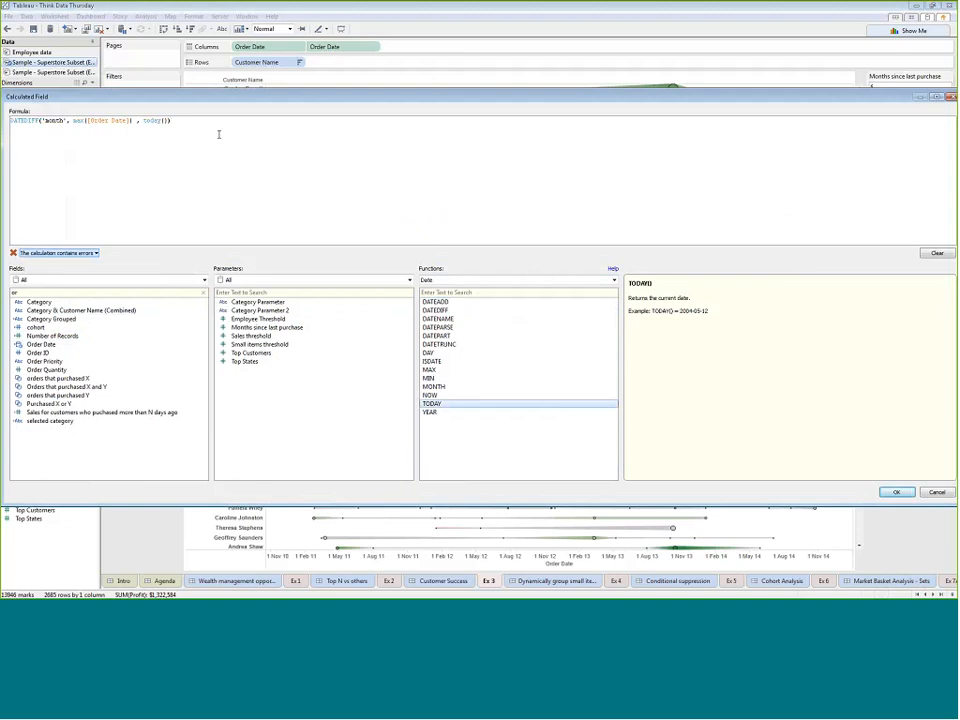
{"action": "type", "text": "<"}
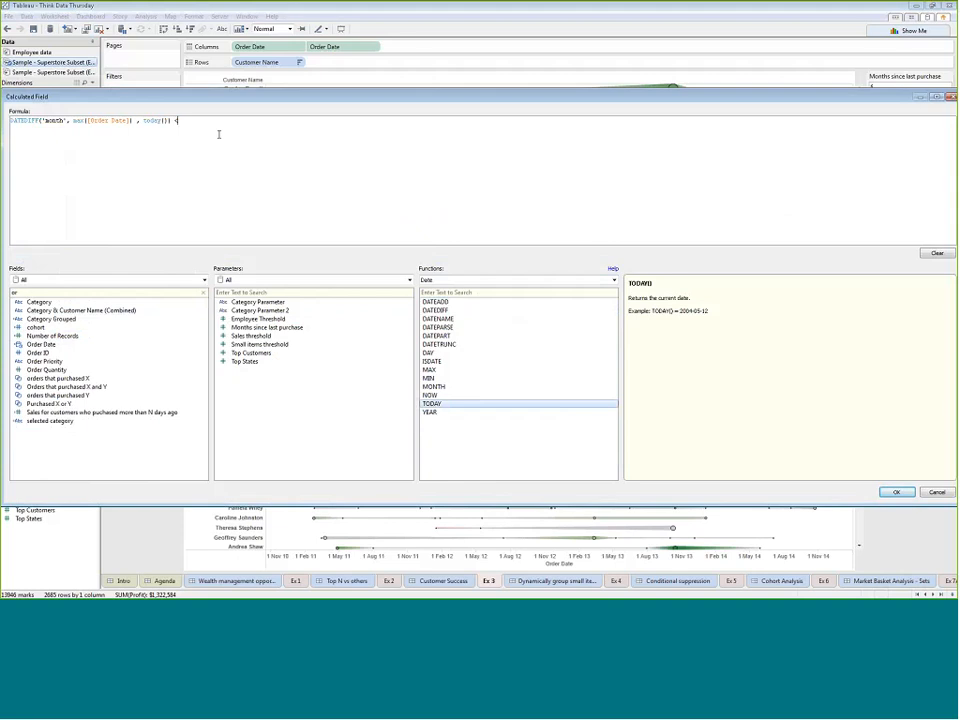
{"action": "type", "text": "="}
{"action": "left_click", "coordinate": [334, 327]}
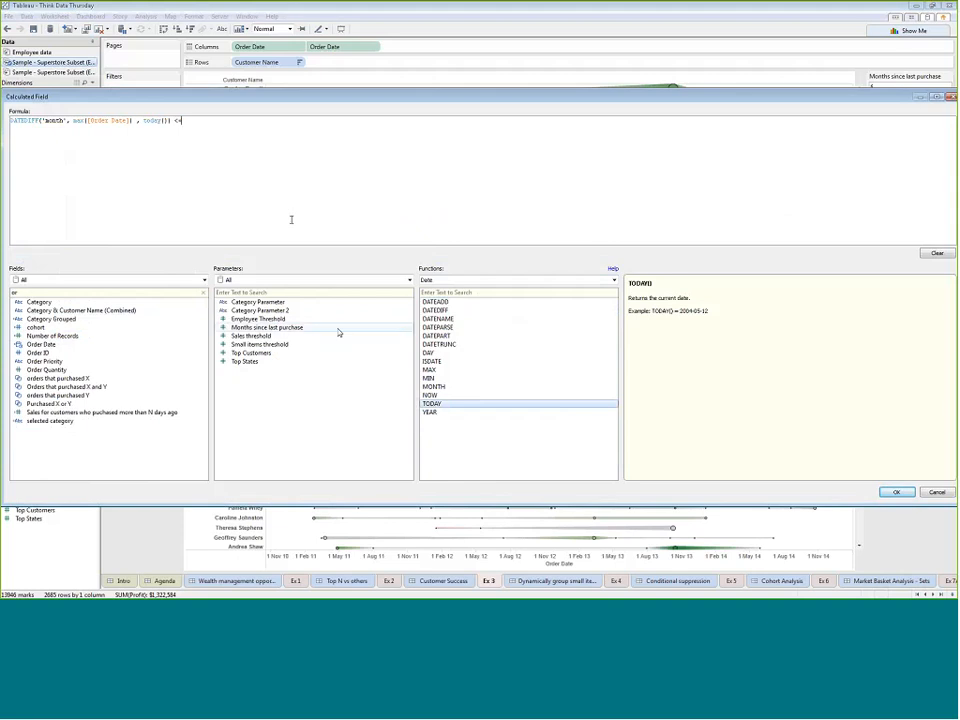
{"action": "left_click_drag", "start_coordinate": [241, 84], "coordinate": [261, 136]}
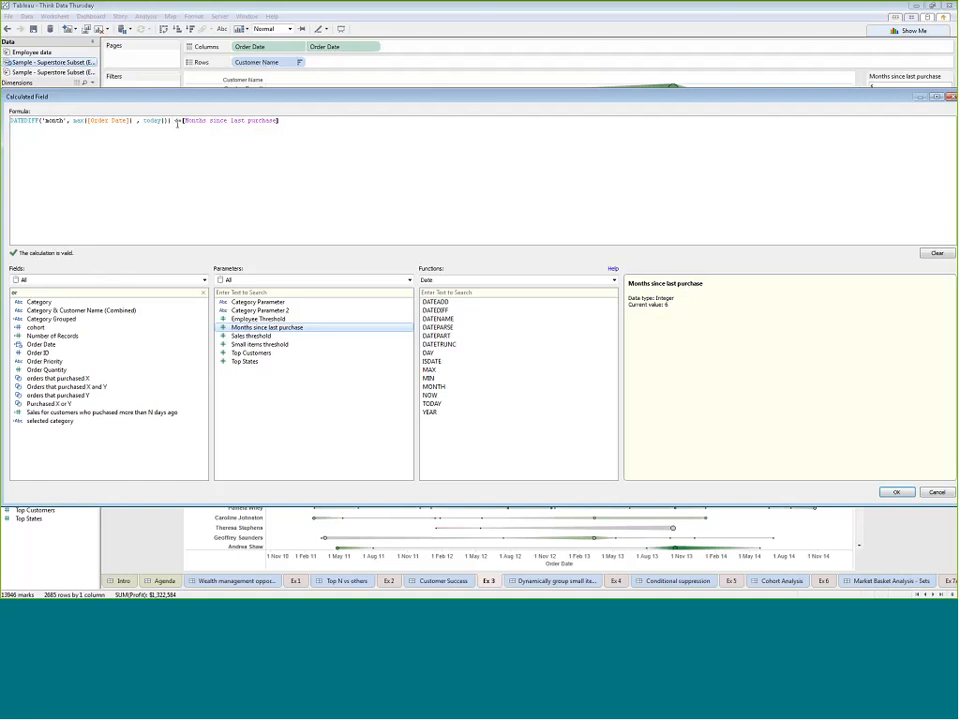
{"action": "key", "text": "BackSpace"}
{"action": "key", "text": "BackSpace"}
{"action": "type", "text": ">="}
- Accept the condition formula and create the set under the name "potentially lost customers"
{"action": "left_click", "coordinate": [892, 491]}
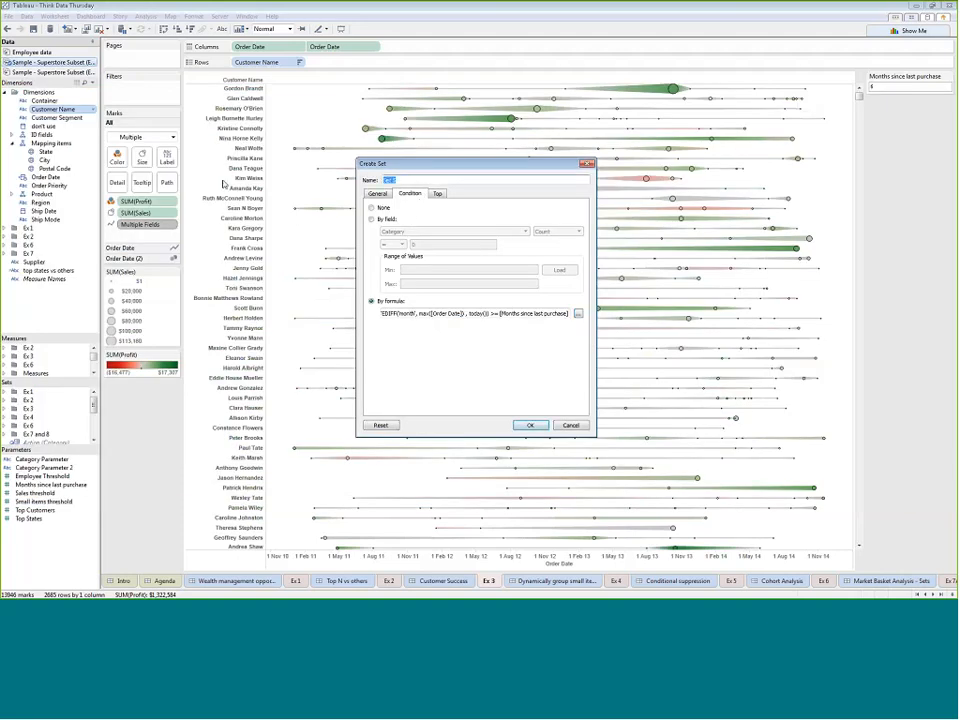
{"action": "type", "text": "potentially lost customers"}
{"action": "left_click", "coordinate": [533, 426]}
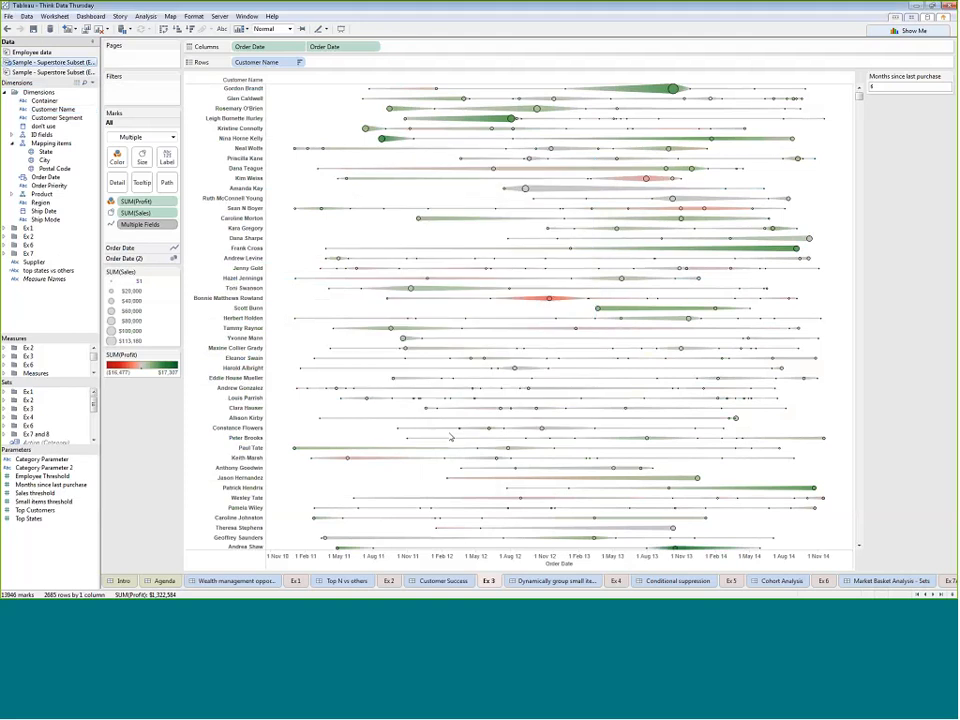
- Start a calculated field from the potentially lost customers set and name it "sales for lost custoemrs"
{"action": "left_click_drag", "start_coordinate": [65, 450], "coordinate": [65, 486]}
{"action": "left_click_drag", "start_coordinate": [60, 378], "coordinate": [60, 318]}
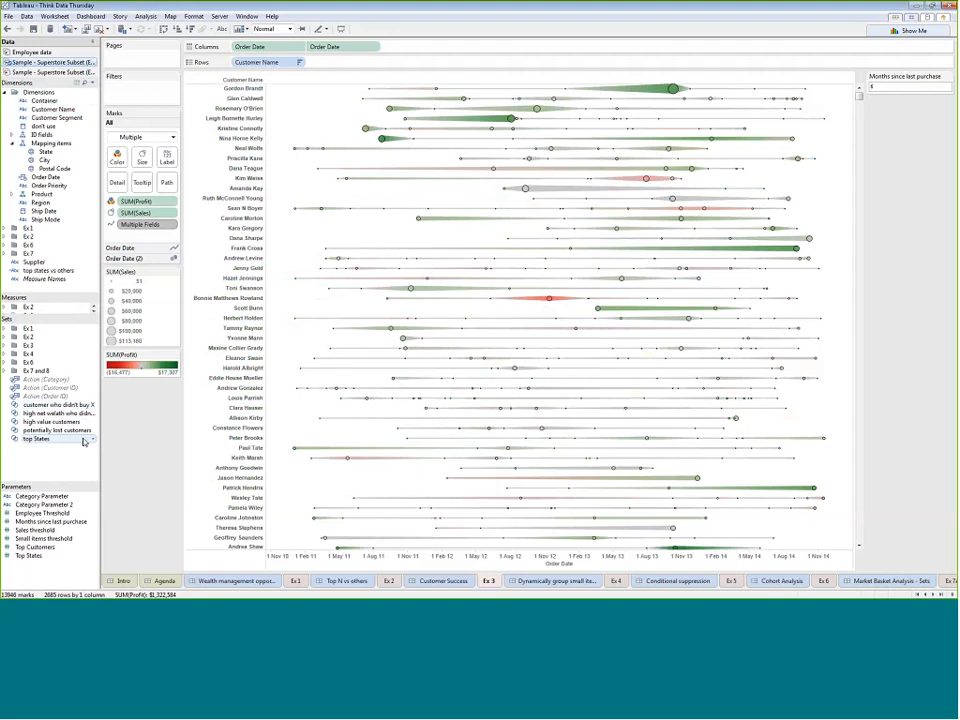
{"action": "left_click", "coordinate": [83, 431]}
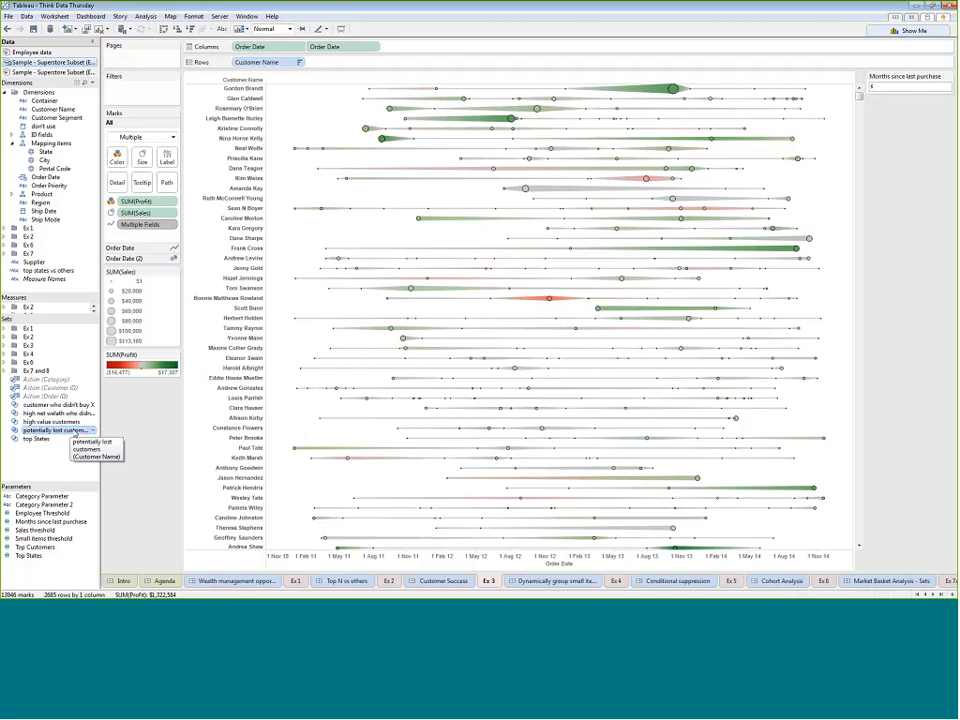
{"action": "right_click", "coordinate": [76, 432]}
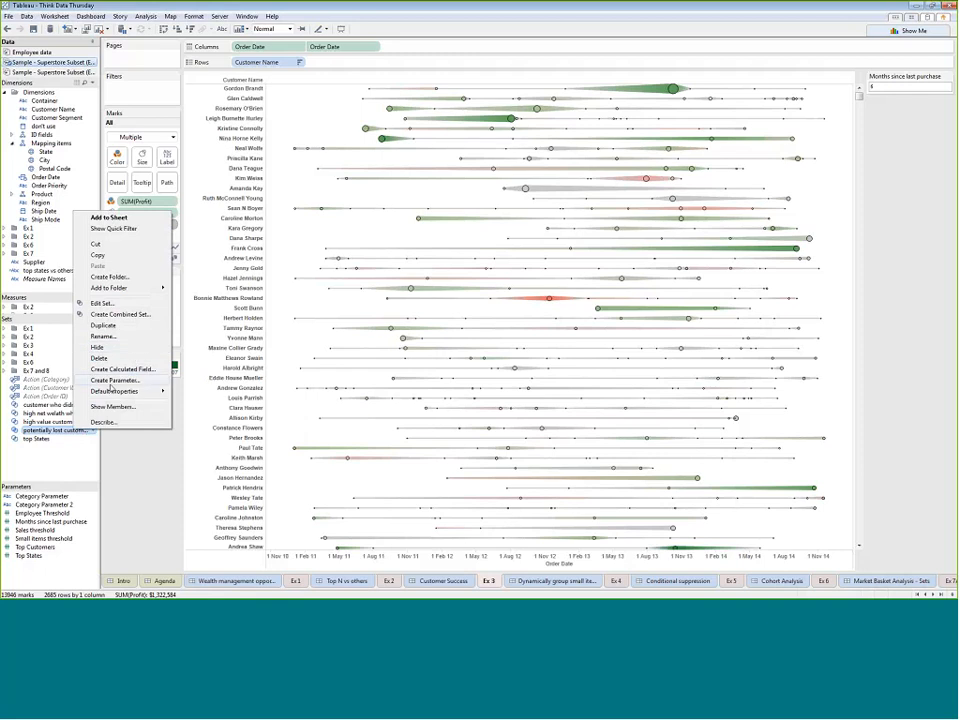
{"action": "left_click", "coordinate": [120, 369]}
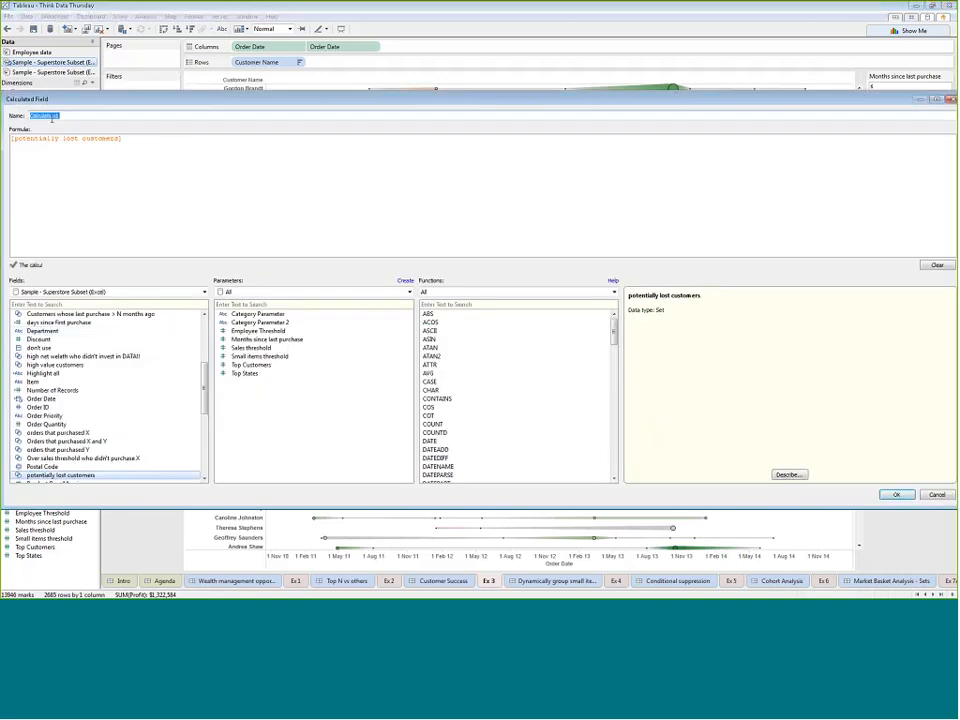
{"action": "type", "text": "Col"}
{"action": "type", "text": "es"}
{"action": "type", "text": " for lost customers"}
{"action": "key", "text": "Tab"}
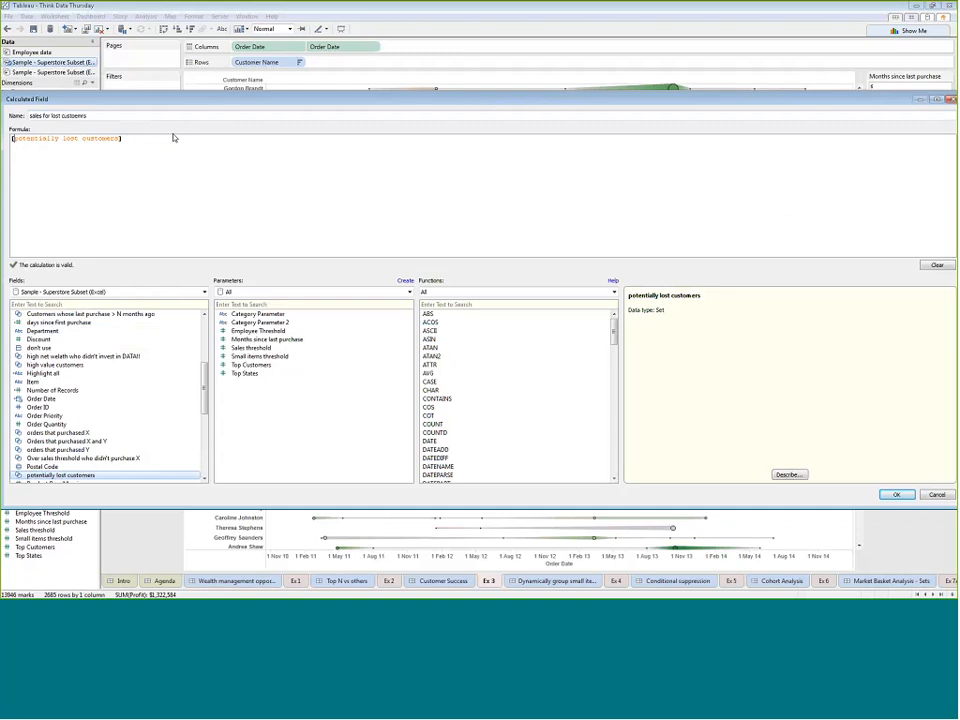
- Complete the calculation as "if [potentially lost customers] then Sales else 0 end" and save the field
{"action": "type", "text": "if"}
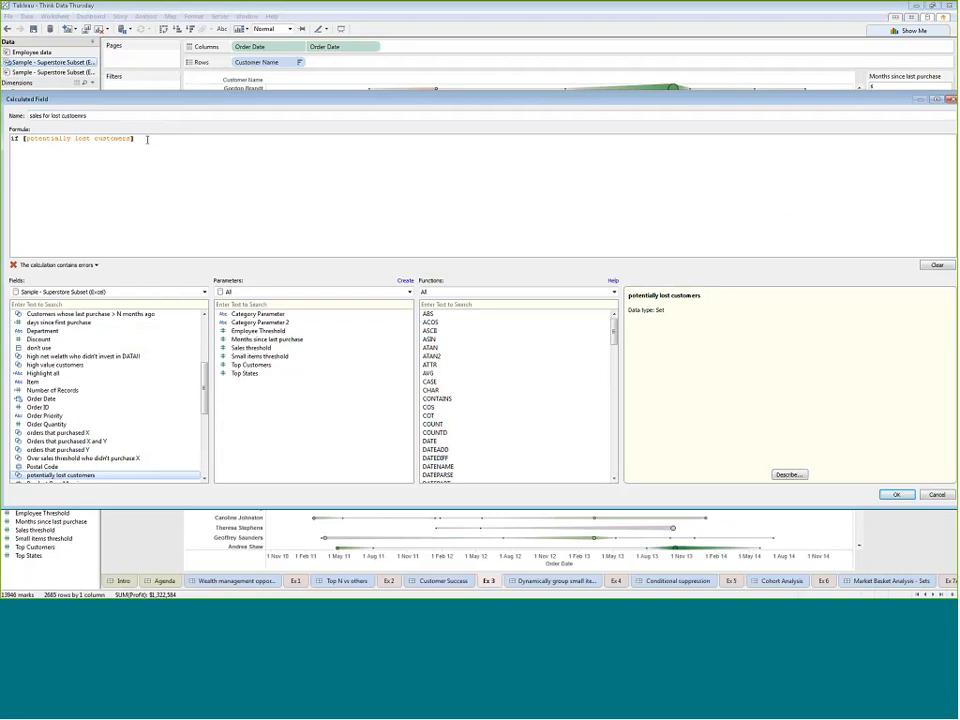
{"action": "type", "text": "then Sales else 0 end"}
{"action": "left_click_drag", "start_coordinate": [178, 138], "coordinate": [222, 138]}
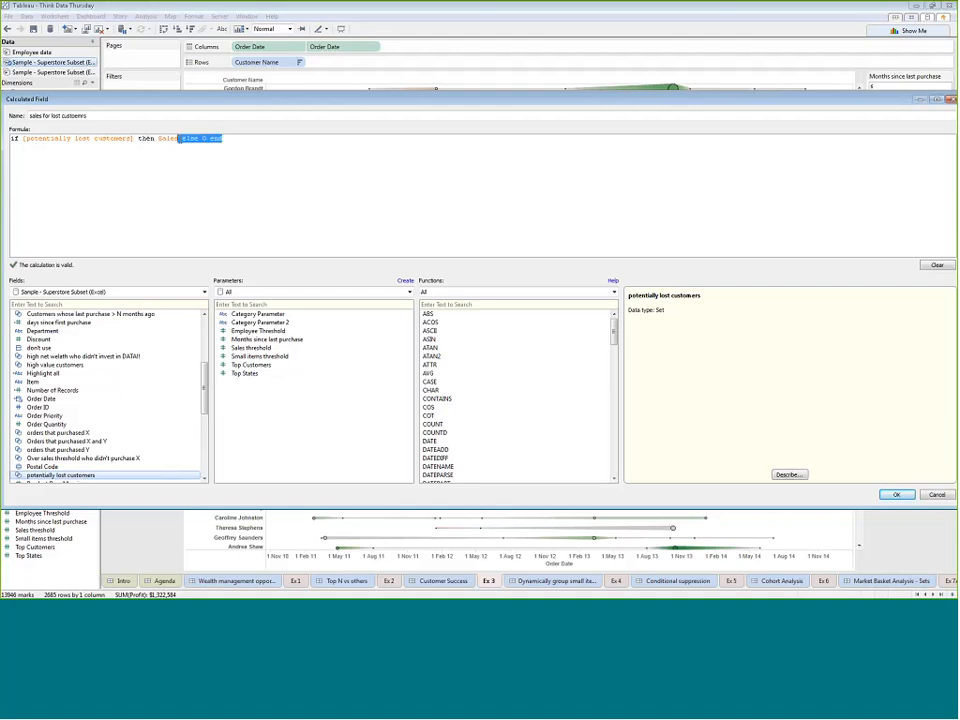
{"action": "left_click", "coordinate": [180, 140]}
{"action": "left_click", "coordinate": [898, 495]}
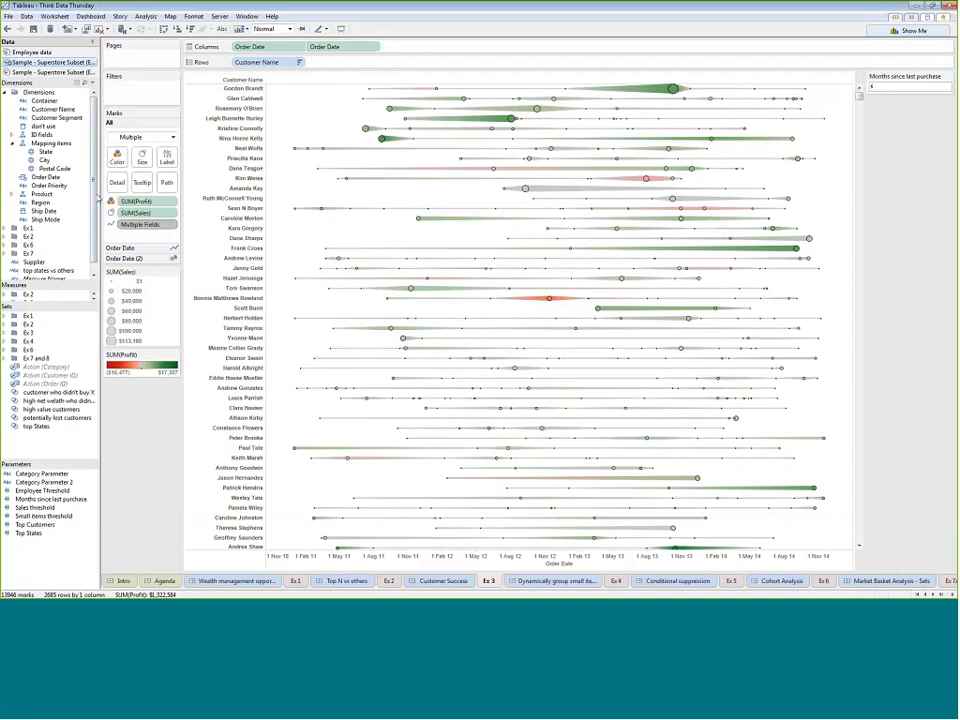
- Start a new set from Customer Name and name it "Top sales customers who might be lost"
{"action": "scroll", "coordinate": [93, 225], "scroll_direction": "down", "scroll_amount": 1}
{"action": "scroll", "coordinate": [93, 225], "scroll_direction": "up", "scroll_amount": 1}
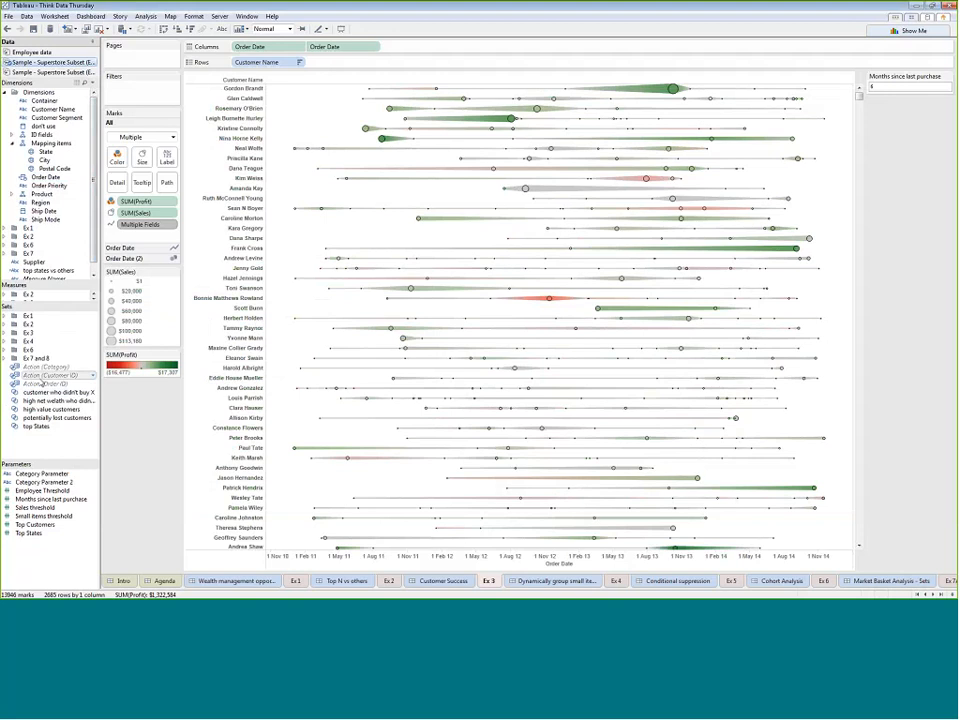
{"action": "left_click", "coordinate": [60, 112]}
{"action": "right_click", "coordinate": [60, 113]}
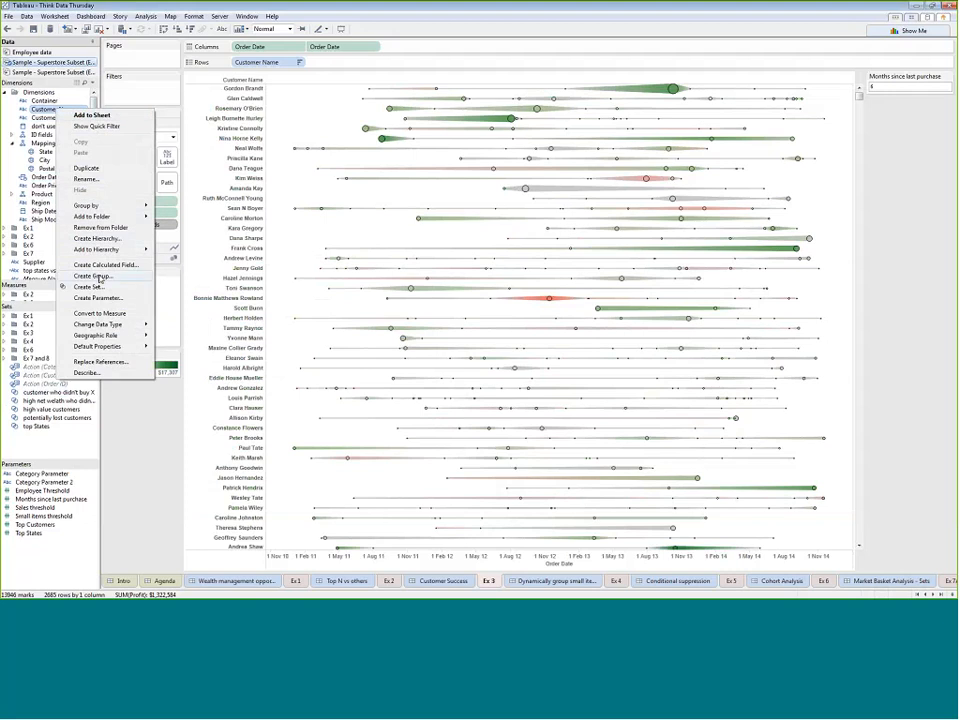
{"action": "left_click", "coordinate": [88, 287]}
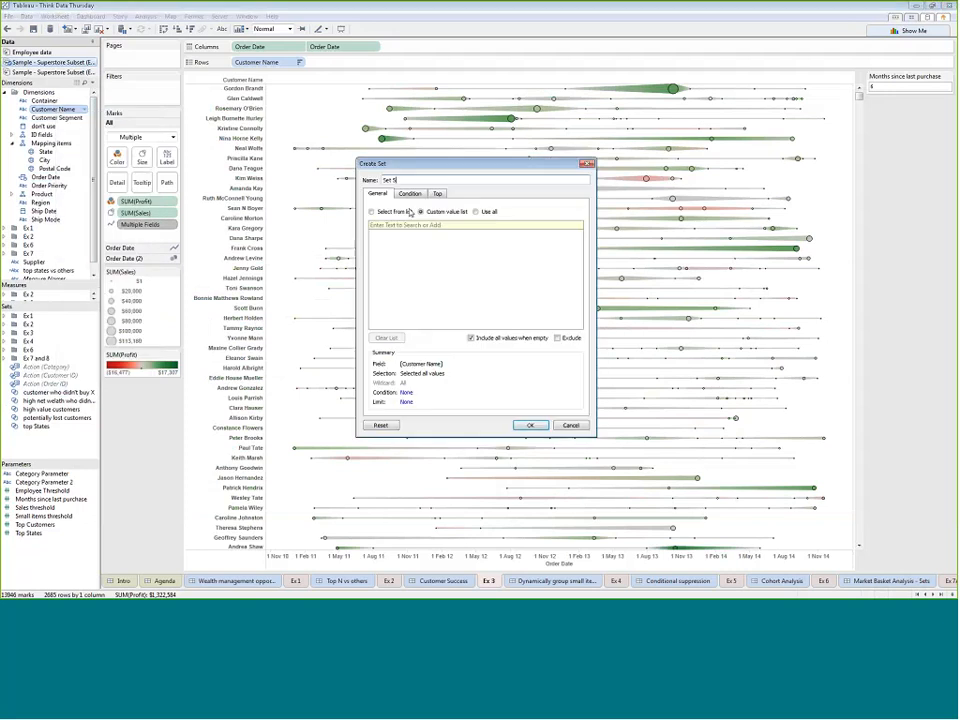
{"action": "key", "text": "BackSpace"}
{"action": "type", "text": "Top sales customers who might be lost"}
- Limit the set by field to the top Top Customers parameter by sum of "sales for lost custoemrs" and create it
{"action": "left_click", "coordinate": [437, 193]}
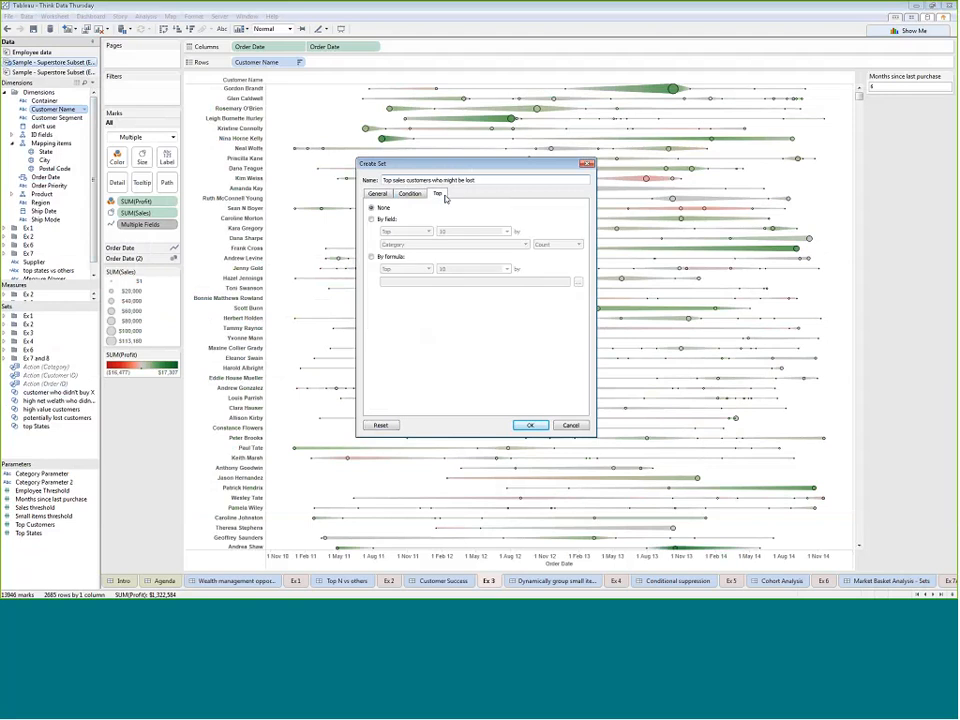
{"action": "left_click", "coordinate": [386, 221]}
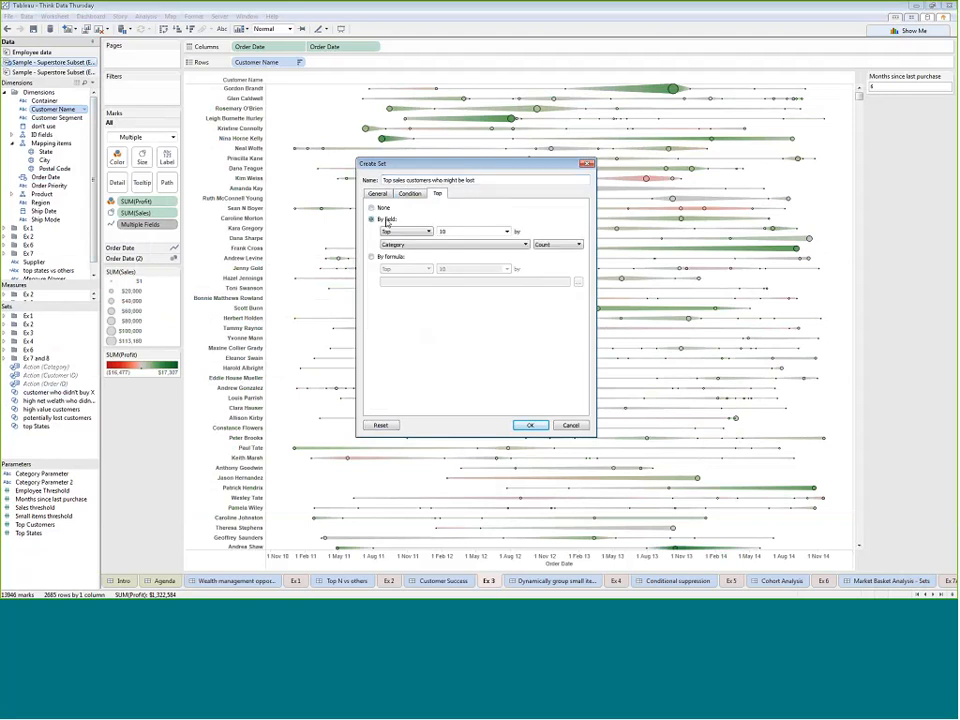
{"action": "left_click", "coordinate": [507, 231]}
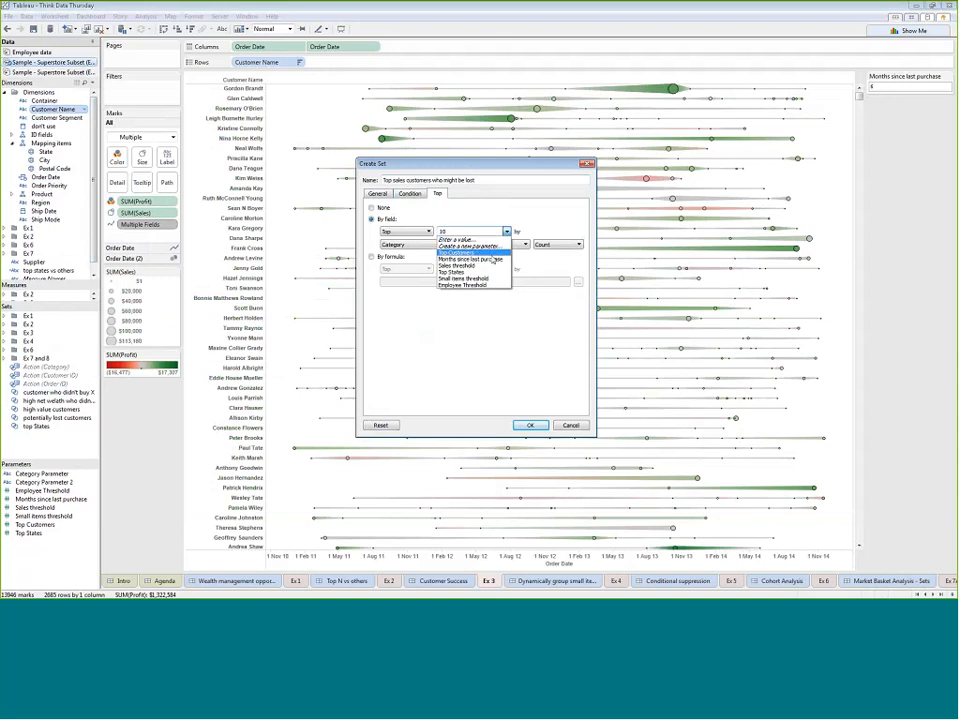
{"action": "left_click", "coordinate": [490, 252]}
{"action": "left_click", "coordinate": [452, 244]}
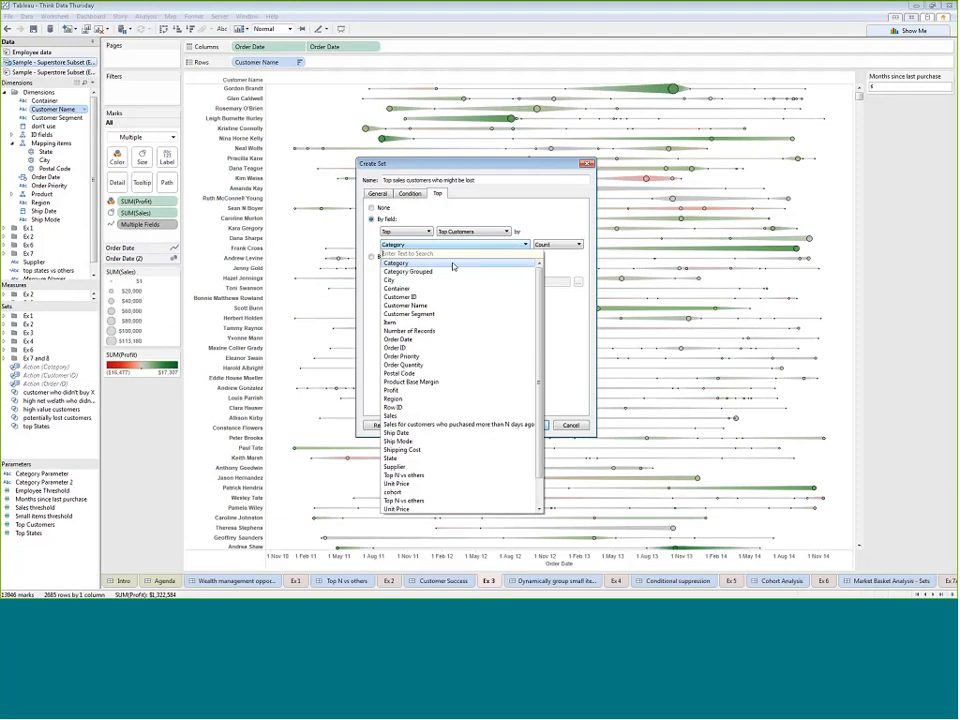
{"action": "scroll", "coordinate": [453, 266], "scroll_direction": "down", "scroll_amount": 3}
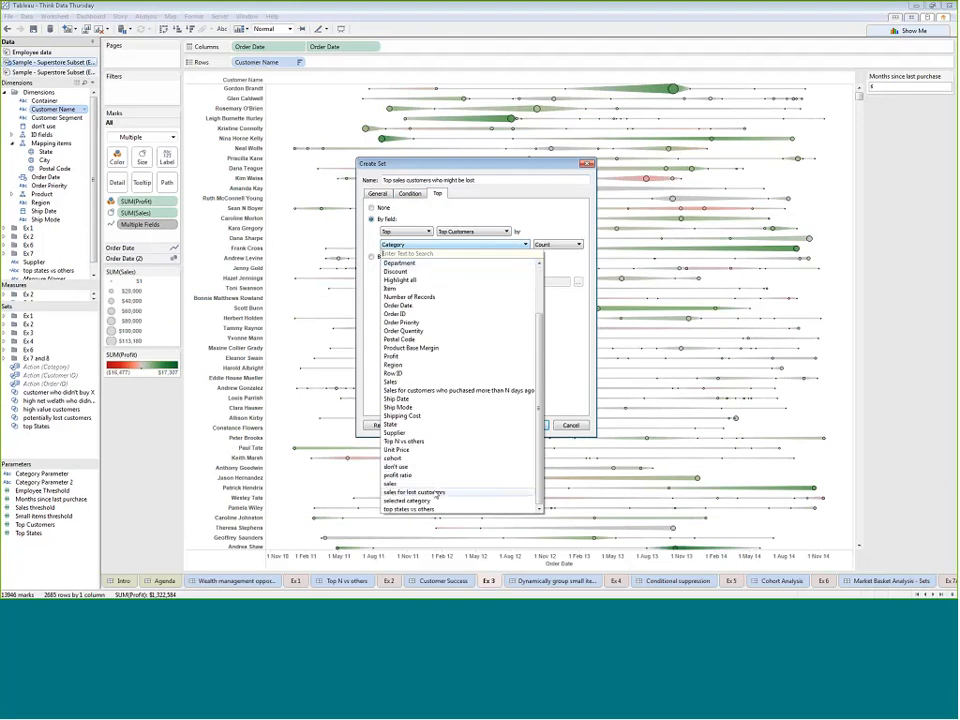
{"action": "left_click", "coordinate": [459, 492]}
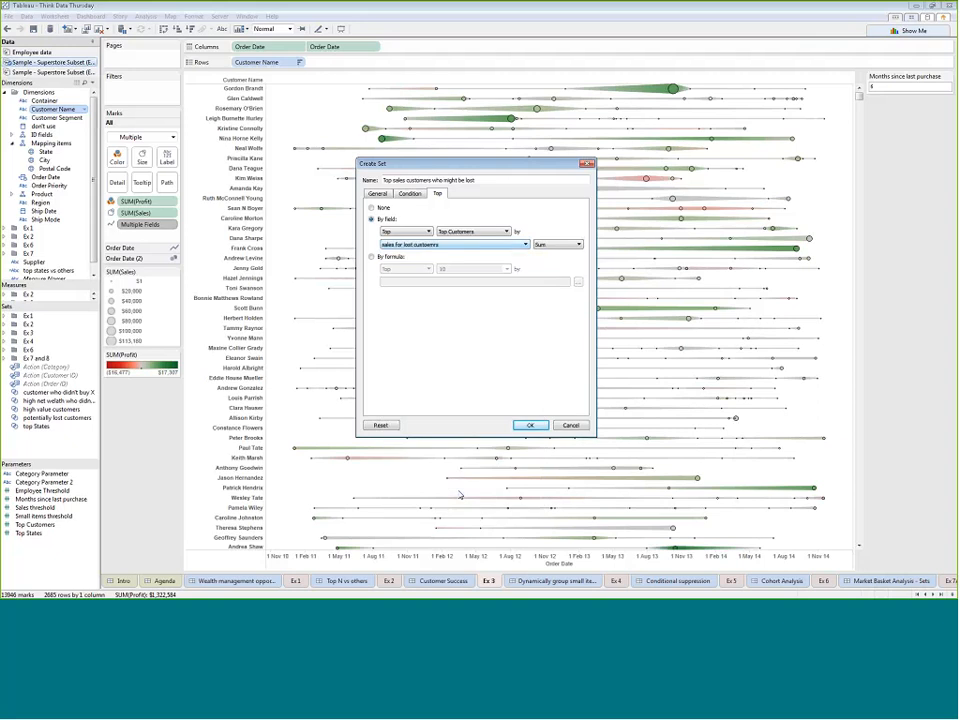
{"action": "left_click", "coordinate": [531, 425]}
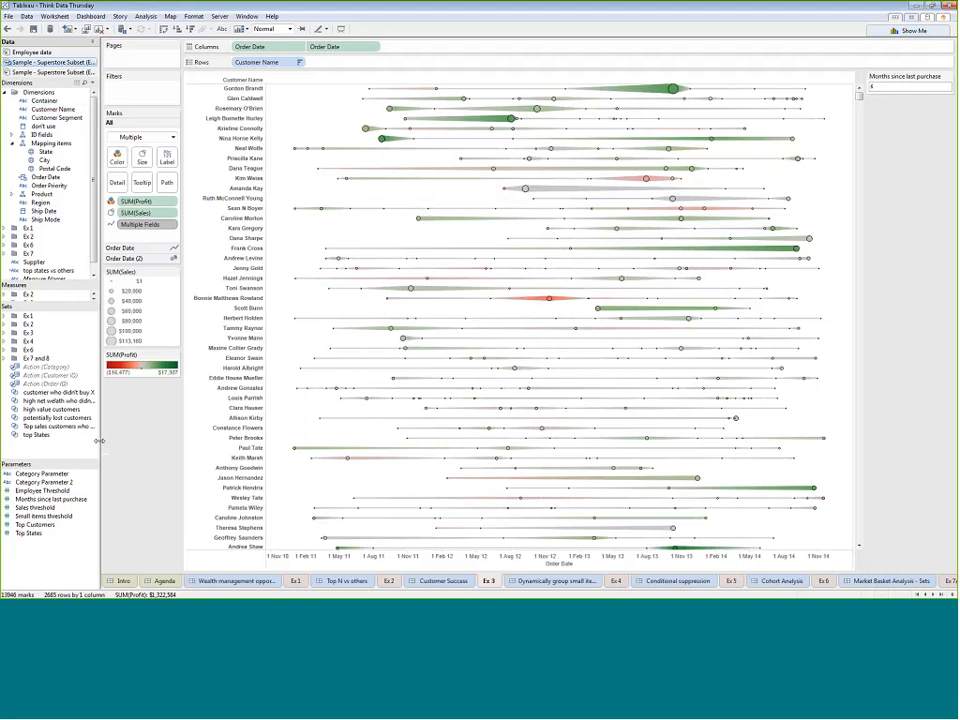
- Replace Customer Name on Rows with the "Top sales customers who might be lost" set and show the members in the set
{"action": "left_click_drag", "start_coordinate": [98, 440], "coordinate": [165, 440]}
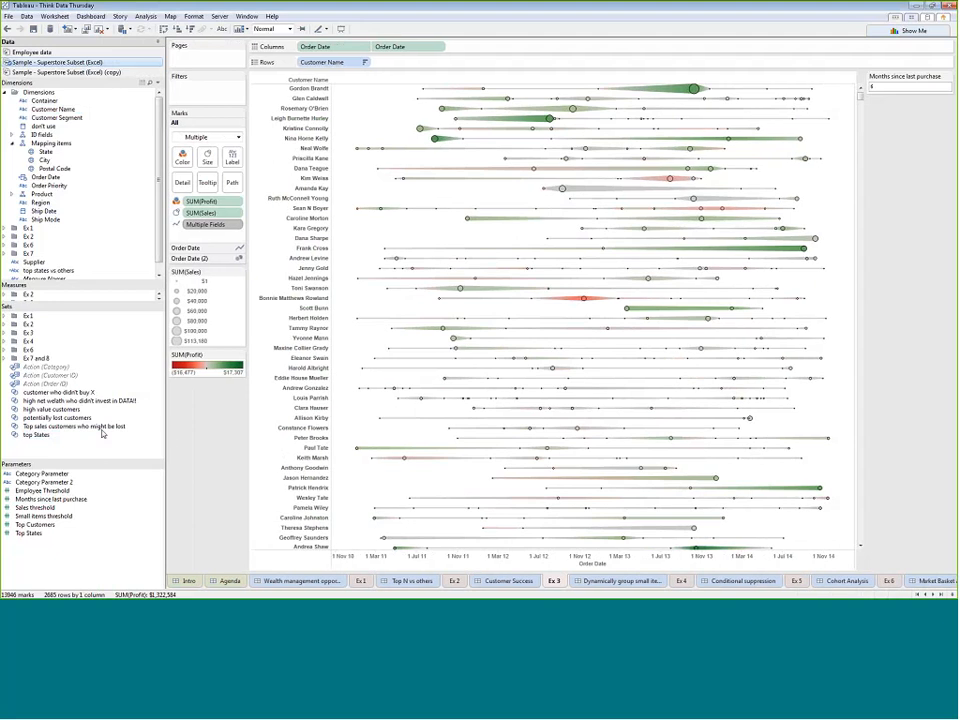
{"action": "left_click_drag", "start_coordinate": [101, 428], "coordinate": [355, 64]}
{"action": "left_click", "coordinate": [368, 62]}
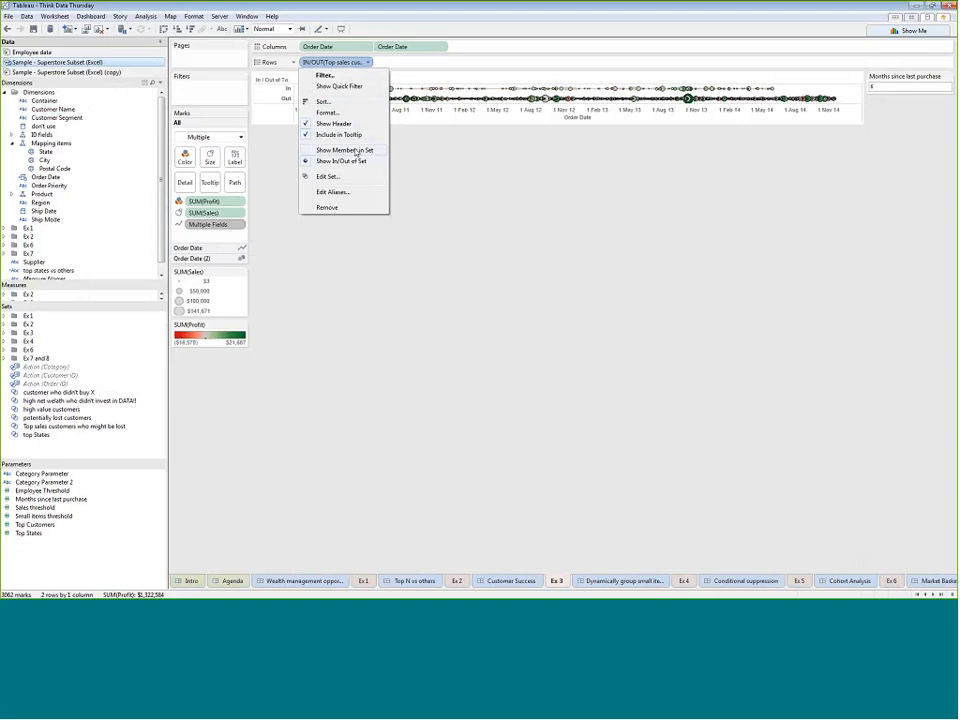
{"action": "left_click", "coordinate": [345, 150]}
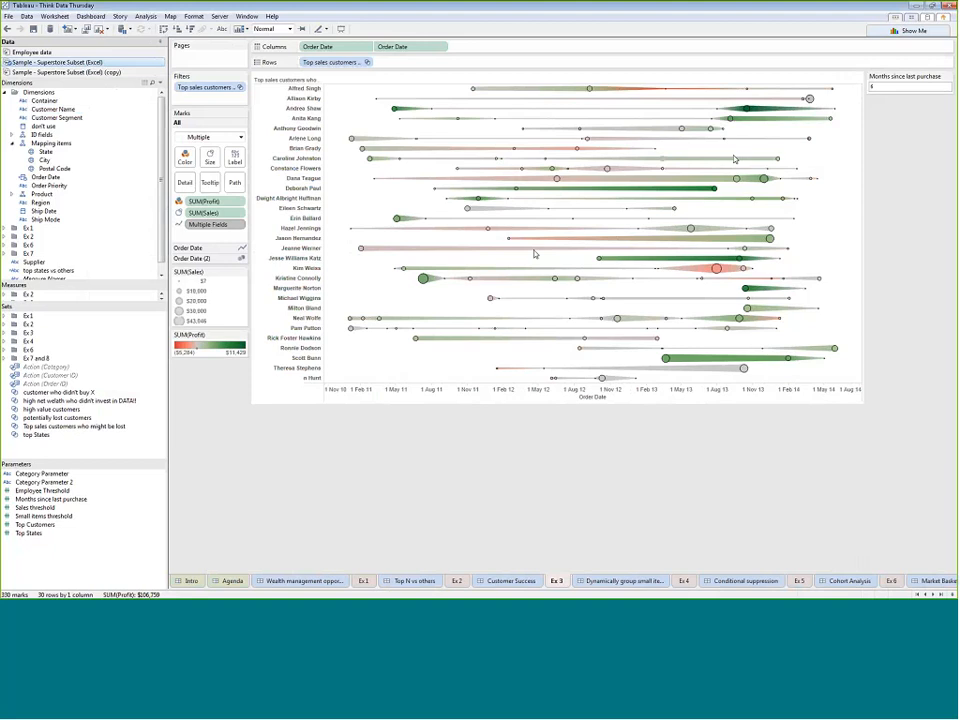
- Show the Top Customers parameter control and set Months since last purchase to 24
{"action": "right_click", "coordinate": [57, 526]}
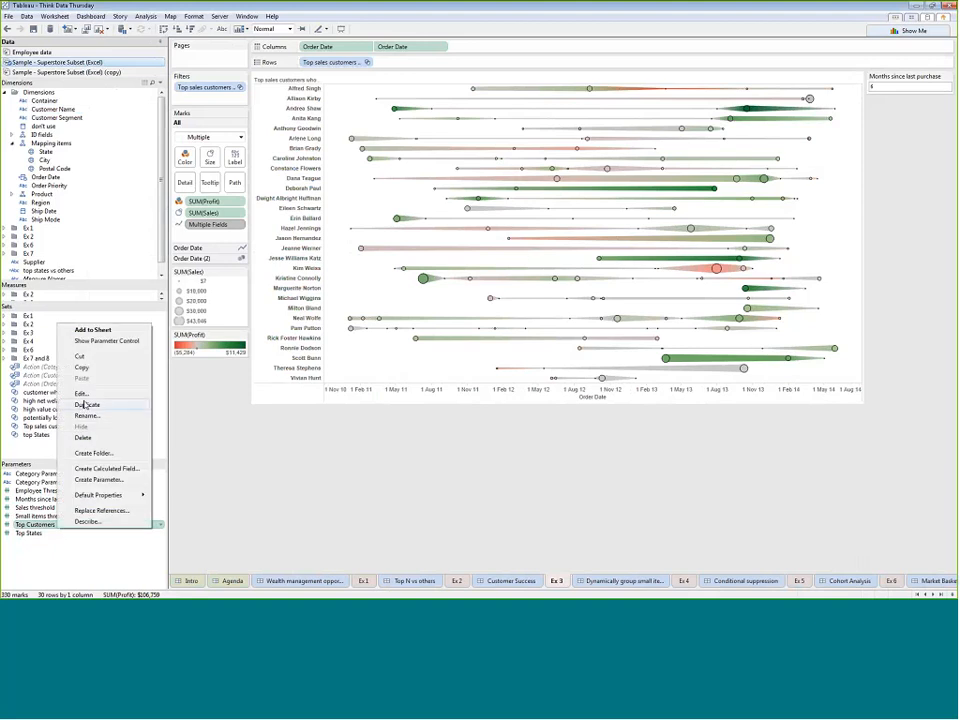
{"action": "left_click", "coordinate": [120, 342]}
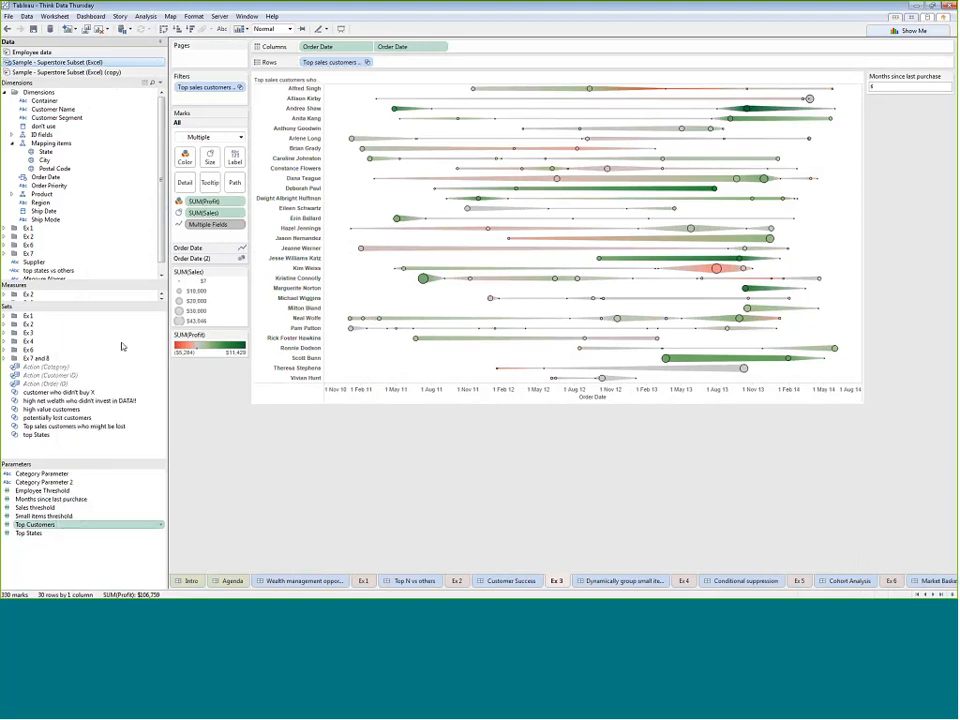
{"action": "left_click", "coordinate": [889, 87]}
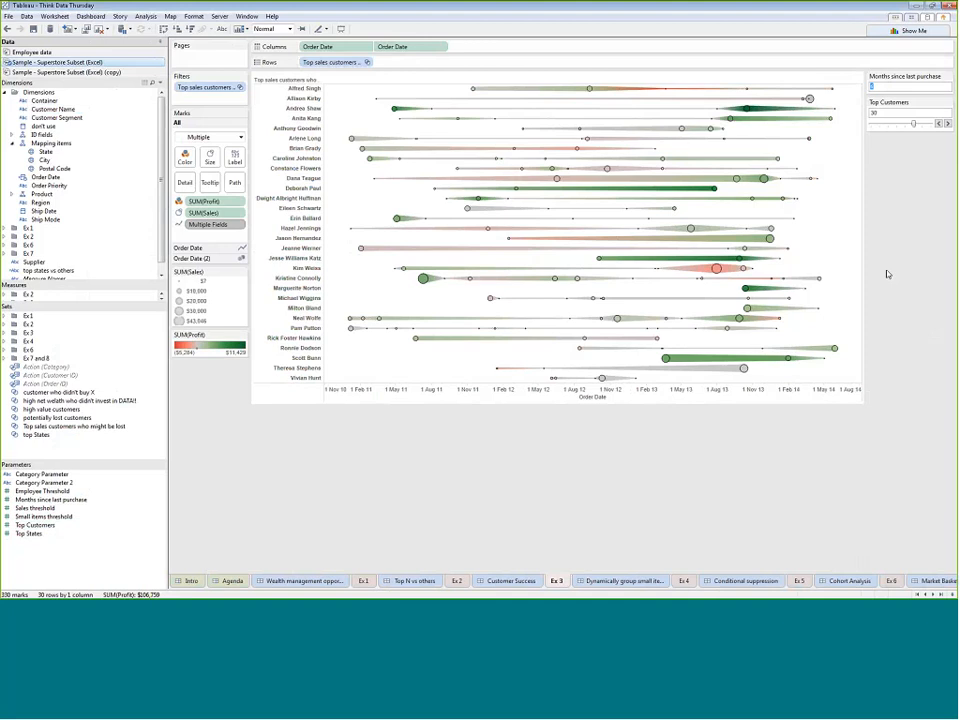
{"action": "type", "text": "24"}
{"action": "key", "text": "Return"}
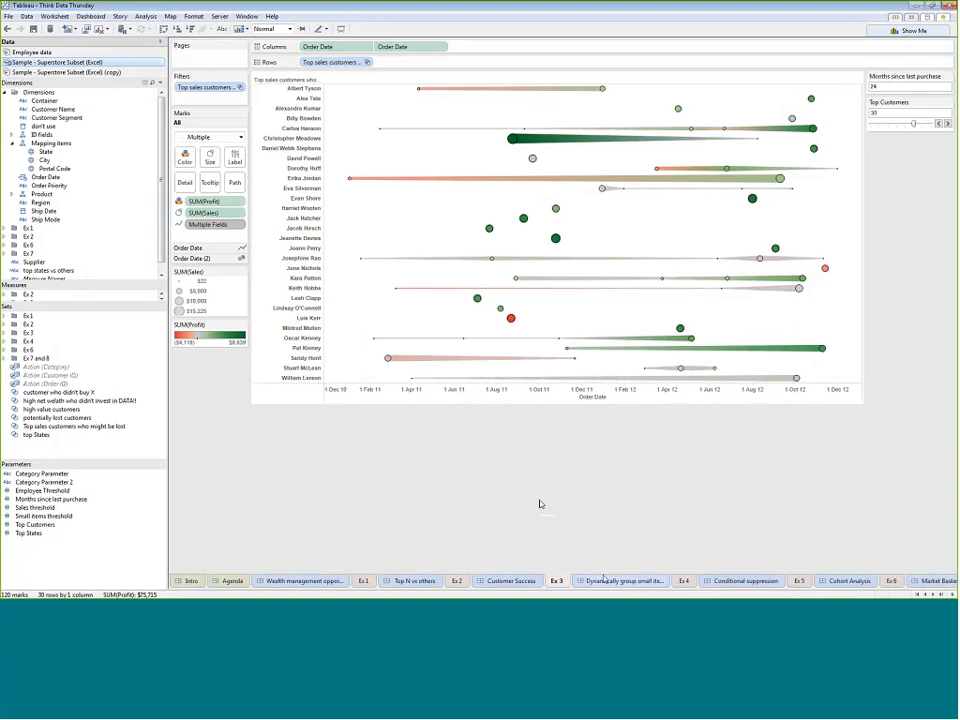
- Open the dashboard on dynamically grouping small items, drill Category Grouped down to Category and collapse it again
{"action": "left_click", "coordinate": [620, 581]}
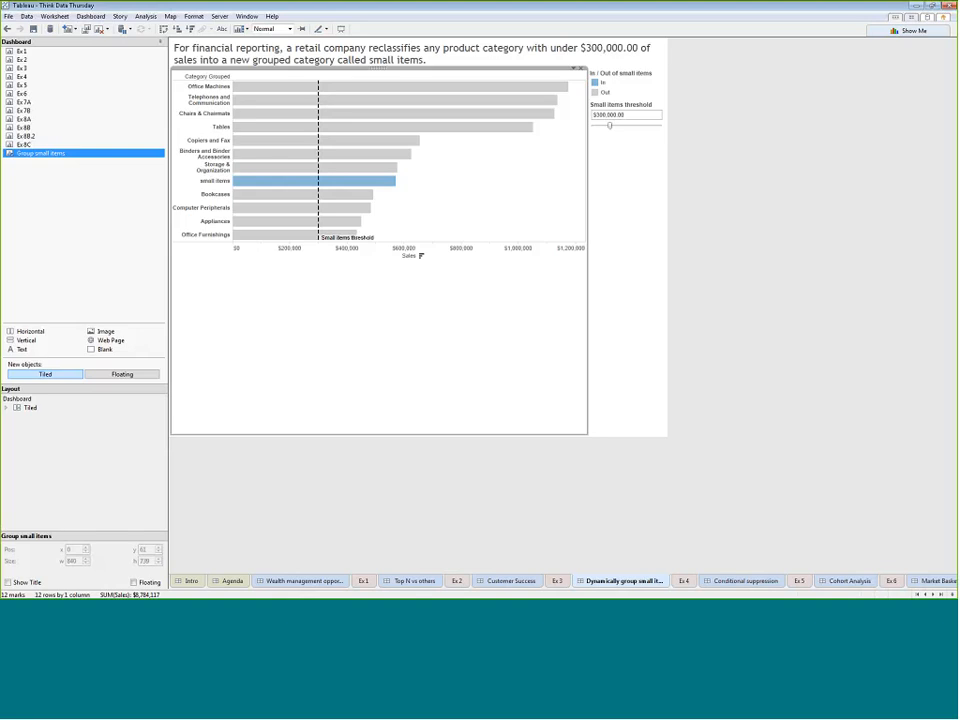
{"action": "left_click", "coordinate": [222, 76]}
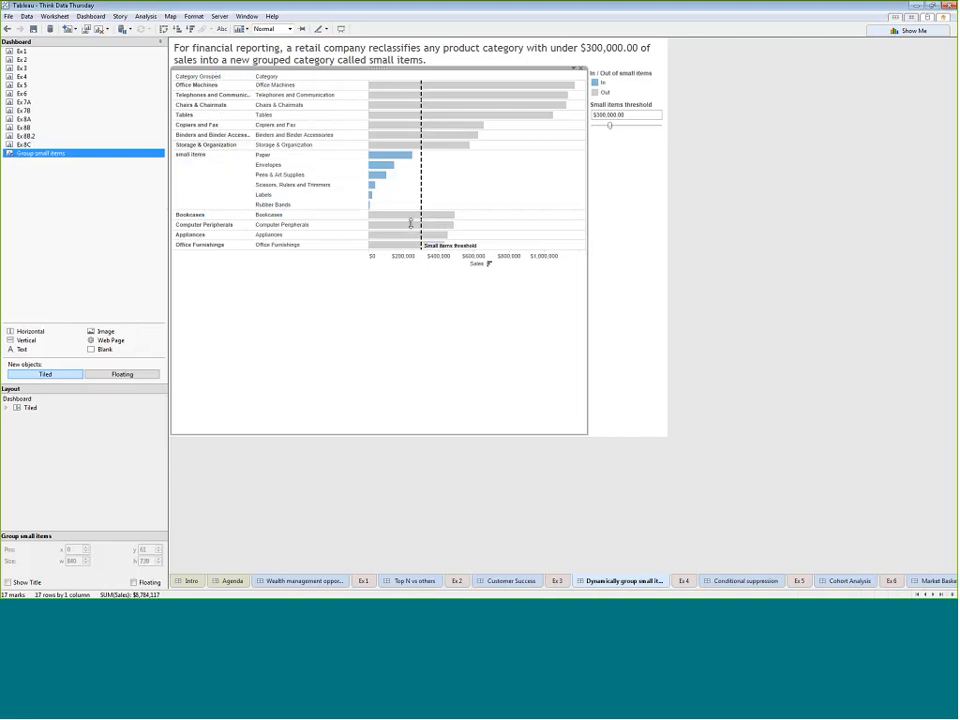
{"action": "mouse_move", "coordinate": [421, 160]}
{"action": "left_click", "coordinate": [212, 76]}
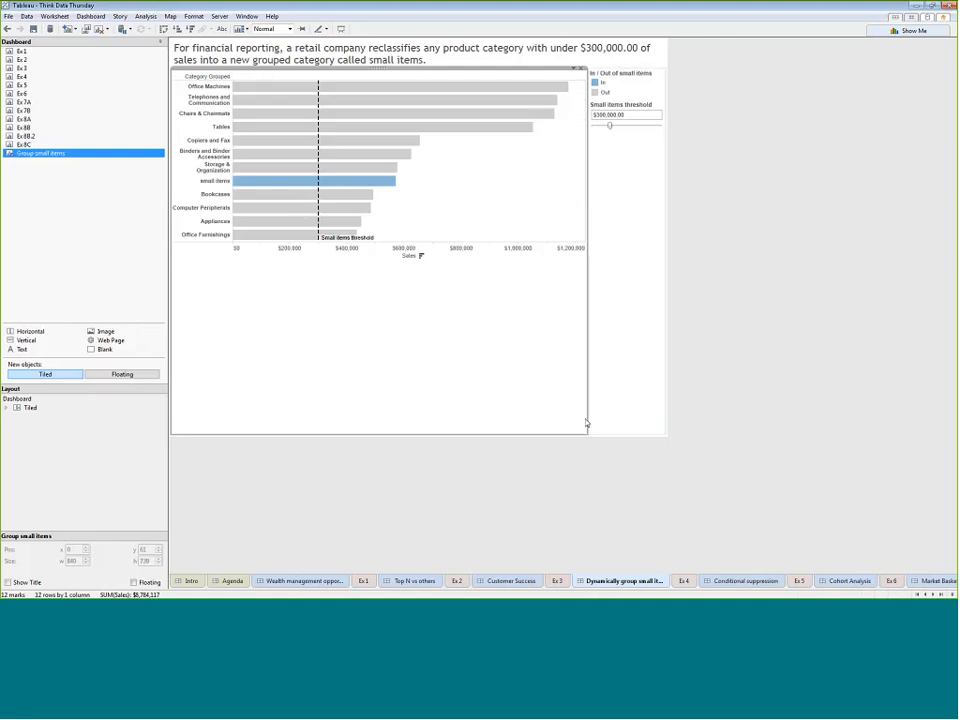
- Go to the Ex 4 sheet and adjust the Small items threshold parameter to $411,685
{"action": "left_click", "coordinate": [684, 581]}
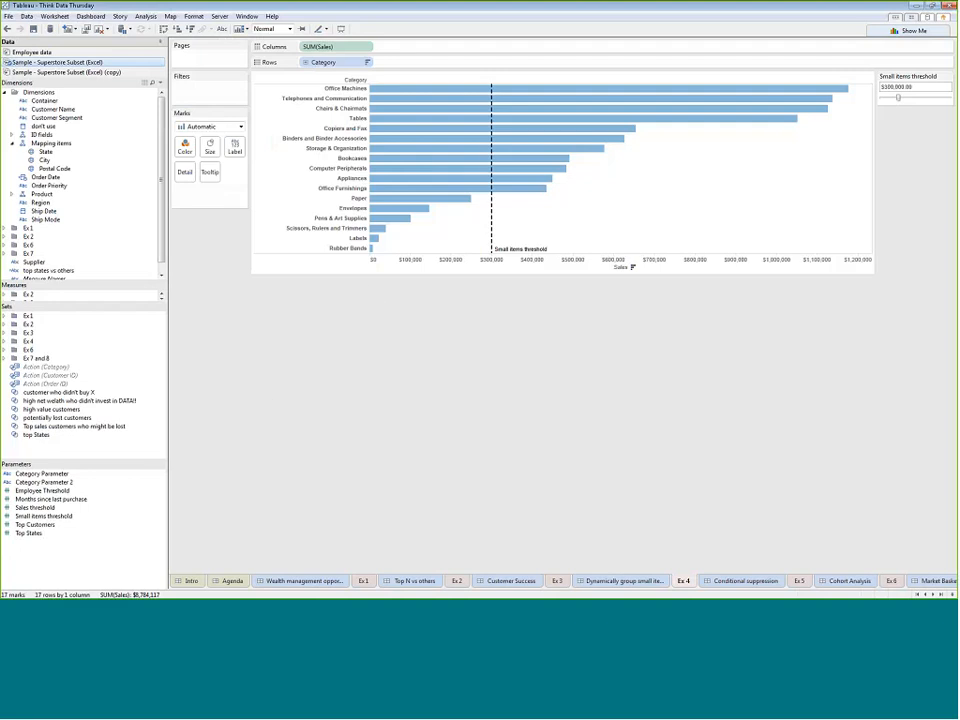
{"action": "left_click_drag", "start_coordinate": [445, 204], "coordinate": [322, 309]}
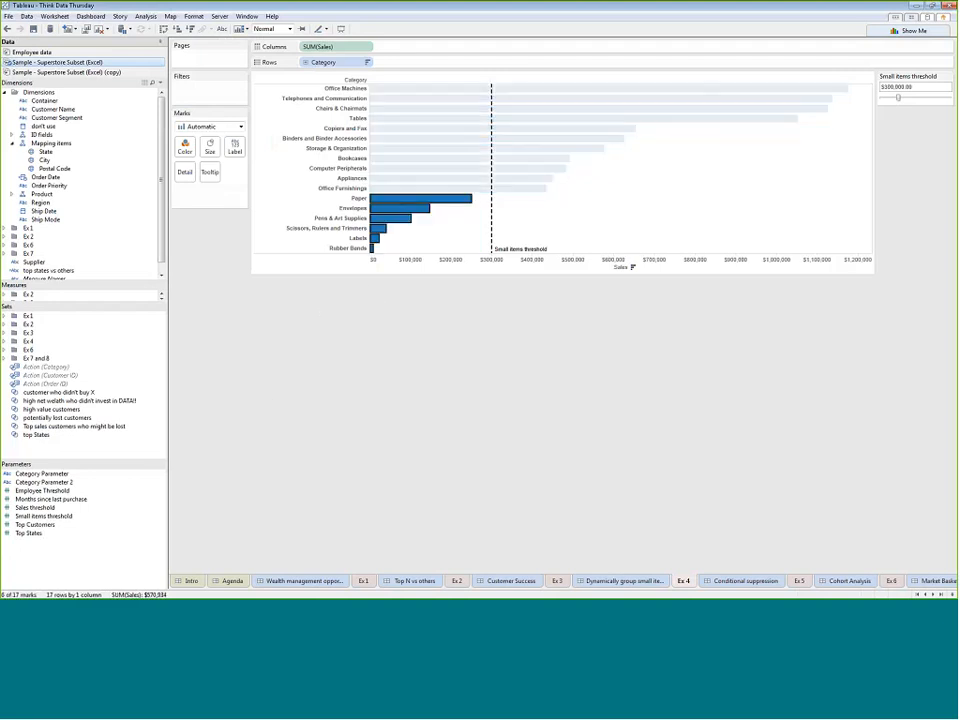
{"action": "left_click", "coordinate": [649, 194]}
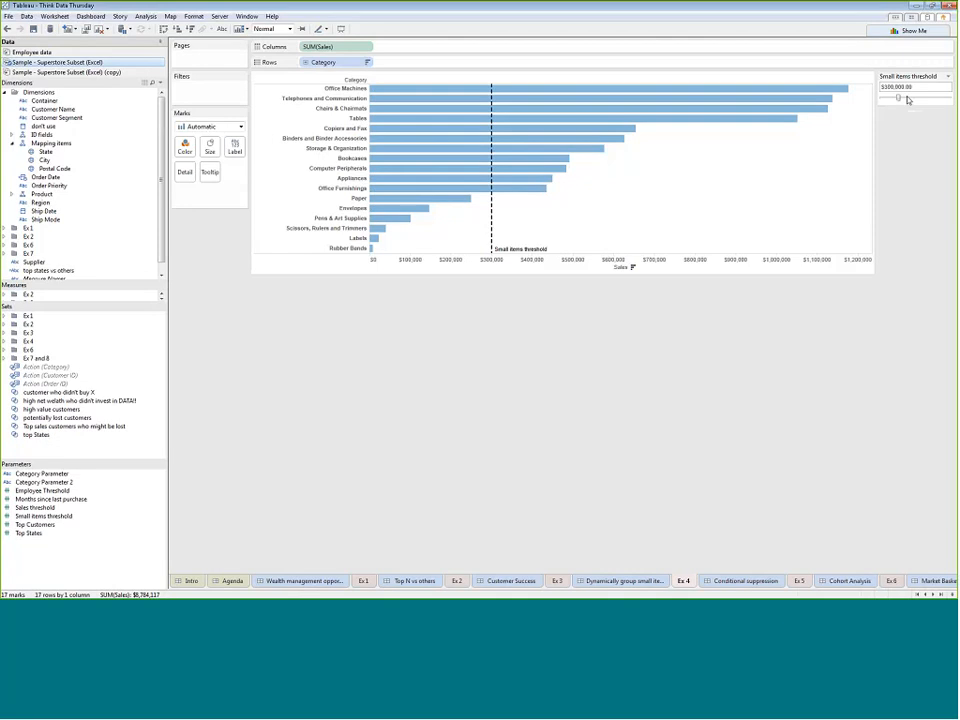
{"action": "mouse_move", "coordinate": [908, 99]}
{"action": "left_mouse_down"}
{"action": "mouse_move", "coordinate": [917, 101]}
{"action": "mouse_move", "coordinate": [906, 99]}
{"action": "left_mouse_up"}
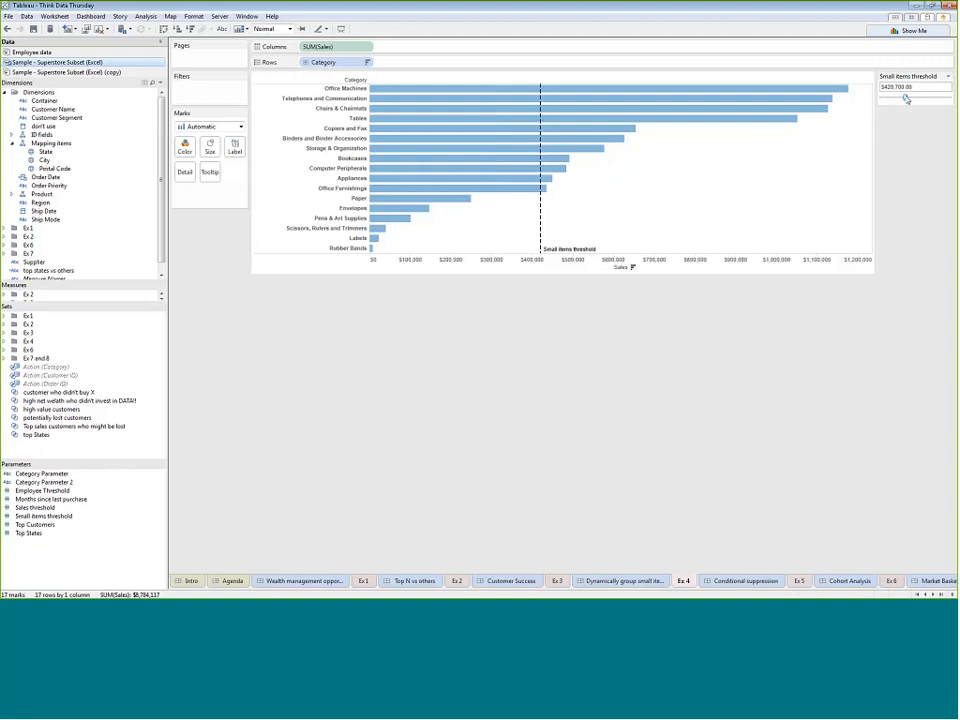
{"action": "left_click_drag", "start_coordinate": [906, 99], "coordinate": [909, 98]}
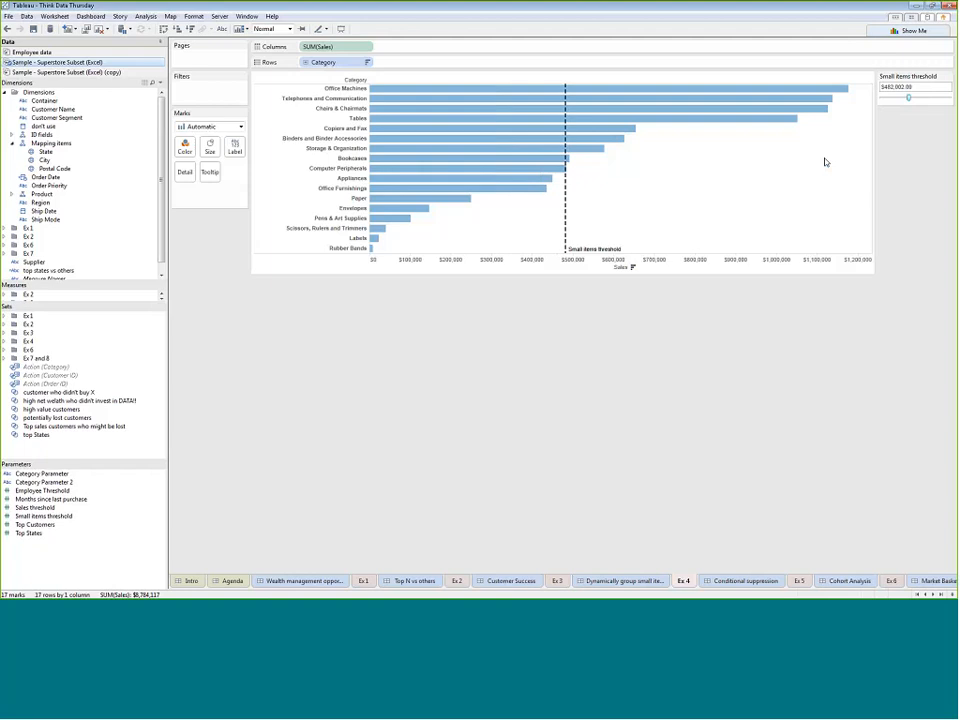
{"action": "left_click_drag", "start_coordinate": [909, 98], "coordinate": [904, 98]}
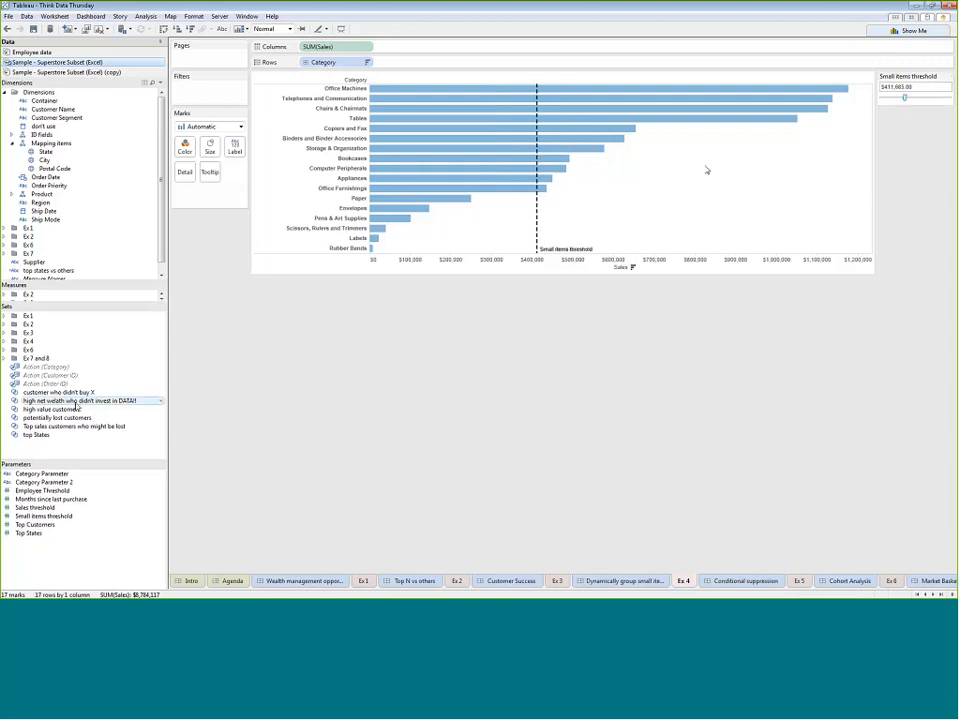
- Start a new set from Category in the Product hierarchy and open the formula editor for its condition
{"action": "left_click_drag", "start_coordinate": [94, 284], "coordinate": [46, 459]}
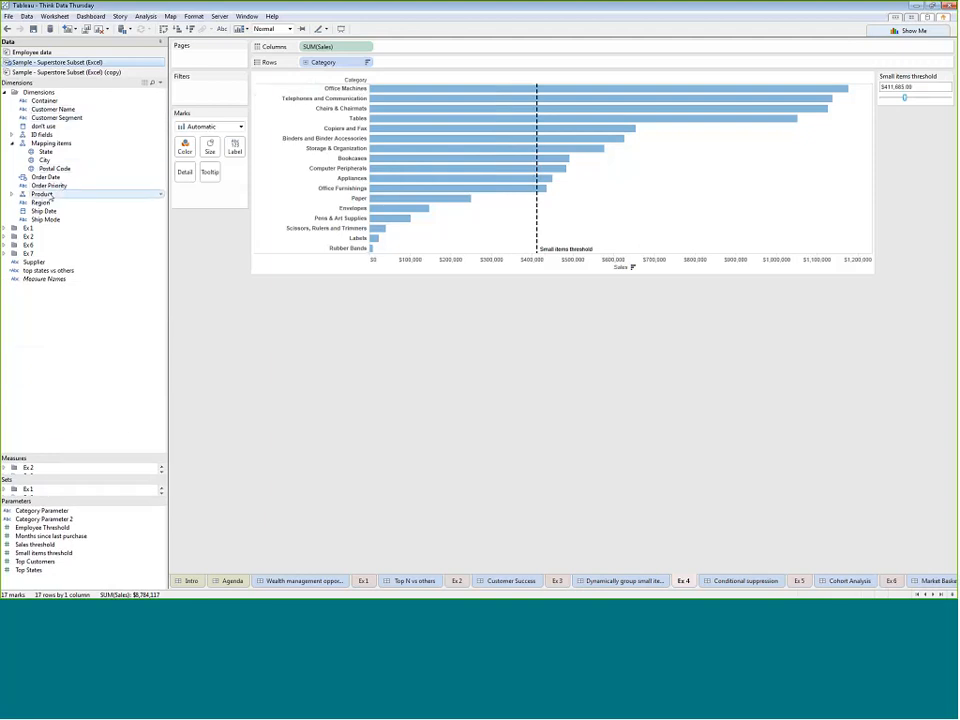
{"action": "left_click", "coordinate": [13, 195]}
{"action": "right_click", "coordinate": [50, 220]}
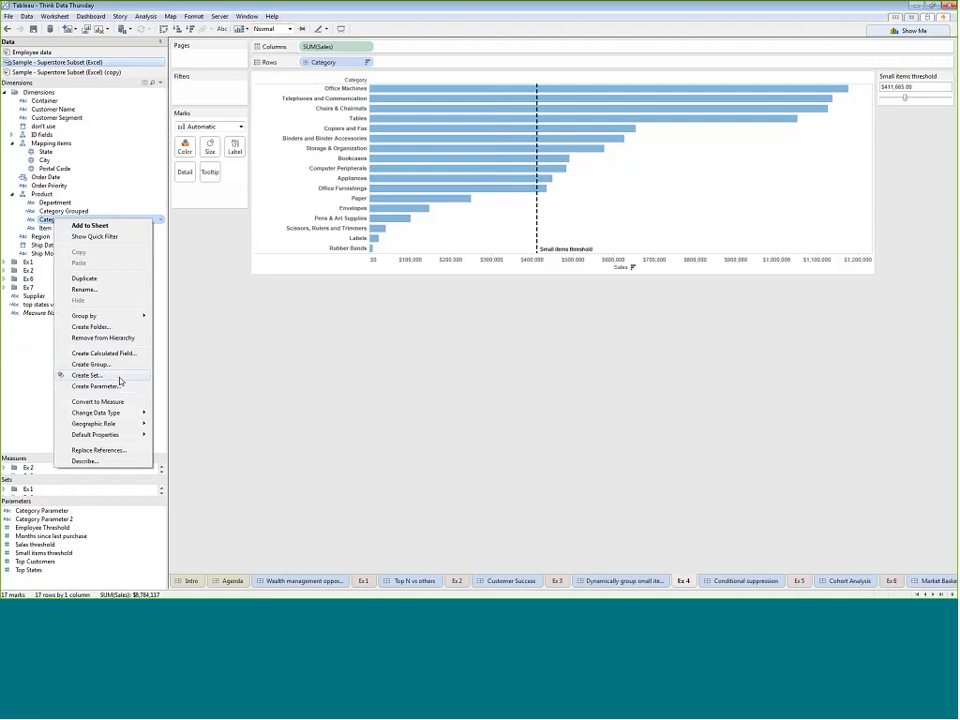
{"action": "left_click", "coordinate": [119, 378]}
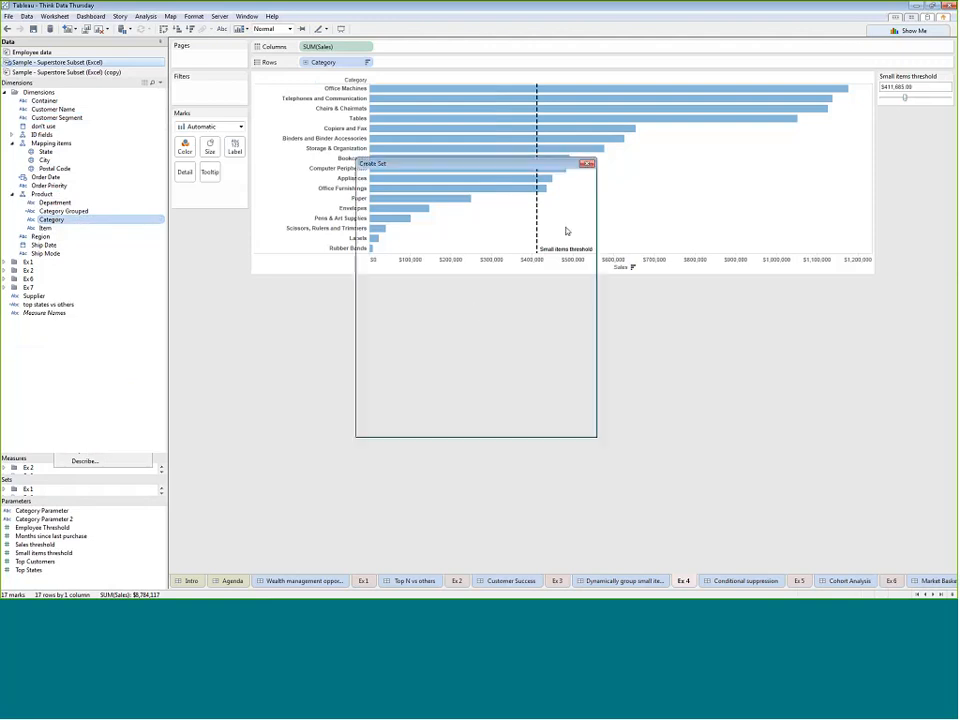
{"action": "left_click", "coordinate": [415, 195]}
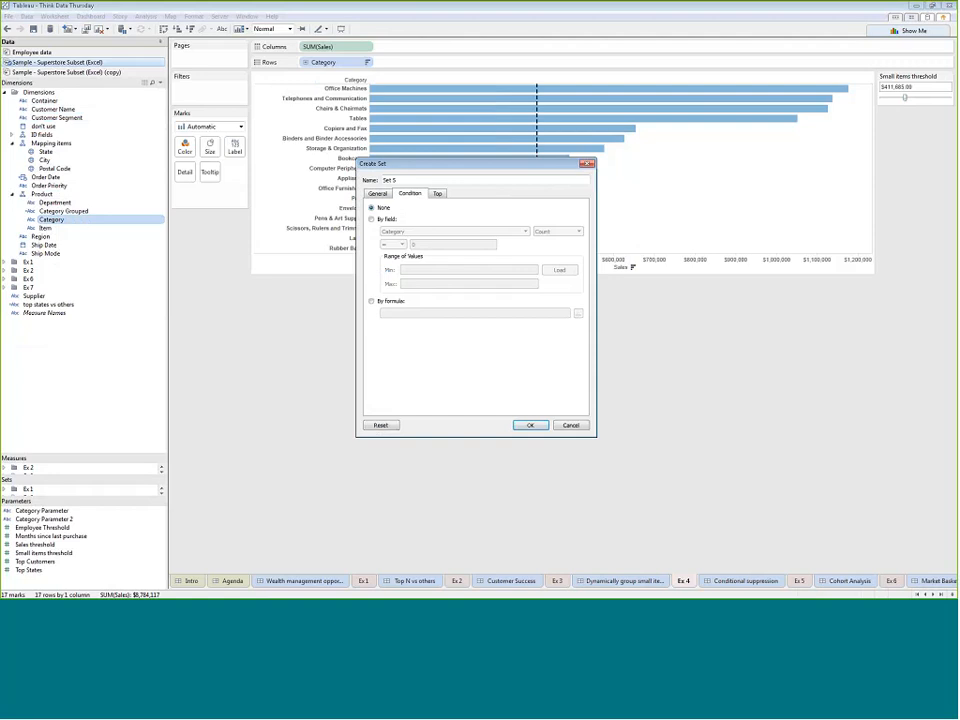
{"action": "left_click", "coordinate": [372, 301]}
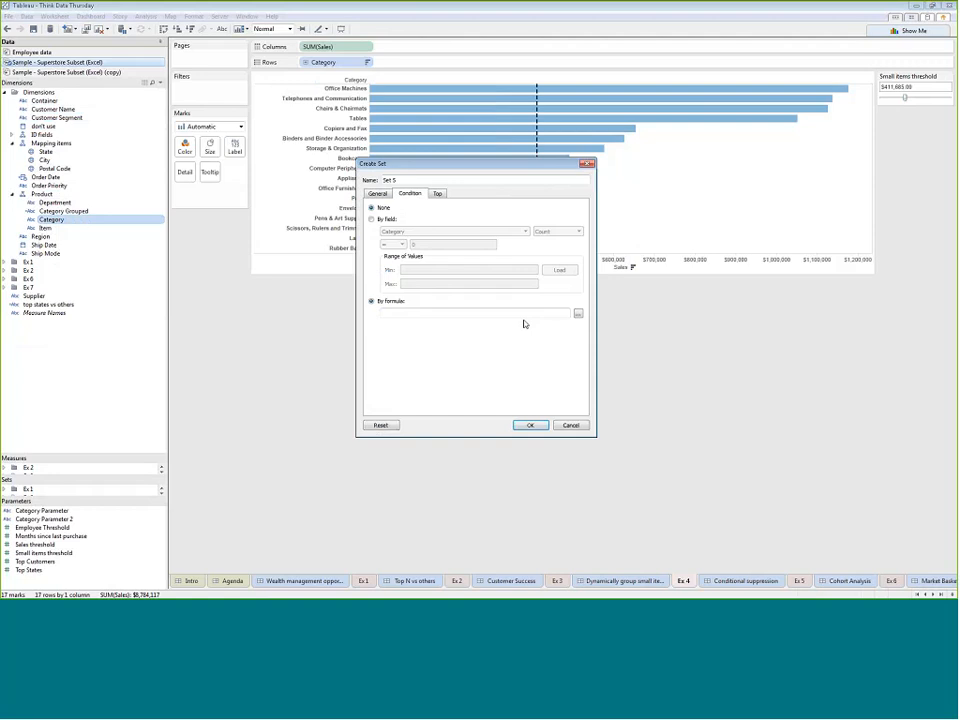
{"action": "left_click", "coordinate": [579, 315]}
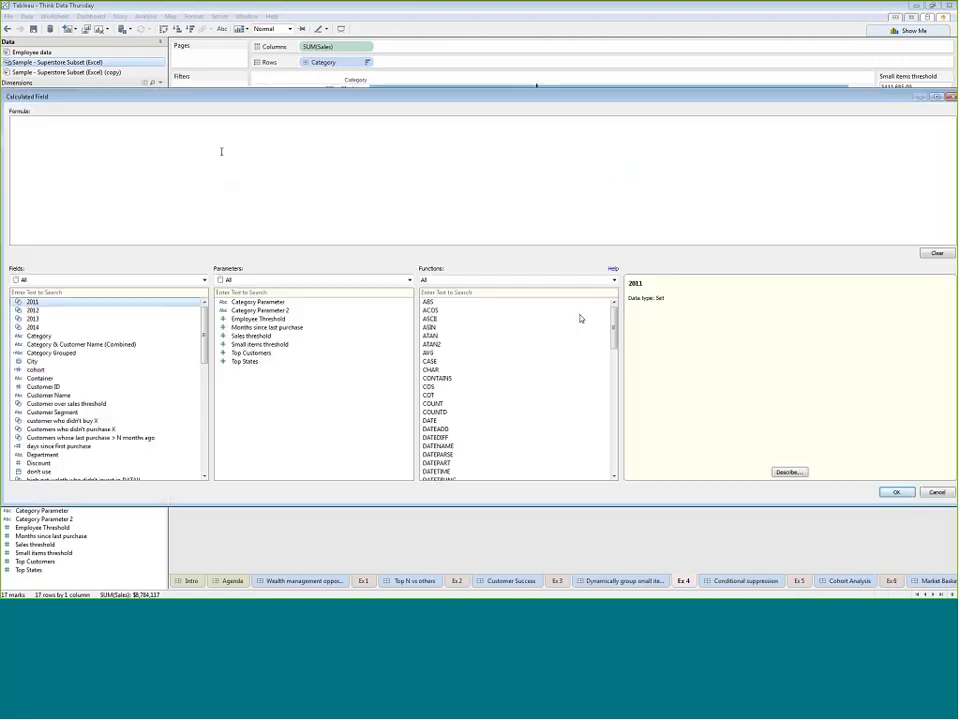
- Enter the condition formula SUM([Sales]) < [Small items threshold] and accept it for the set
{"action": "left_click", "coordinate": [476, 280]}
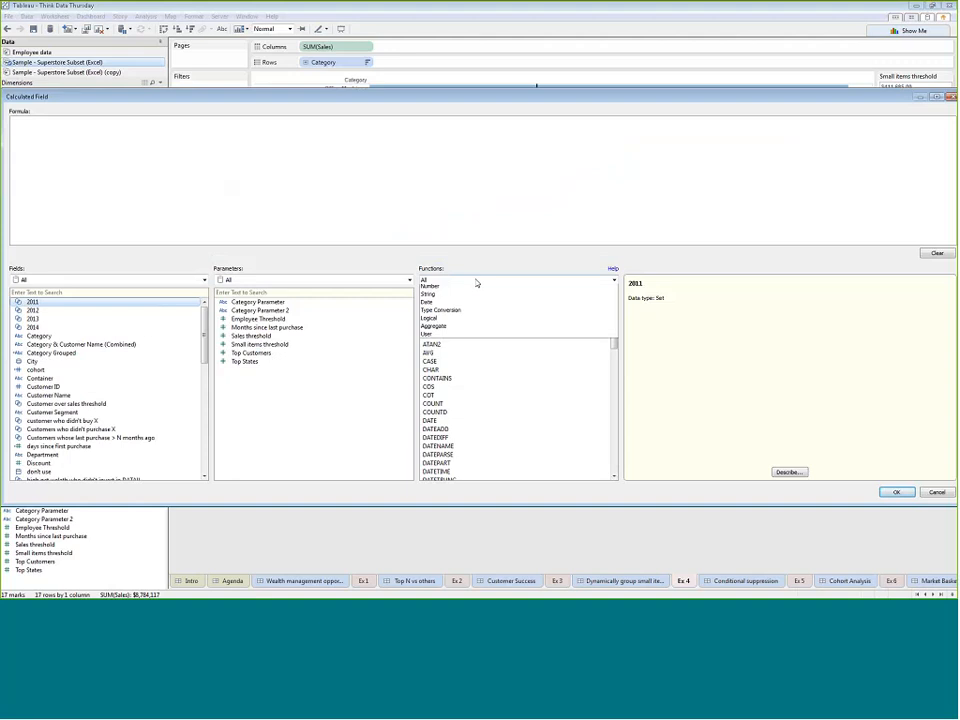
{"action": "left_click", "coordinate": [456, 334]}
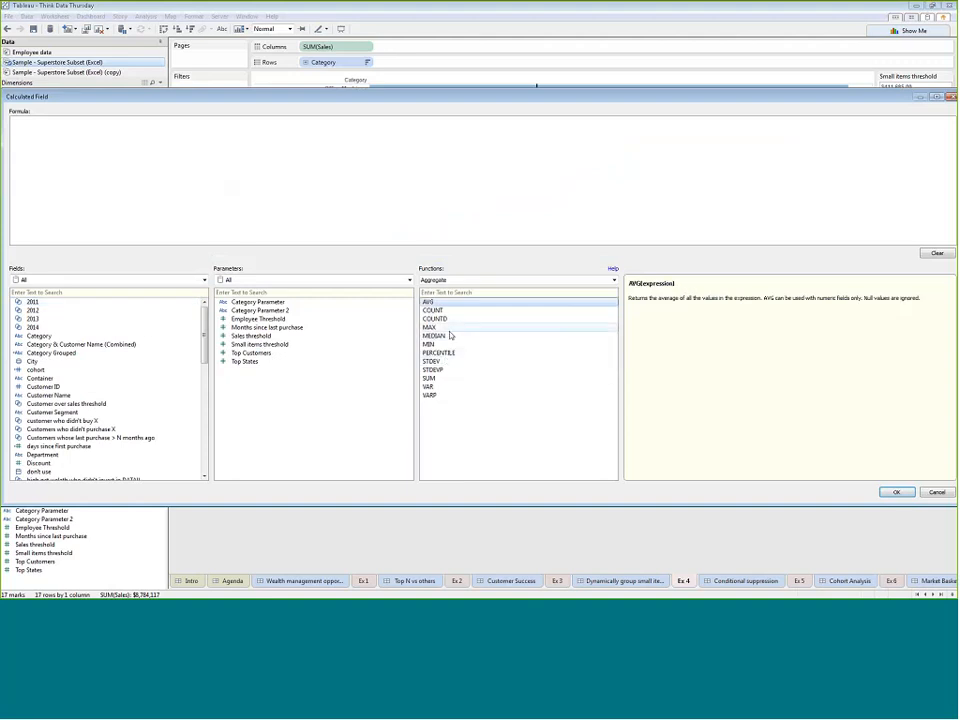
{"action": "double_click", "coordinate": [428, 378]}
{"action": "left_click", "coordinate": [94, 292]}
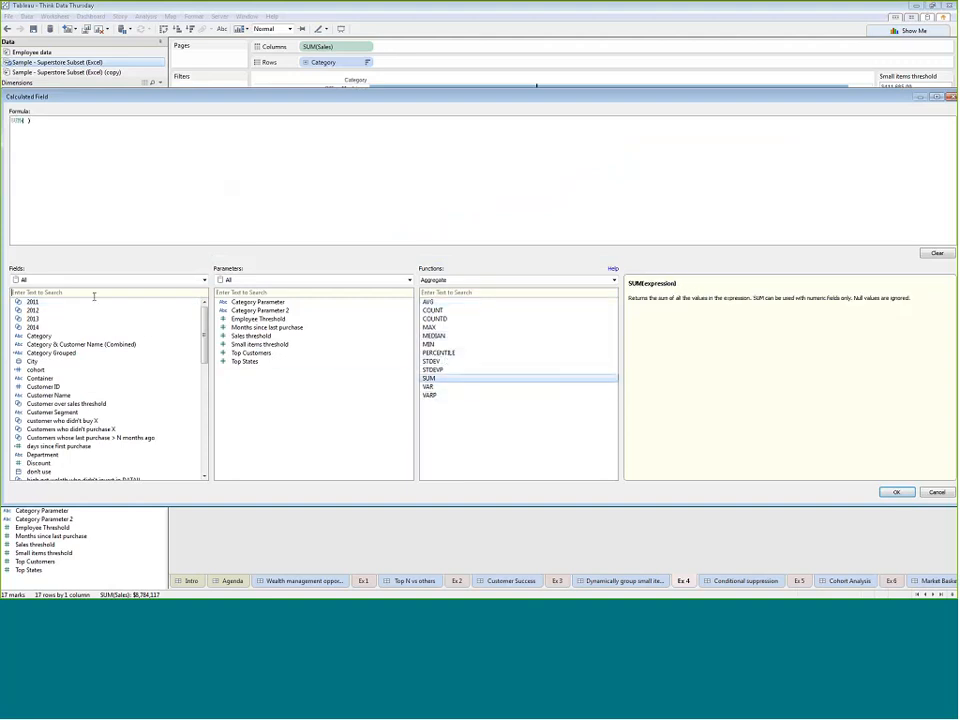
{"action": "type", "text": "sa"}
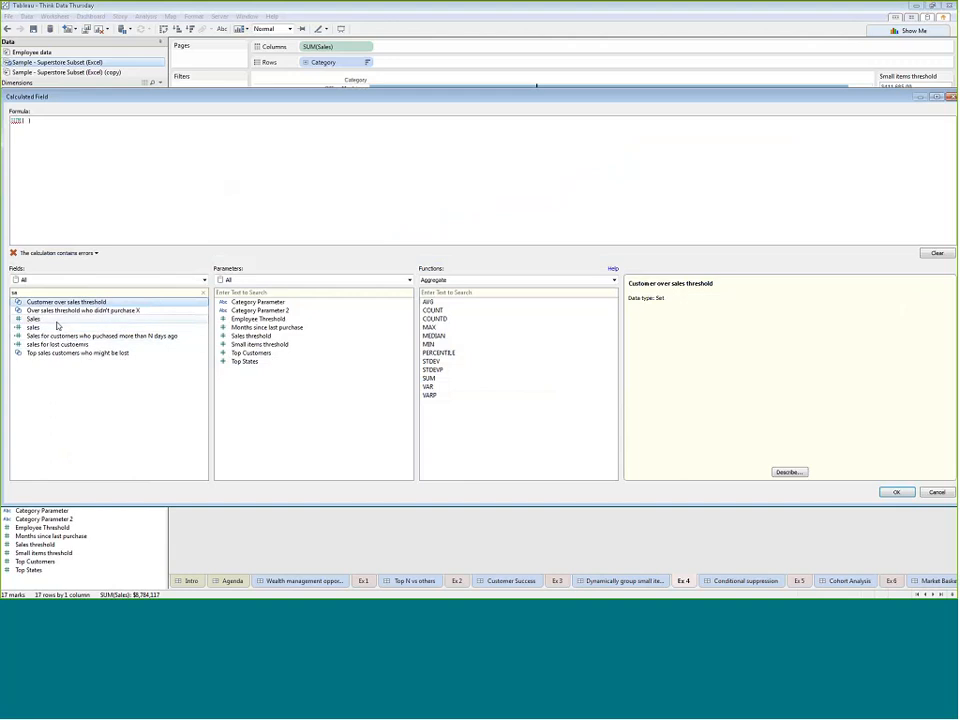
{"action": "left_click", "coordinate": [63, 320]}
{"action": "double_click", "coordinate": [63, 320]}
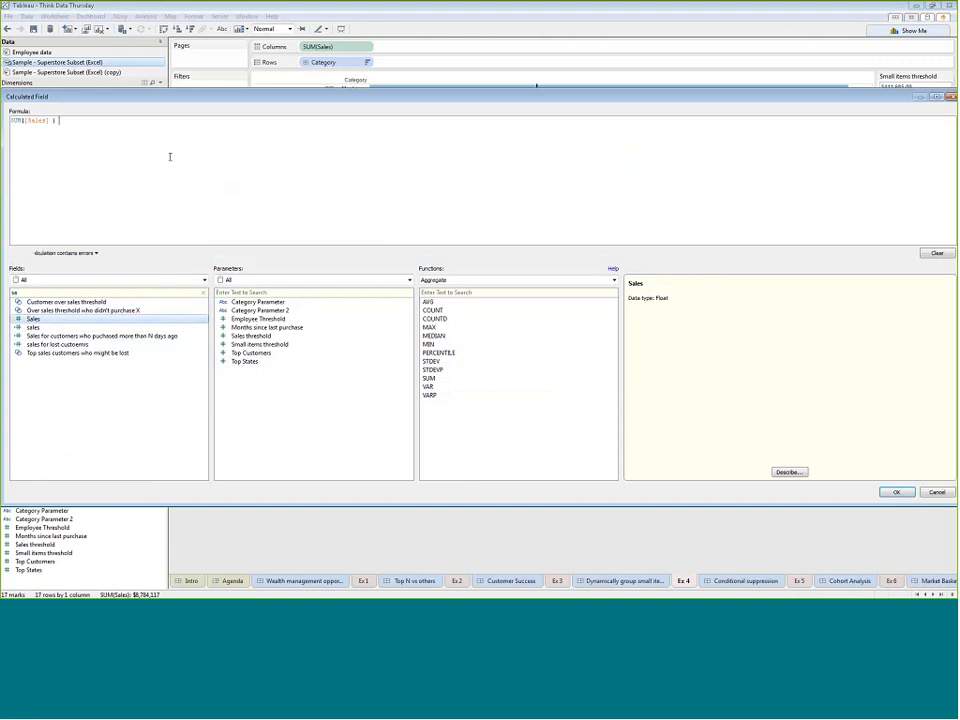
{"action": "type", "text": "<"}
{"action": "left_click_drag", "start_coordinate": [278, 345], "coordinate": [326, 172]}
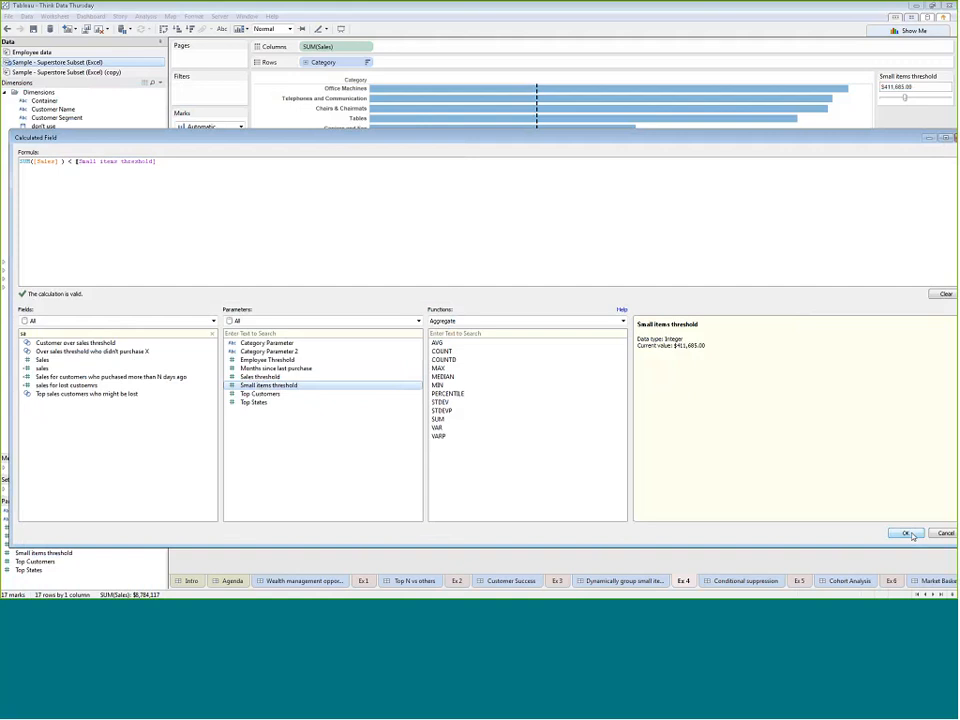
{"action": "left_click", "coordinate": [907, 533]}
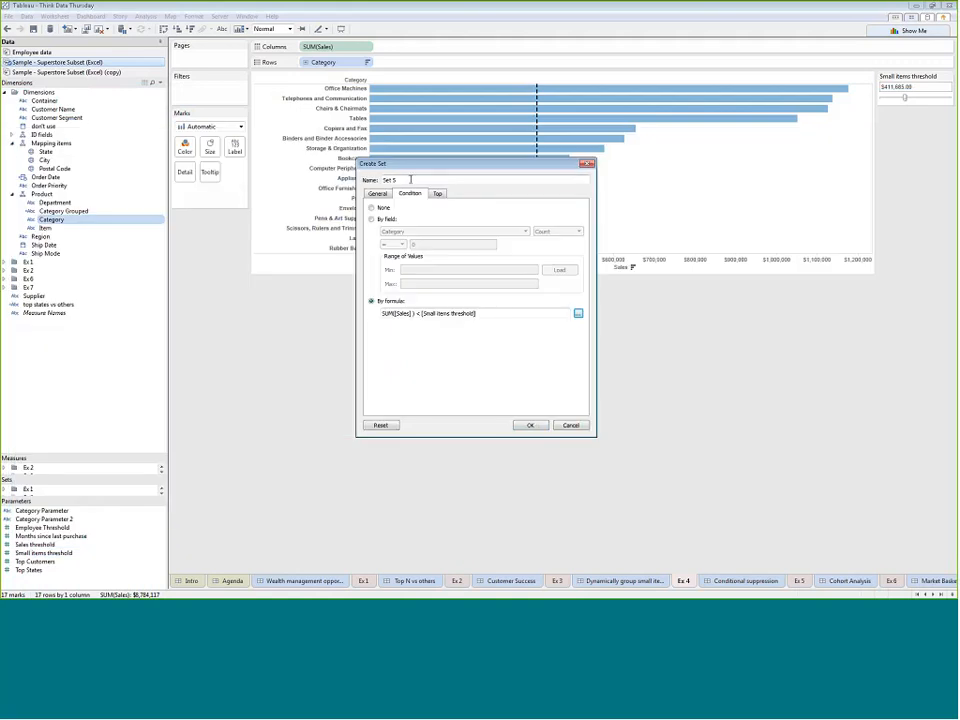
- Name the Category set "small items2" and create it
{"action": "type", "text": "small it"}
{"action": "key", "text": "BackSpace"}
{"action": "key", "text": "BackSpace"}
{"action": "key", "text": "BackSpace"}
{"action": "type", "text": "items"}
{"action": "left_click", "coordinate": [529, 426]}
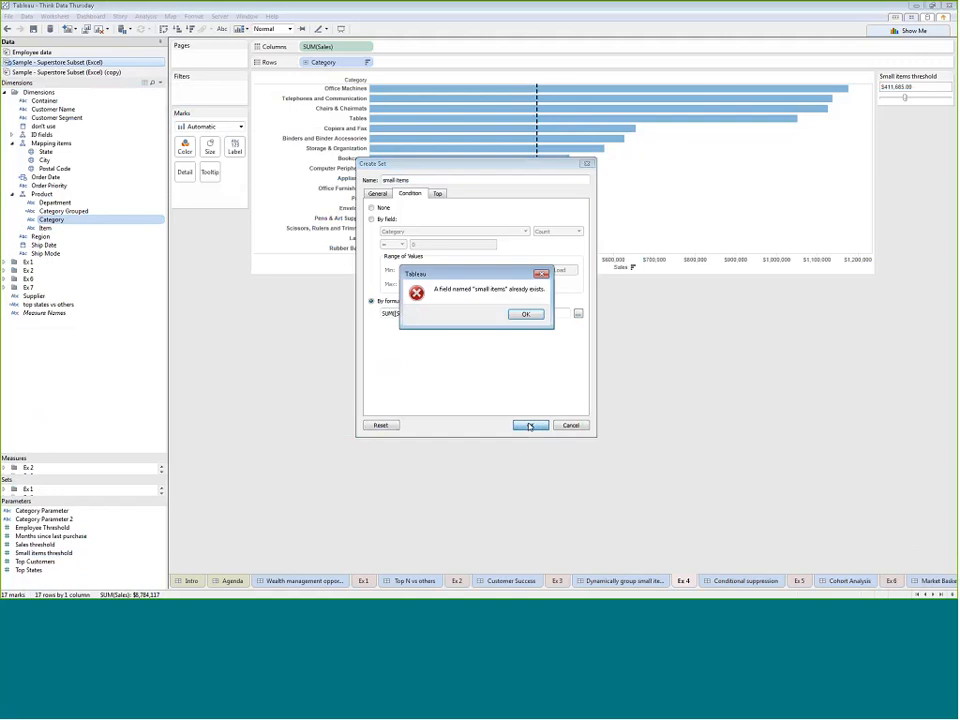
{"action": "left_click", "coordinate": [525, 314]}
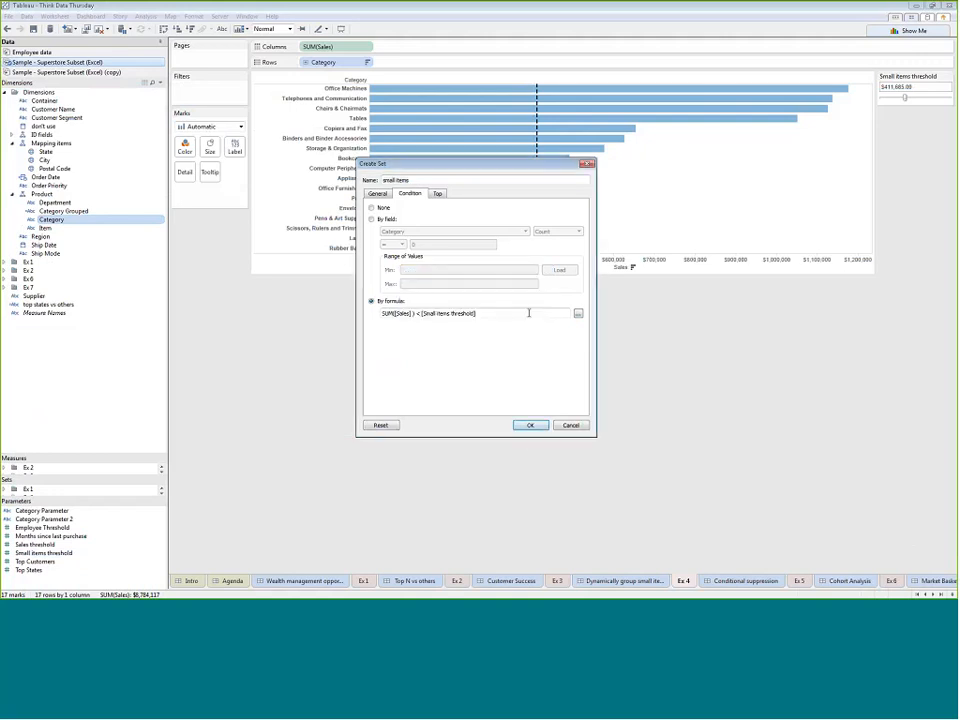
{"action": "left_click", "coordinate": [413, 182]}
{"action": "type", "text": "2"}
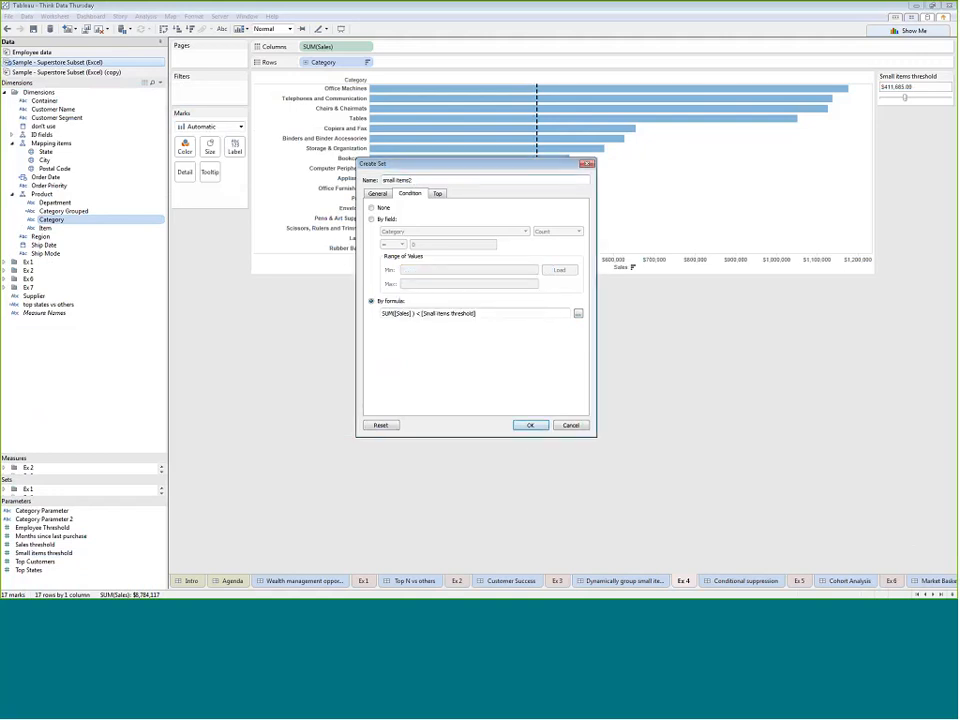
{"action": "left_click", "coordinate": [531, 426]}
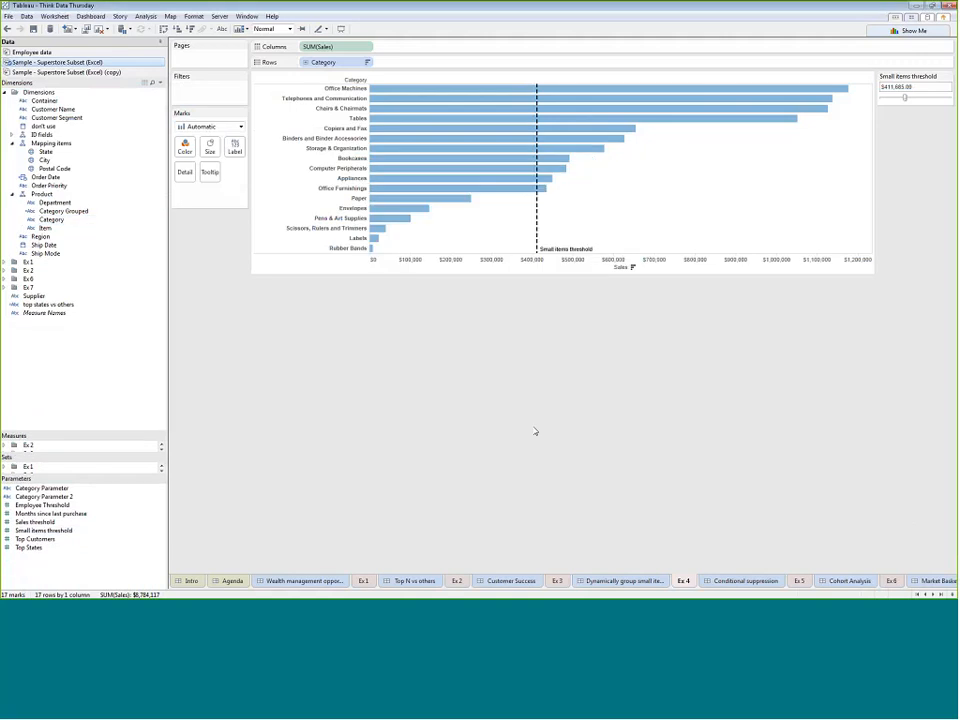
- Color the category sales bars by membership in the "small items2" set
{"action": "left_click_drag", "start_coordinate": [97, 394], "coordinate": [100, 300]}
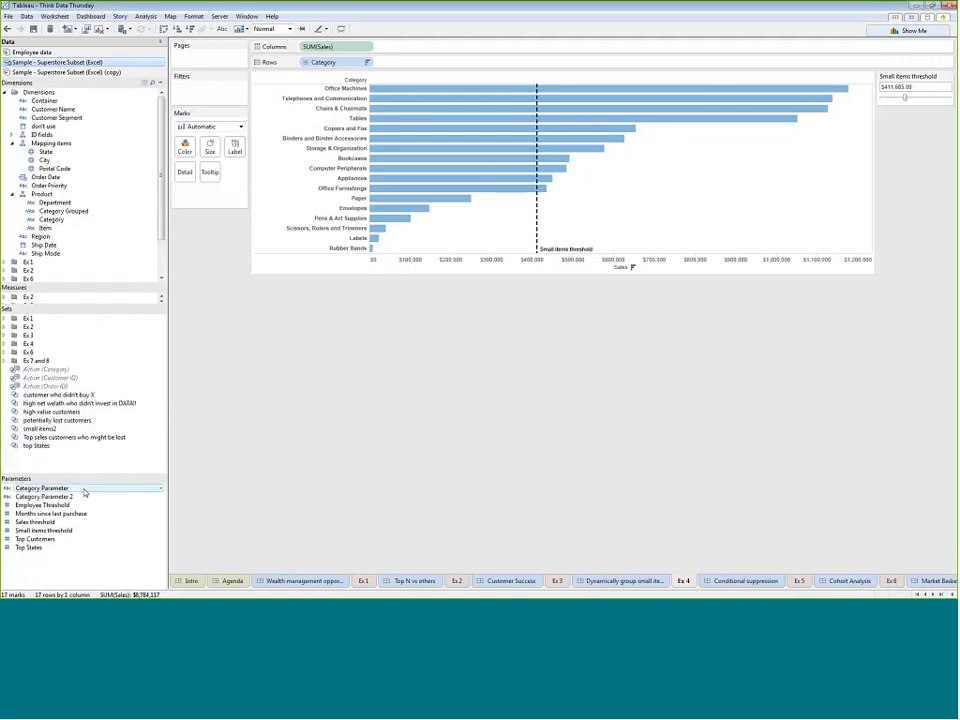
{"action": "left_click_drag", "start_coordinate": [88, 430], "coordinate": [192, 145]}
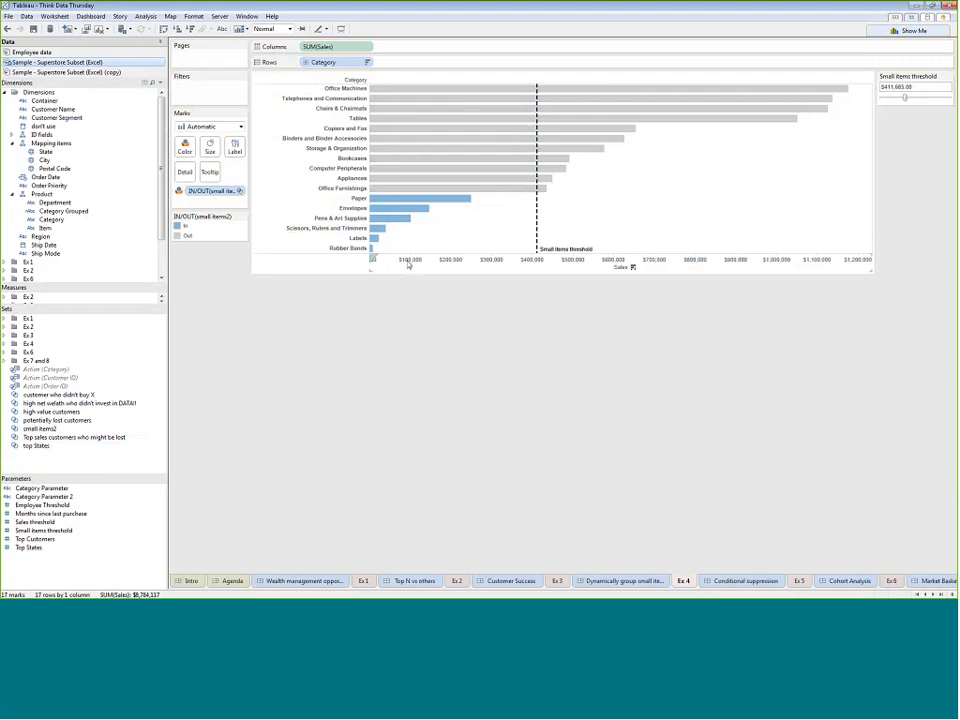
{"action": "mouse_move", "coordinate": [399, 210]}
- Create a calculated field from the "small items2" set with the formula if [small items2] then "Small items" else [Category] end
{"action": "right_click", "coordinate": [117, 429]}
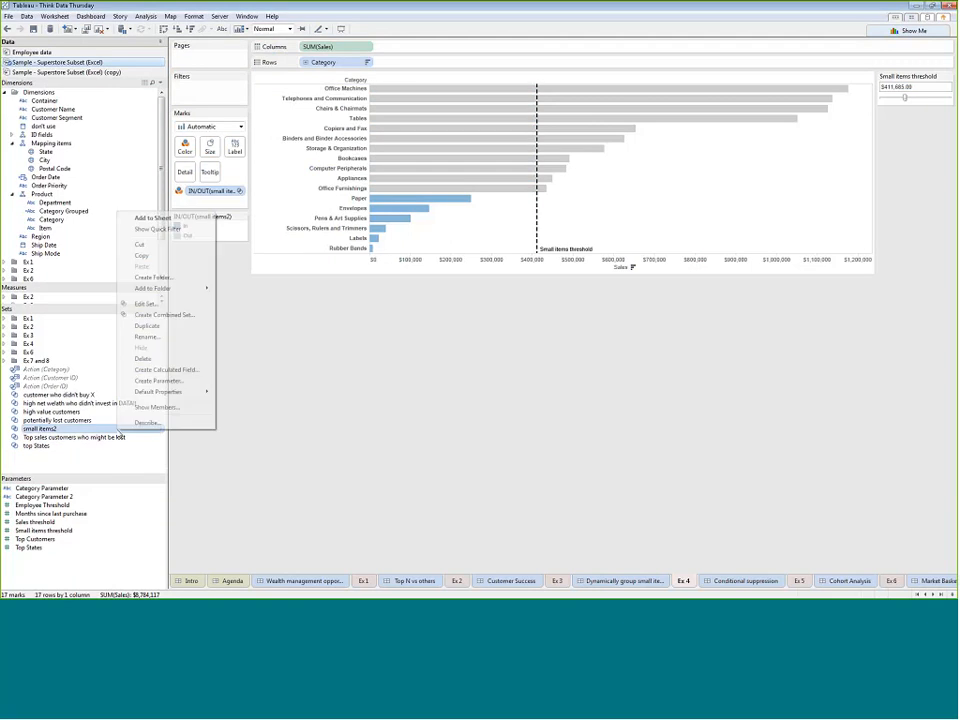
{"action": "left_click", "coordinate": [181, 370]}
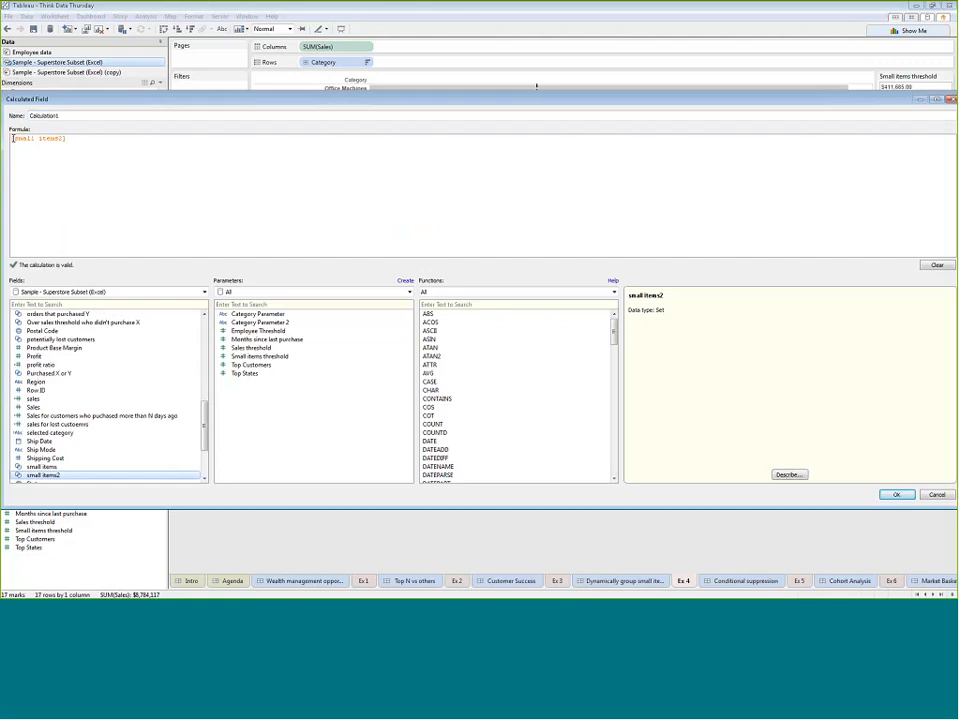
{"action": "type", "text": "if"}
{"action": "key", "text": "End"}
{"action": "type", "text": "then \"S"}
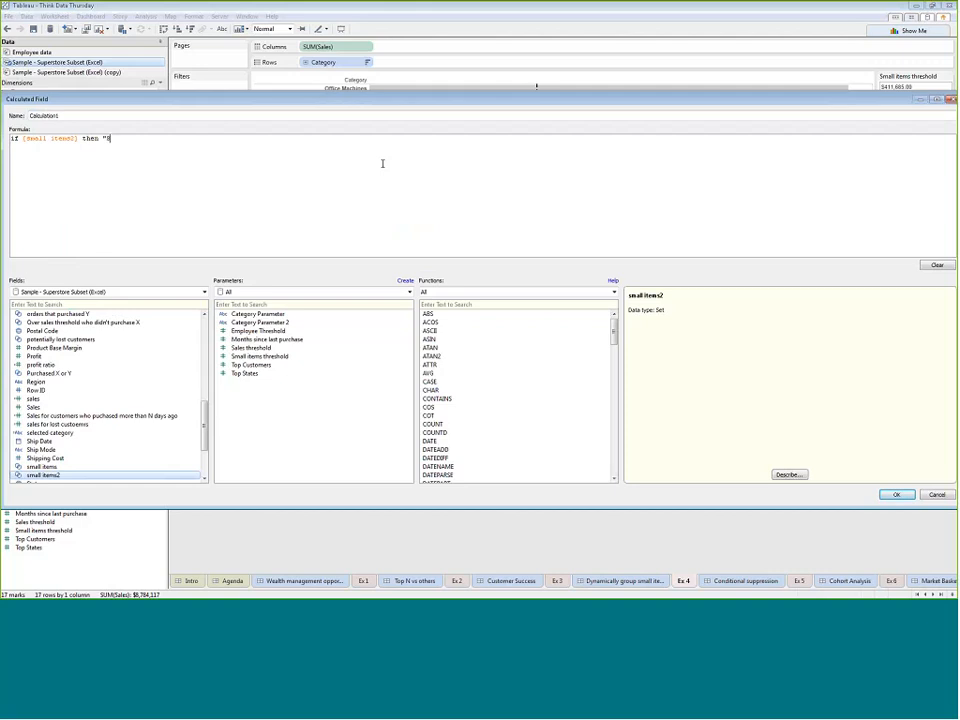
{"action": "type", "text": "mall items\" else"}
{"action": "left_click", "coordinate": [90, 306]}
{"action": "type", "text": "ca"}
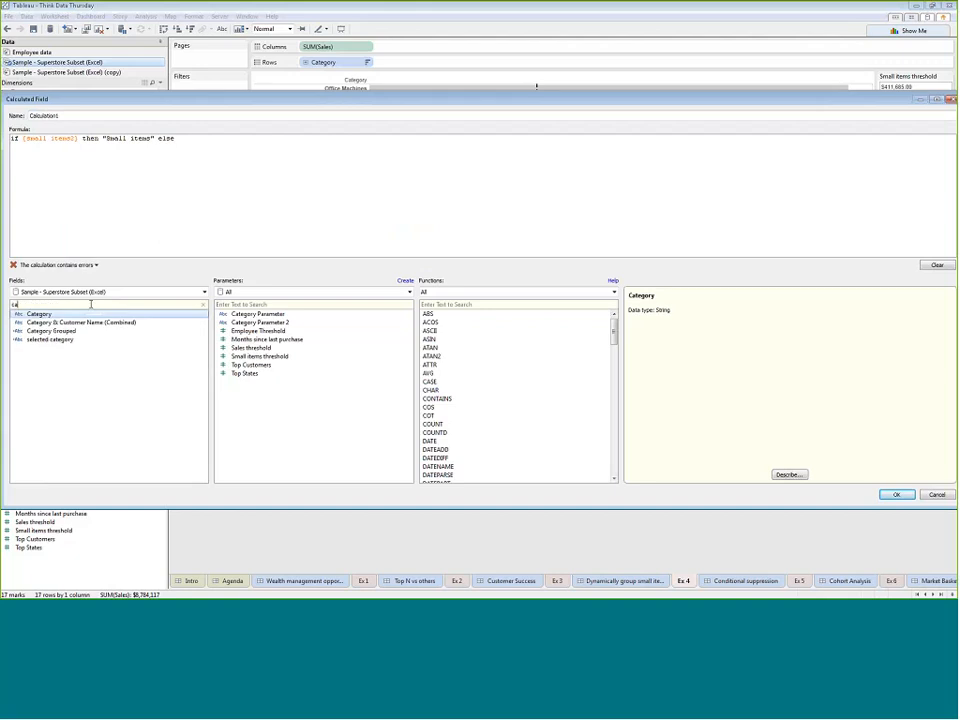
{"action": "double_click", "coordinate": [83, 315]}
{"action": "type", "text": "[Category] en"}
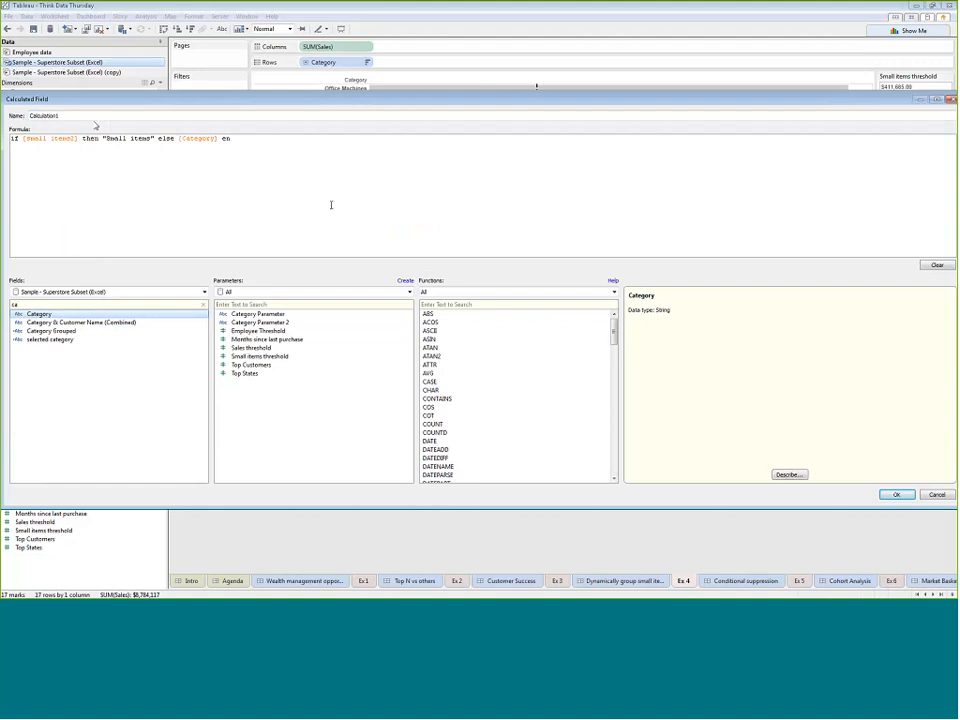
{"action": "type", "text": "d"}
- Name the calculated field "new category" and save it
{"action": "double_click", "coordinate": [83, 115]}
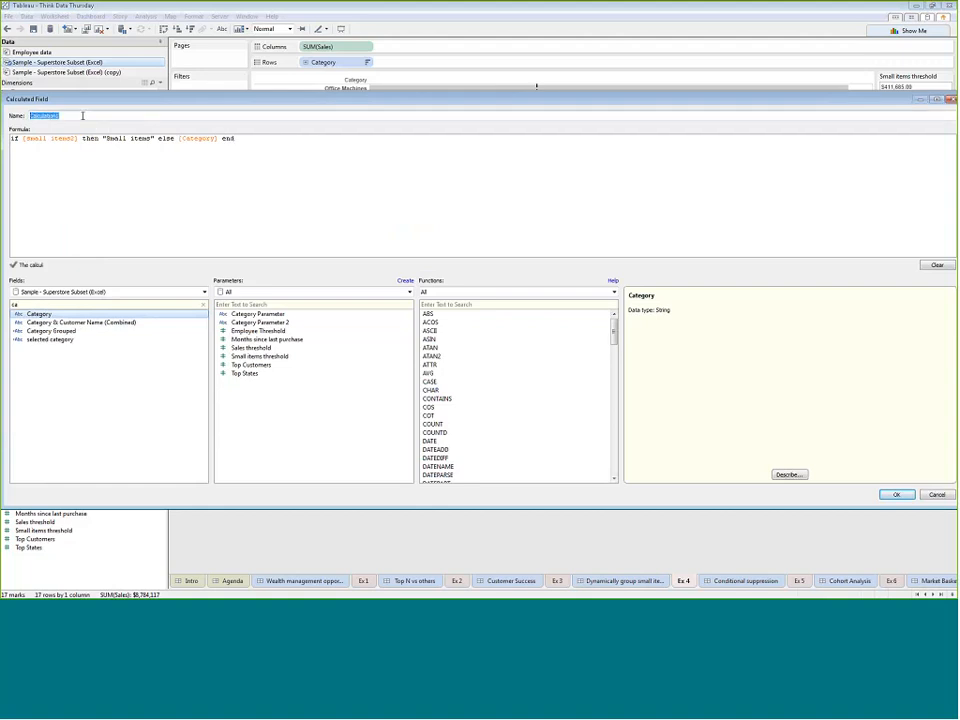
{"action": "type", "text": "new category"}
{"action": "left_click", "coordinate": [897, 495]}
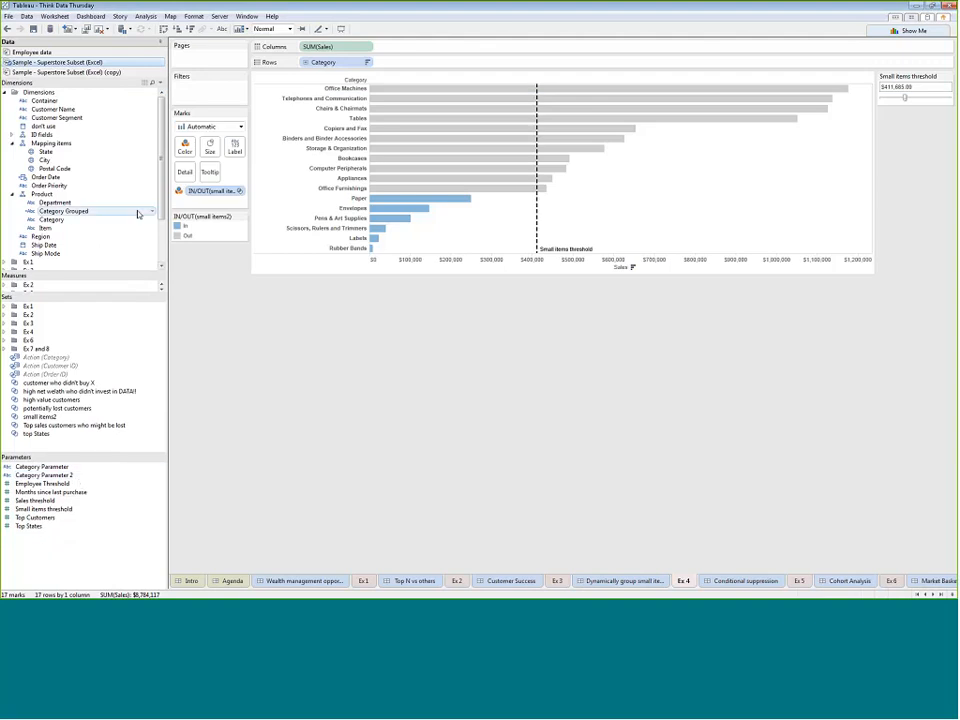
- Replace Category with the "new category" field as the row dimension of the sales bar chart
{"action": "scroll", "coordinate": [160, 197], "scroll_direction": "down", "scroll_amount": 3}
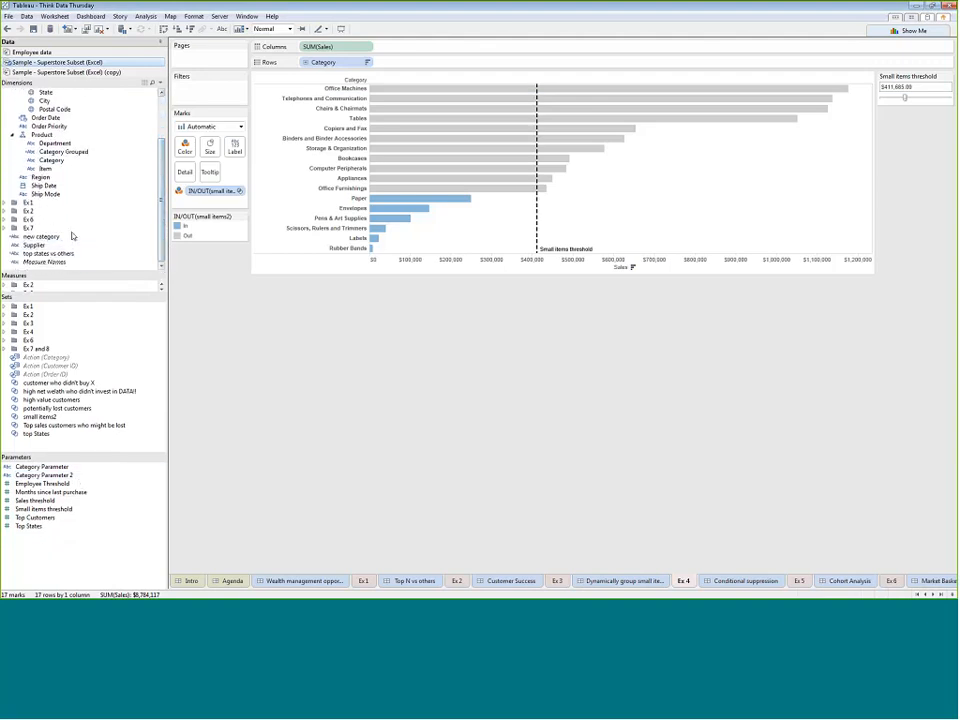
{"action": "left_click_drag", "start_coordinate": [65, 237], "coordinate": [374, 91]}
{"action": "left_click_drag", "start_coordinate": [341, 73], "coordinate": [345, 63]}
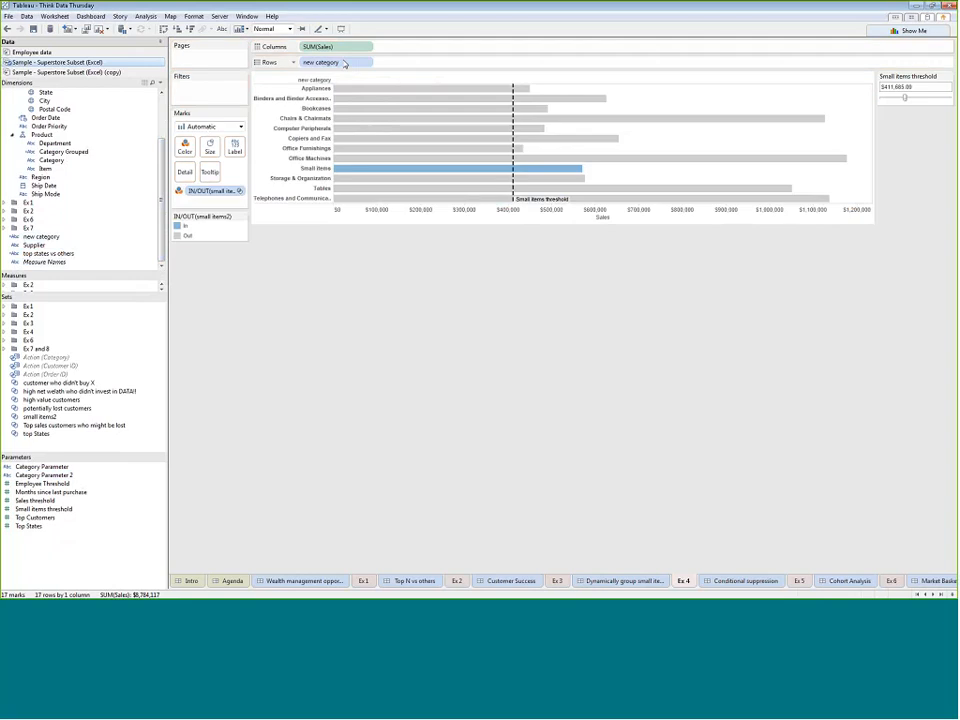
- Remove Category Grouped from the Product hierarchy and place "new category" between Department and Category
{"action": "right_click", "coordinate": [63, 152]}
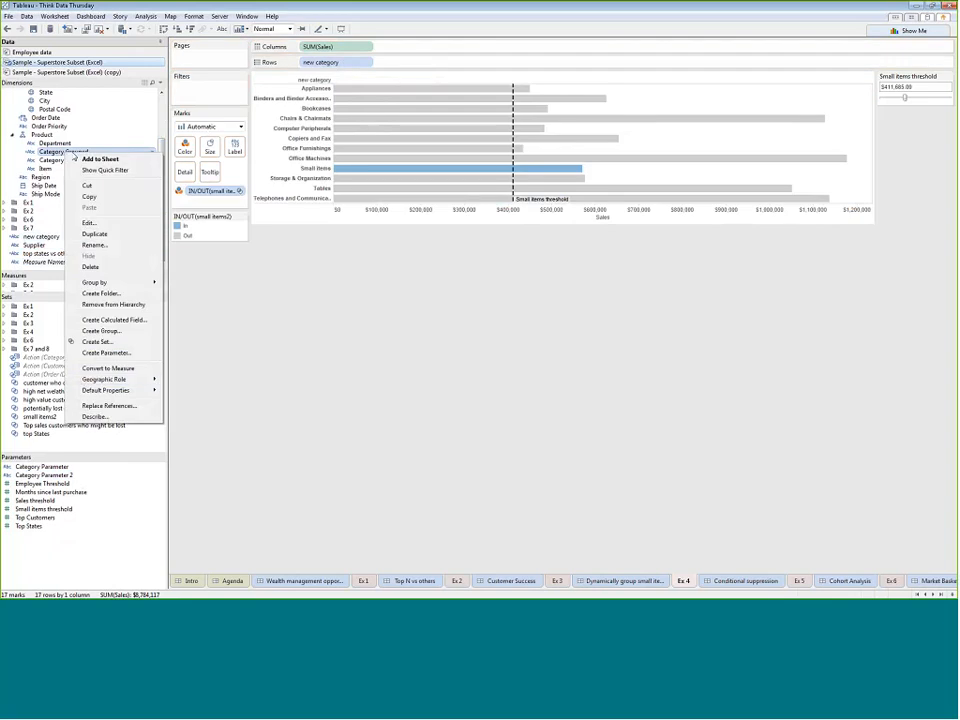
{"action": "left_click", "coordinate": [113, 305]}
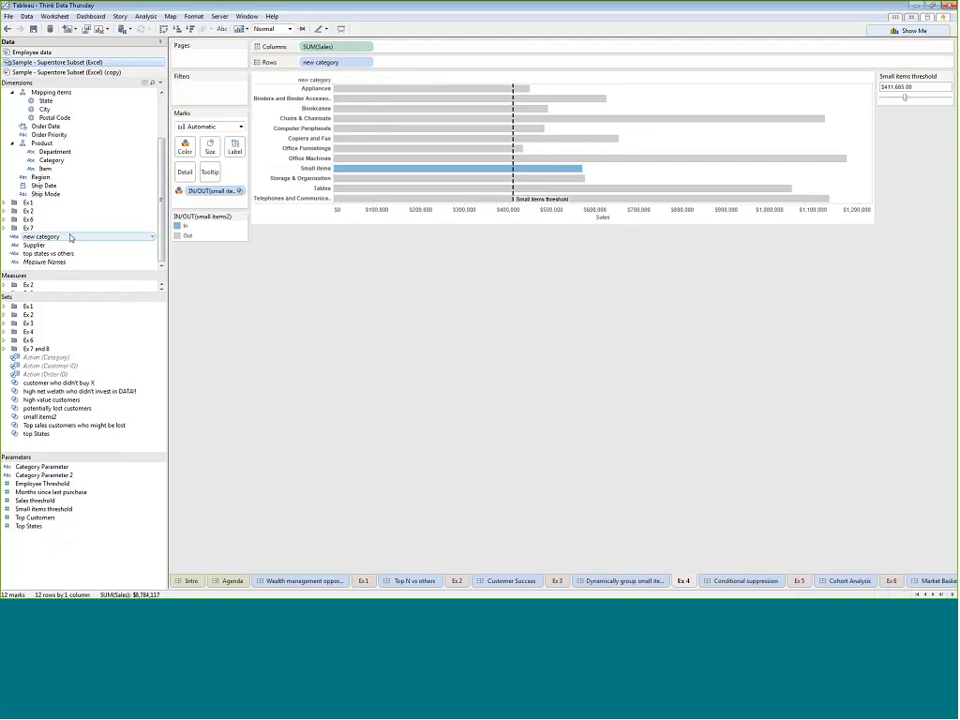
{"action": "left_click_drag", "start_coordinate": [70, 237], "coordinate": [77, 160]}
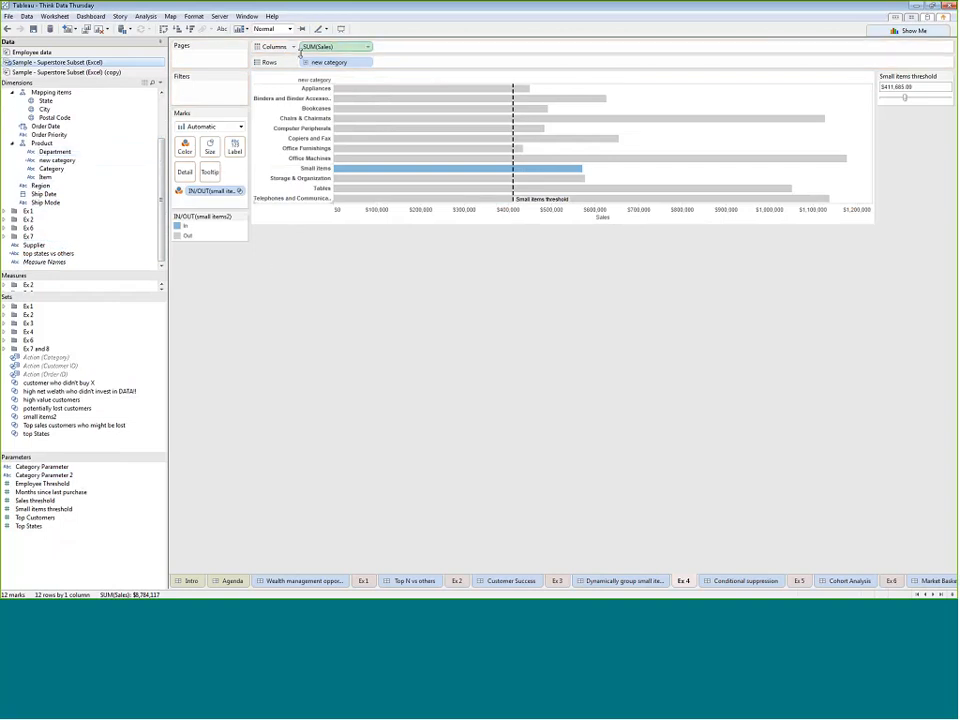
- Expand "new category" to the Category level and sort by descending sales, collapse it again and sort the grouped bars the same way
{"action": "left_click", "coordinate": [296, 80]}
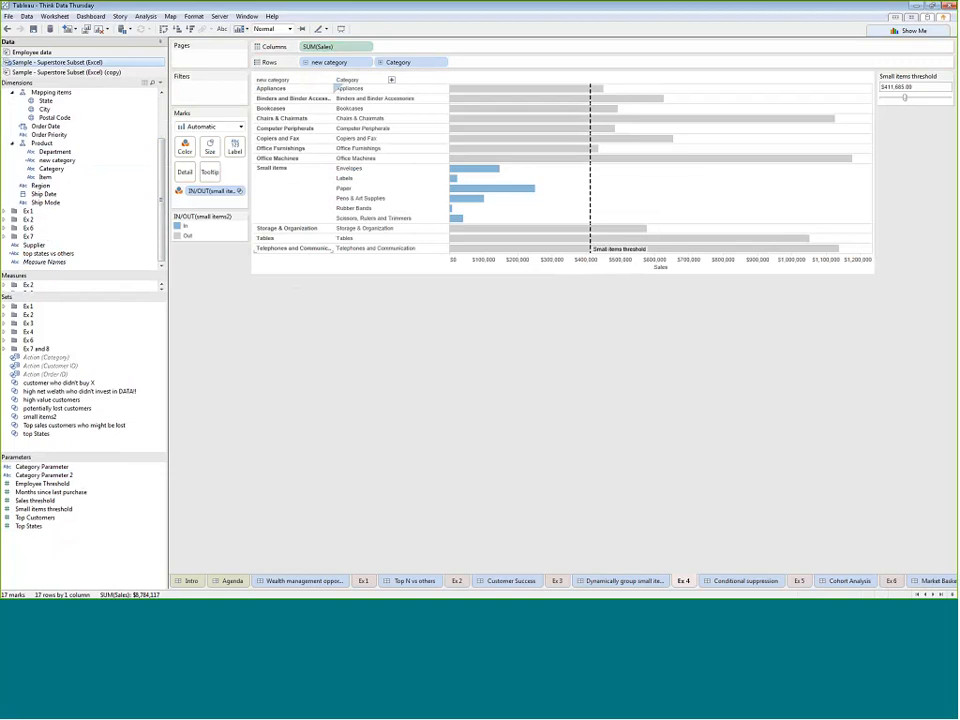
{"action": "left_click", "coordinate": [673, 268]}
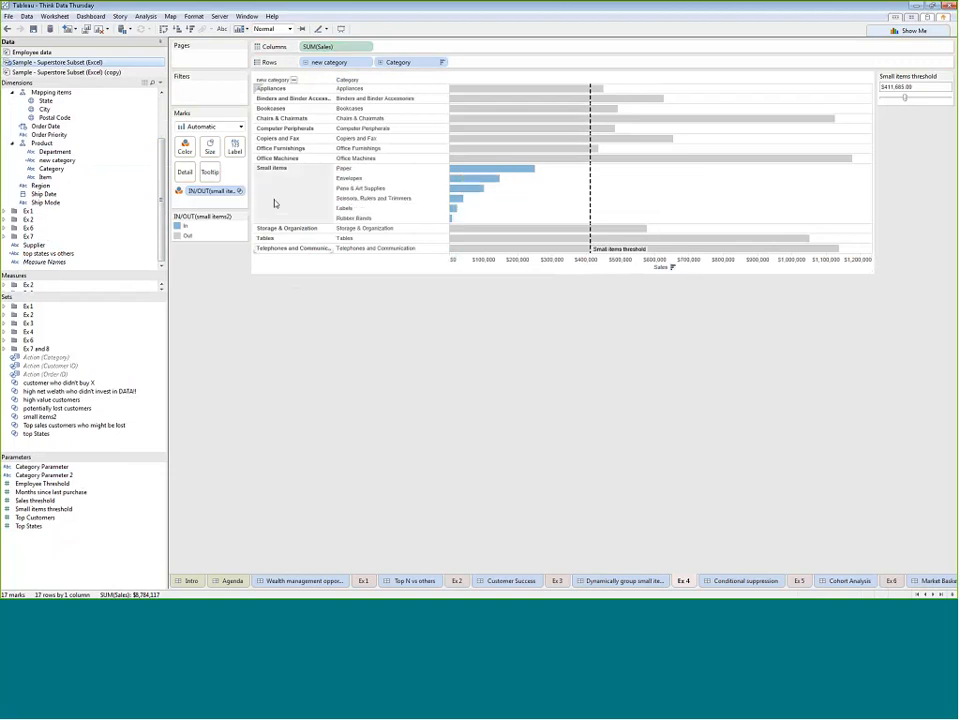
{"action": "left_click", "coordinate": [294, 81]}
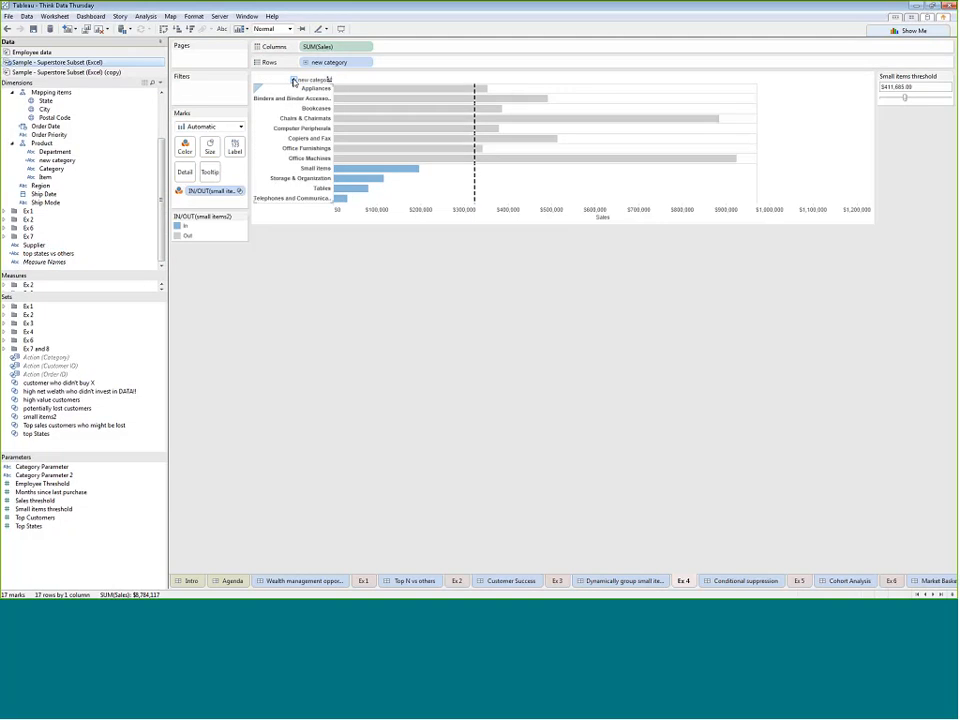
{"action": "left_click", "coordinate": [614, 219]}
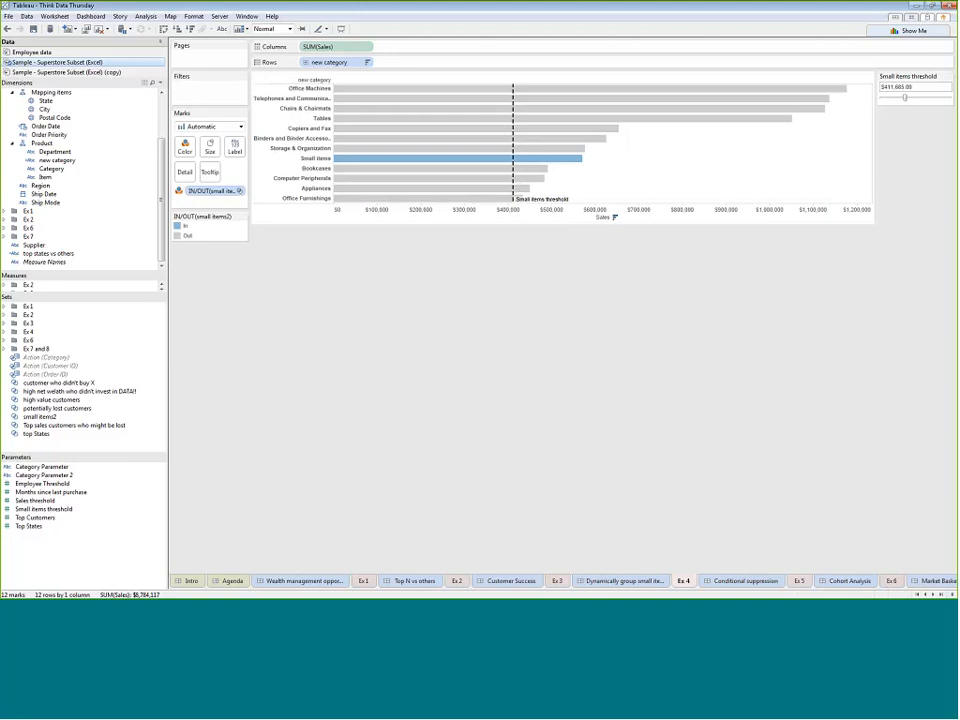
- Open the Conditional suppression dashboard
{"action": "left_click", "coordinate": [933, 595]}
{"action": "left_click", "coordinate": [933, 595]}
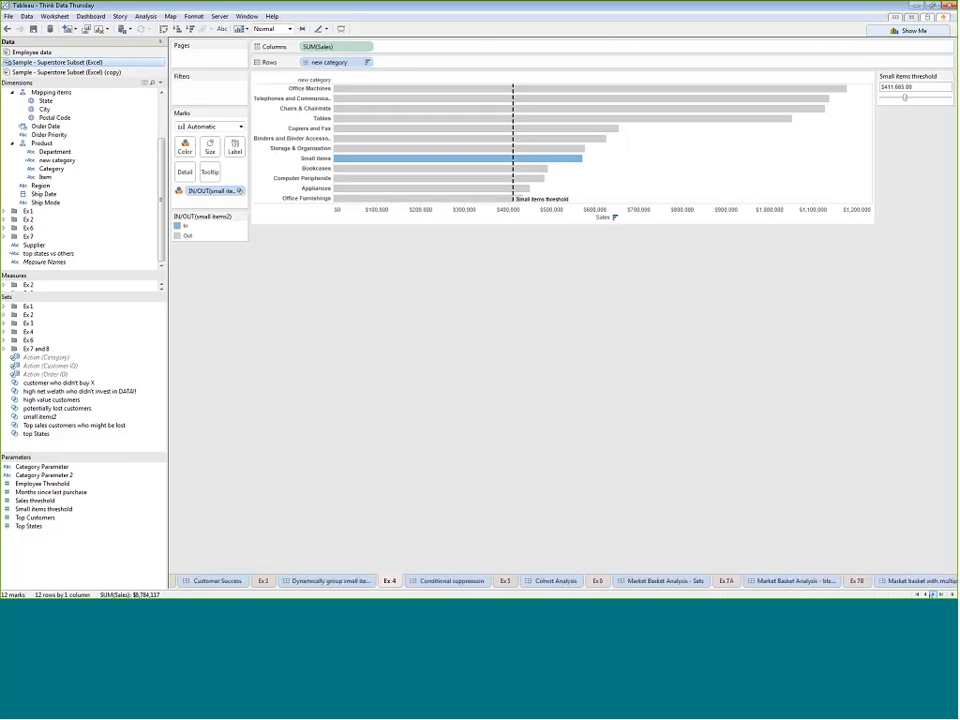
{"action": "left_click", "coordinate": [933, 595]}
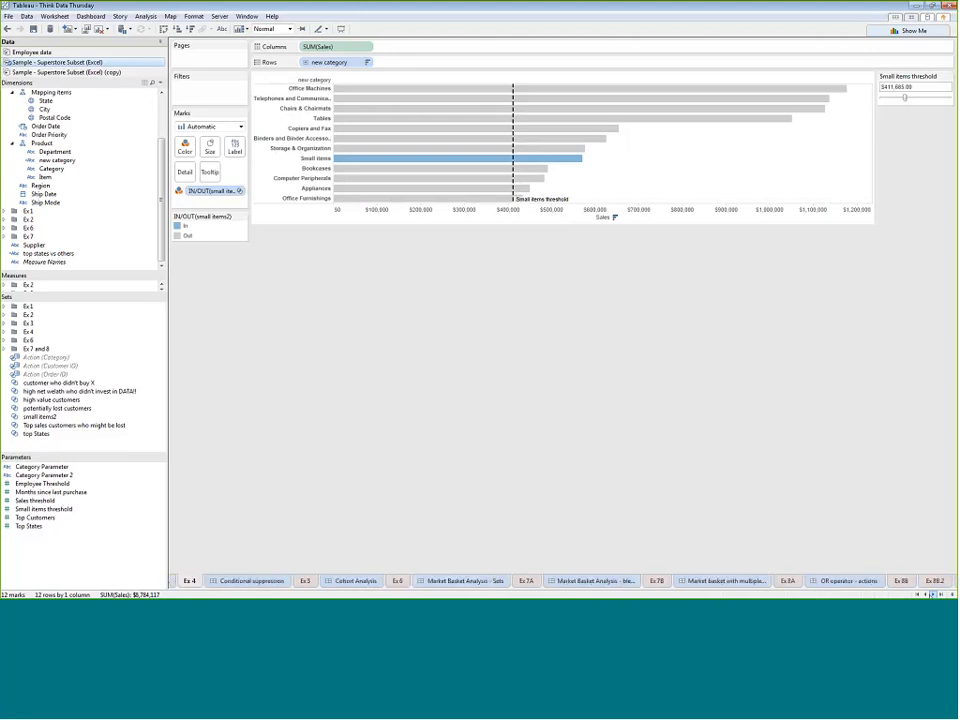
{"action": "left_click", "coordinate": [254, 582]}
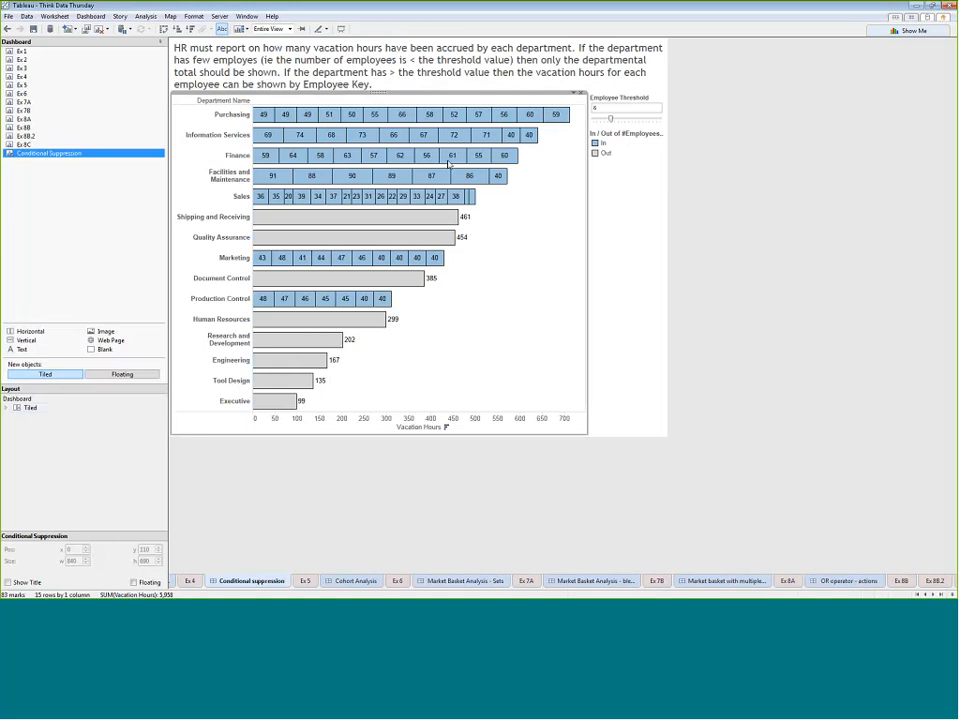
- Examine the vacation hours of individual employees in the Purchasing and Facilities and Maintenance bars, and clear the selection
{"action": "left_click", "coordinate": [556, 115]}
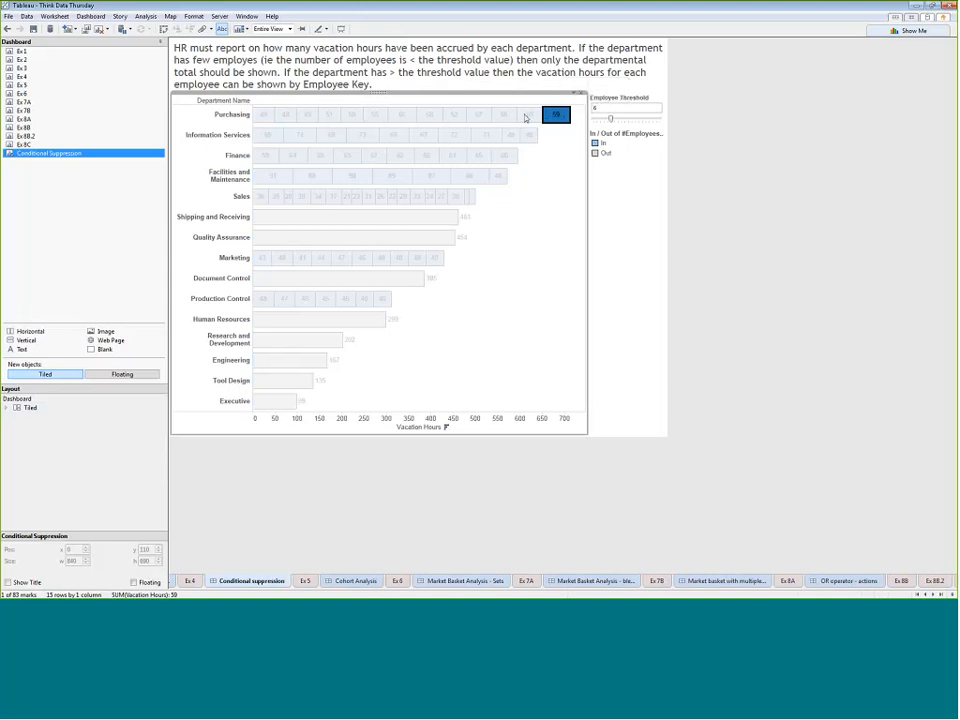
{"action": "left_click", "coordinate": [530, 115]}
{"action": "left_click", "coordinate": [530, 115]}
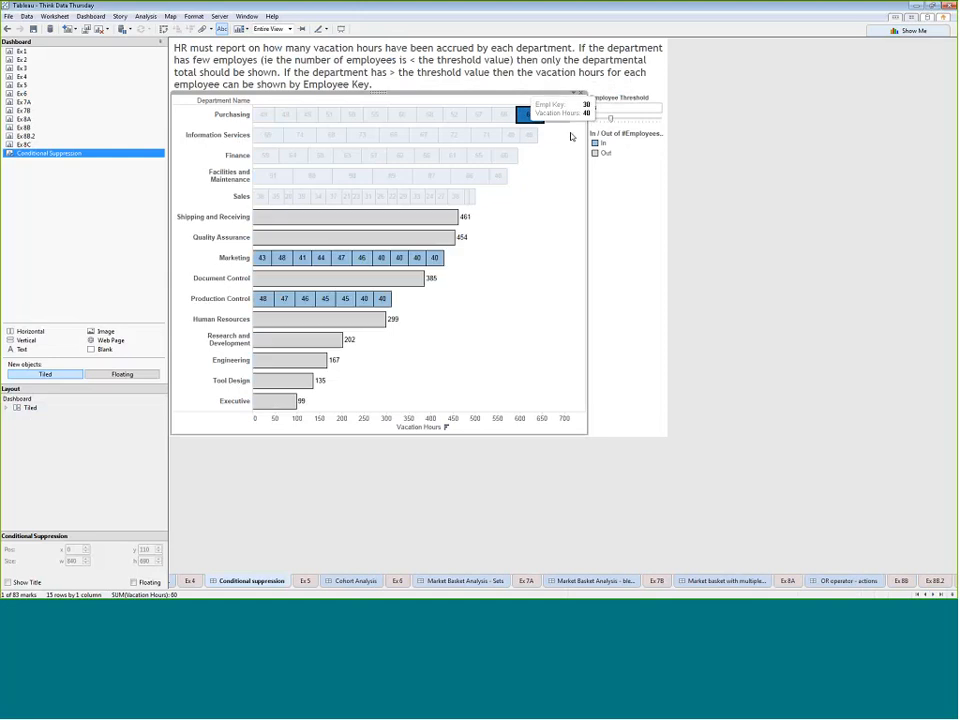
{"action": "left_click", "coordinate": [510, 113]}
{"action": "left_click", "coordinate": [512, 112]}
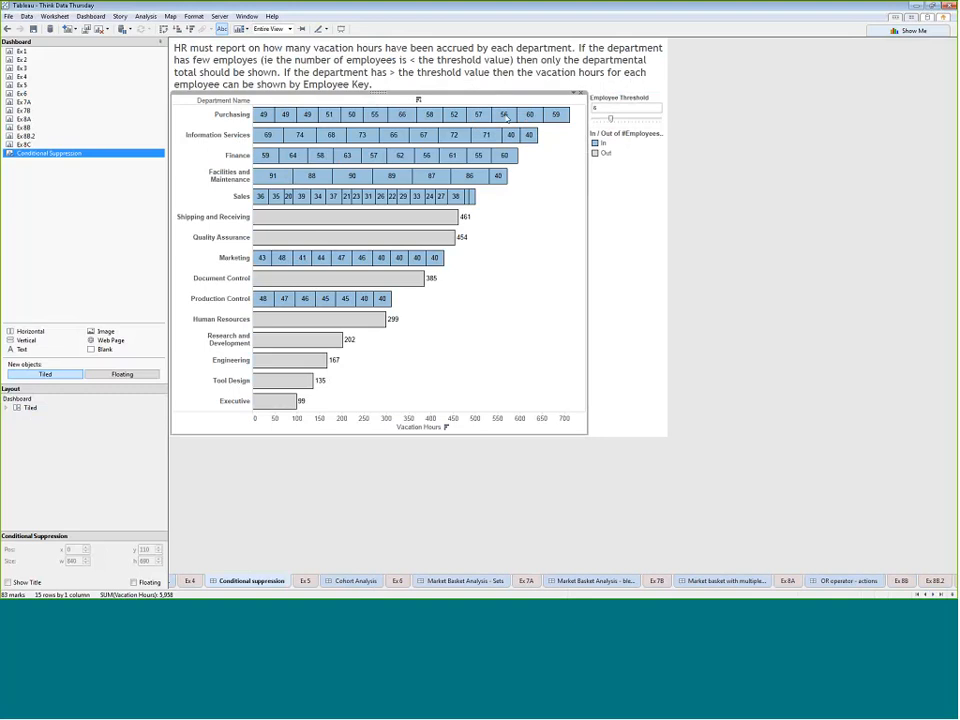
{"action": "mouse_move", "coordinate": [506, 118]}
{"action": "left_click", "coordinate": [357, 183]}
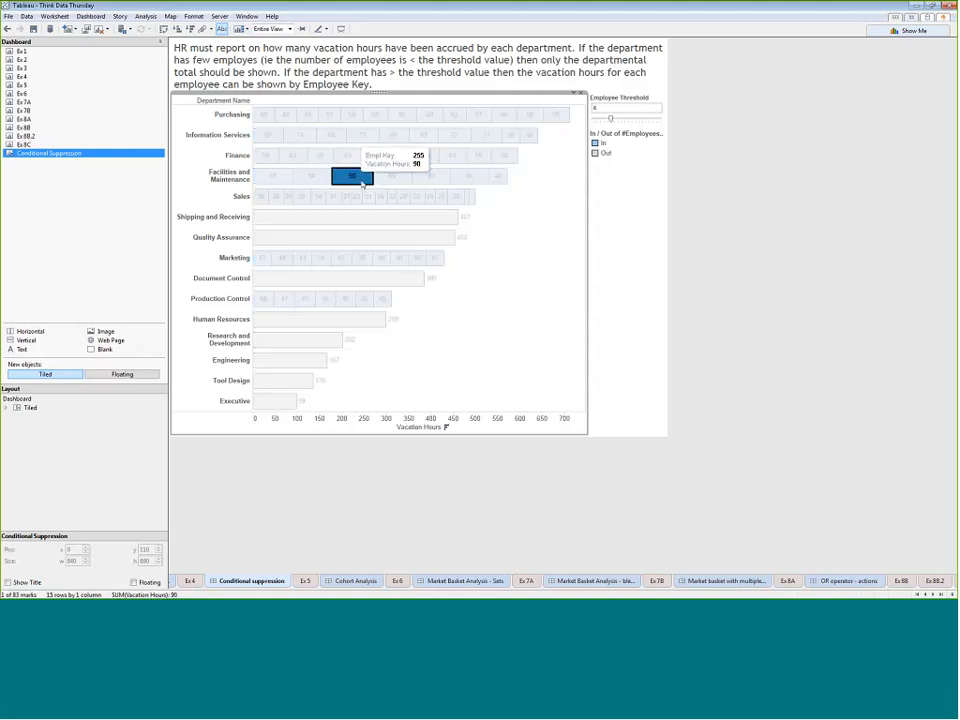
{"action": "left_click", "coordinate": [368, 180]}
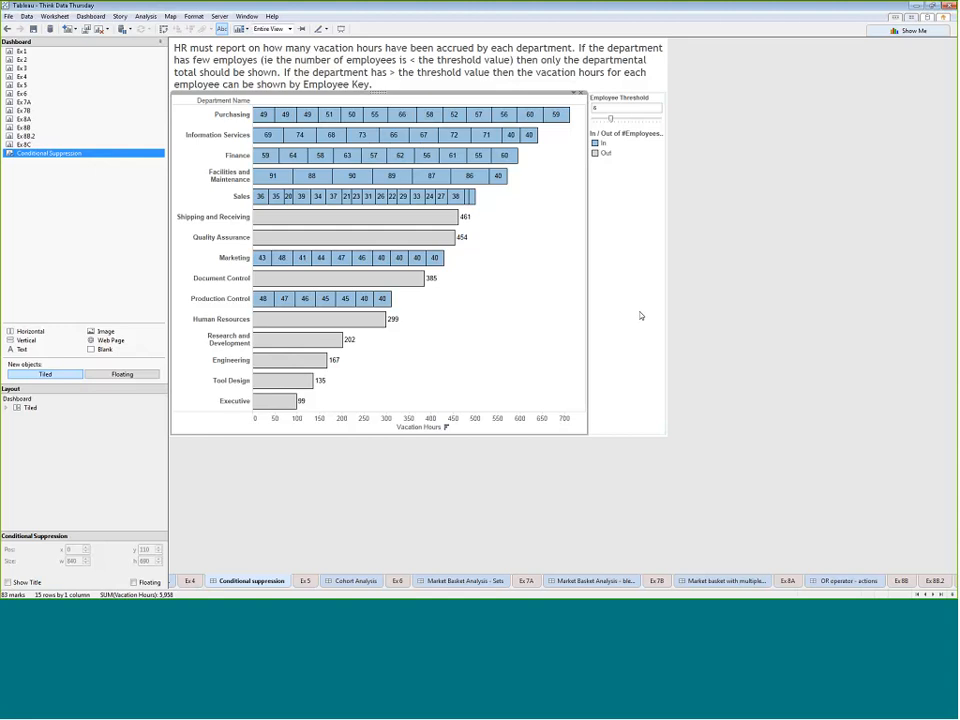
{"action": "left_click", "coordinate": [621, 197]}
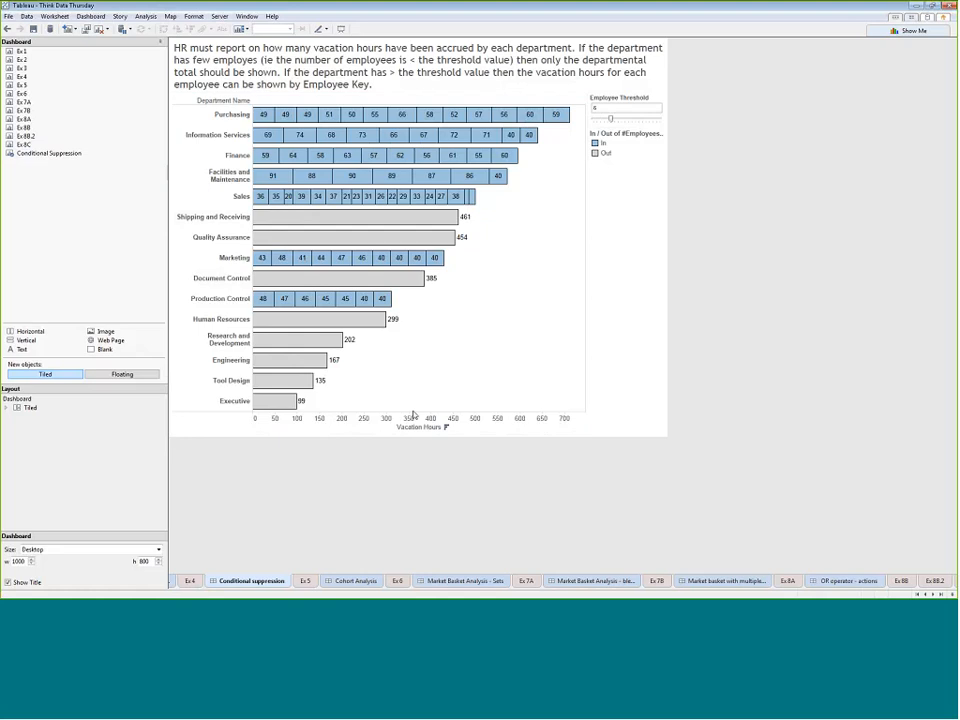
- Open the Ex 5 worksheet and examine the individual employee vacation hours in the Shipping and Receiving department
{"action": "left_click", "coordinate": [306, 582]}
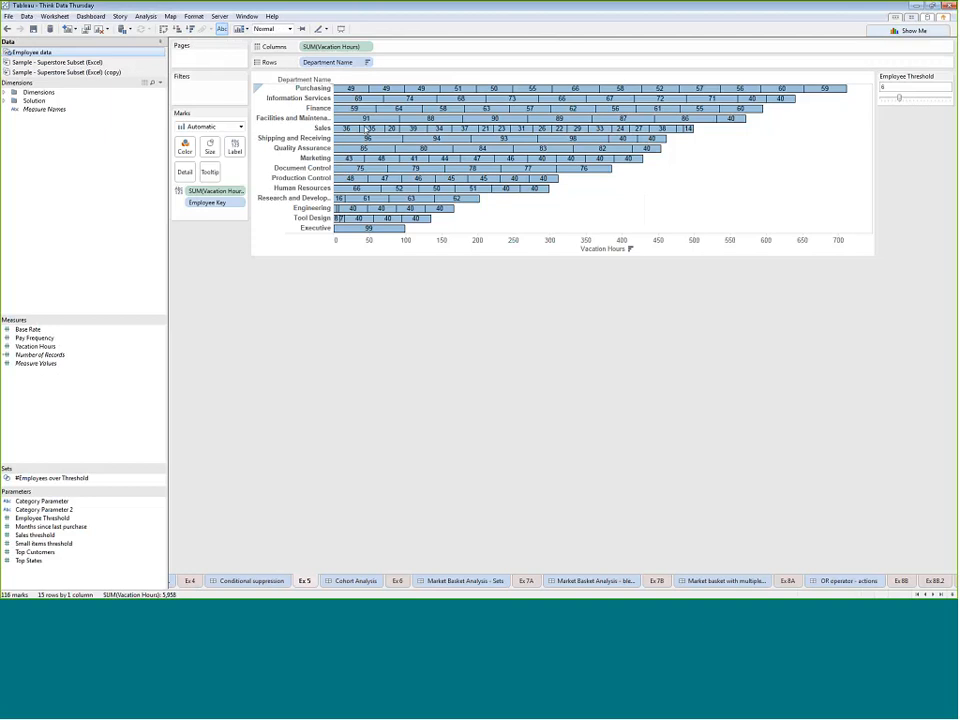
{"action": "left_click", "coordinate": [300, 138]}
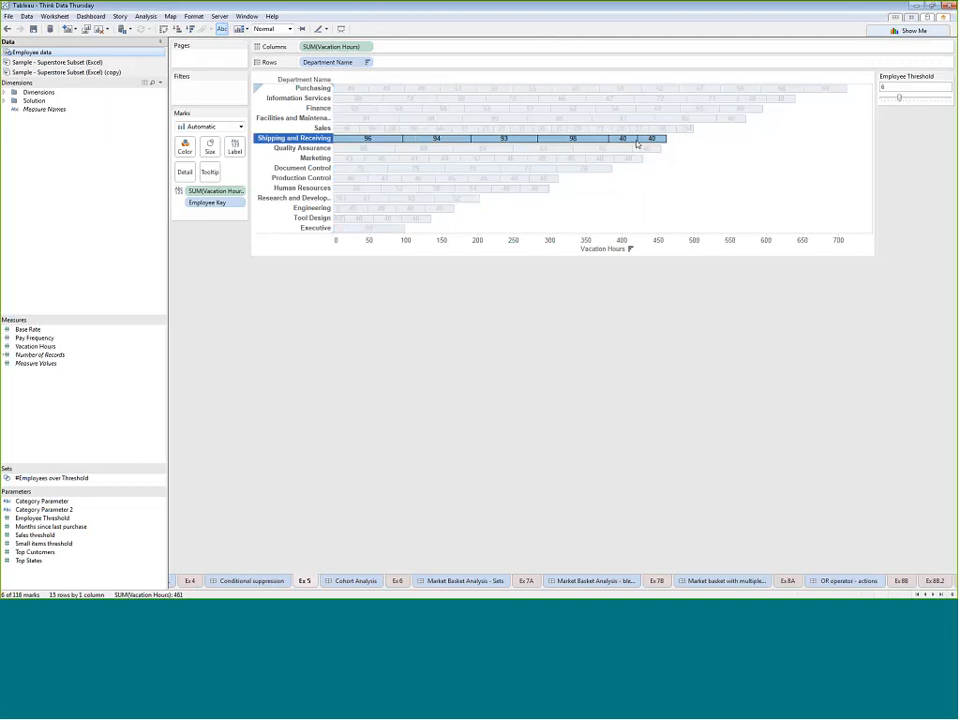
{"action": "mouse_move", "coordinate": [655, 141]}
{"action": "left_click", "coordinate": [621, 138]}
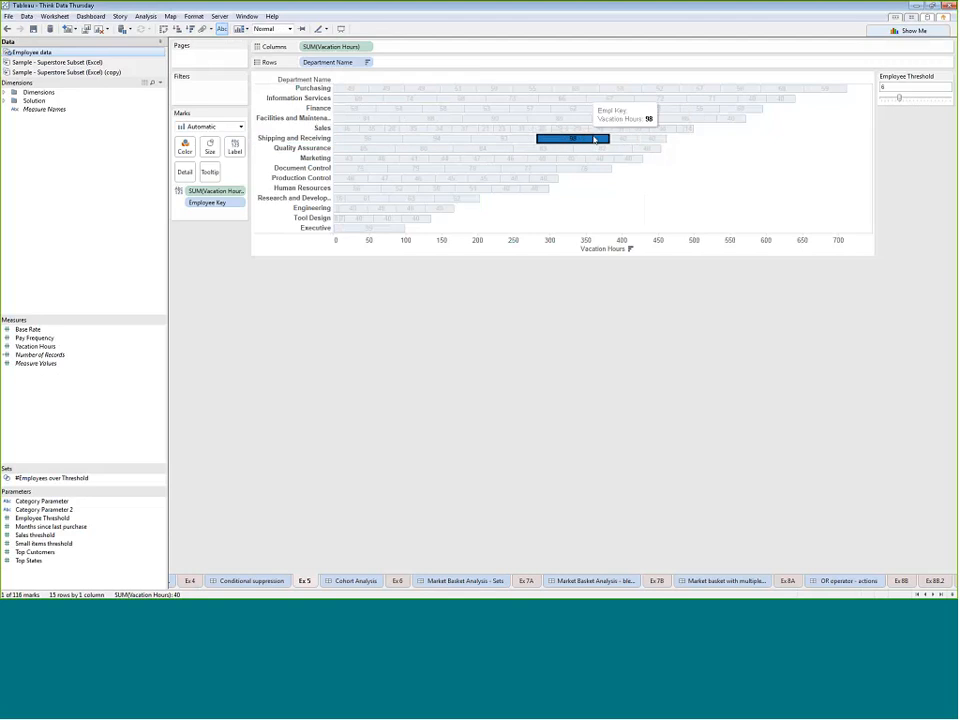
{"action": "left_click", "coordinate": [746, 184]}
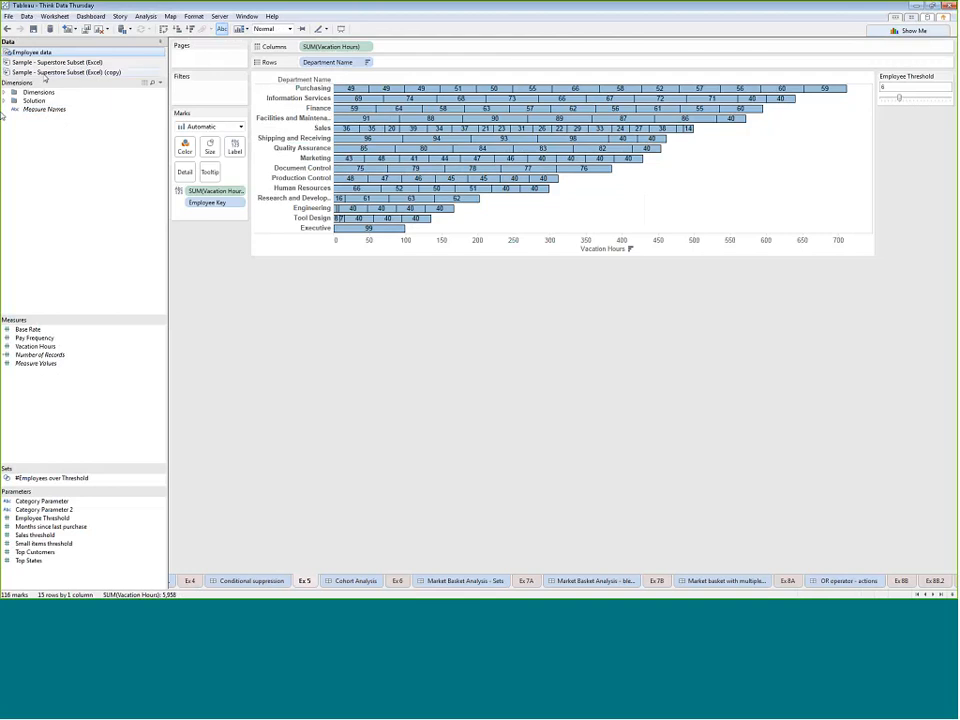
- Find the Department Name dimension in the Employee data source and start a new set from it
{"action": "left_click", "coordinate": [8, 93]}
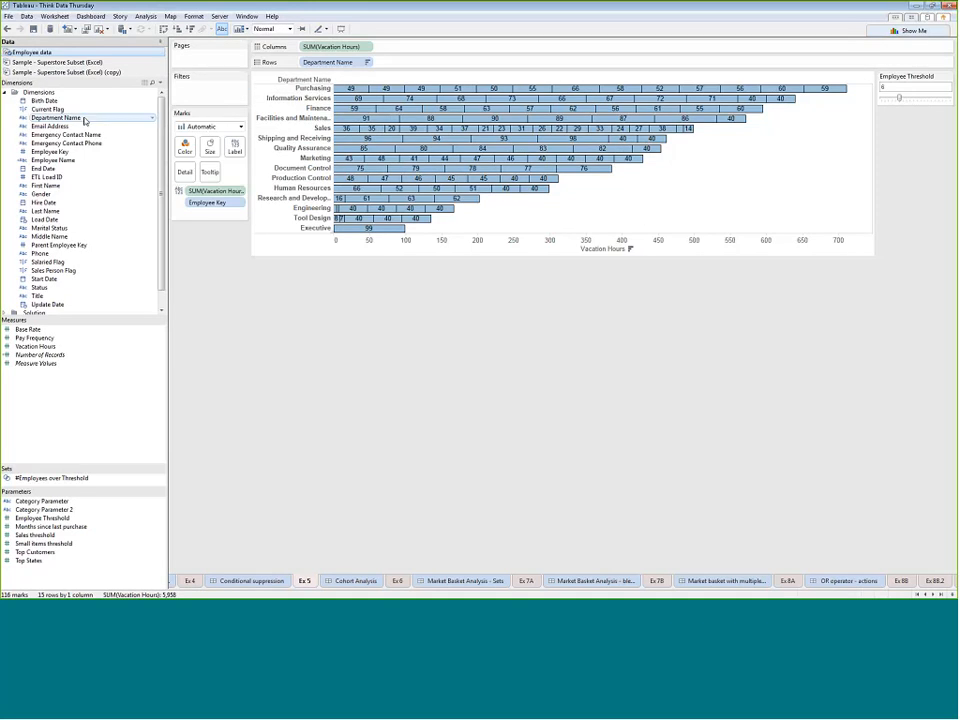
{"action": "scroll", "coordinate": [81, 189], "scroll_direction": "down", "scroll_amount": 1}
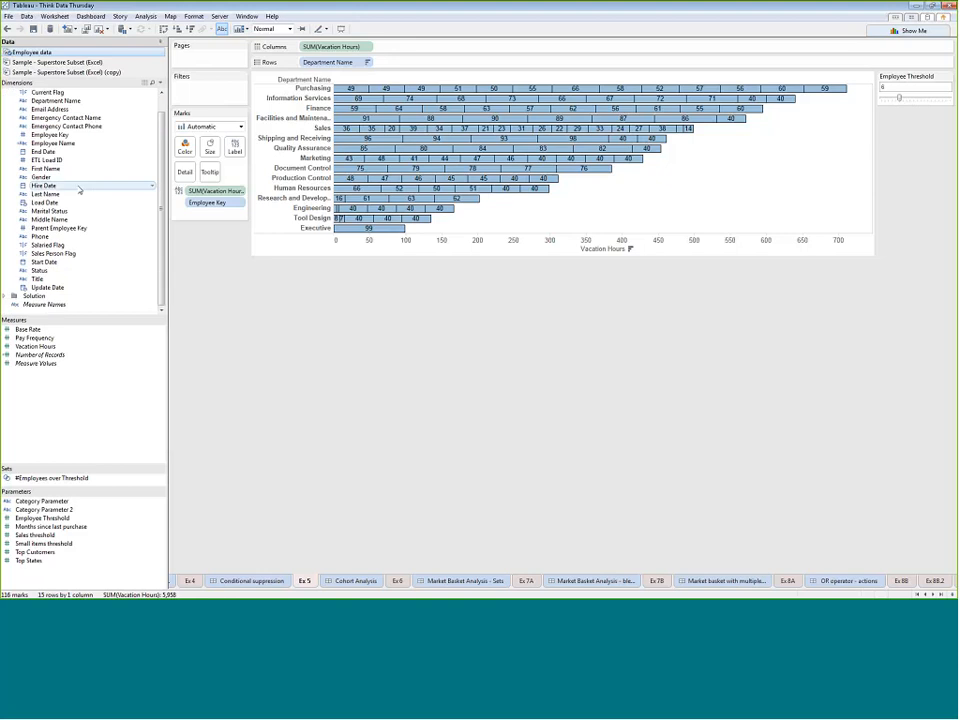
{"action": "scroll", "coordinate": [80, 190], "scroll_direction": "up", "scroll_amount": 1}
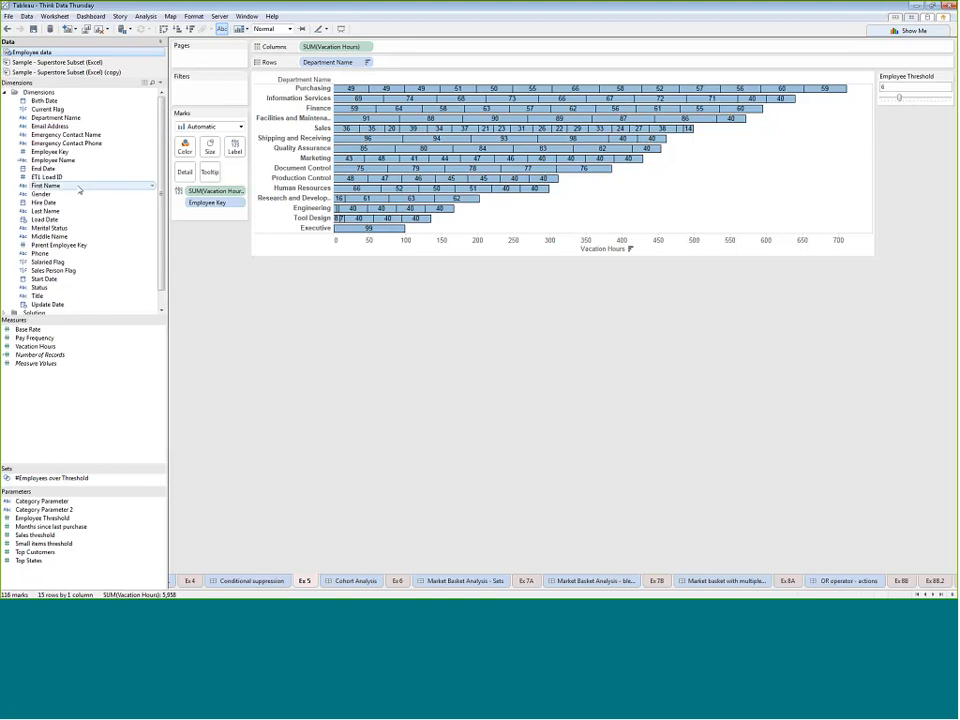
{"action": "left_click", "coordinate": [152, 82]}
{"action": "type", "text": "dep"}
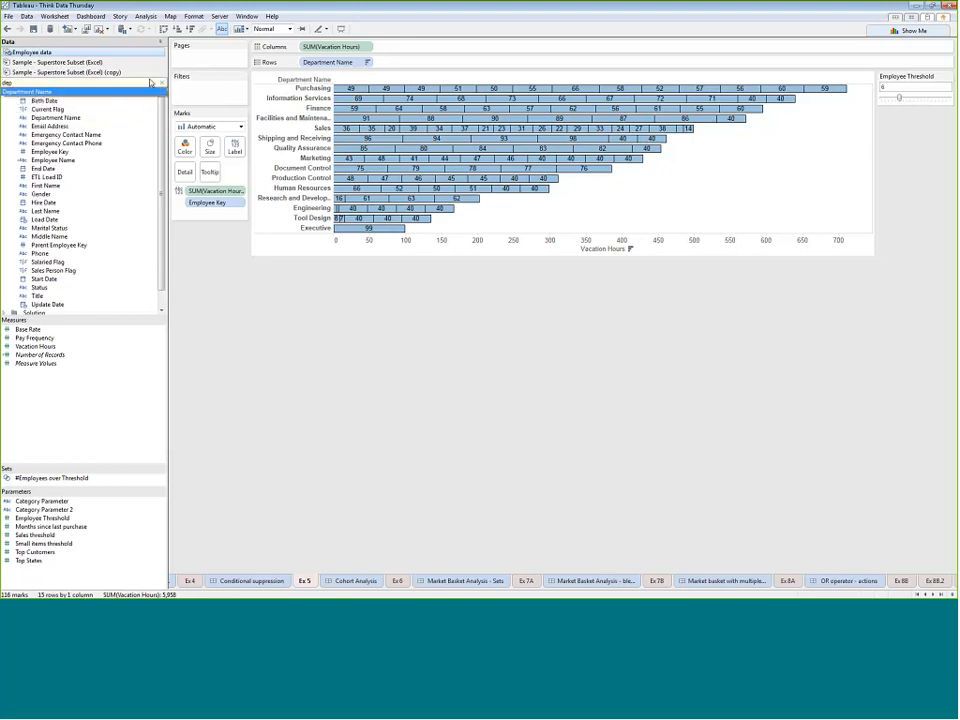
{"action": "key", "text": "Return"}
{"action": "right_click", "coordinate": [121, 100]}
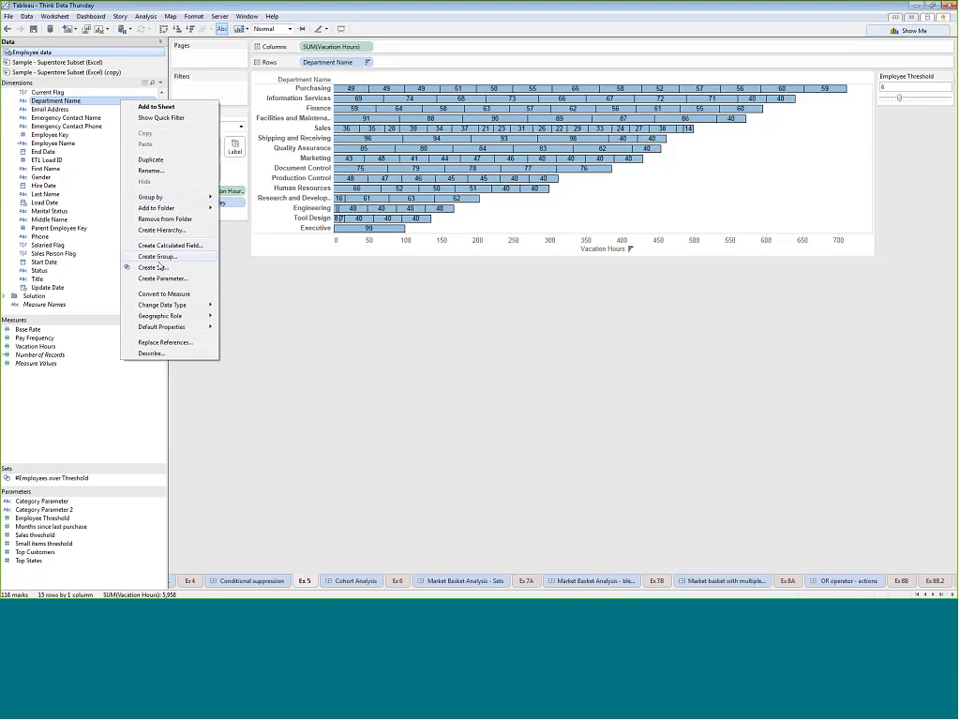
{"action": "left_click", "coordinate": [155, 268]}
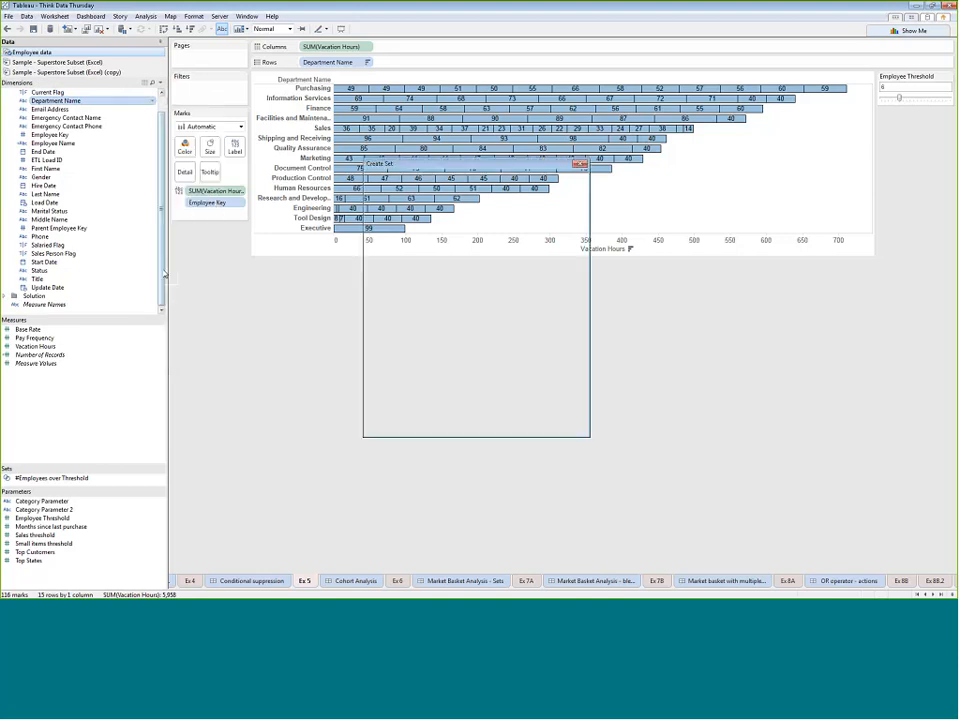
- Base the set's condition on a formula that counts distinct employees with COUNTD([Employee Key])
{"action": "left_click", "coordinate": [417, 193]}
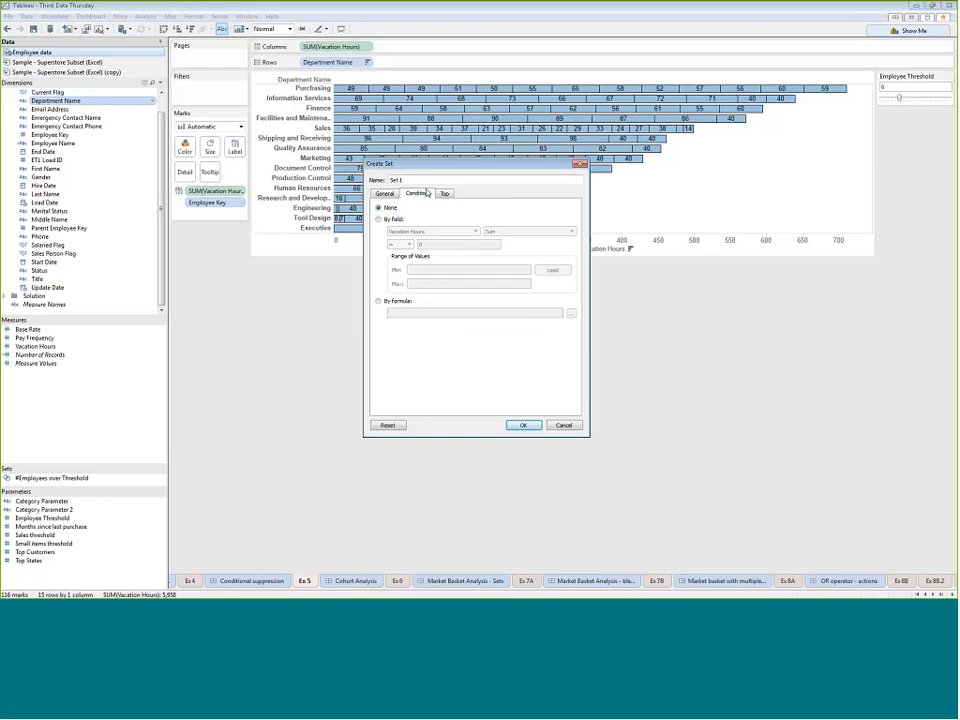
{"action": "left_click", "coordinate": [379, 301]}
{"action": "left_click", "coordinate": [503, 312]}
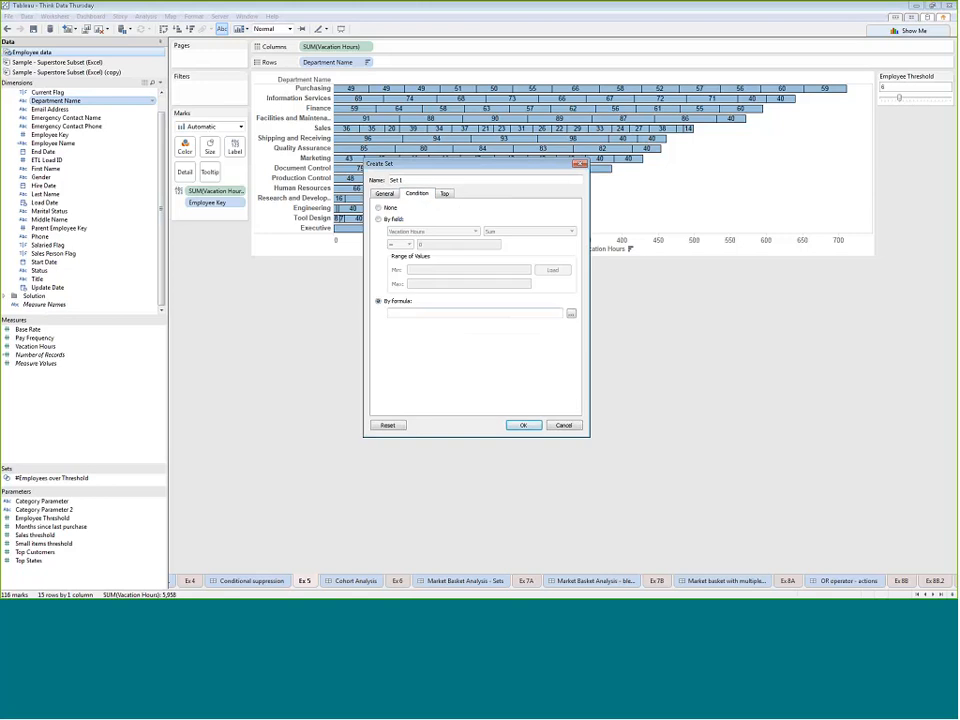
{"action": "left_click", "coordinate": [572, 314]}
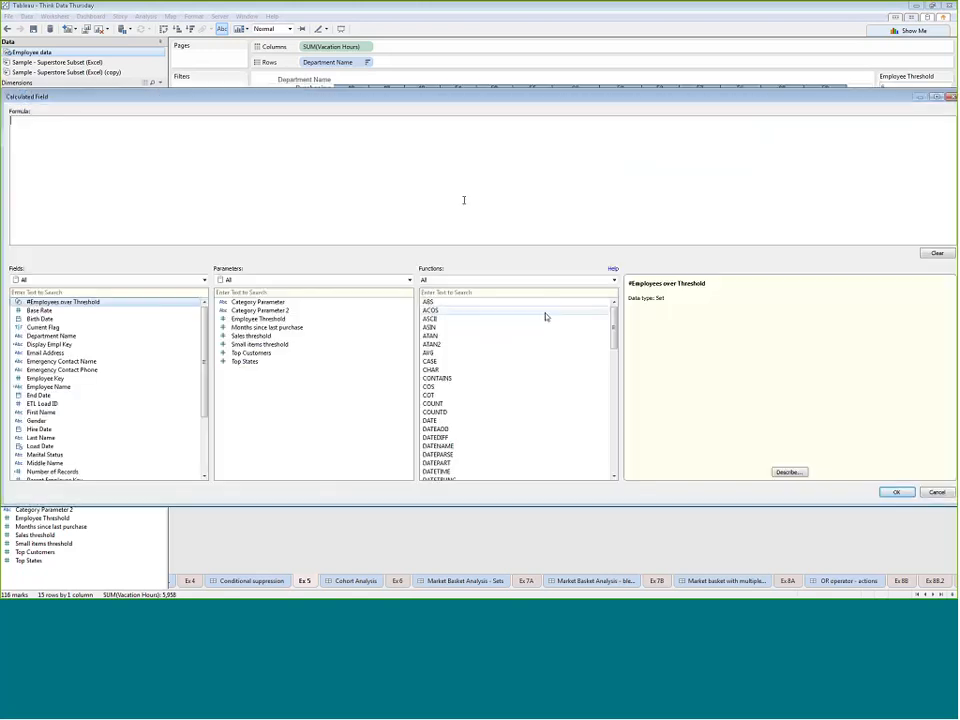
{"action": "left_click", "coordinate": [506, 281]}
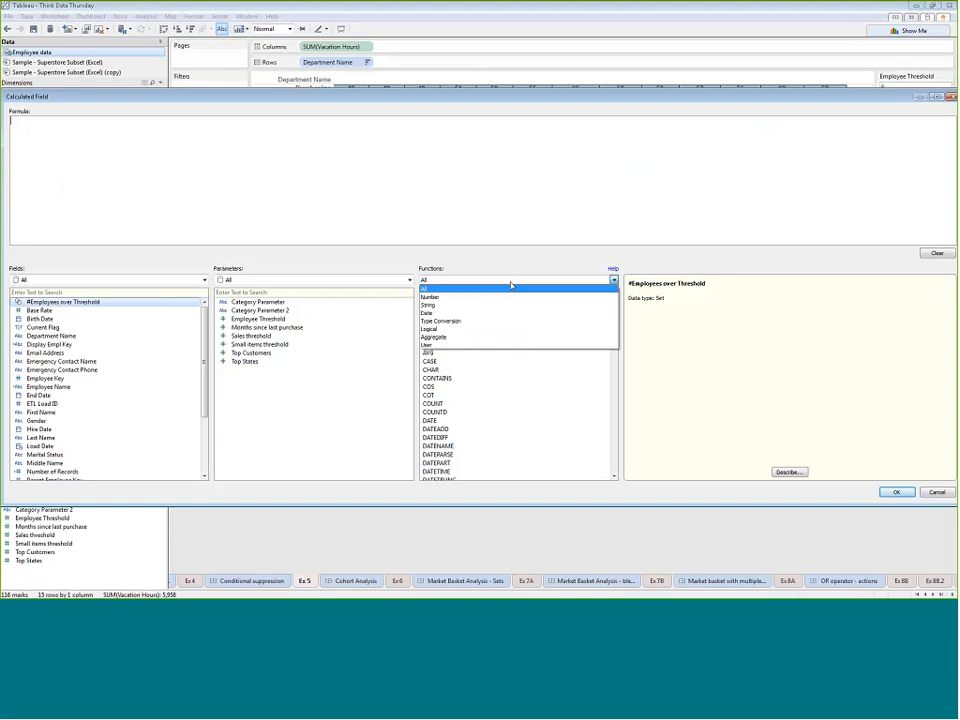
{"action": "left_click", "coordinate": [464, 337]}
{"action": "double_click", "coordinate": [434, 318]}
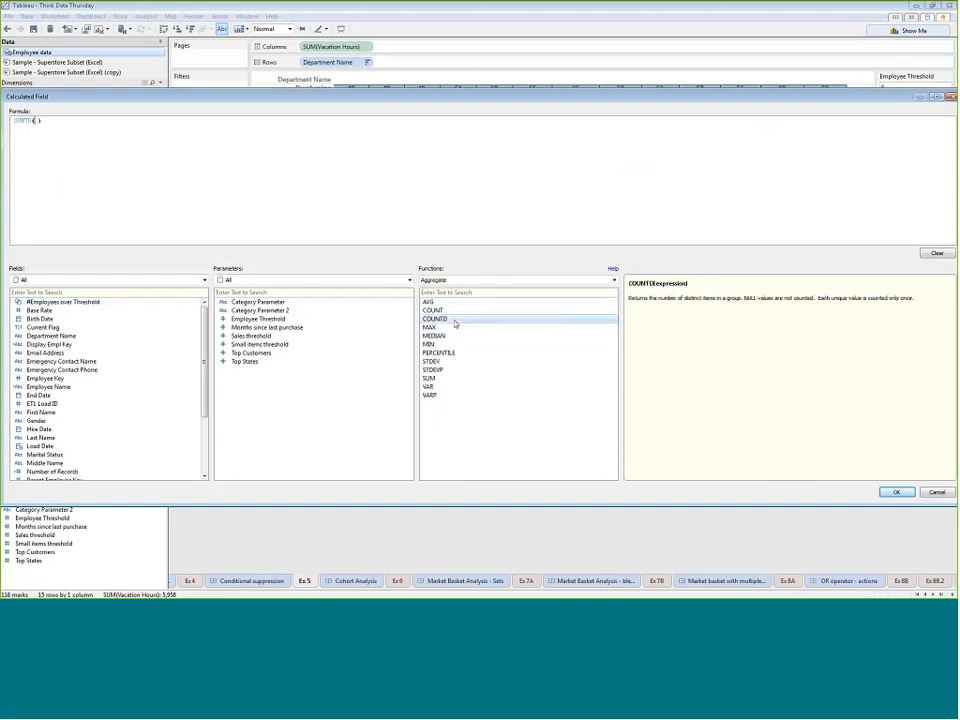
{"action": "left_click", "coordinate": [137, 304]}
{"action": "left_click", "coordinate": [139, 292]}
{"action": "type", "text": "emp"}
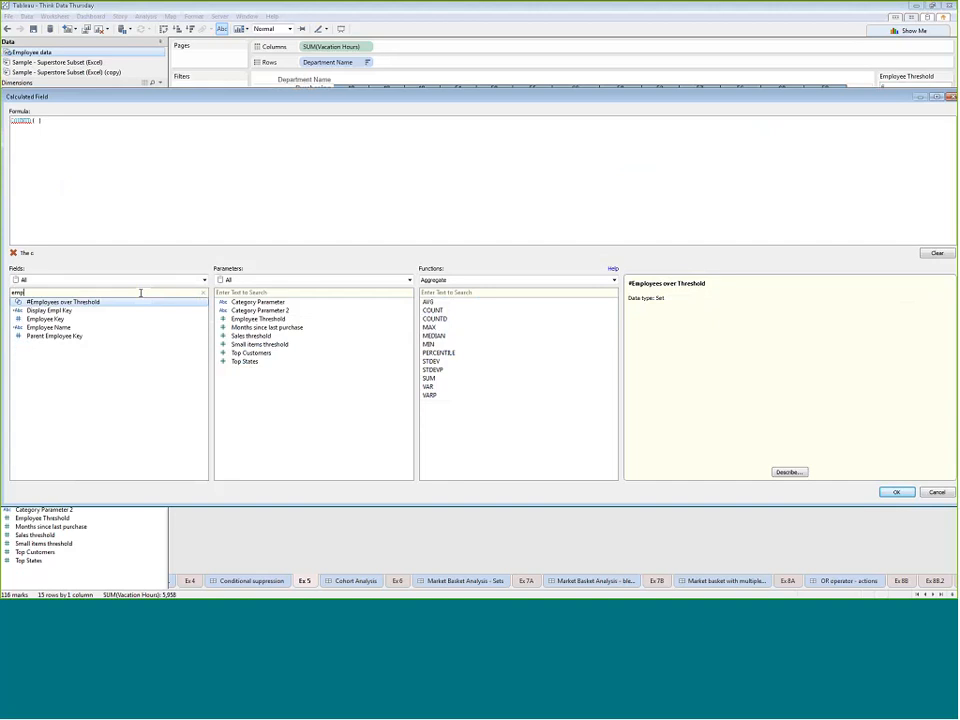
{"action": "double_click", "coordinate": [66, 320]}
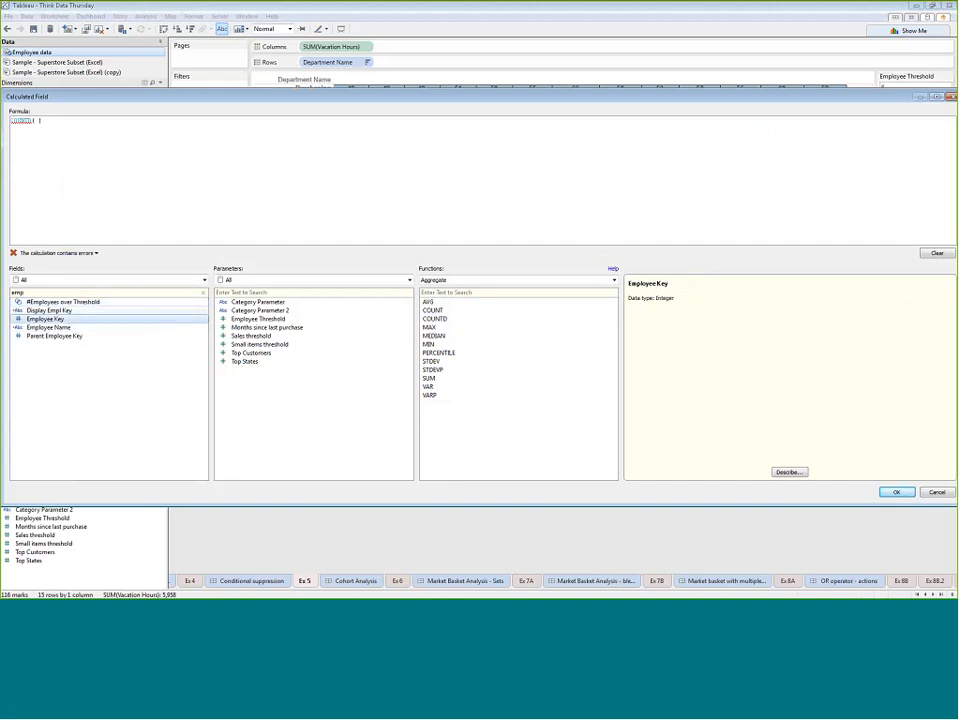
{"action": "left_click", "coordinate": [265, 130]}
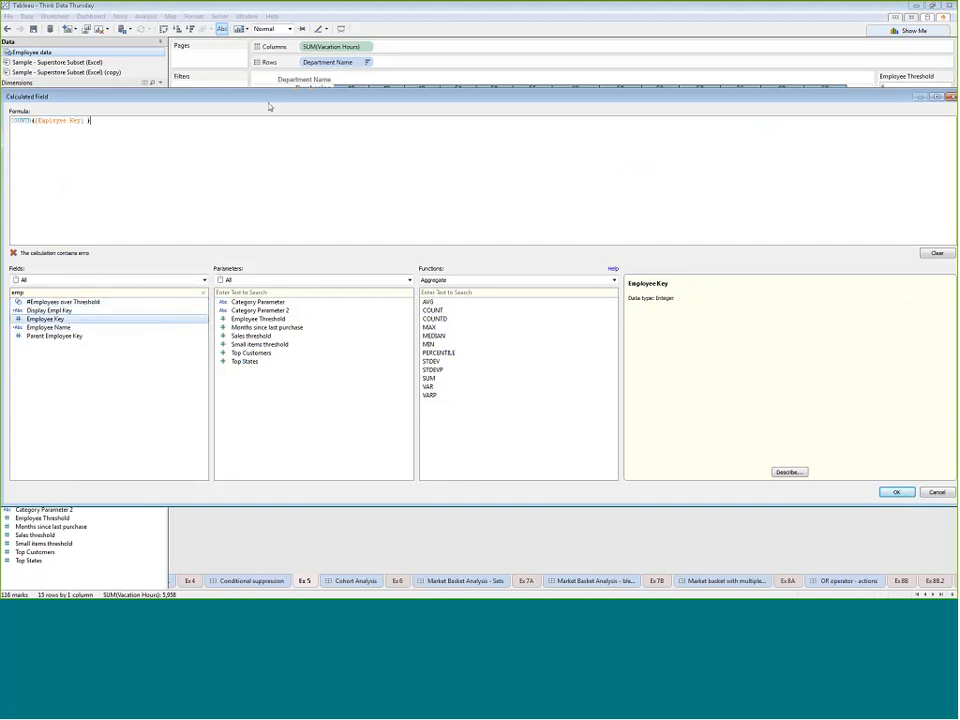
- Complete the condition formula with > [Employee Threshold] using the parameter, and accept it
{"action": "left_click_drag", "start_coordinate": [267, 98], "coordinate": [275, 224]}
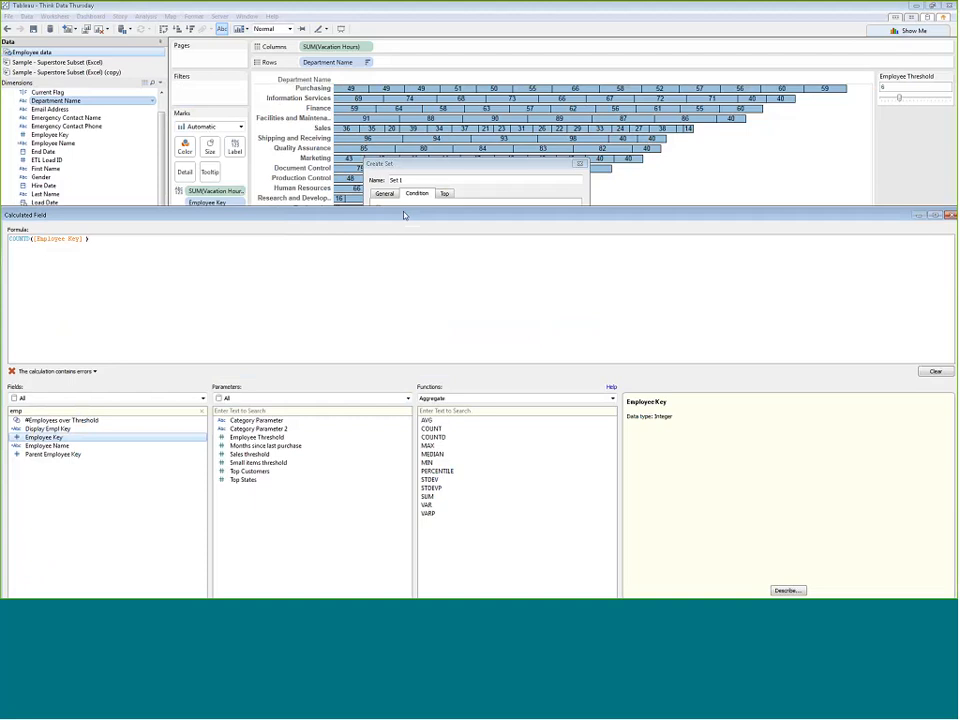
{"action": "type", "text": ">"}
{"action": "double_click", "coordinate": [322, 438]}
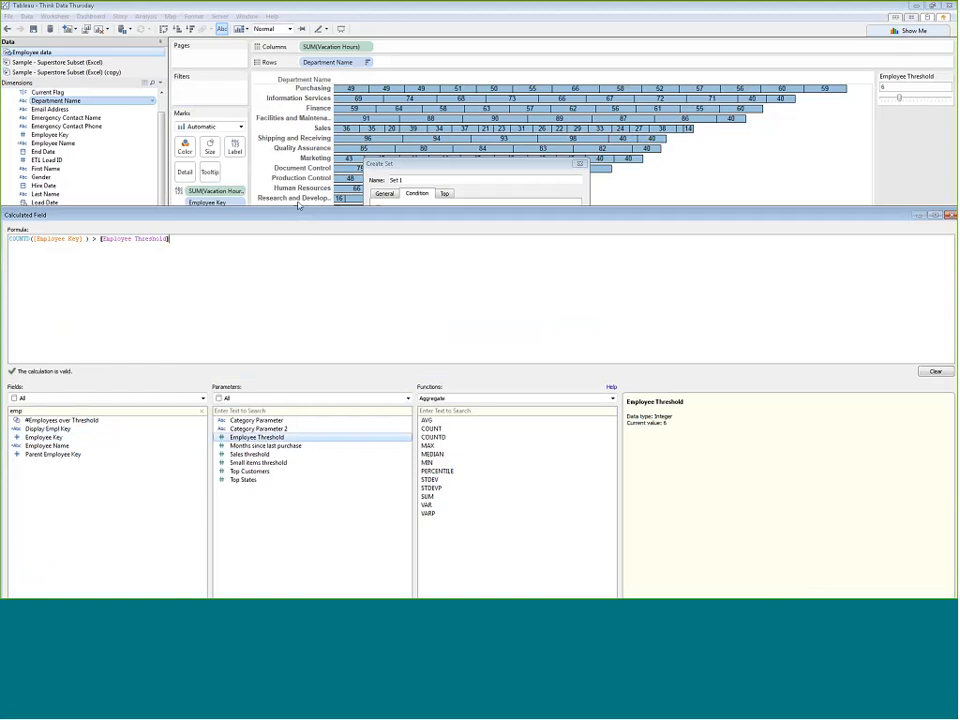
{"action": "left_click_drag", "start_coordinate": [298, 218], "coordinate": [298, 98]}
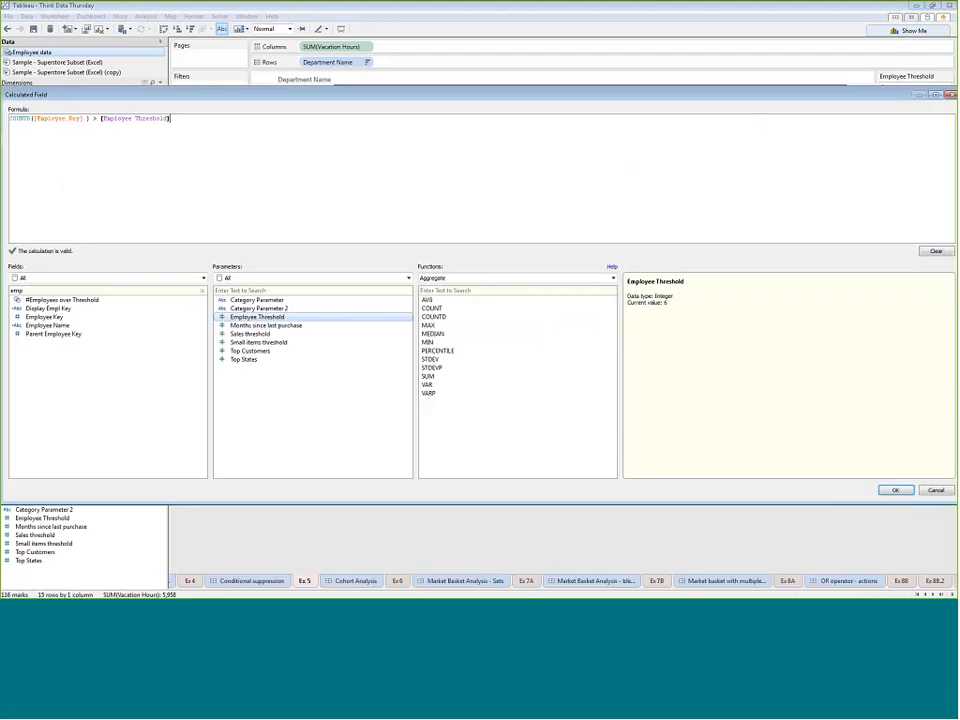
{"action": "left_click", "coordinate": [896, 491]}
- Name the set "departments with more than X employees" and create it
{"action": "left_click_drag", "start_coordinate": [456, 178], "coordinate": [369, 181]}
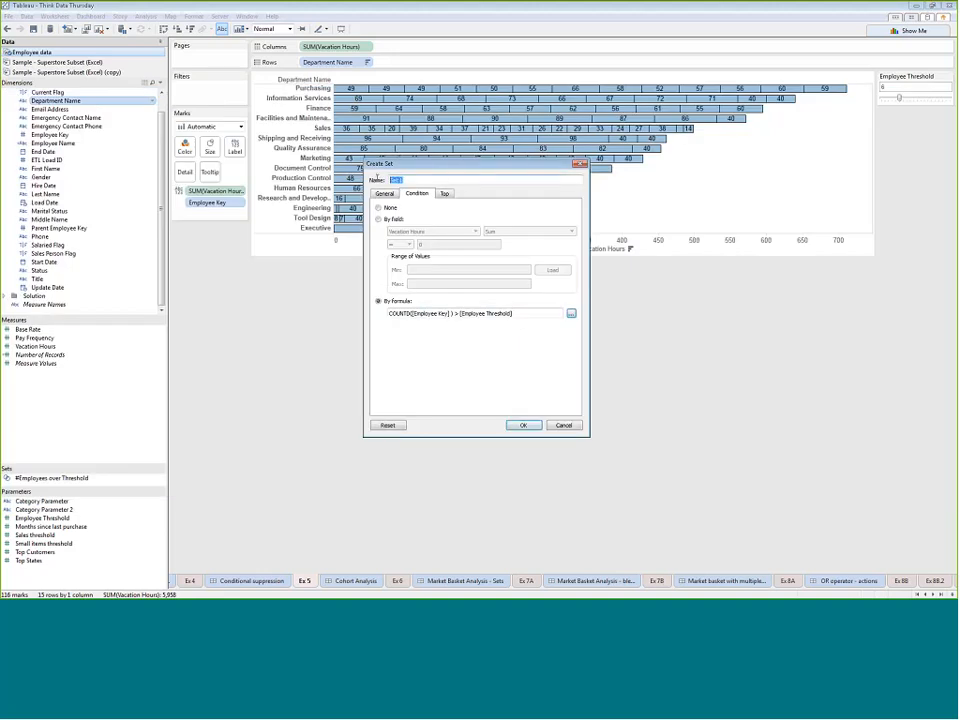
{"action": "type", "text": "departmen"}
{"action": "key", "text": "BackSpace"}
{"action": "type", "text": "nts with more than X emp"}
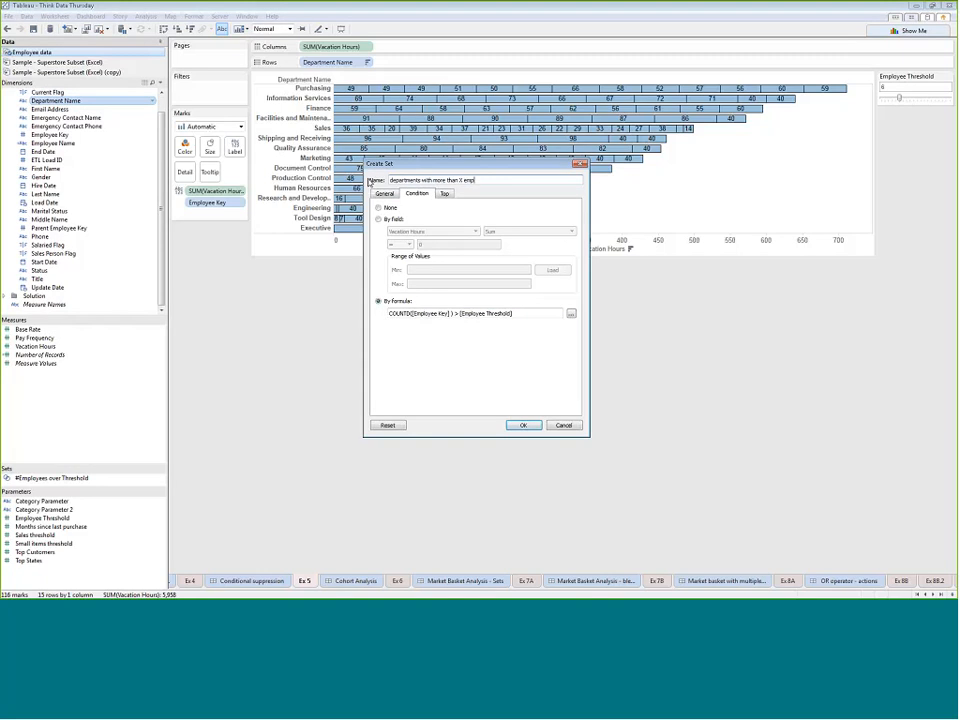
{"action": "type", "text": "loyees"}
{"action": "left_click", "coordinate": [524, 426]}
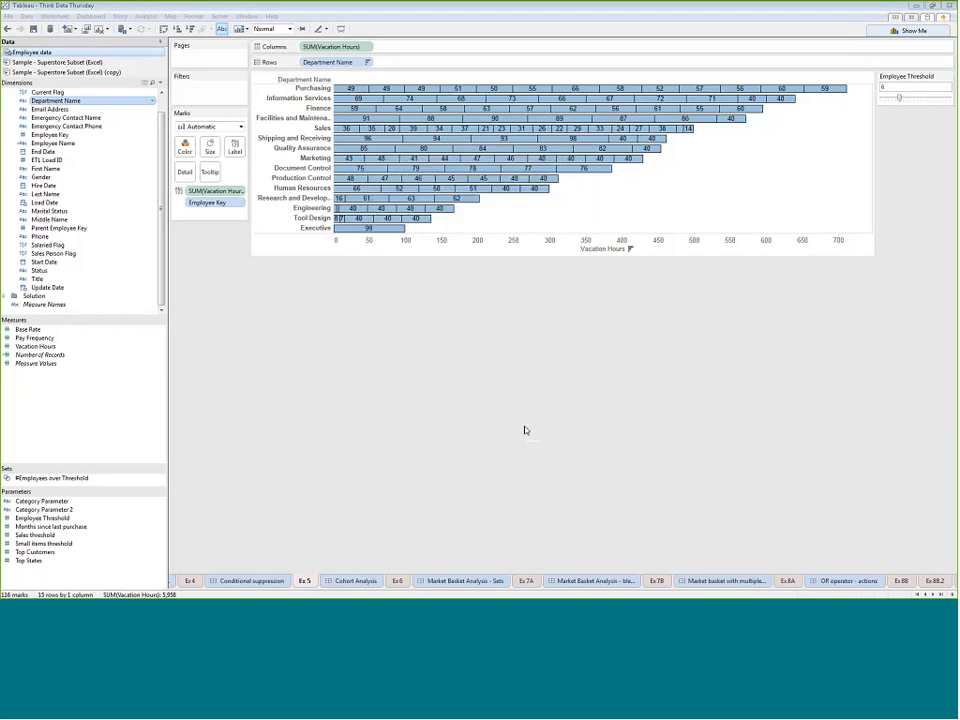
- Enlarge the Sets area and start a calculated field from the "departments with more than X employees" set
{"action": "left_click_drag", "start_coordinate": [122, 464], "coordinate": [133, 412]}
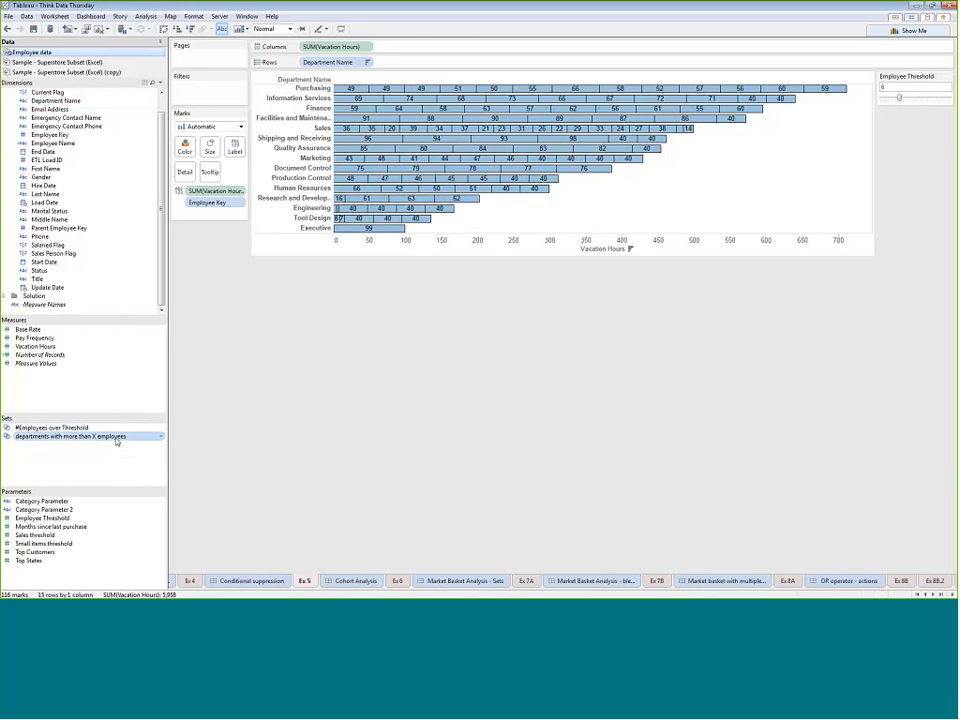
{"action": "right_click", "coordinate": [116, 440]}
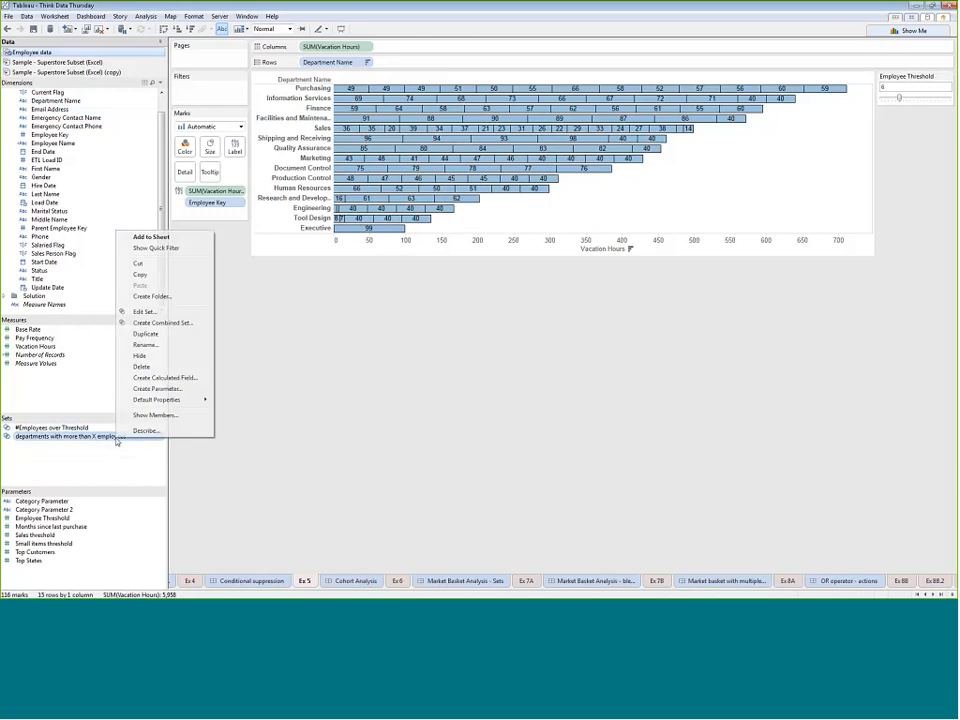
{"action": "left_click", "coordinate": [184, 383]}
{"action": "left_click_drag", "start_coordinate": [223, 107], "coordinate": [355, 233]}
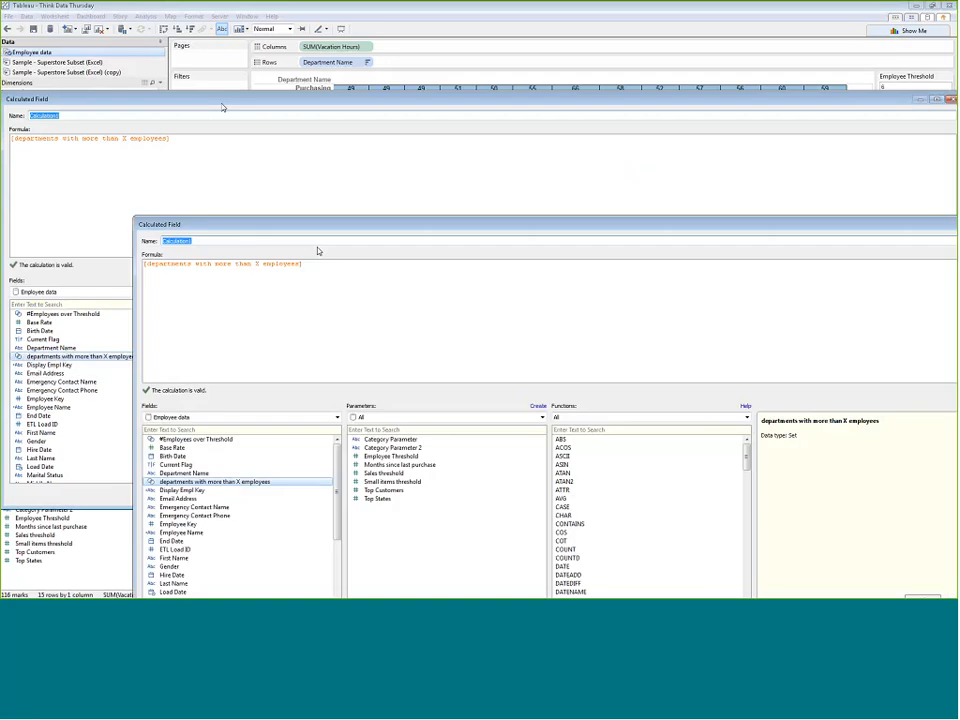
- Write the formula's first part as if [departments with more than X employees] then [Employee Key]
{"action": "left_click", "coordinate": [145, 264]}
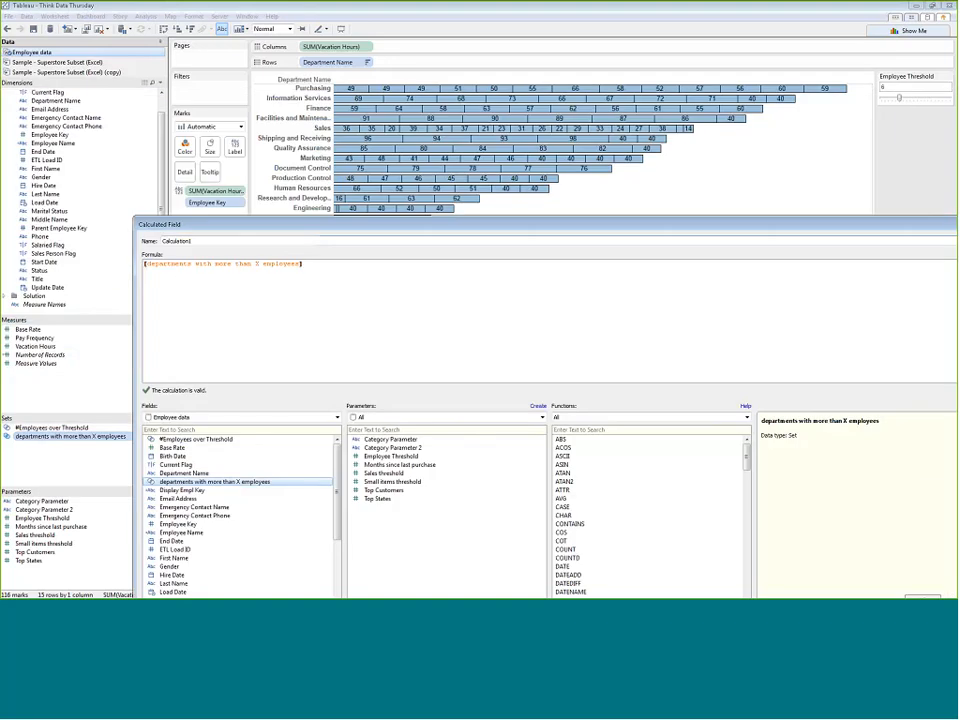
{"action": "type", "text": "if"}
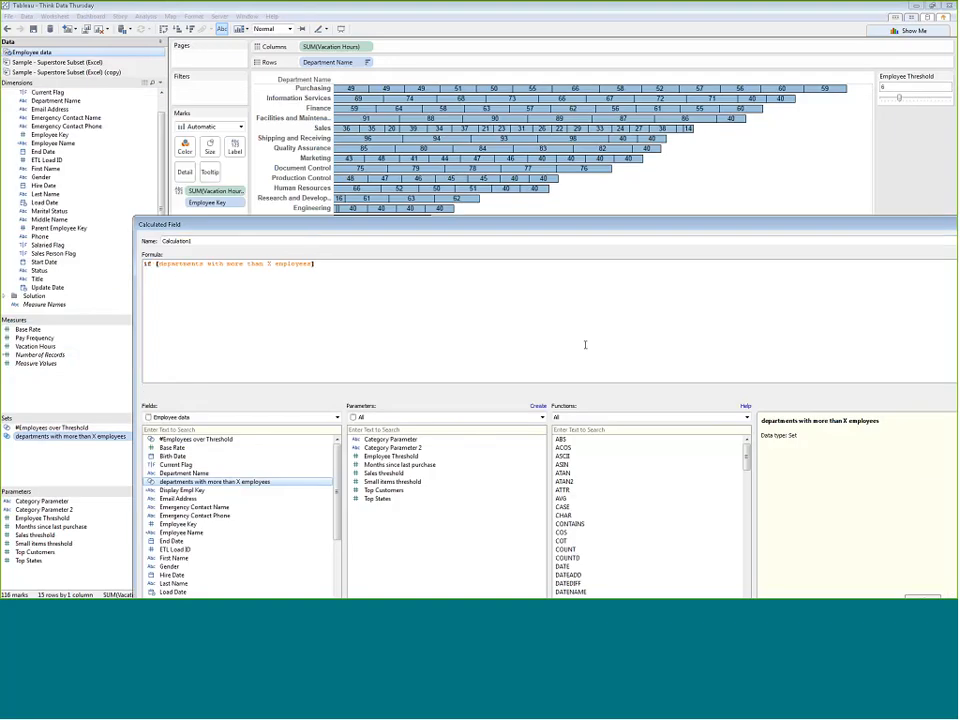
{"action": "type", "text": "  then"}
{"action": "left_click", "coordinate": [220, 429]}
{"action": "type", "text": "empl"}
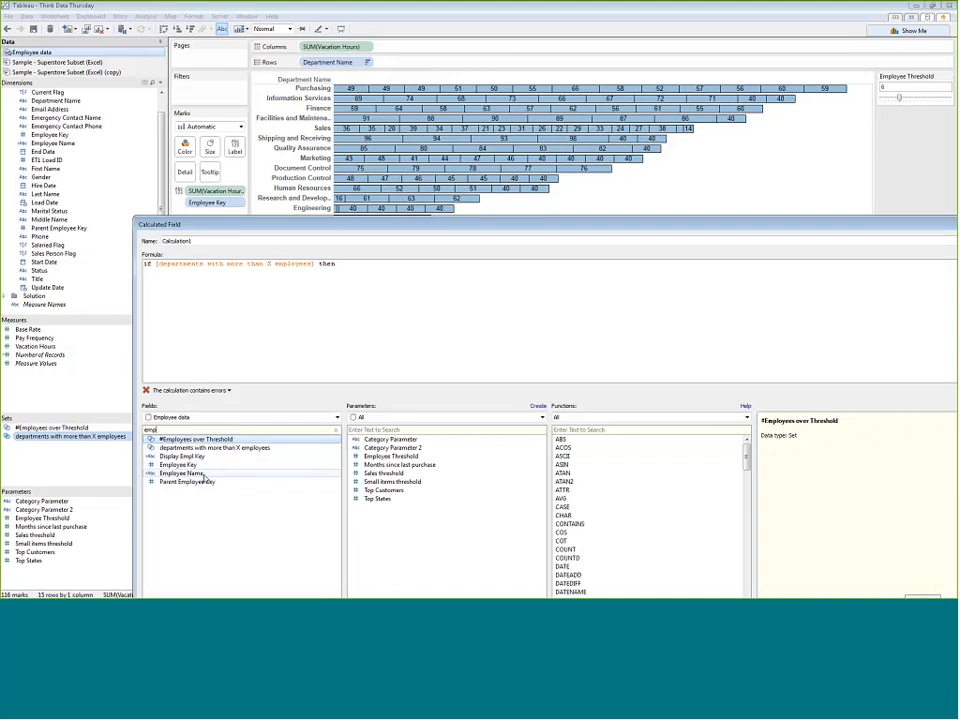
{"action": "double_click", "coordinate": [209, 467]}
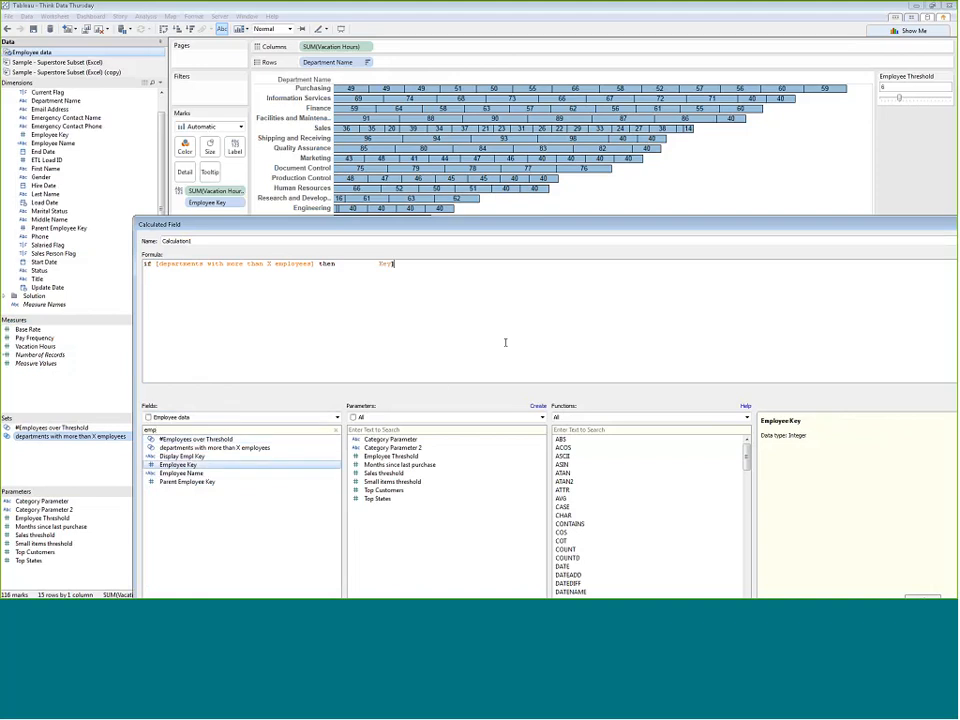
- Complete the IF formula so departments in the set return str([Employee Key]) and all others return "suppressed"
{"action": "type", "text": "then [Employee Key] else \"suppressed\" end"}
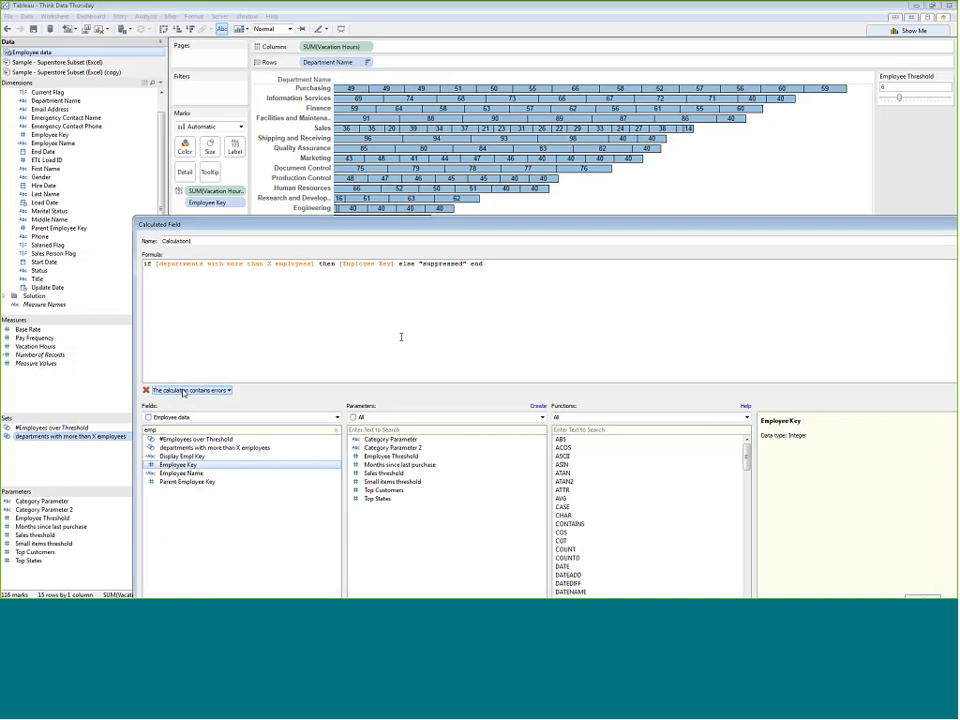
{"action": "mouse_move", "coordinate": [186, 392]}
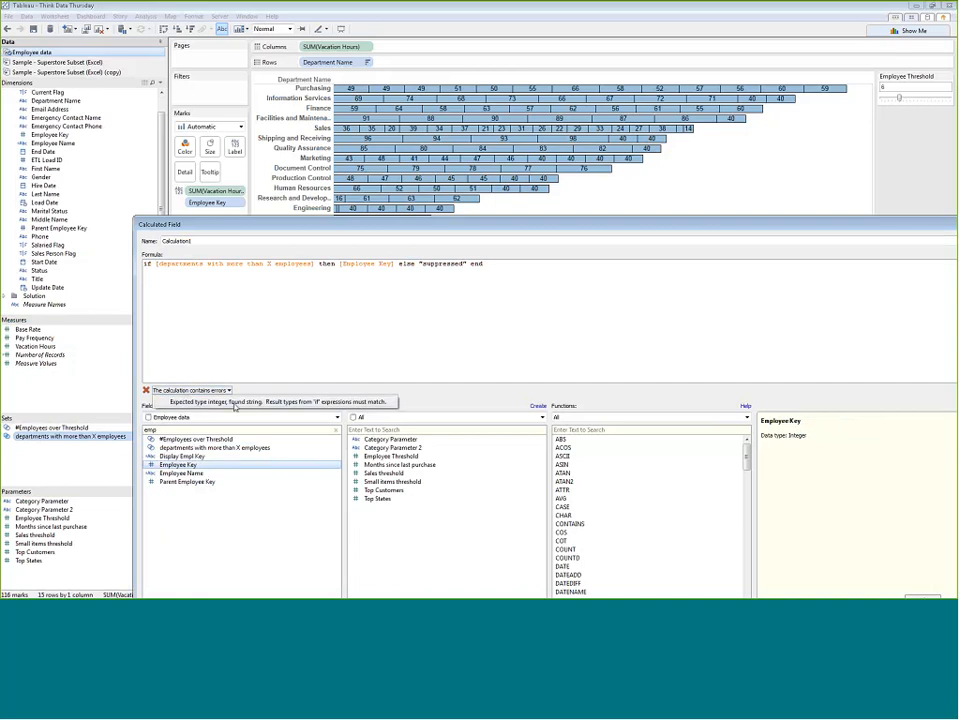
{"action": "left_click", "coordinate": [340, 266]}
{"action": "type", "text": "s"}
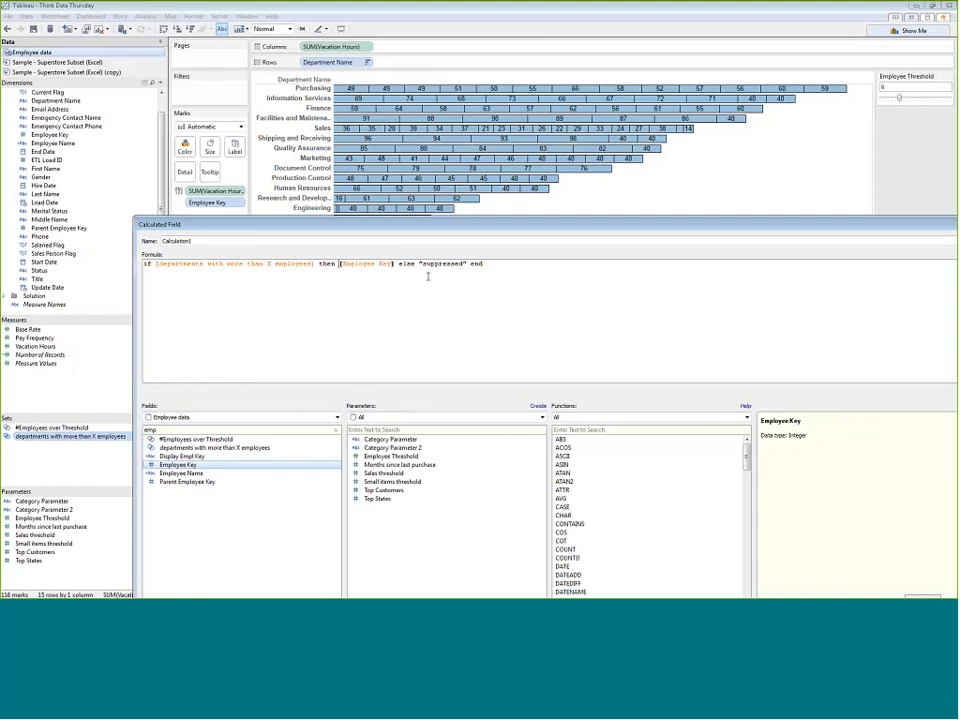
{"action": "type", "text": "tr("}
{"action": "left_click", "coordinate": [411, 264]}
{"action": "type", "text": ")"}
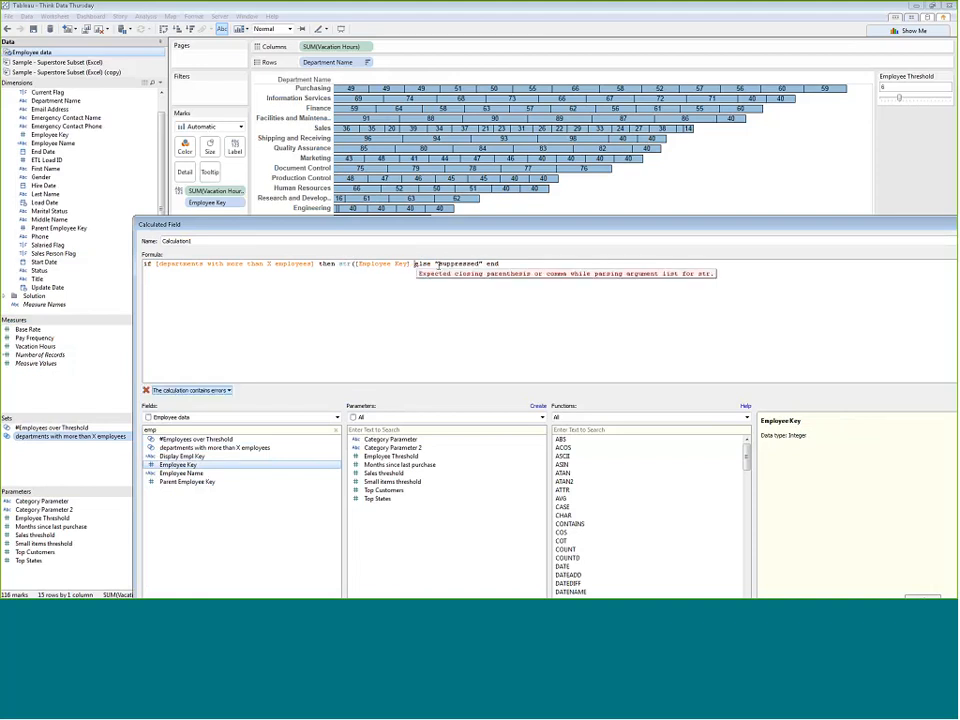
{"action": "type", "text": ")"}
- Name the calculated field "conditional employee key" and save it
{"action": "left_click_drag", "start_coordinate": [240, 241], "coordinate": [2, 250]}
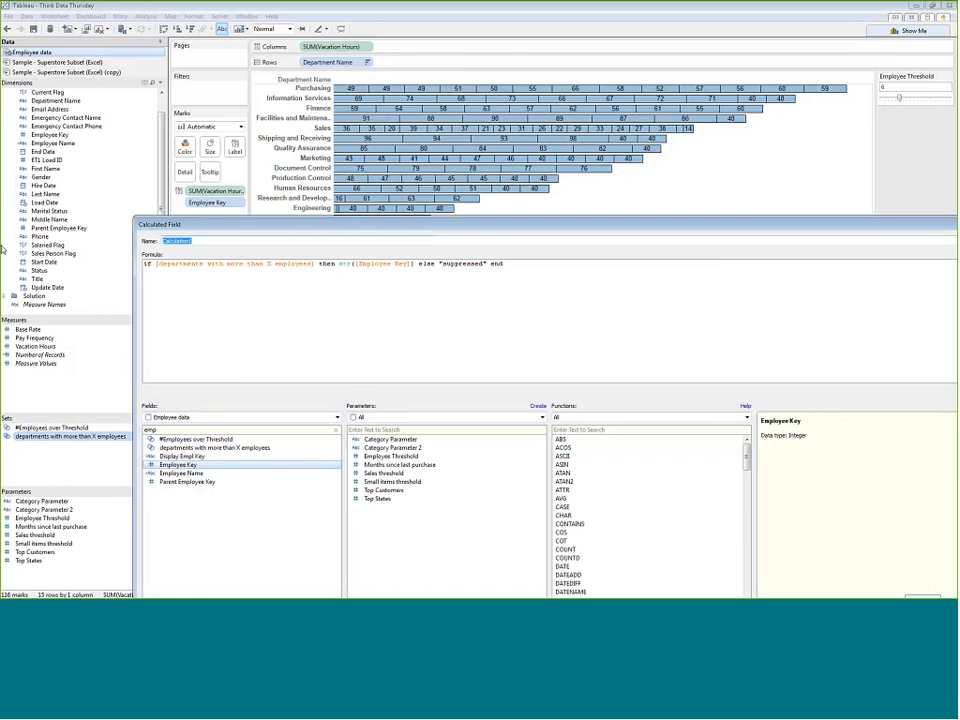
{"action": "type", "text": "conditio"}
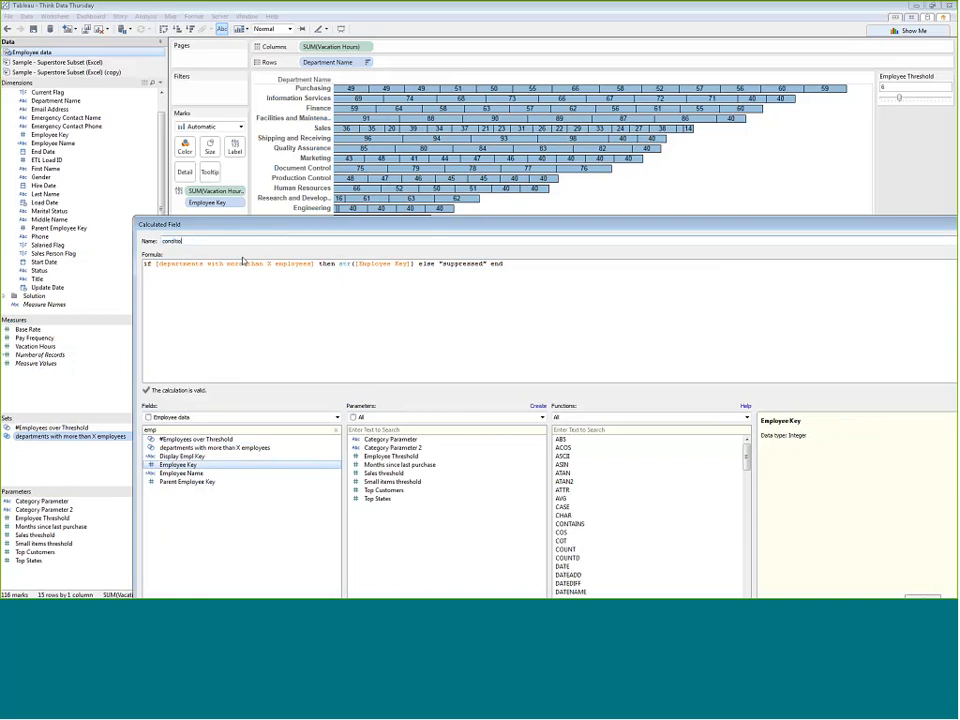
{"action": "type", "text": "nal employee key"}
{"action": "left_click_drag", "start_coordinate": [243, 225], "coordinate": [135, 58]}
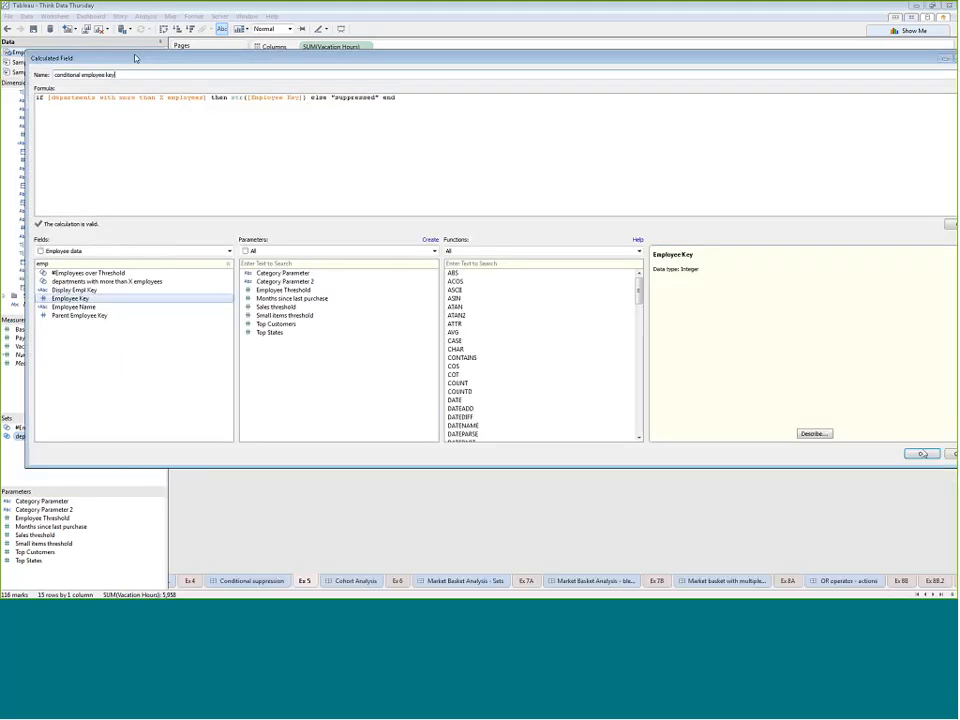
{"action": "left_click", "coordinate": [921, 454]}
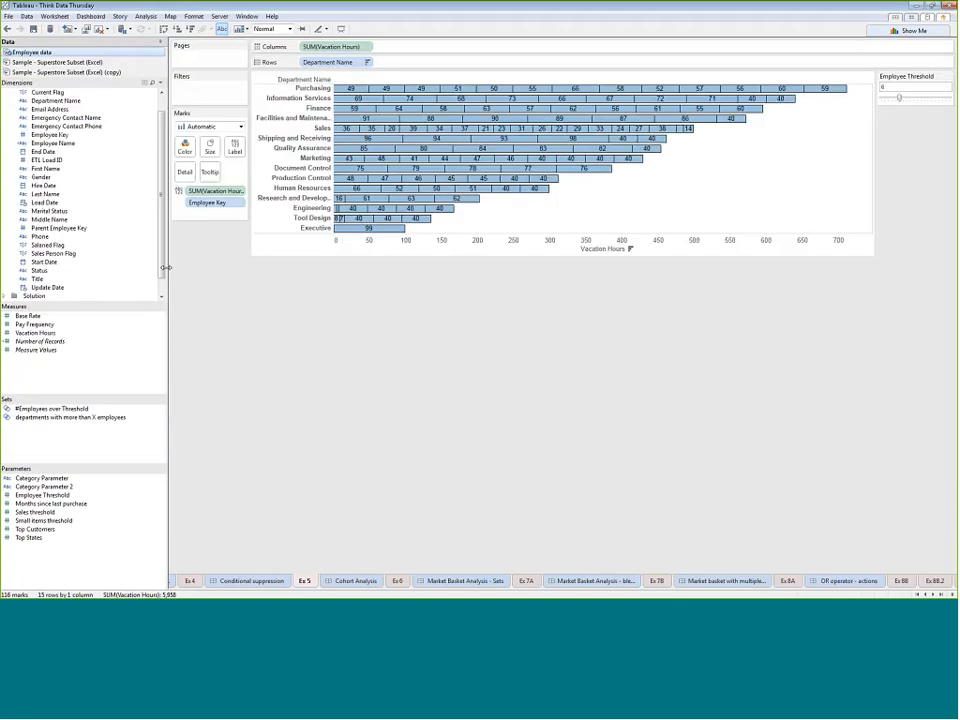
- Replace Employee Key on the marks with conditional employee key, and color the bars by the "departments with more than X employees" set
{"action": "scroll", "coordinate": [161, 237], "scroll_direction": "down", "scroll_amount": 2}
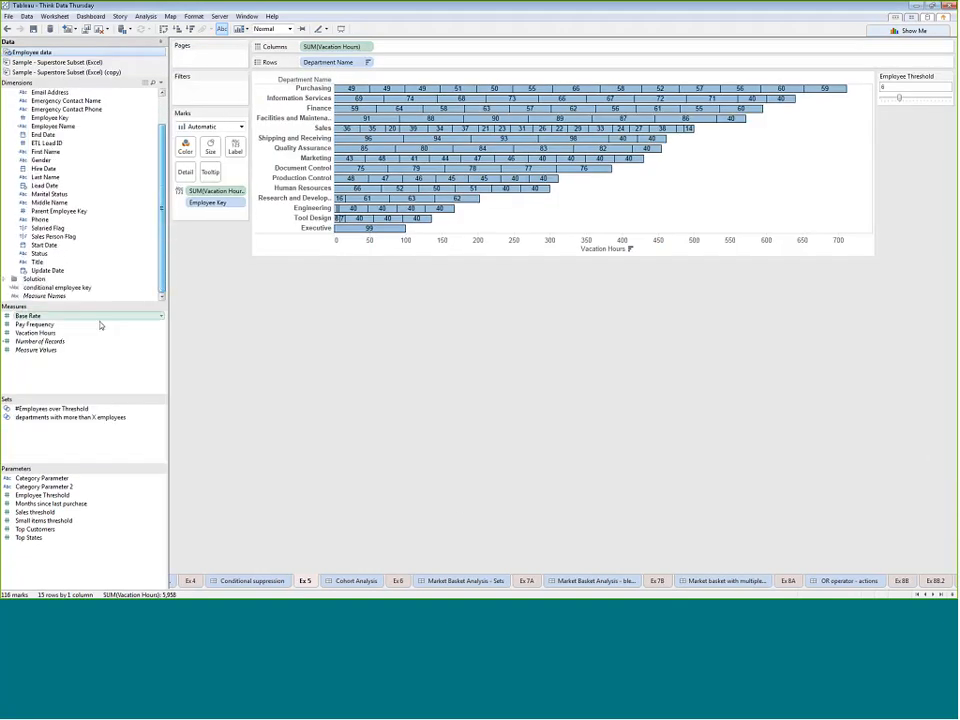
{"action": "left_click_drag", "start_coordinate": [80, 294], "coordinate": [216, 204]}
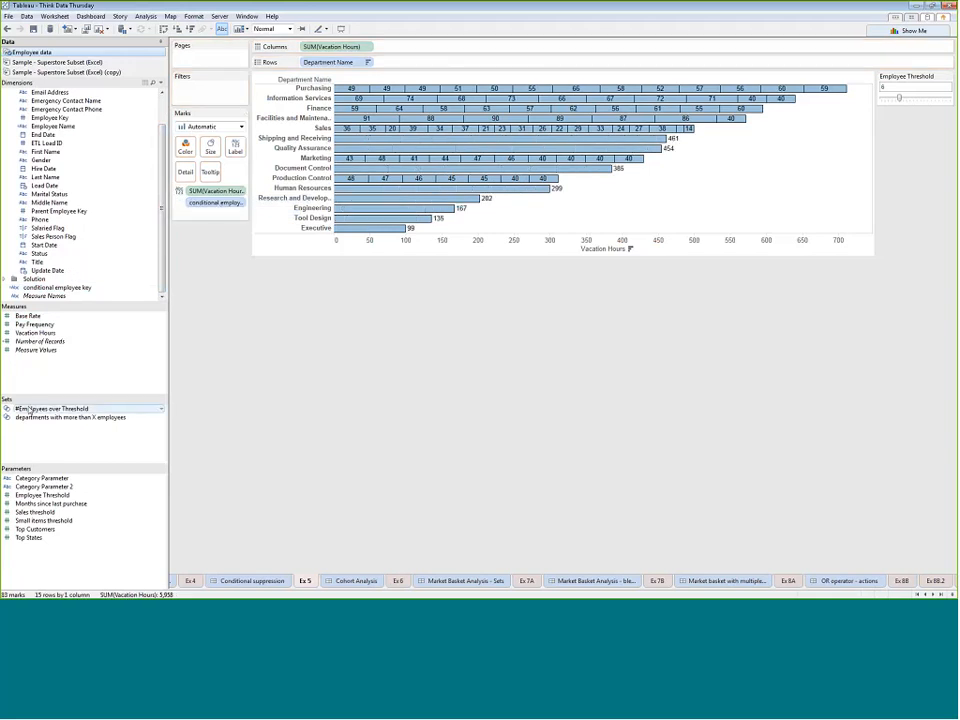
{"action": "left_click_drag", "start_coordinate": [50, 417], "coordinate": [185, 147]}
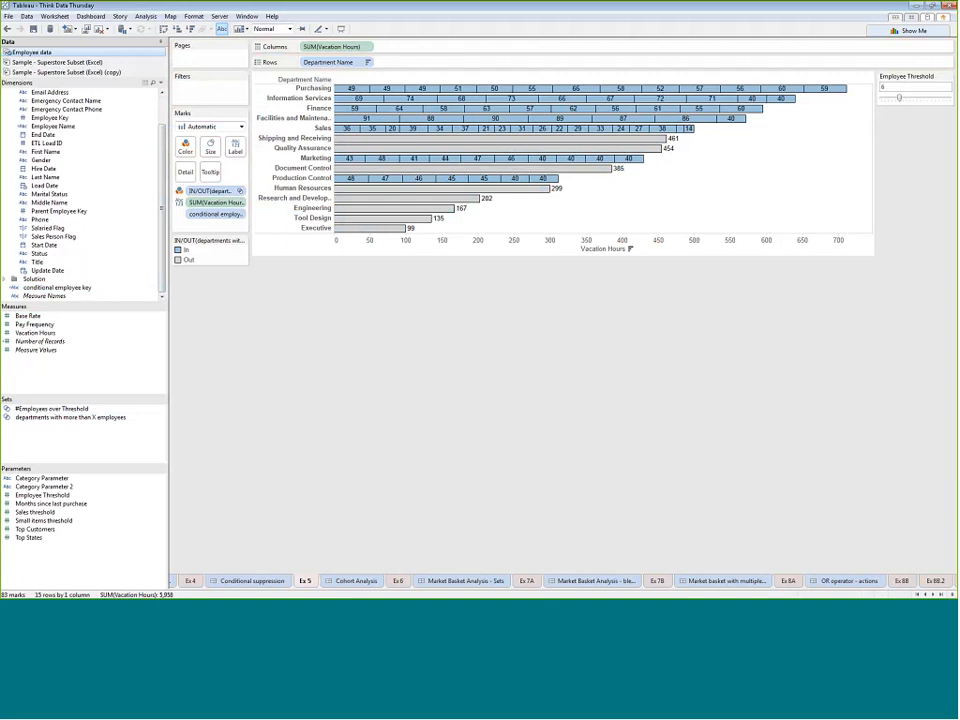
- Open the Cohort Analysis dashboard and examine the running sales lines of the customer cohorts, including the 2012 line's end point
{"action": "left_click", "coordinate": [932, 594]}
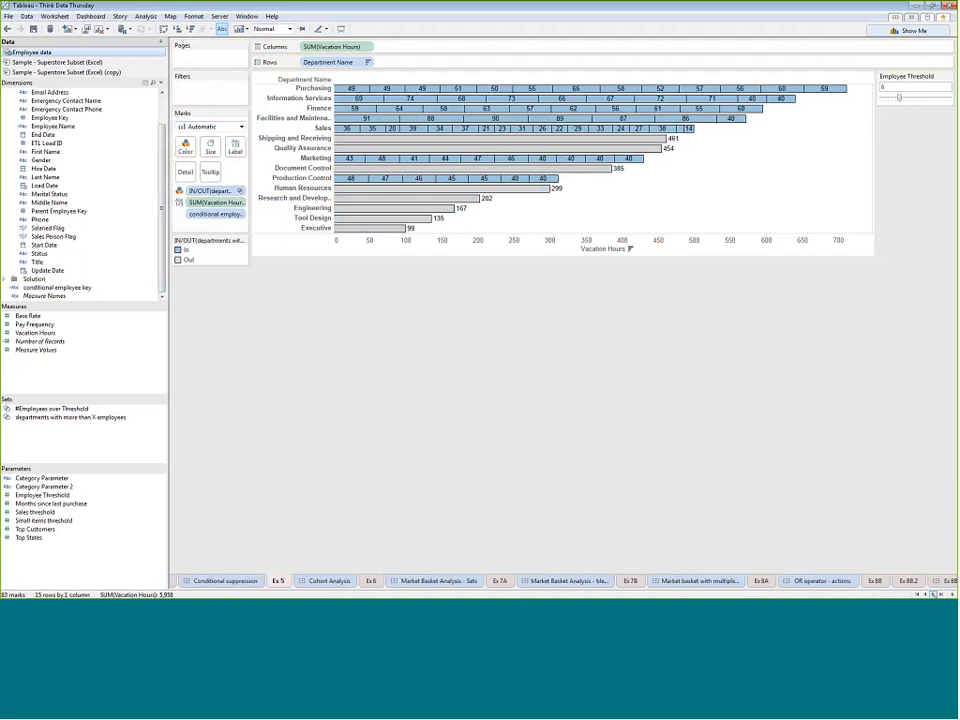
{"action": "left_click", "coordinate": [932, 594]}
{"action": "left_click", "coordinate": [932, 594]}
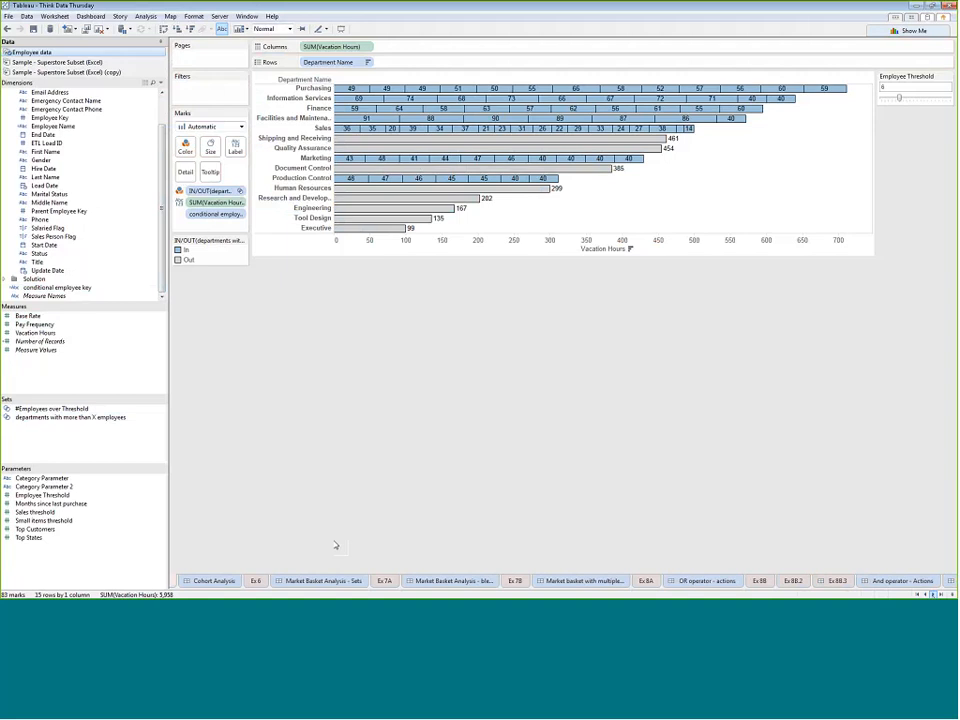
{"action": "left_click", "coordinate": [214, 581]}
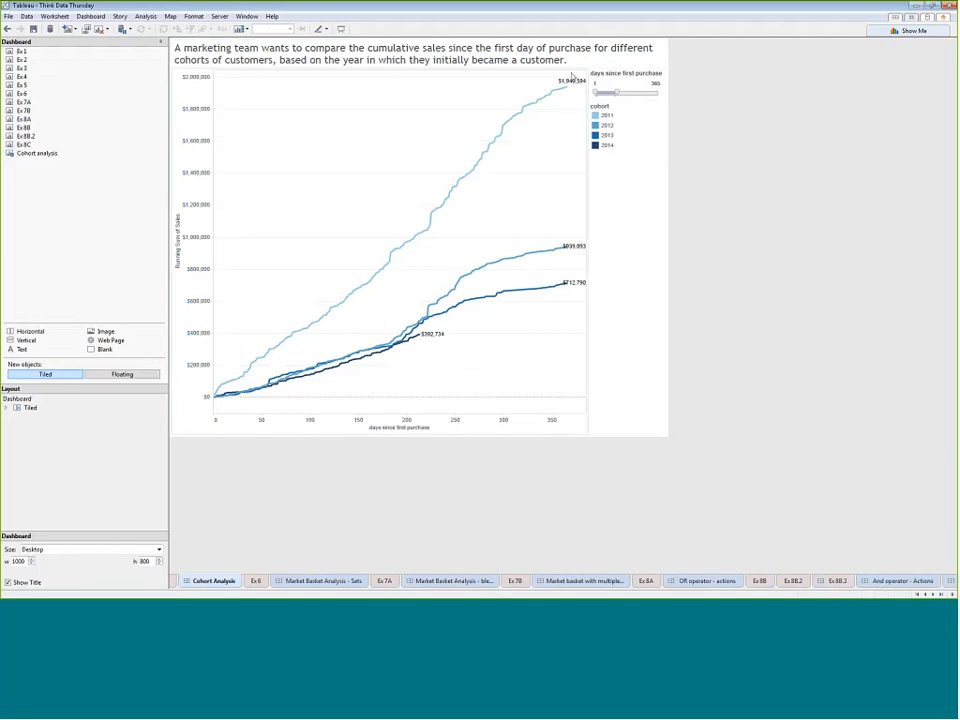
{"action": "mouse_move", "coordinate": [571, 88]}
{"action": "left_click", "coordinate": [564, 249]}
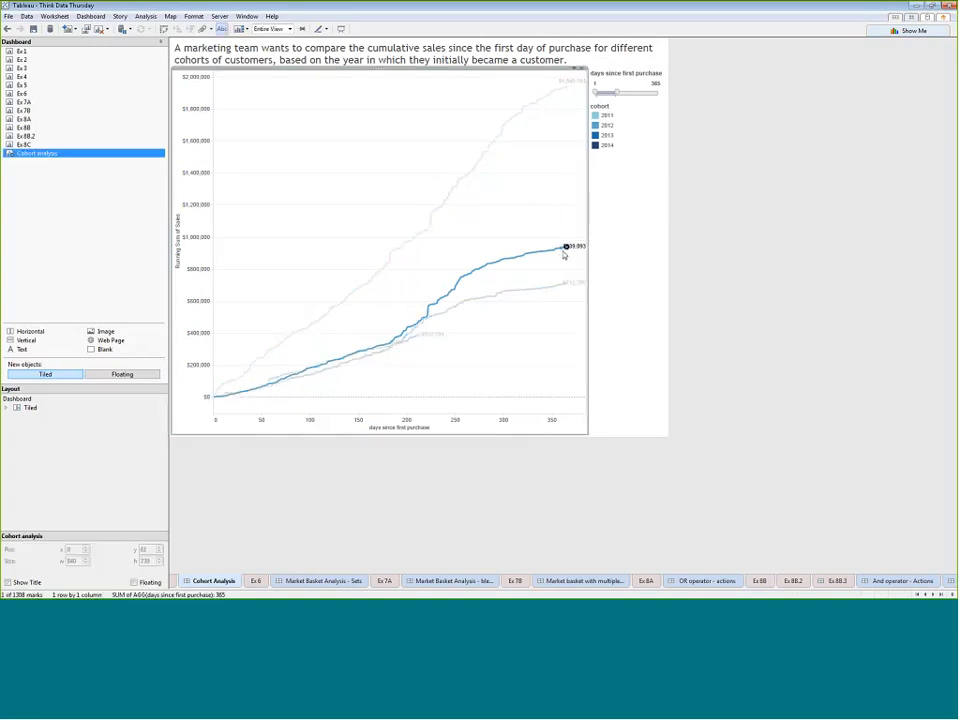
{"action": "mouse_move", "coordinate": [563, 255]}
{"action": "left_click", "coordinate": [477, 182]}
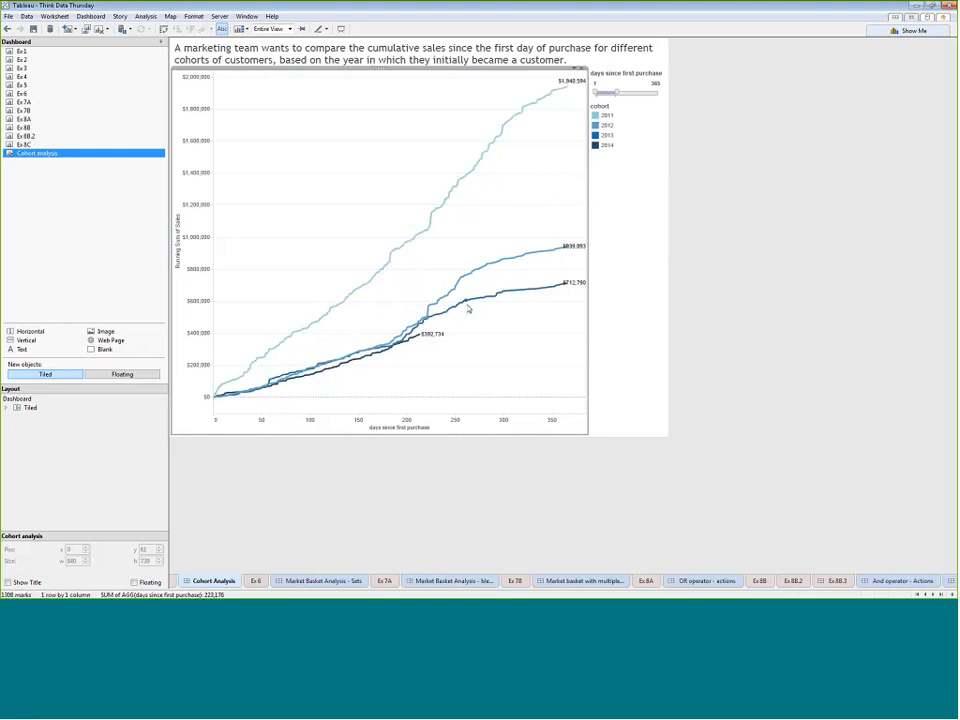
{"action": "mouse_move", "coordinate": [457, 184]}
- Highlight the 2011, 2012 and 2013 cohorts one after another on the dashboard, and clear the highlight
{"action": "left_click", "coordinate": [606, 117]}
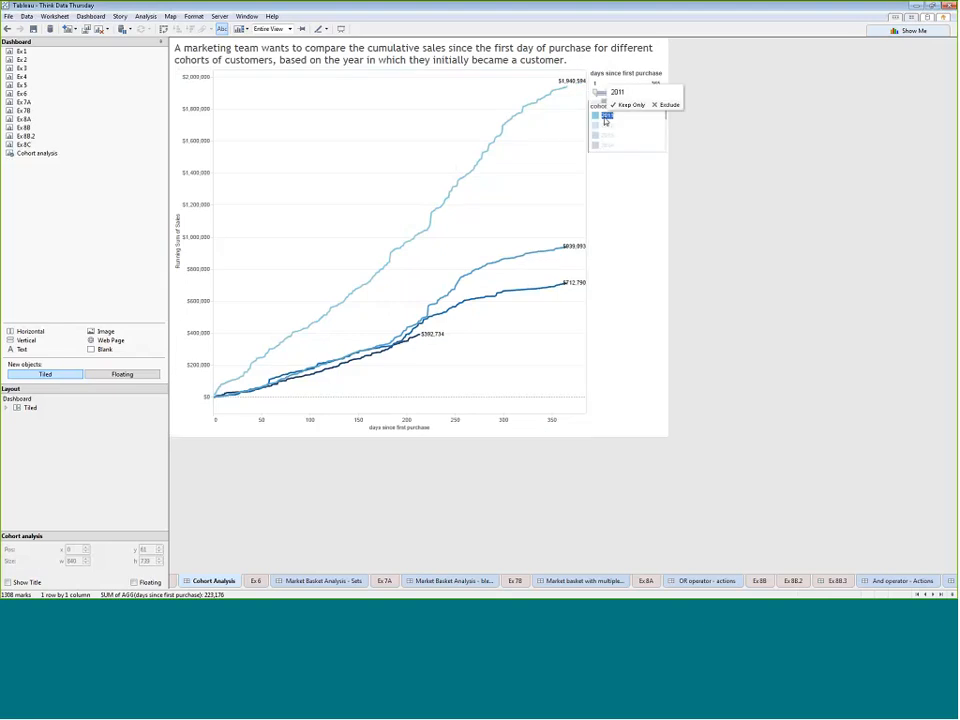
{"action": "left_click", "coordinate": [606, 127]}
{"action": "left_click", "coordinate": [605, 135]}
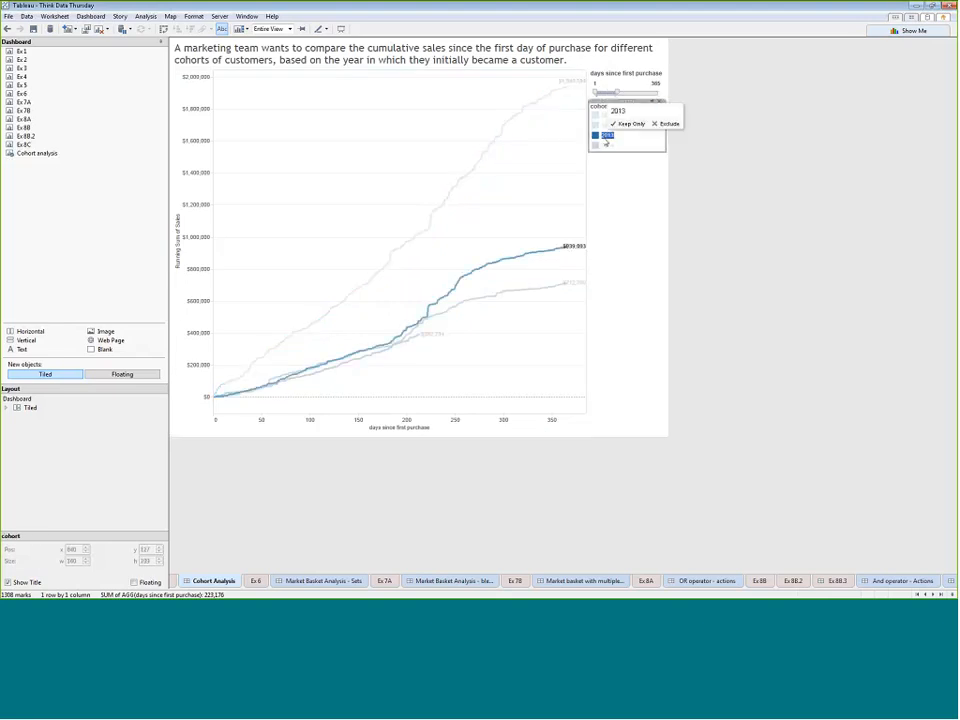
{"action": "left_click", "coordinate": [605, 136]}
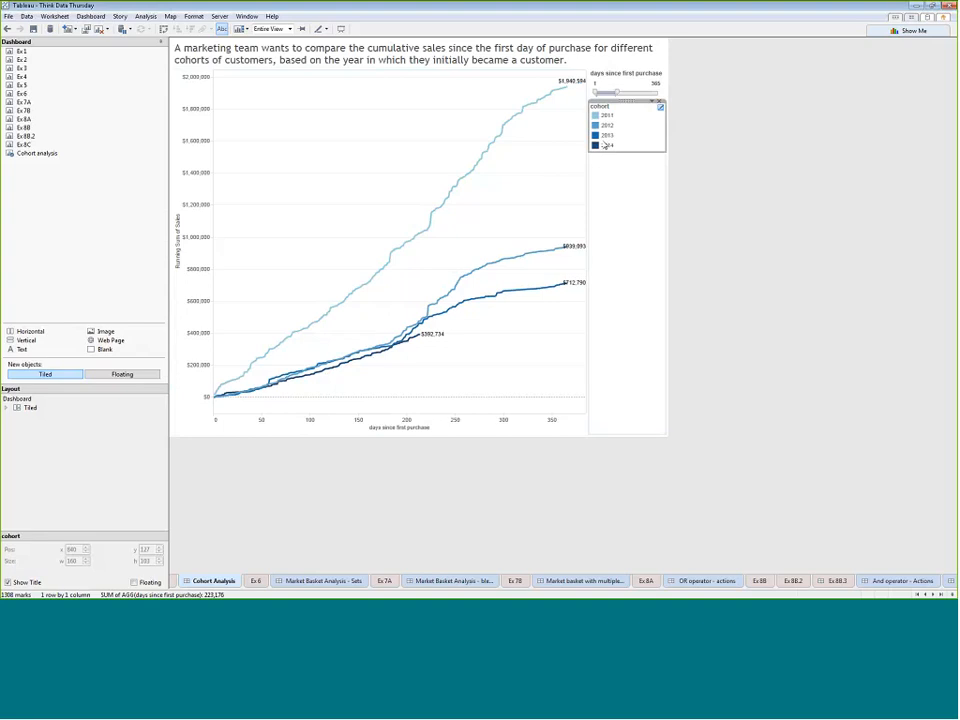
- Open the Ex 6 sheet and inspect how its running sales line is divided by order year
{"action": "left_click", "coordinate": [255, 581]}
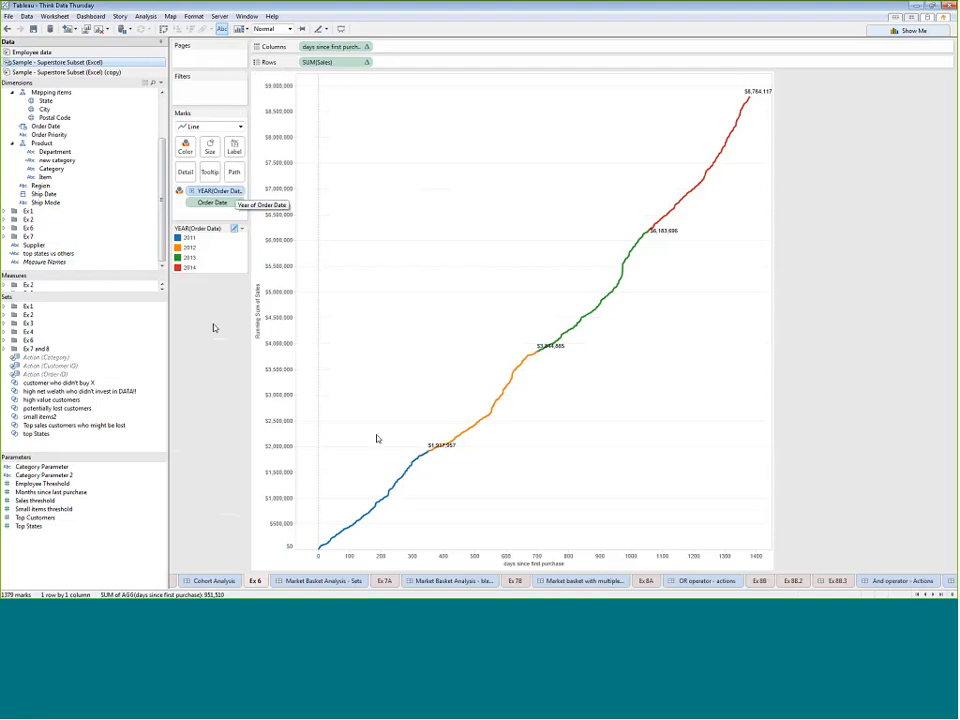
{"action": "left_click", "coordinate": [189, 237]}
{"action": "left_click", "coordinate": [189, 247]}
{"action": "left_click", "coordinate": [189, 267]}
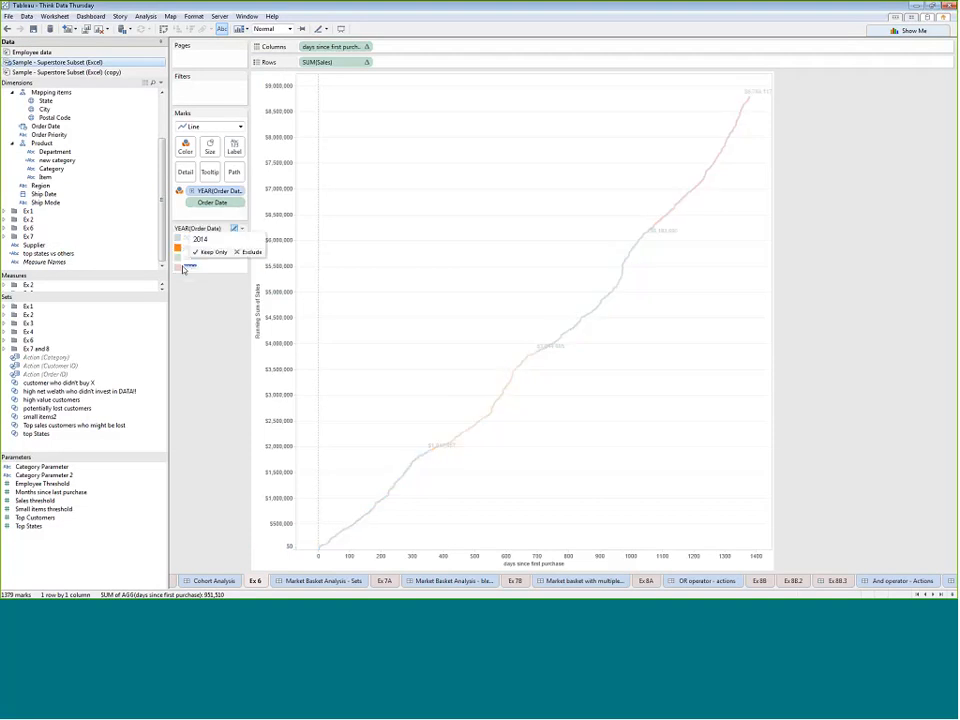
{"action": "left_click", "coordinate": [190, 258]}
{"action": "left_click", "coordinate": [190, 268]}
{"action": "left_click", "coordinate": [203, 322]}
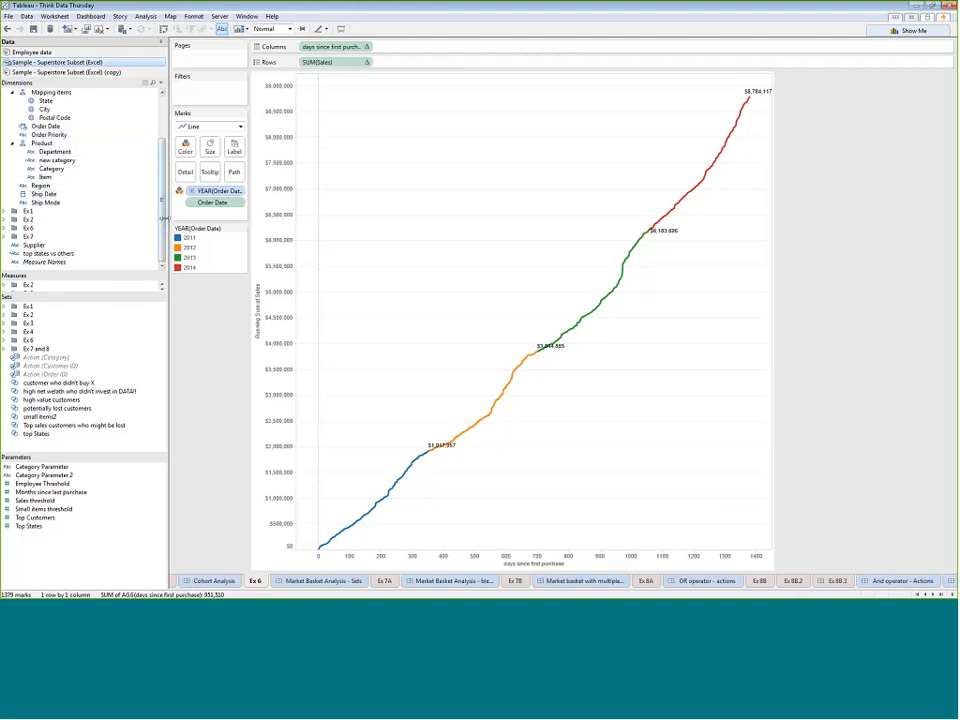
- Highlight each order year from 2011 to 2014 in turn on the running sales line, and clear the highlight
{"action": "scroll", "coordinate": [90, 150], "scroll_direction": "up", "scroll_amount": 3}
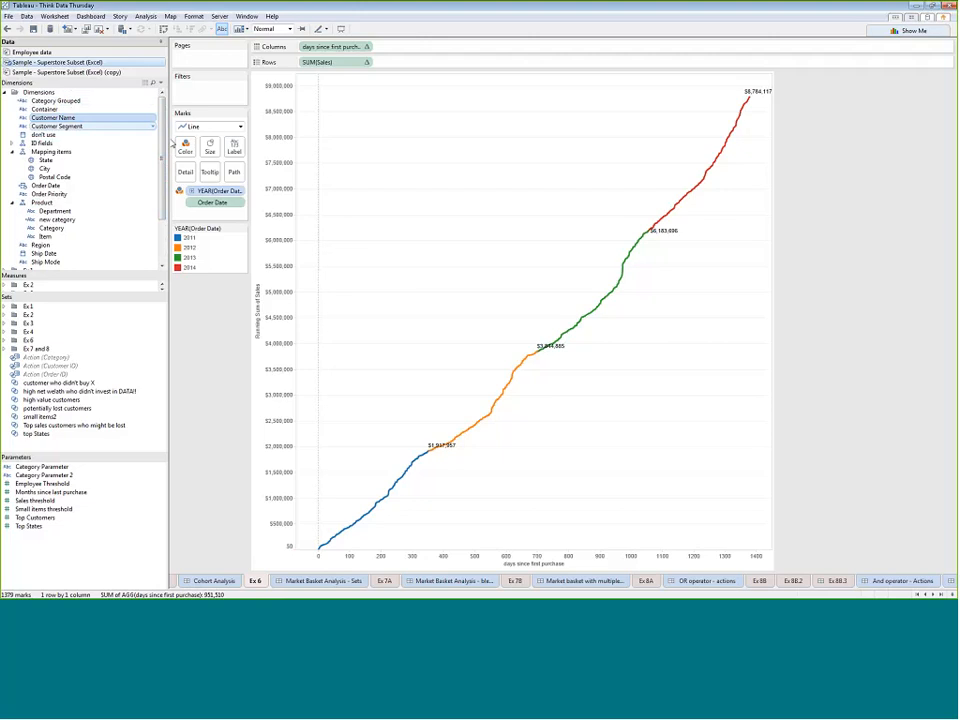
{"action": "left_click", "coordinate": [190, 238]}
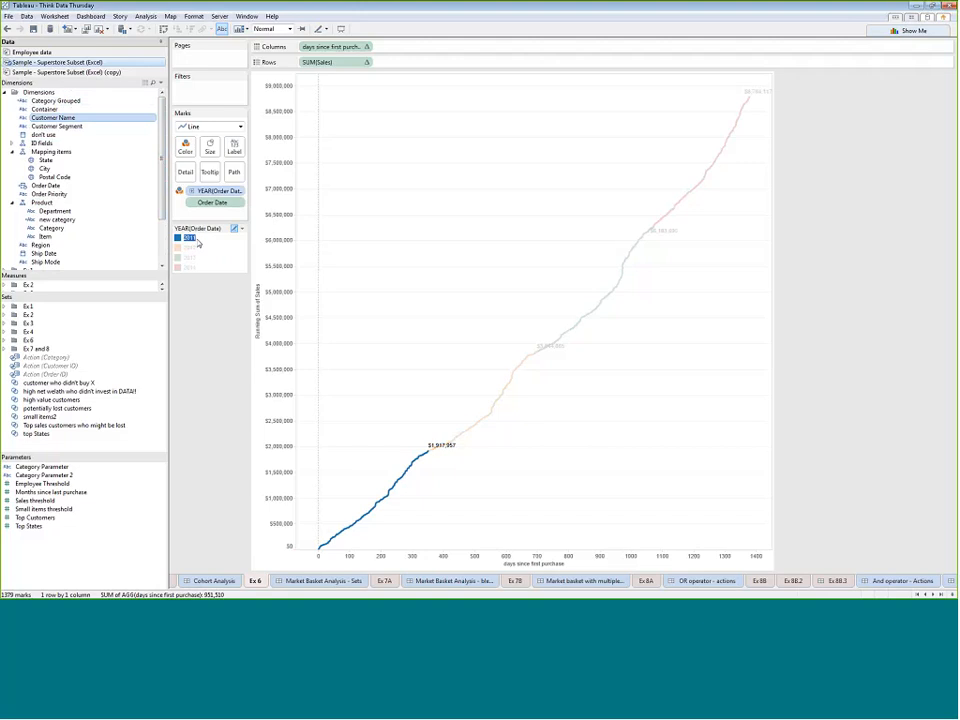
{"action": "left_click", "coordinate": [194, 248]}
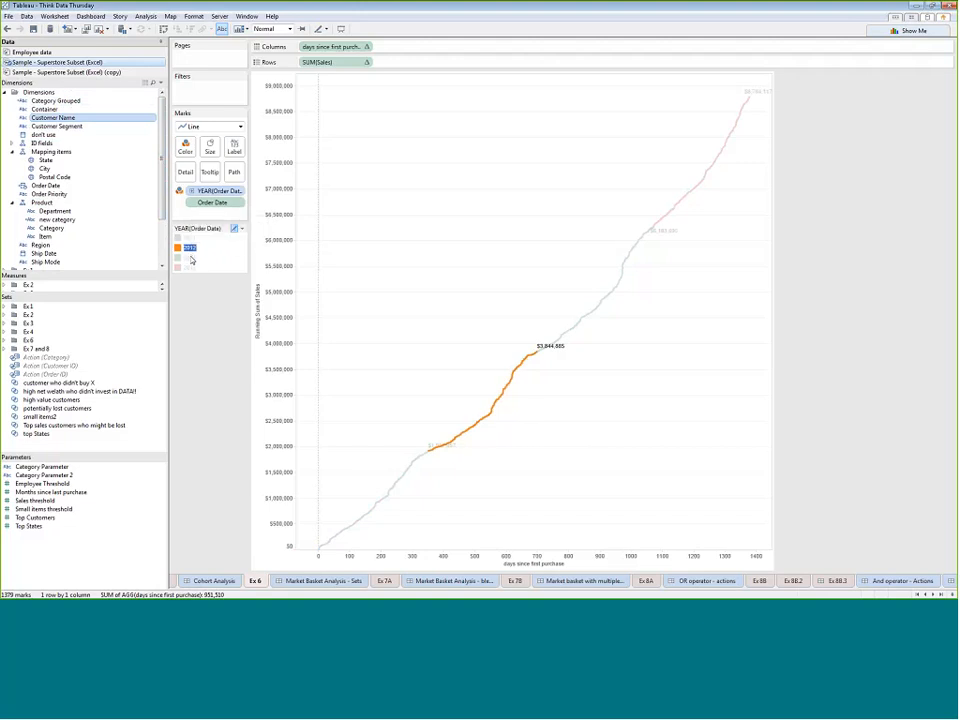
{"action": "left_click", "coordinate": [189, 257]}
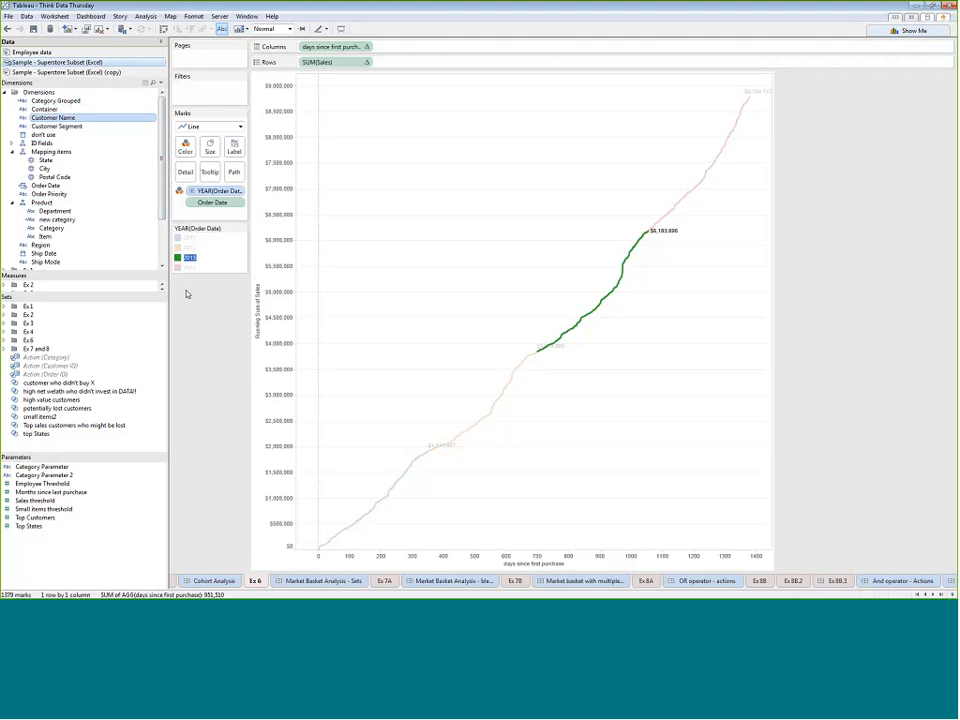
{"action": "left_click", "coordinate": [191, 268]}
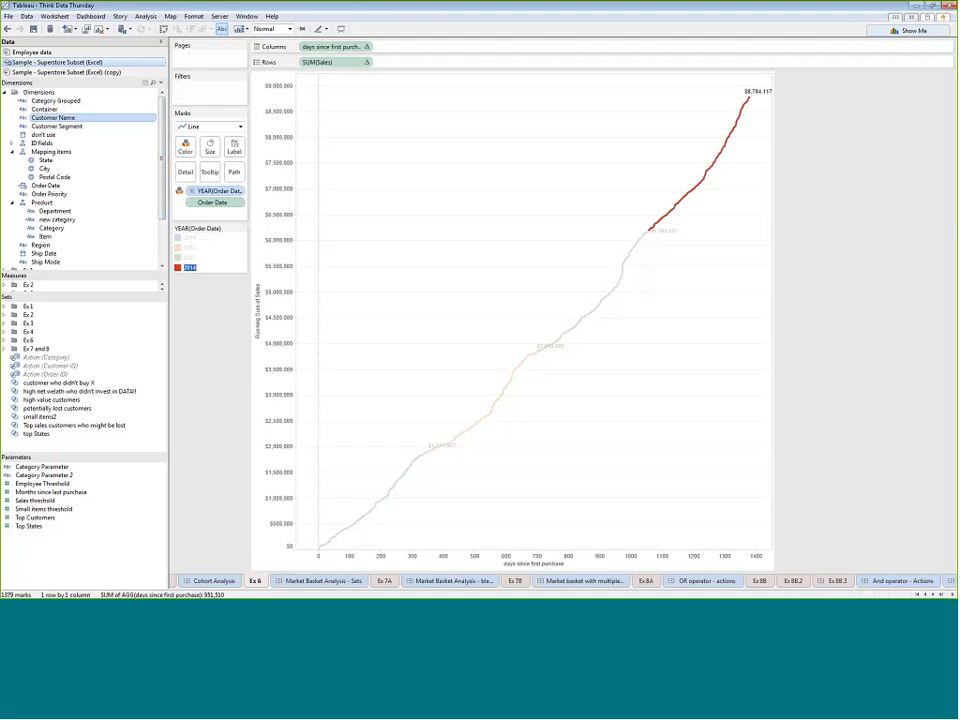
{"action": "left_click", "coordinate": [193, 285]}
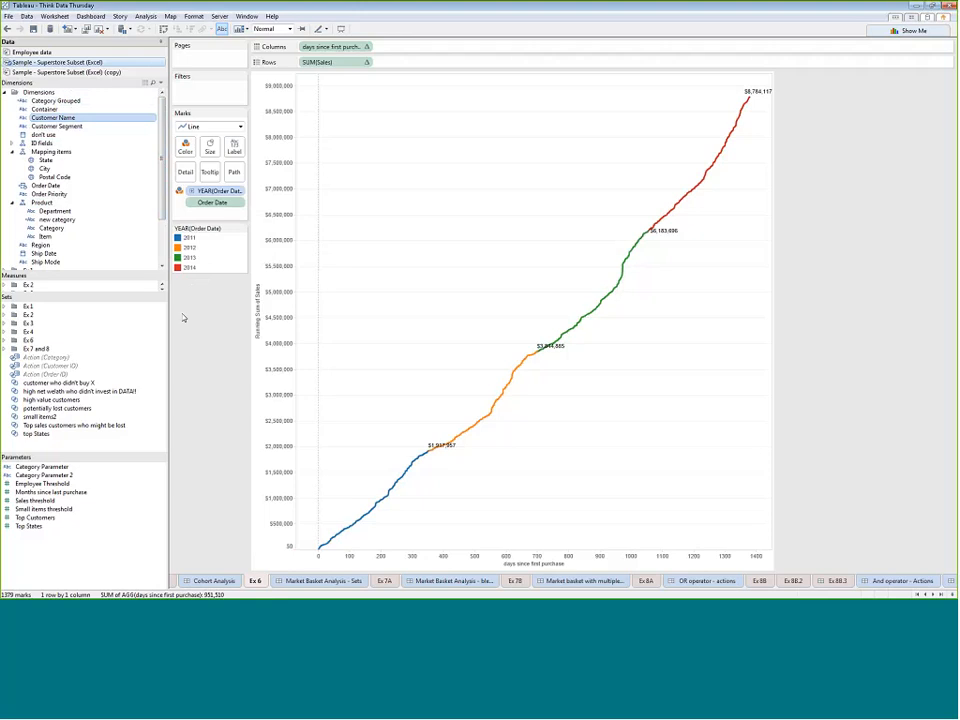
- Start a new set from Customer Name with a condition by formula, and open its formula editor
{"action": "left_click_drag", "start_coordinate": [120, 271], "coordinate": [120, 363]}
{"action": "right_click", "coordinate": [103, 120]}
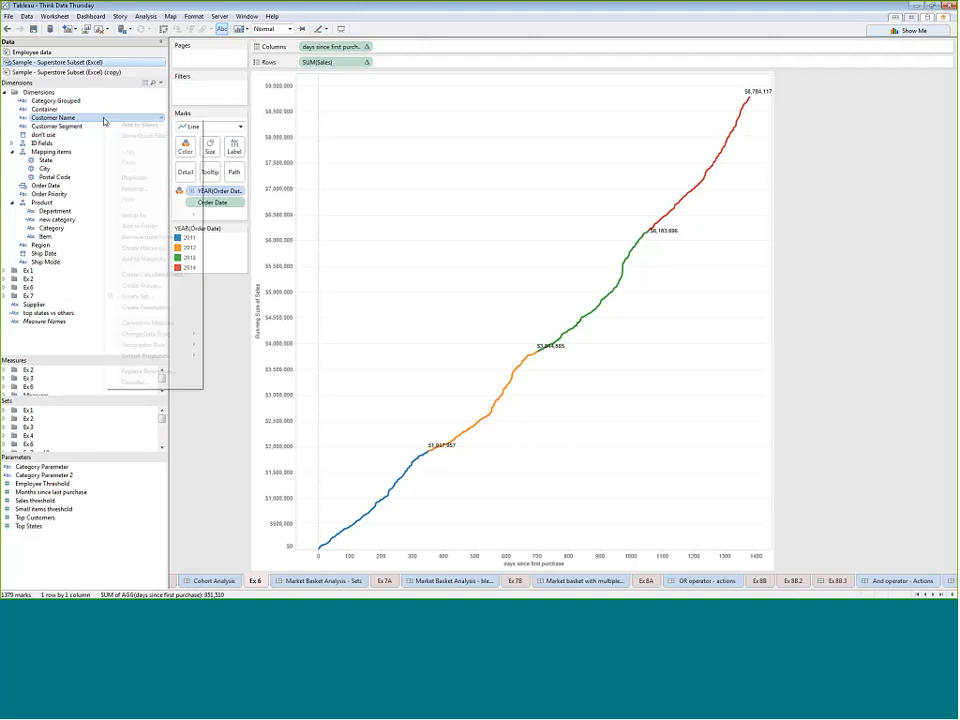
{"action": "left_click", "coordinate": [133, 297]}
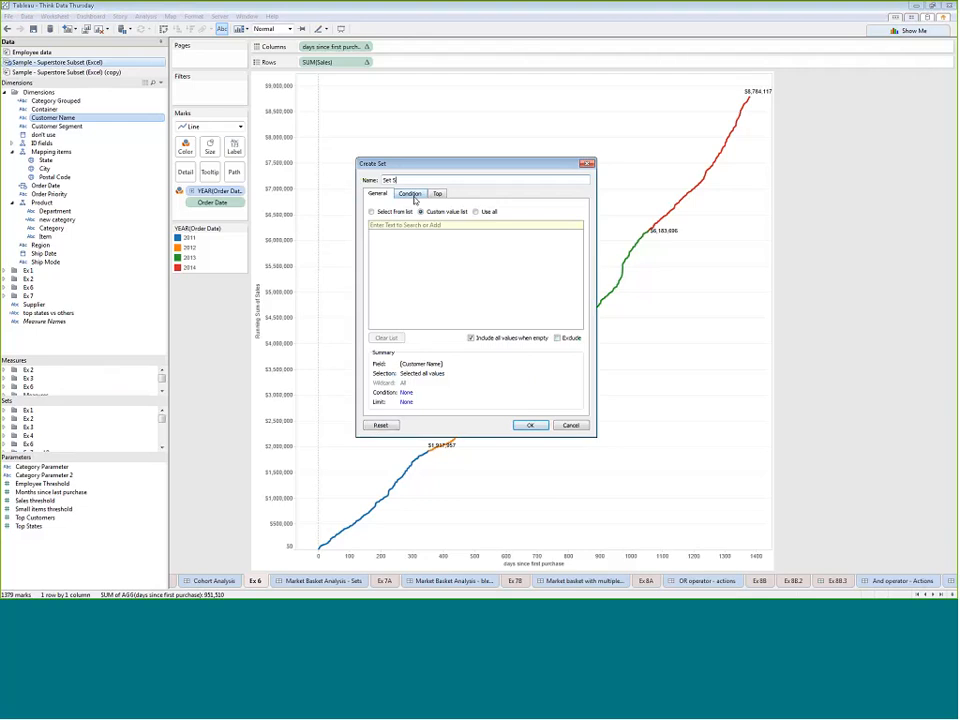
{"action": "left_click", "coordinate": [412, 194]}
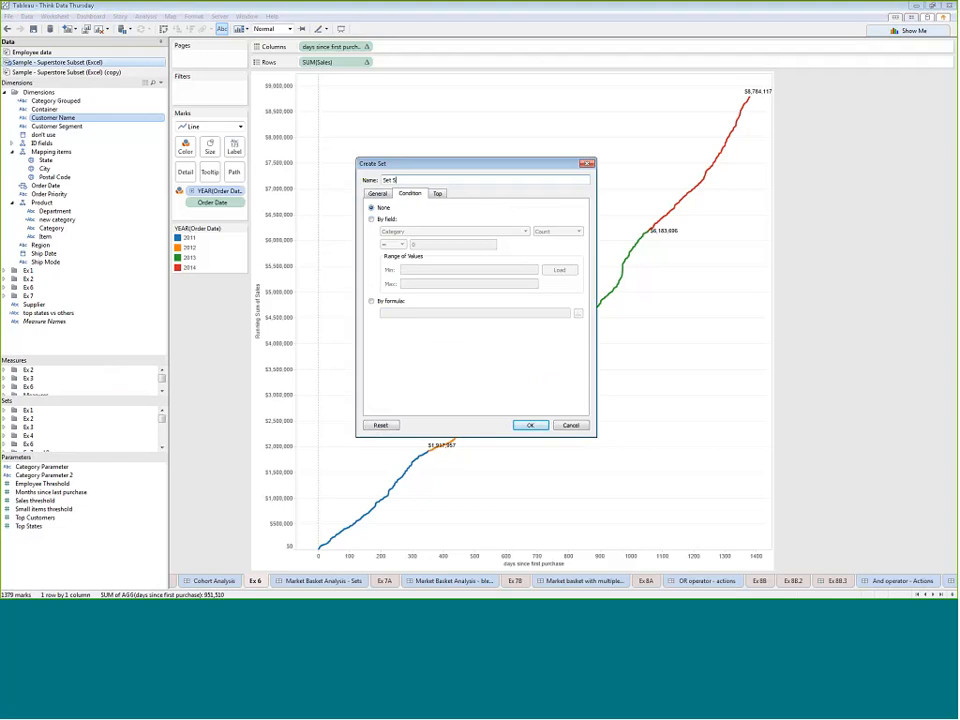
{"action": "left_click", "coordinate": [390, 301]}
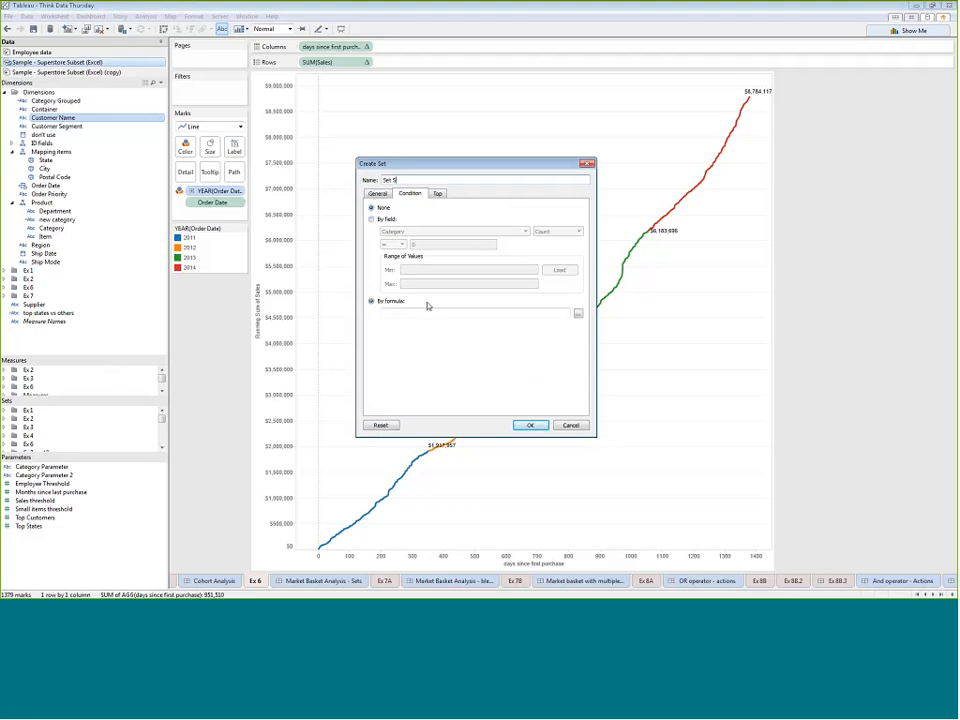
{"action": "left_click", "coordinate": [578, 314]}
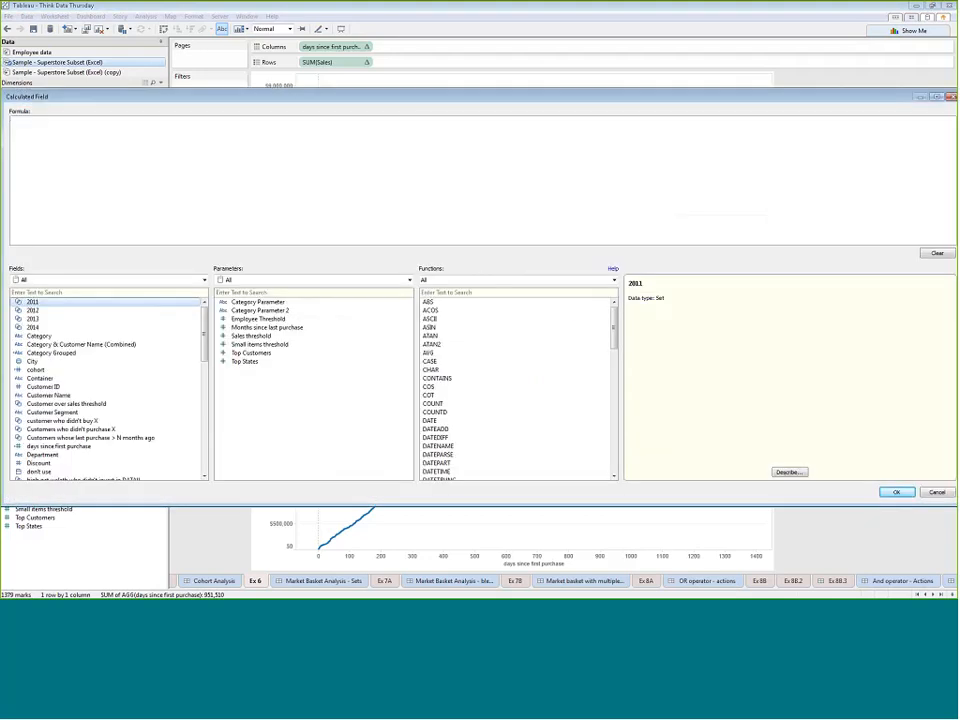
- Build the set condition formula as the minimum of the order year, MIN(year([Order Date]))
{"action": "left_click", "coordinate": [488, 280]}
{"action": "left_click", "coordinate": [452, 327]}
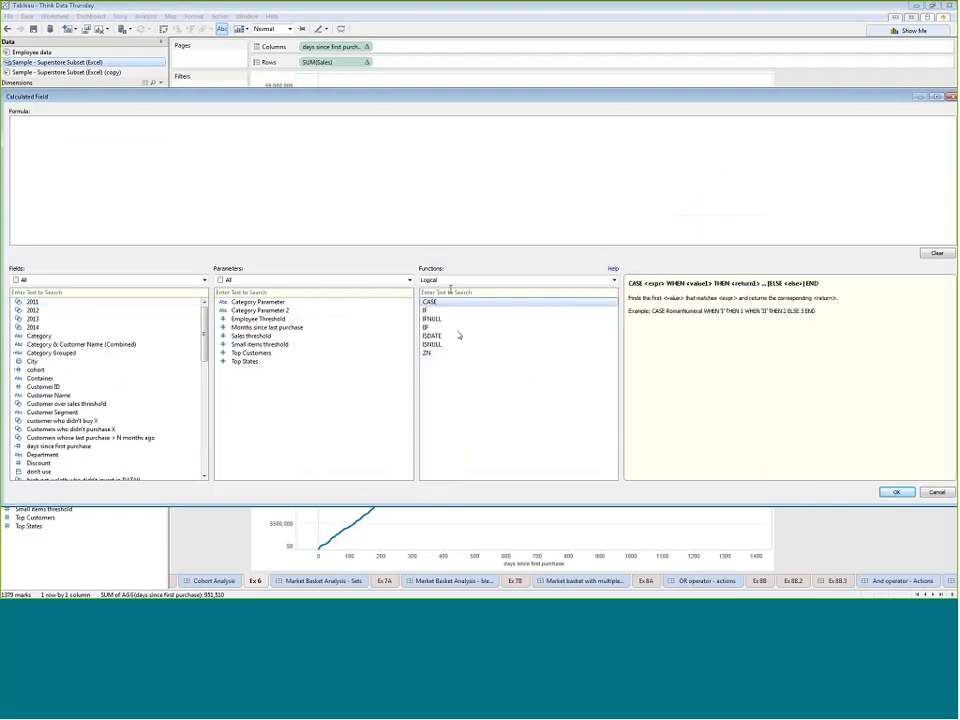
{"action": "left_click", "coordinate": [450, 281]}
{"action": "left_click", "coordinate": [450, 336]}
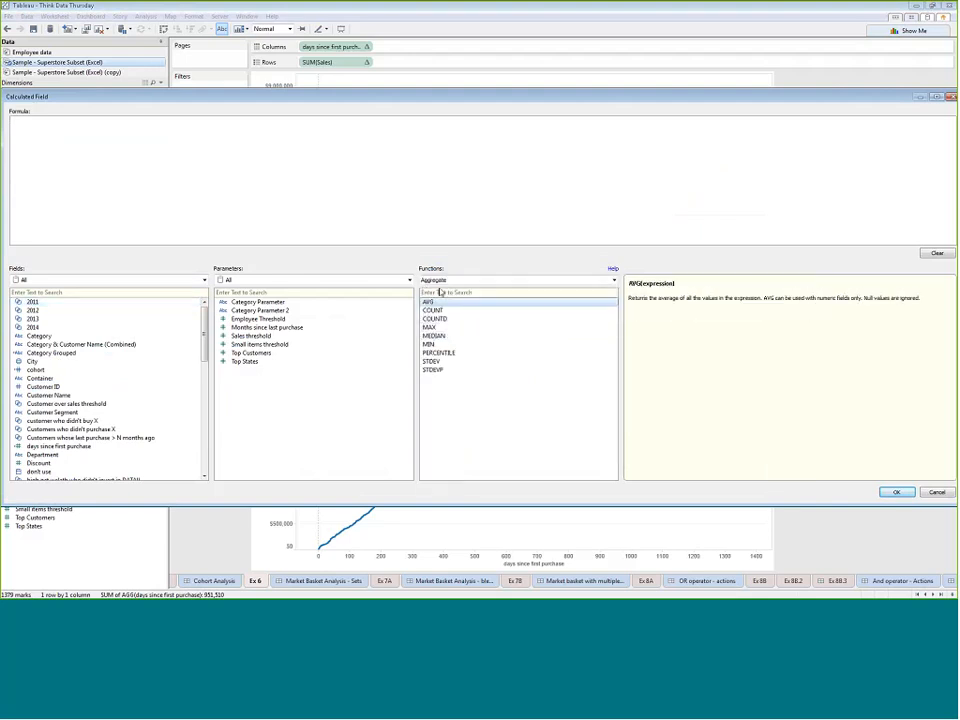
{"action": "double_click", "coordinate": [440, 345]}
{"action": "type", "text": "yea"}
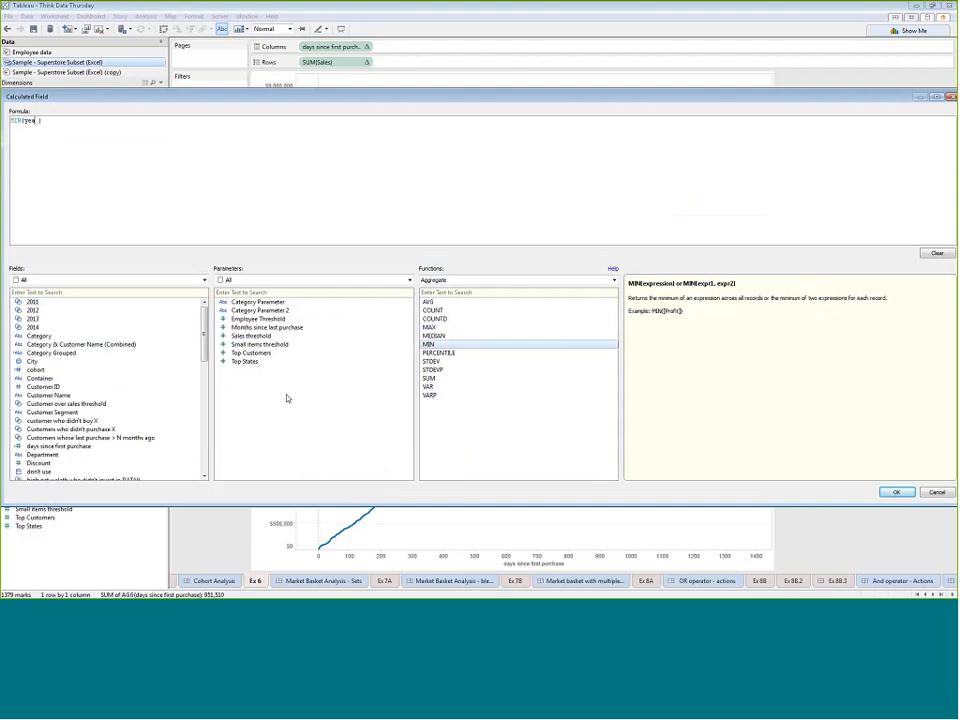
{"action": "type", "text": "r("}
{"action": "left_click", "coordinate": [43, 291]}
{"action": "type", "text": "ord"}
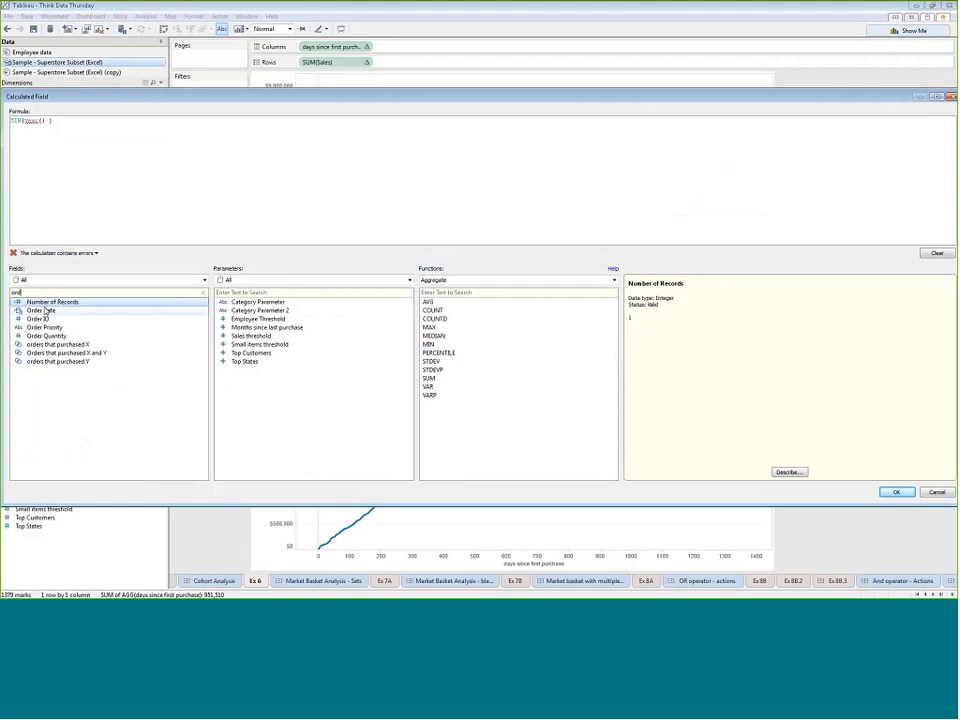
{"action": "double_click", "coordinate": [44, 311]}
- Complete the condition formula with =2011 and create the set under the name 2011 cohort
{"action": "left_click", "coordinate": [208, 150]}
{"action": "type", "text": "-"}
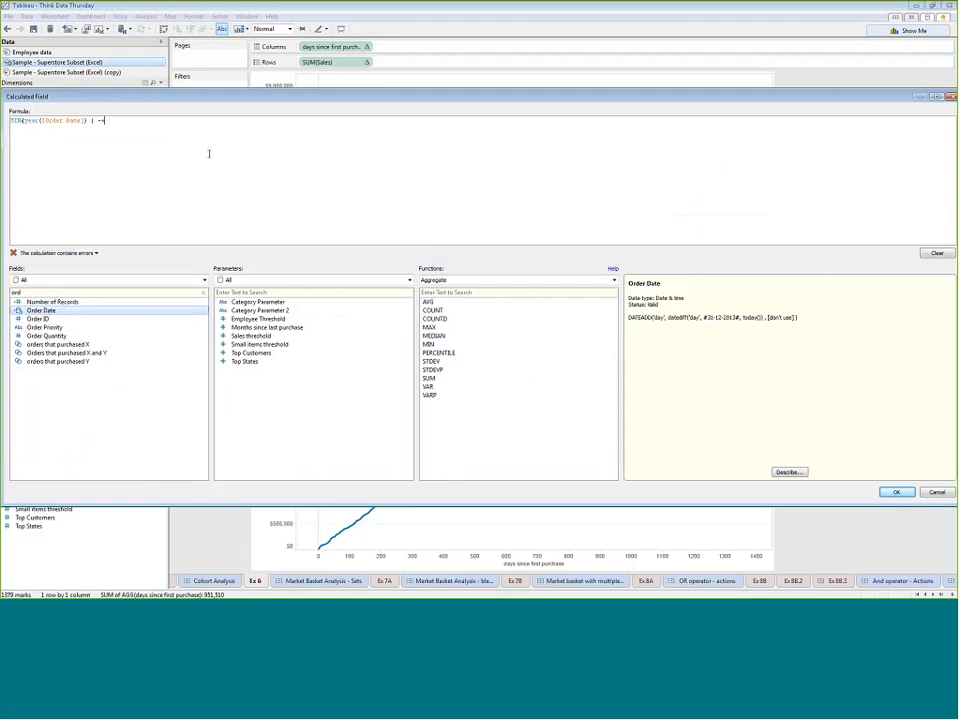
{"action": "key", "text": "BackSpace"}
{"action": "type", "text": "<=2012"}
{"action": "left_click", "coordinate": [900, 492]}
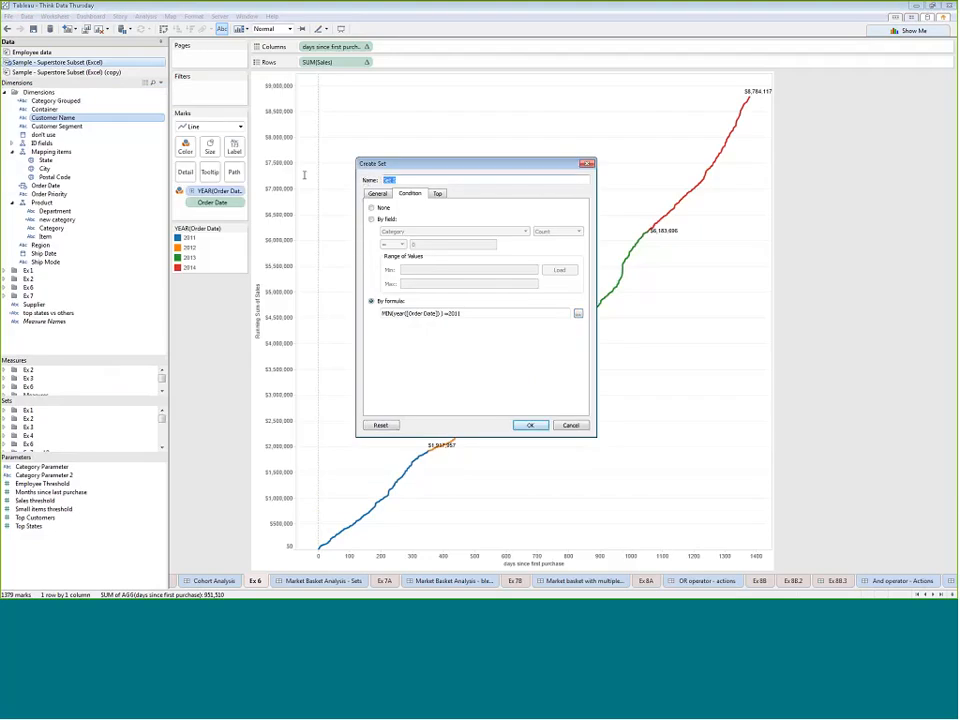
{"action": "type", "text": "2011 cohort"}
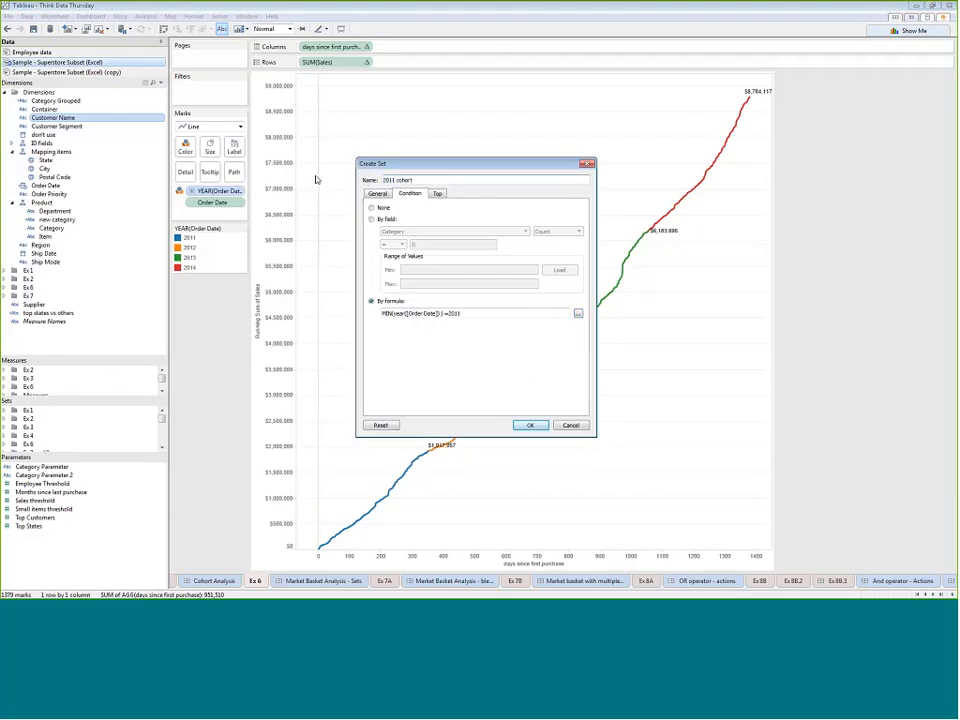
{"action": "left_click", "coordinate": [531, 425]}
- Duplicate the 2011 cohort set and change the copy's condition to MIN(year([Order Date])) =2012
{"action": "left_click_drag", "start_coordinate": [52, 484], "coordinate": [49, 565]}
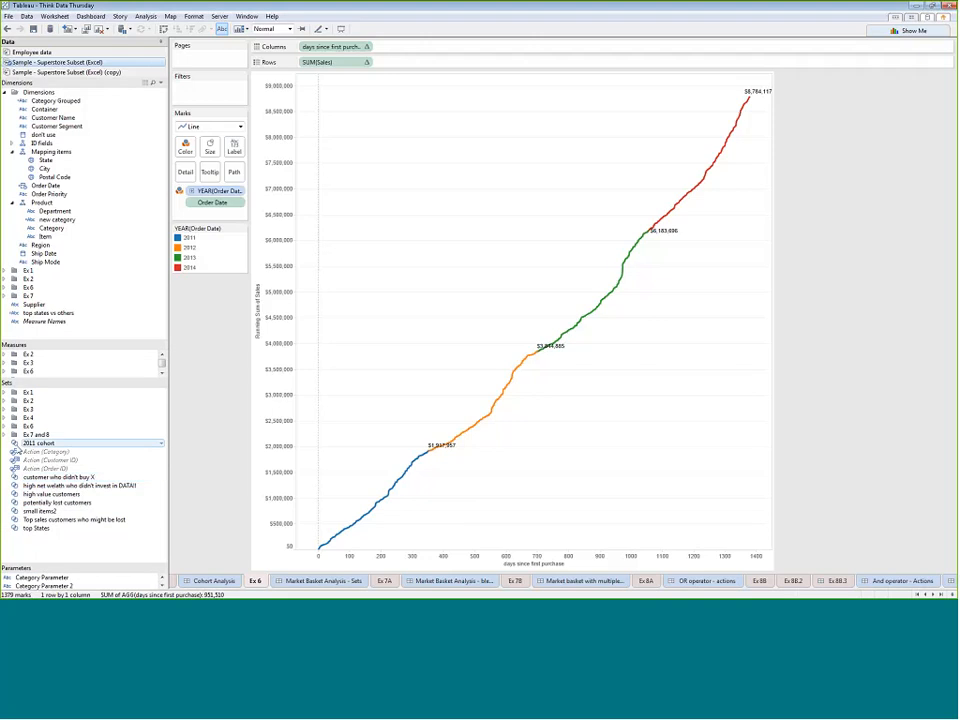
{"action": "right_click", "coordinate": [45, 443]}
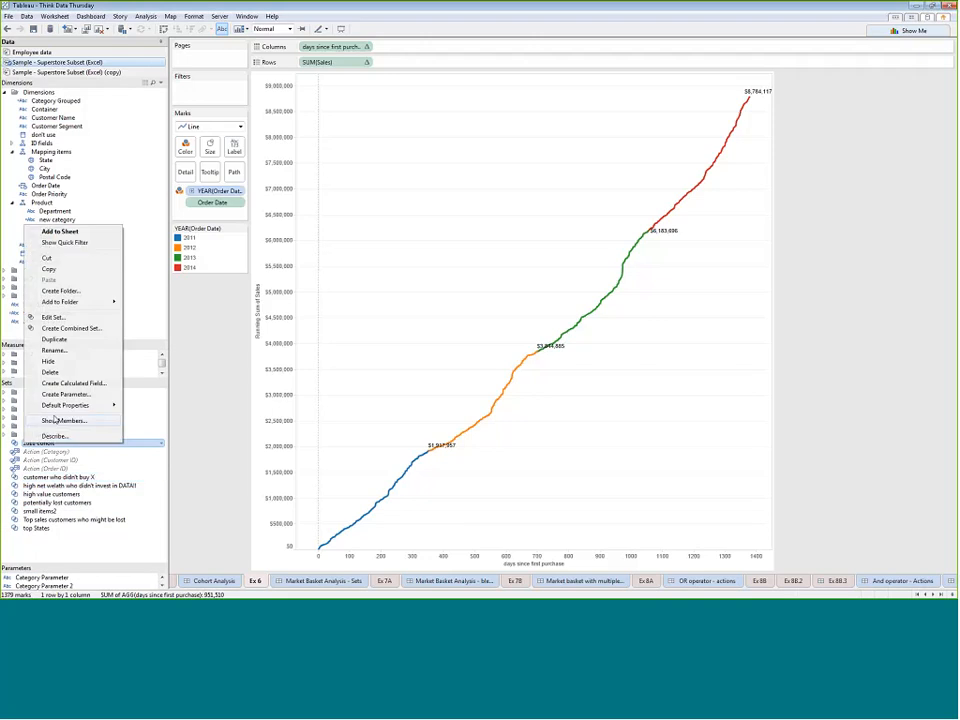
{"action": "left_click", "coordinate": [55, 339]}
{"action": "right_click", "coordinate": [88, 436]}
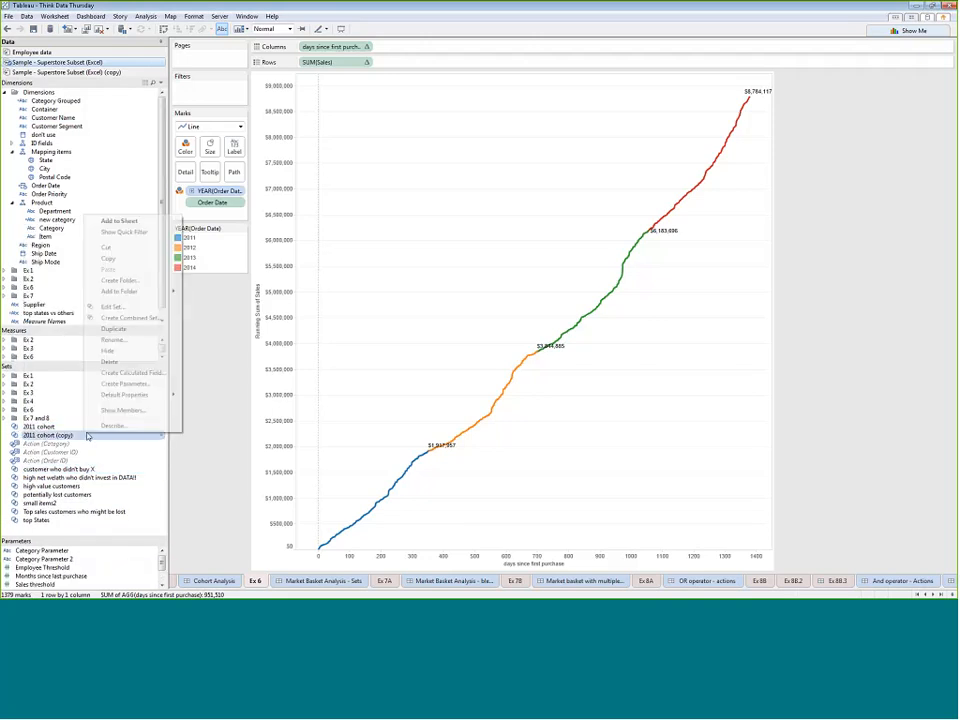
{"action": "left_click", "coordinate": [130, 306]}
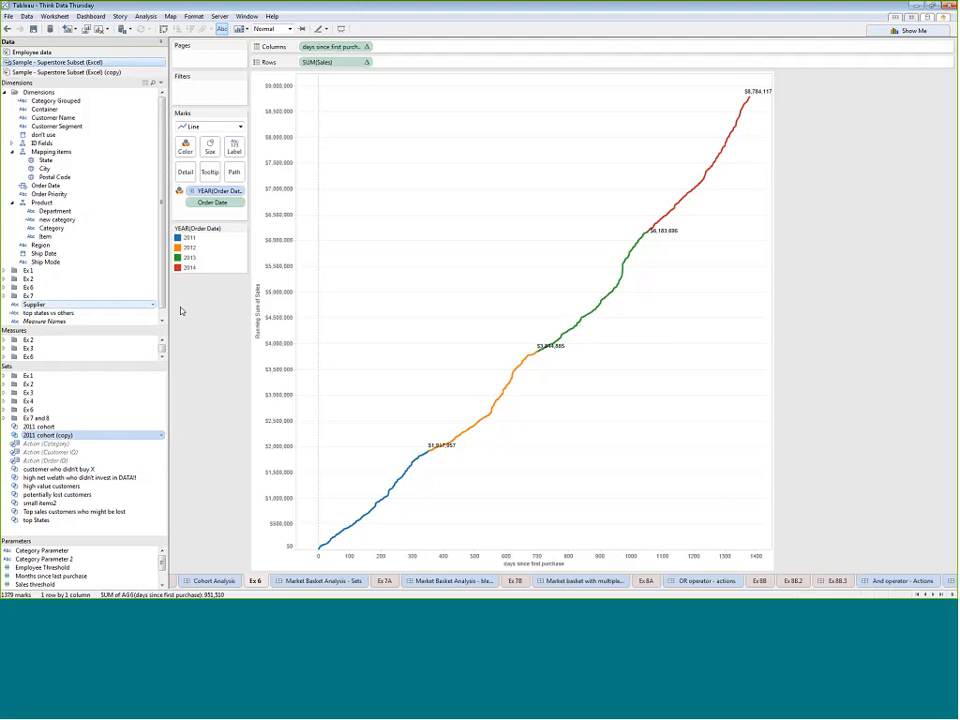
{"action": "left_click", "coordinate": [410, 193]}
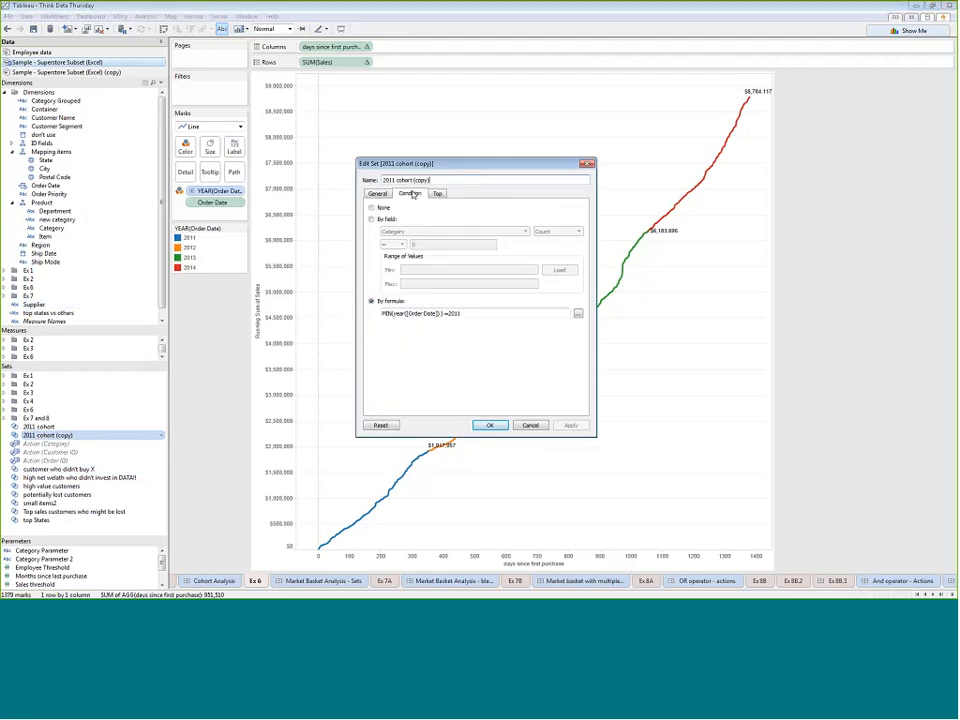
{"action": "left_click", "coordinate": [579, 313]}
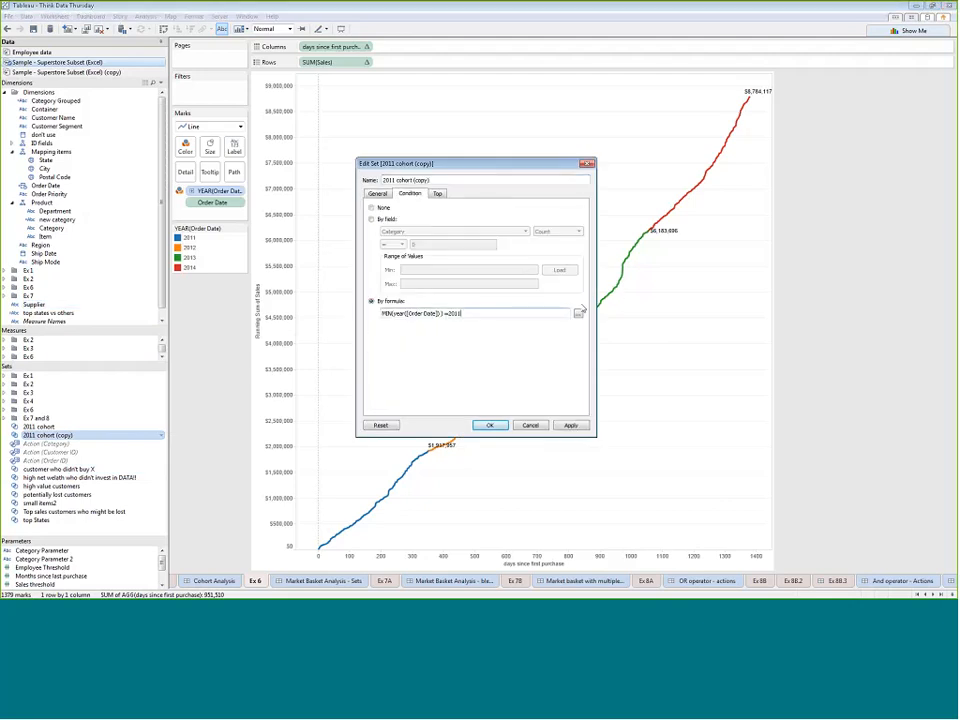
{"action": "key", "text": "BackSpace"}
{"action": "type", "text": "2"}
- Rename the copied set 2012 cohort and save its changes
{"action": "left_click_drag", "start_coordinate": [430, 180], "coordinate": [397, 180]}
{"action": "key", "text": "BackSpace"}
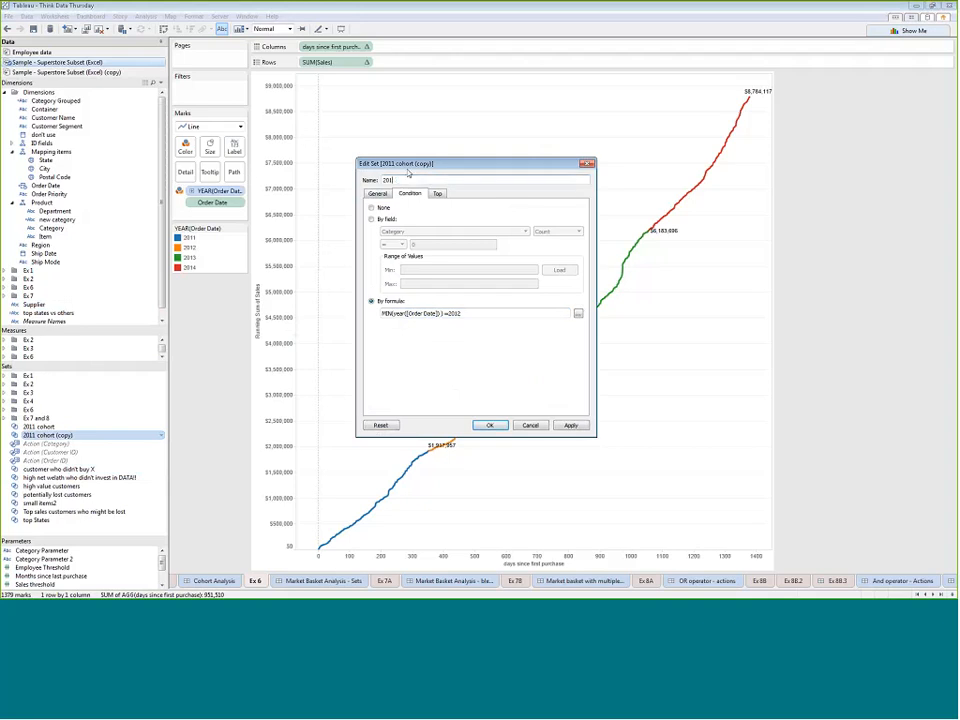
{"action": "type", "text": "2"}
{"action": "key", "text": "Return"}
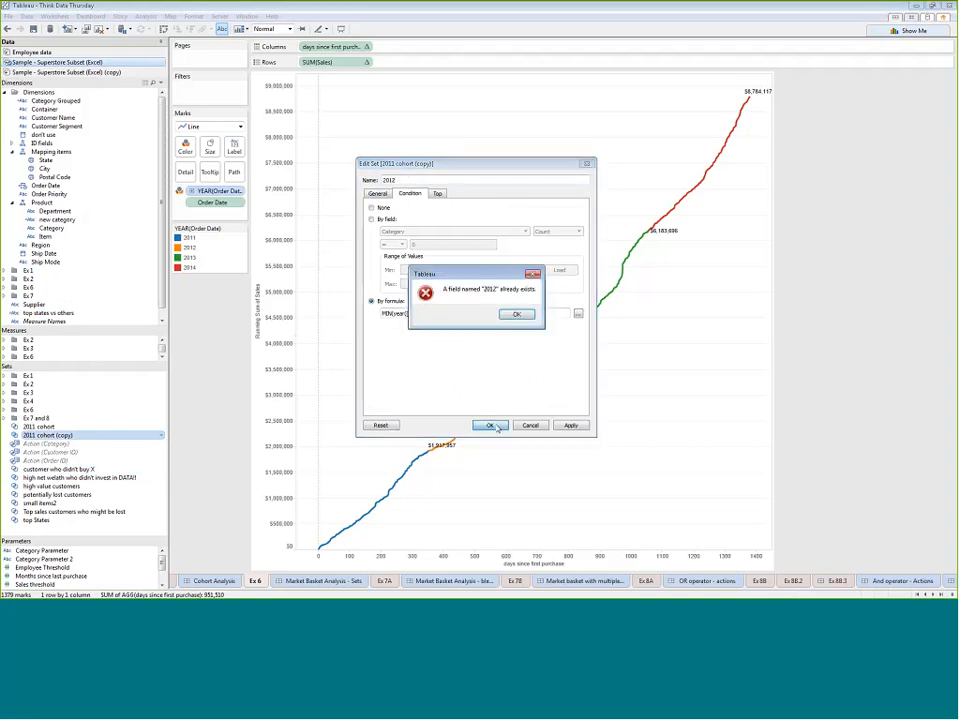
{"action": "left_click", "coordinate": [516, 315]}
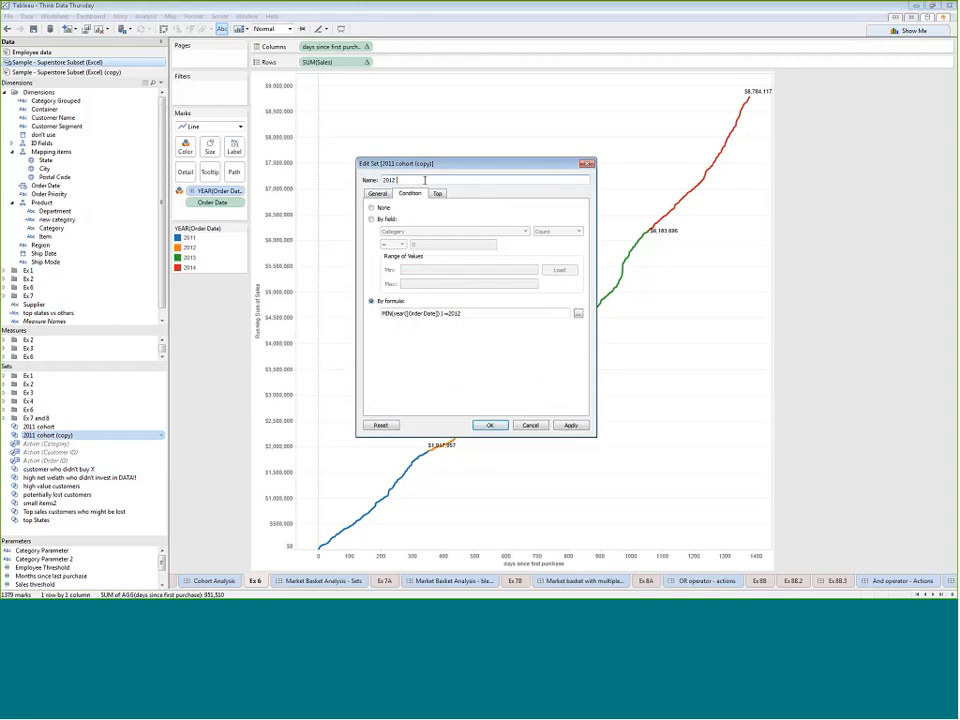
{"action": "type", "text": "cohort"}
{"action": "left_click", "coordinate": [490, 425]}
- Duplicate the 2012 cohort set and open the copy for editing
{"action": "right_click", "coordinate": [35, 435]}
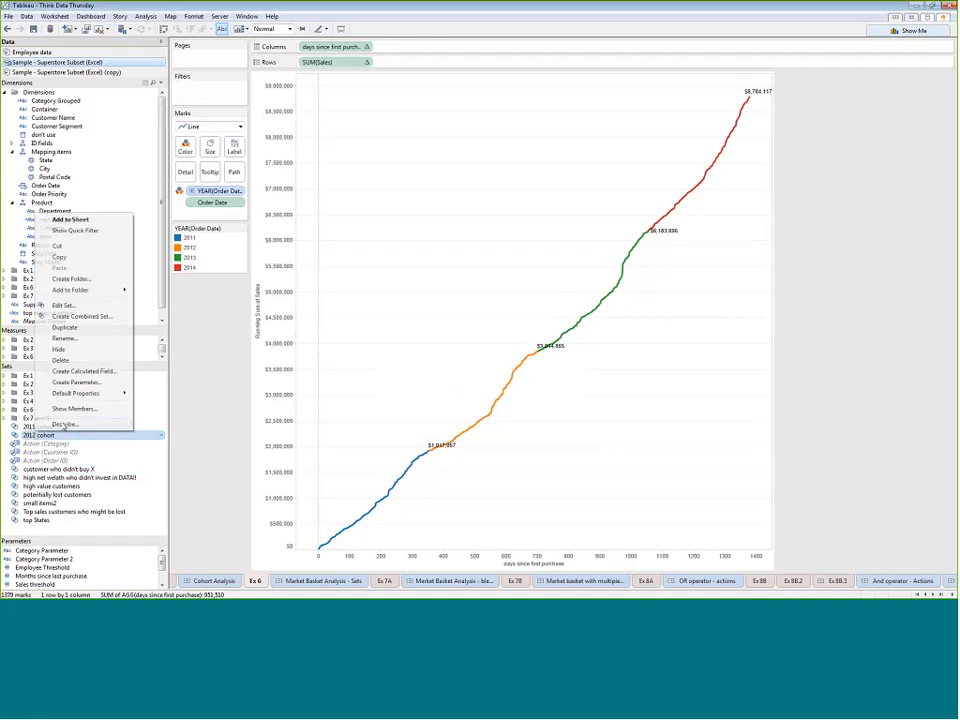
{"action": "left_click", "coordinate": [75, 327]}
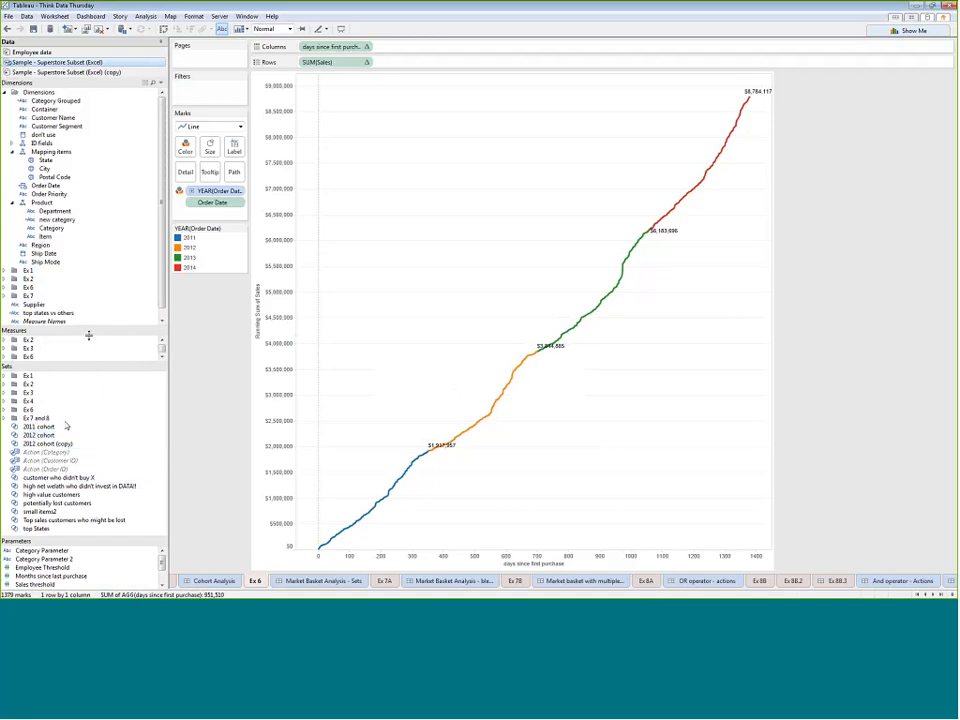
{"action": "right_click", "coordinate": [92, 446]}
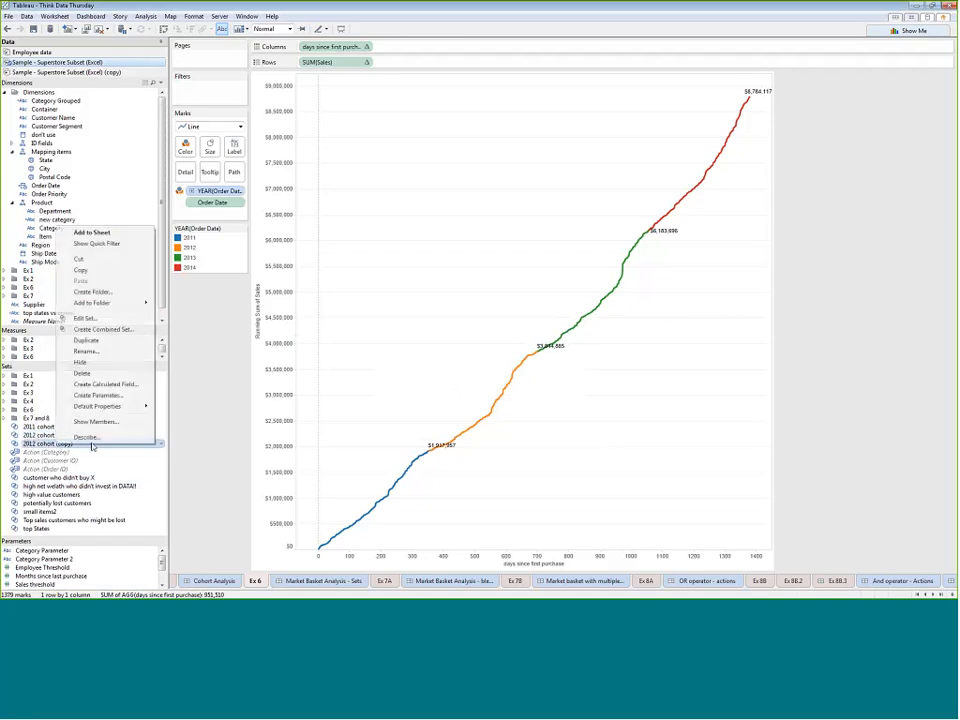
{"action": "left_click", "coordinate": [84, 318]}
- Name the copy of the 2012 set 2013 cohort and set its condition year to 2013
{"action": "left_click_drag", "start_coordinate": [430, 180], "coordinate": [408, 181]}
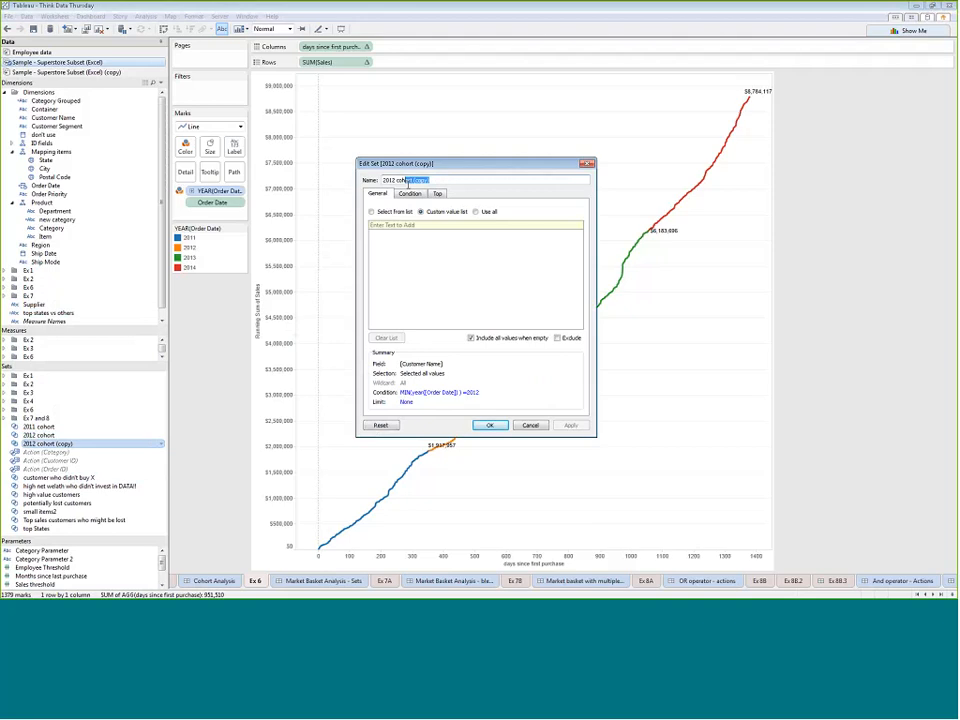
{"action": "key", "text": "BackSpace"}
{"action": "key", "text": "BackSpace"}
{"action": "key", "text": "BackSpace"}
{"action": "key", "text": "BackSpace"}
{"action": "key", "text": "BackSpace"}
{"action": "key", "text": "BackSpace"}
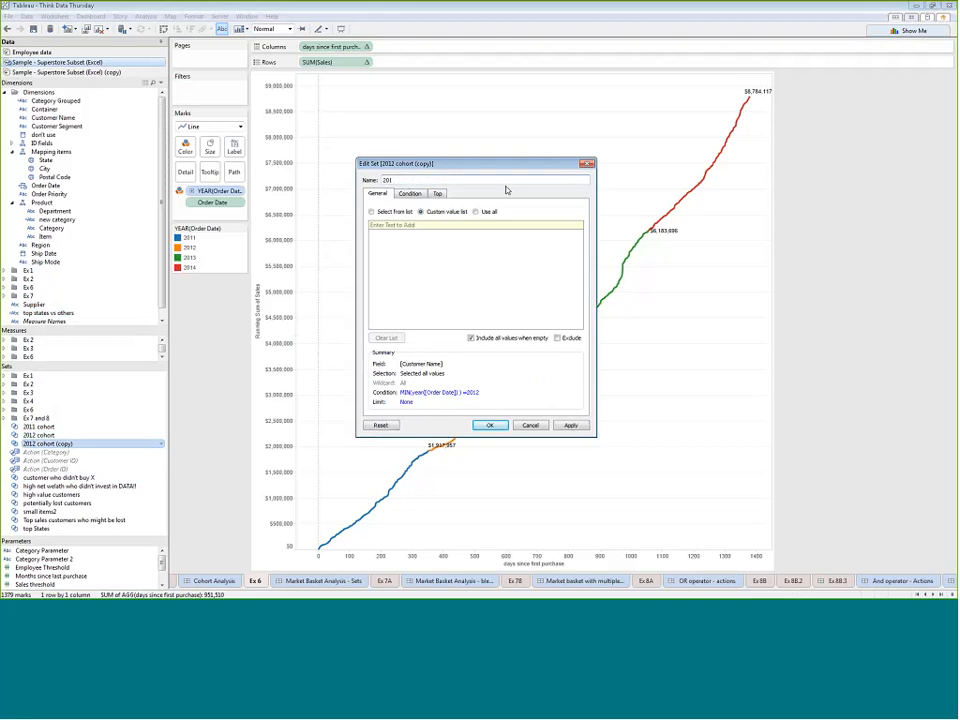
{"action": "type", "text": "3"}
{"action": "left_click", "coordinate": [410, 193]}
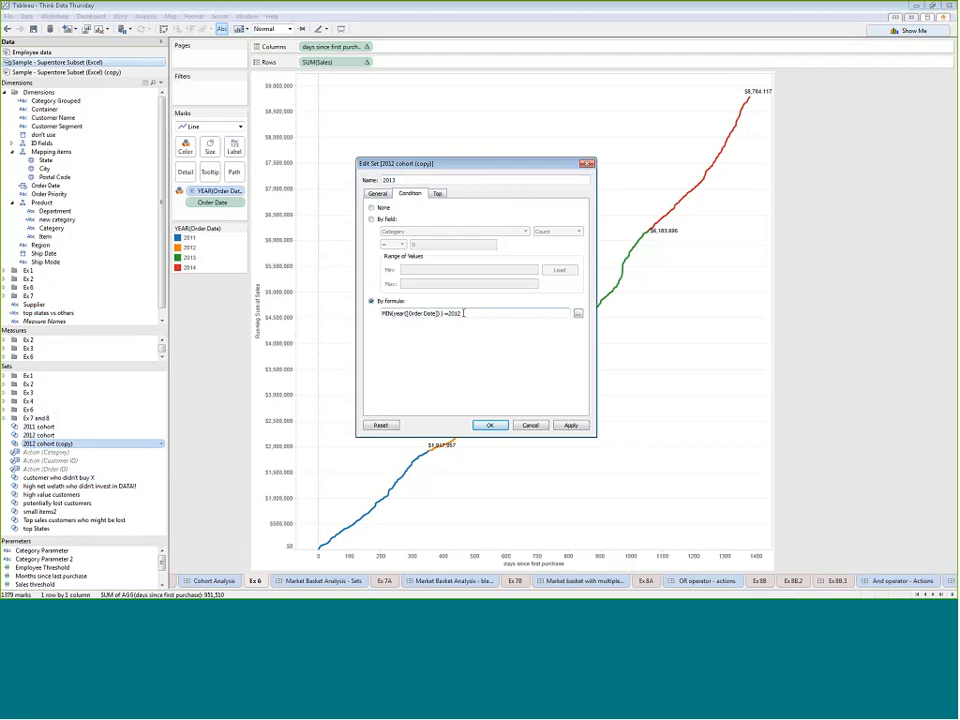
{"action": "key", "text": "BackSpace"}
{"action": "type", "text": "3 cohort"}
{"action": "key", "text": "Return"}
- Duplicate the 2013 cohort set and open the copy for editing
{"action": "right_click", "coordinate": [60, 443]}
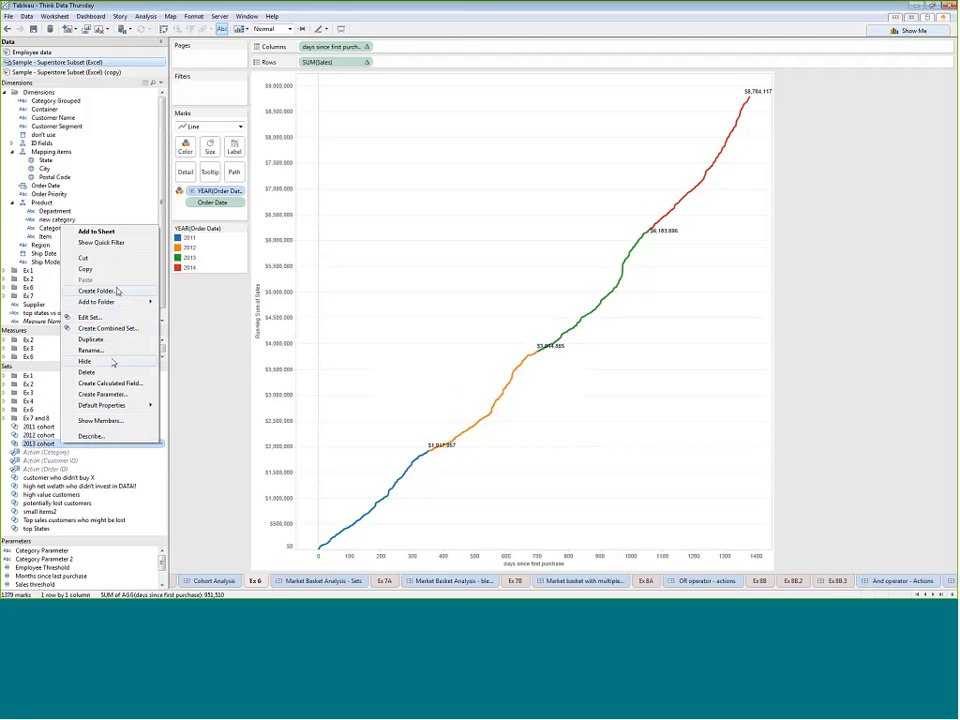
{"action": "left_click", "coordinate": [118, 339]}
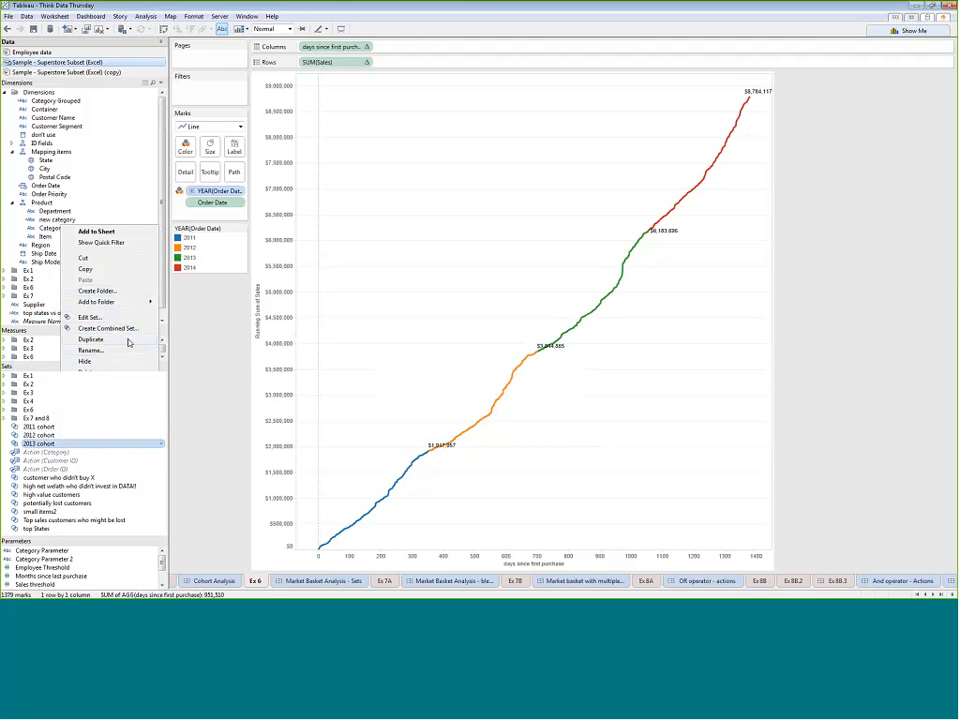
{"action": "right_click", "coordinate": [97, 456]}
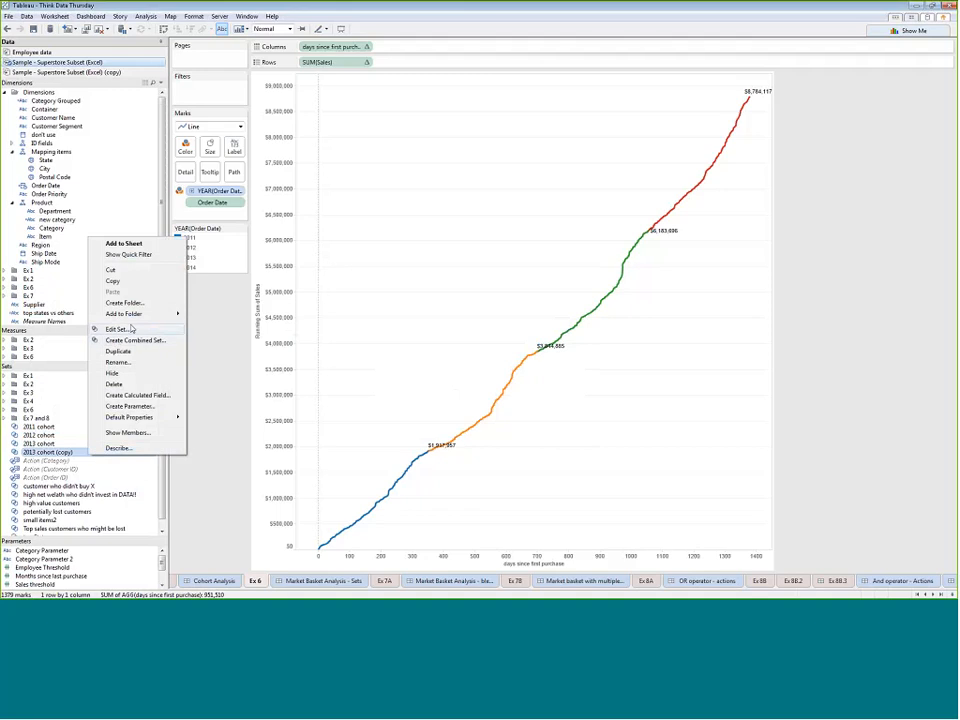
{"action": "left_click", "coordinate": [100, 262]}
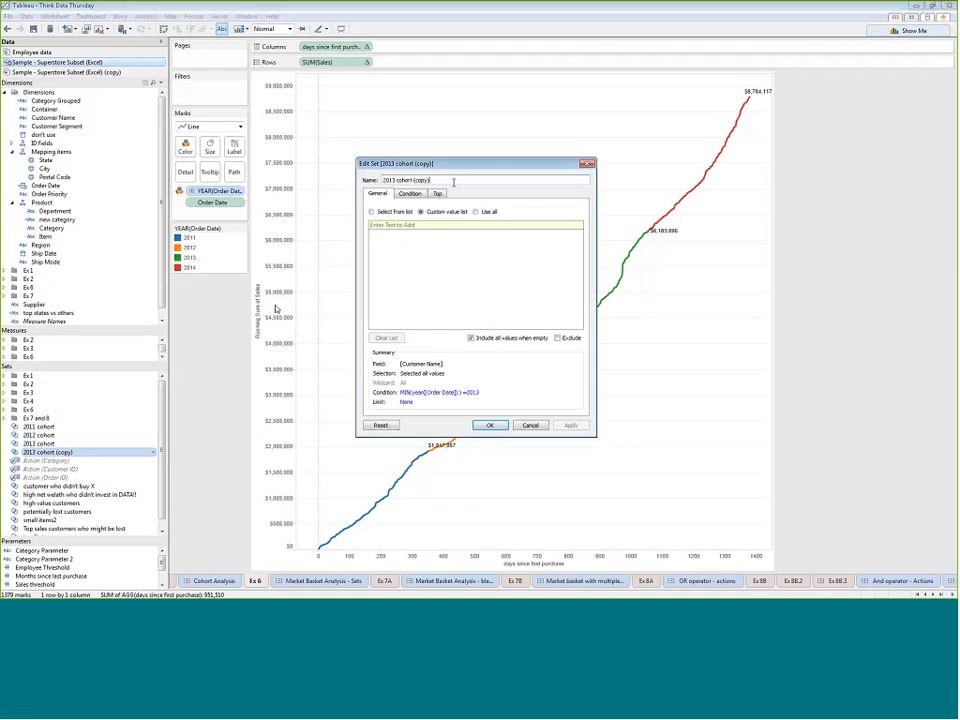
- Change the name of the copied 2013 set to 2014 cohort
{"action": "left_click_drag", "start_coordinate": [454, 181], "coordinate": [411, 181]}
{"action": "key", "text": "BackSpace"}
{"action": "key", "text": "Left"}
{"action": "key", "text": "Left"}
{"action": "key", "text": "Left"}
{"action": "key", "text": "Left"}
{"action": "key", "text": "Left"}
{"action": "key", "text": "Left"}
{"action": "key", "text": "Left"}
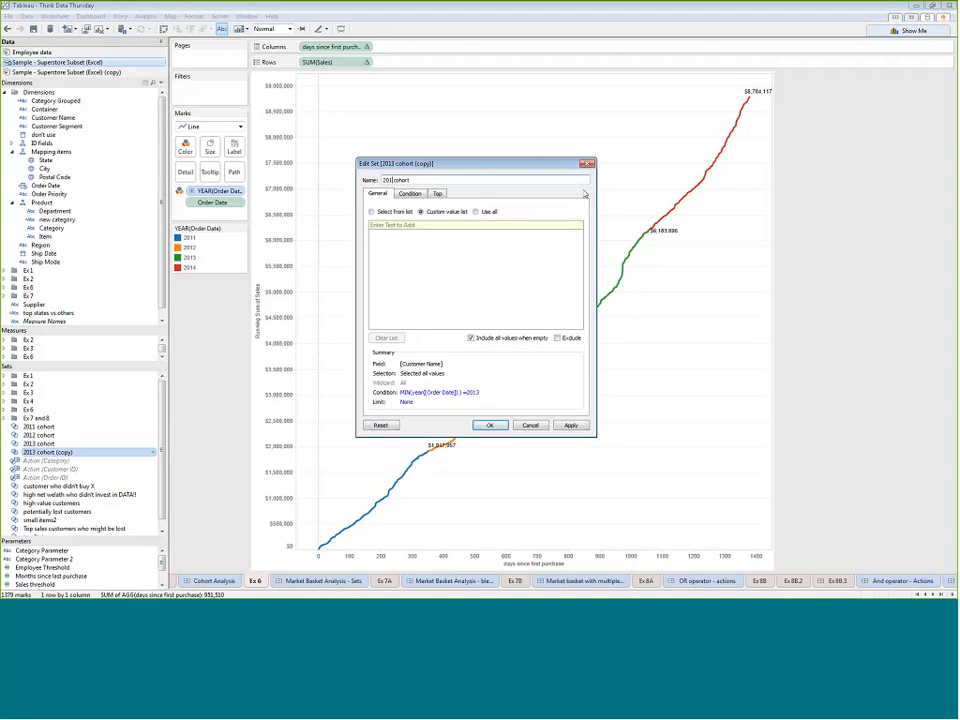
{"action": "key", "text": "BackSpace"}
{"action": "type", "text": "4"}
- Set the 2014 cohort set's condition to MIN(year([Order Date])) =2014 and save the set
{"action": "left_click", "coordinate": [416, 195]}
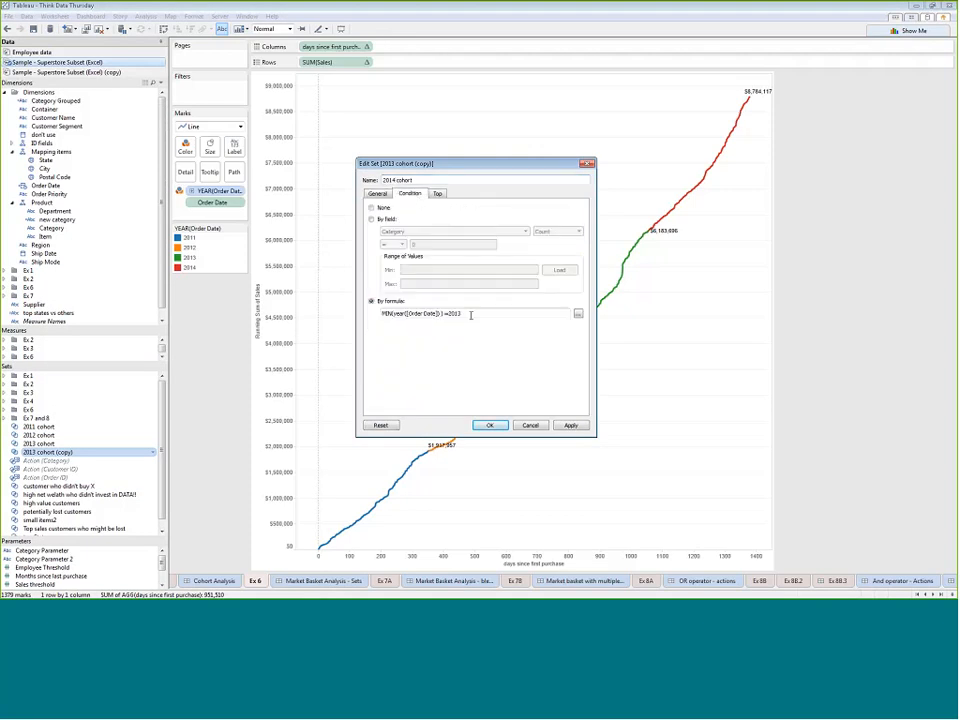
{"action": "left_click", "coordinate": [470, 315]}
{"action": "key", "text": "BackSpace"}
{"action": "type", "text": "4"}
{"action": "left_click", "coordinate": [491, 426]}
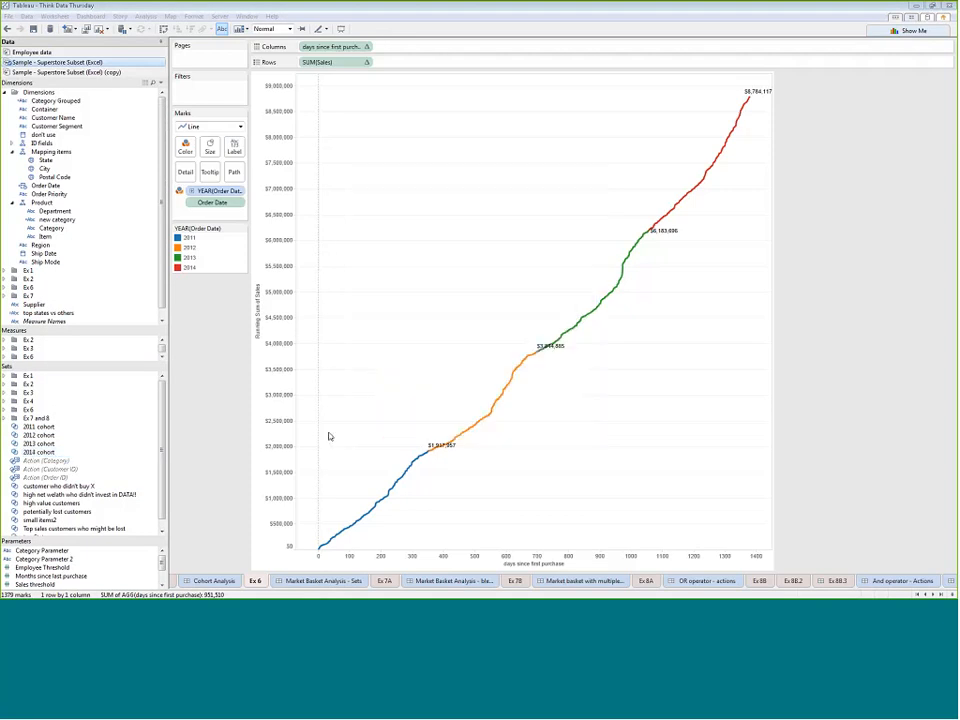
- Create a calculated field from the 2011 cohort set and name it cohort
{"action": "right_click", "coordinate": [59, 430]}
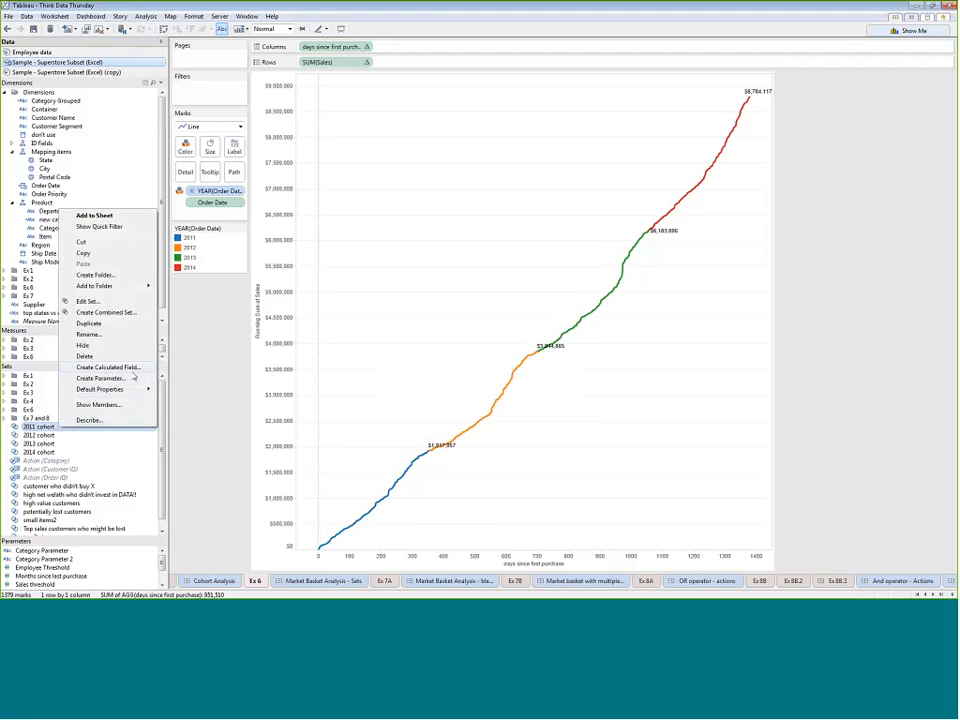
{"action": "left_click", "coordinate": [64, 436]}
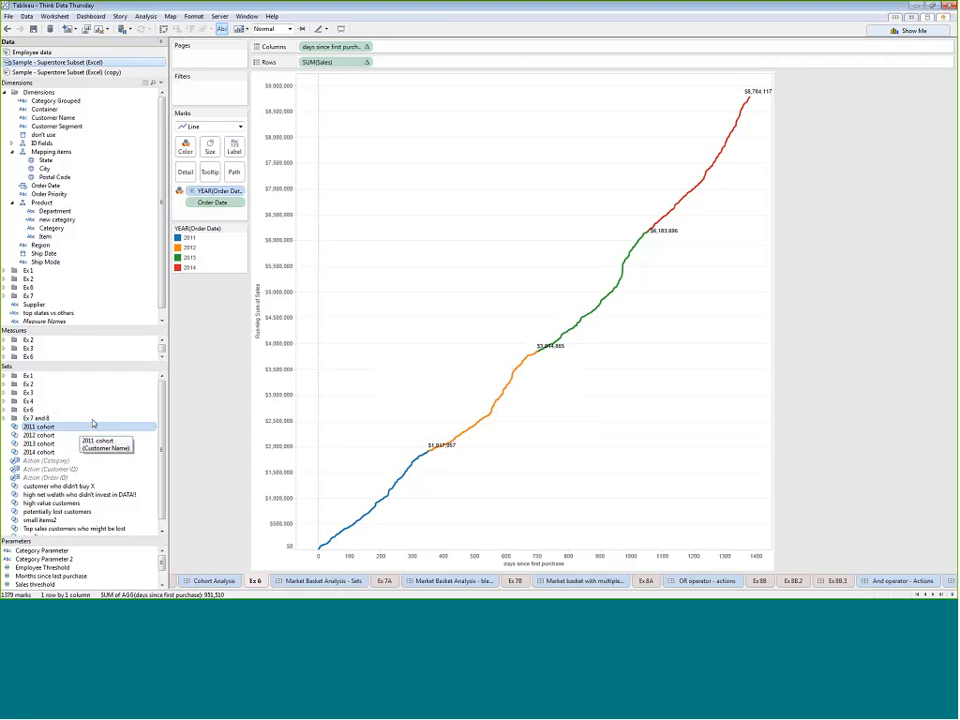
{"action": "right_click", "coordinate": [55, 427]}
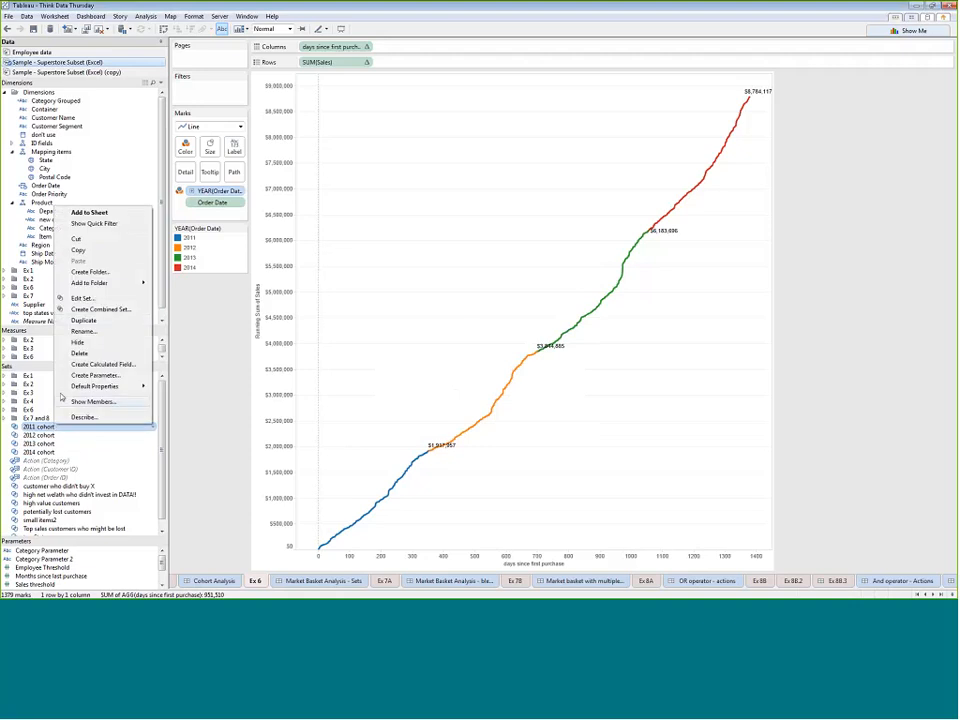
{"action": "left_click", "coordinate": [121, 365]}
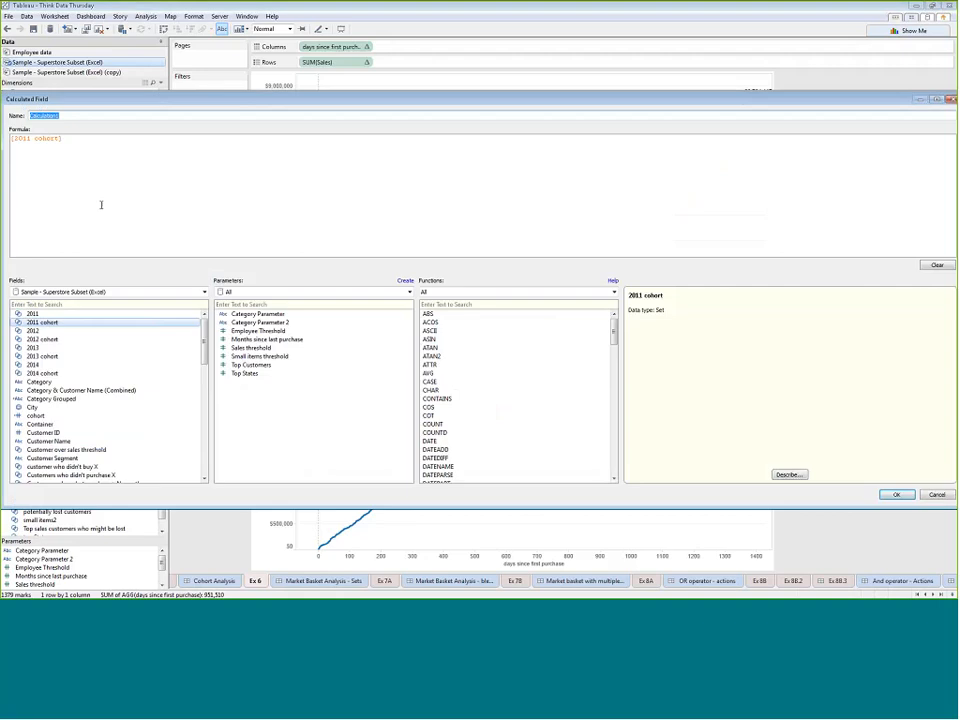
{"action": "type", "text": "cohort"}
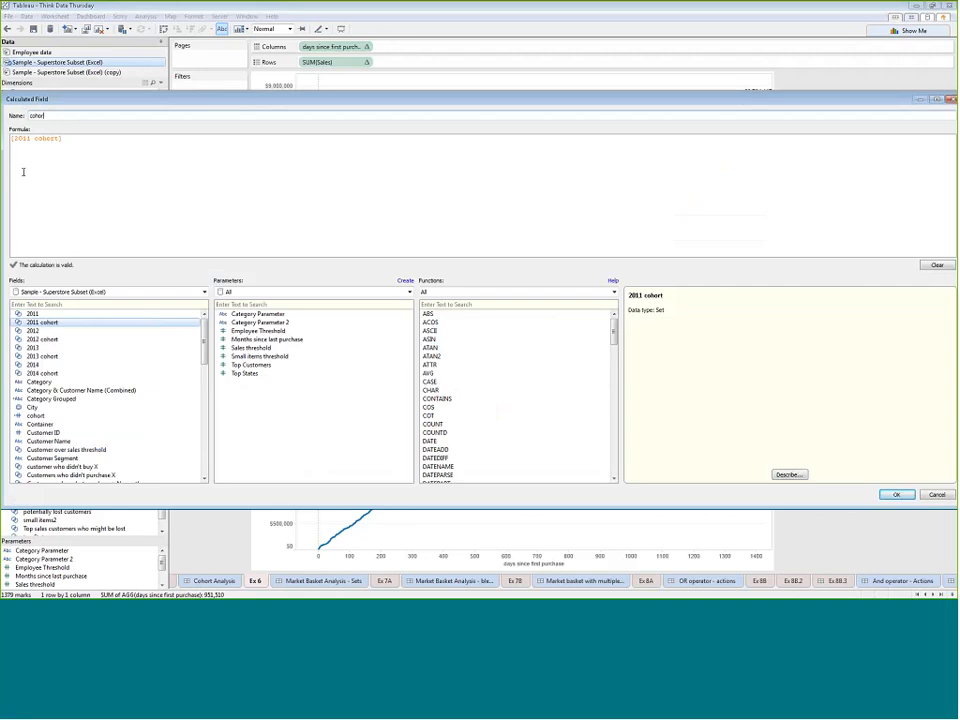
- Write the formula's first branch as if [2011 cohort] then "2011" and begin an elseif line
{"action": "left_click", "coordinate": [12, 144]}
{"action": "type", "text": "if [2011"}
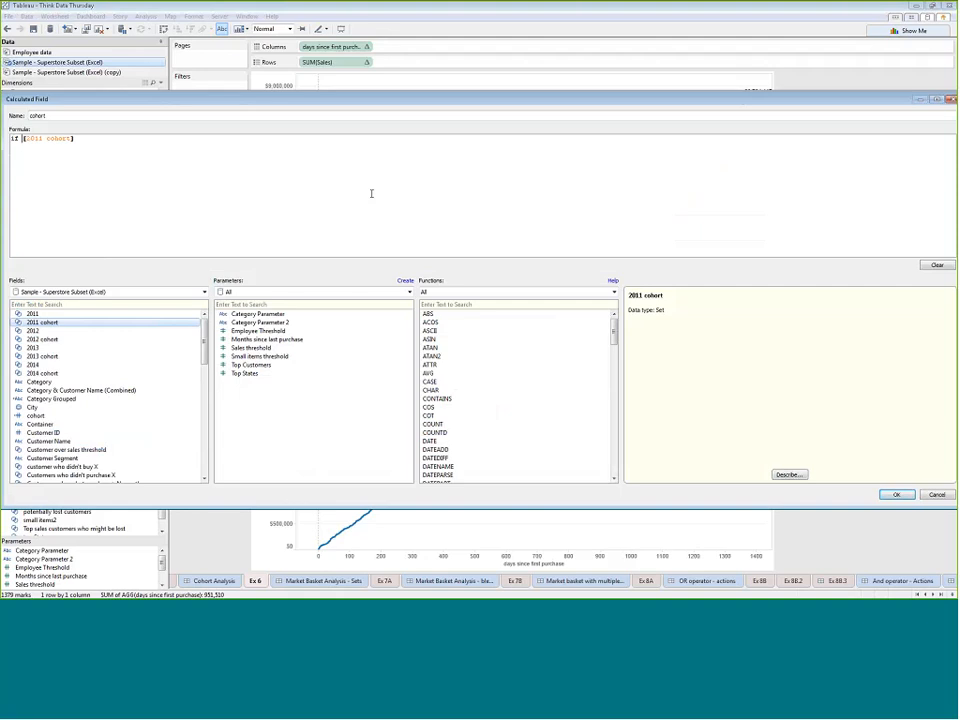
{"action": "type", "text": " cohort] then"}
{"action": "type", "text": " \"2011"}
{"action": "type", "text": "\" "}
{"action": "type", "text": "elseif"}
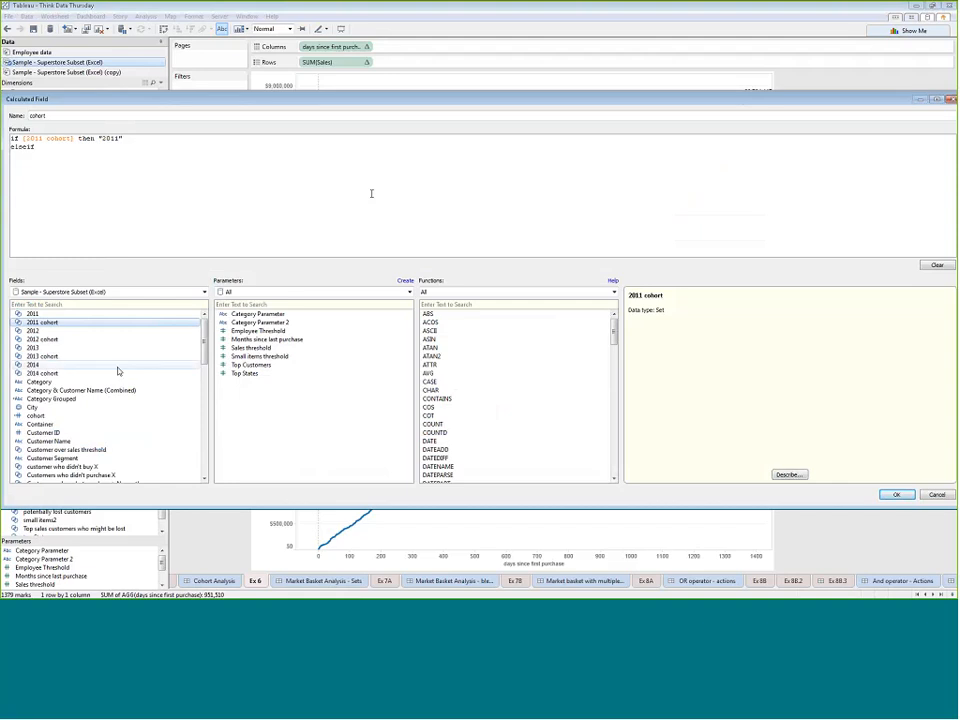
- Complete the second branch as elseif [2012 cohort] then "2012" and begin another elseif line
{"action": "double_click", "coordinate": [81, 324]}
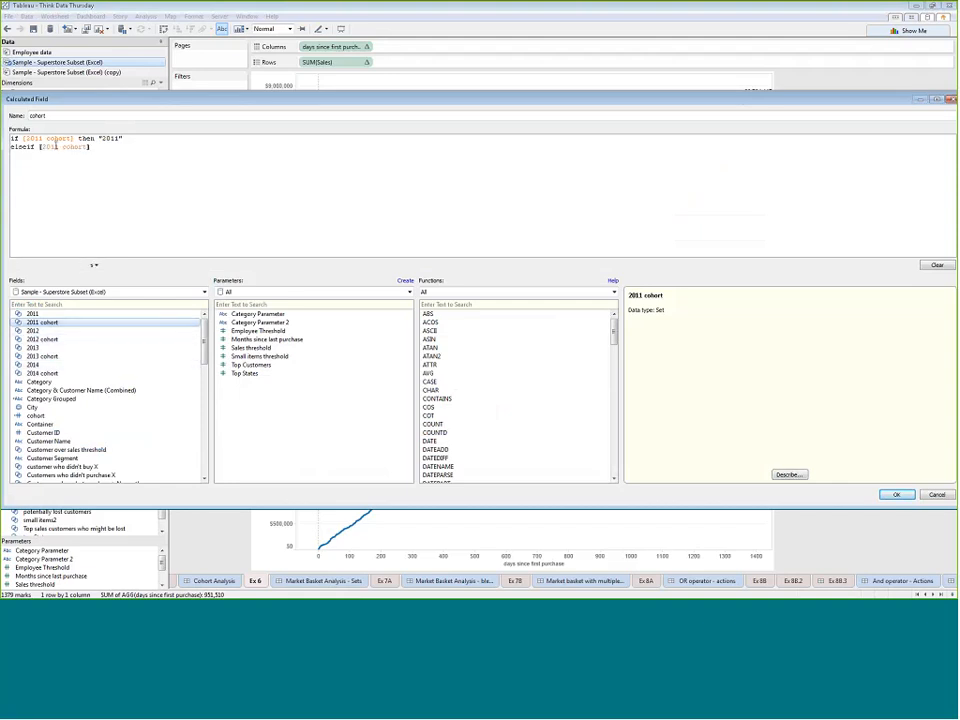
{"action": "left_click", "coordinate": [56, 147]}
{"action": "key", "text": "BackSpace"}
{"action": "type", "text": "2"}
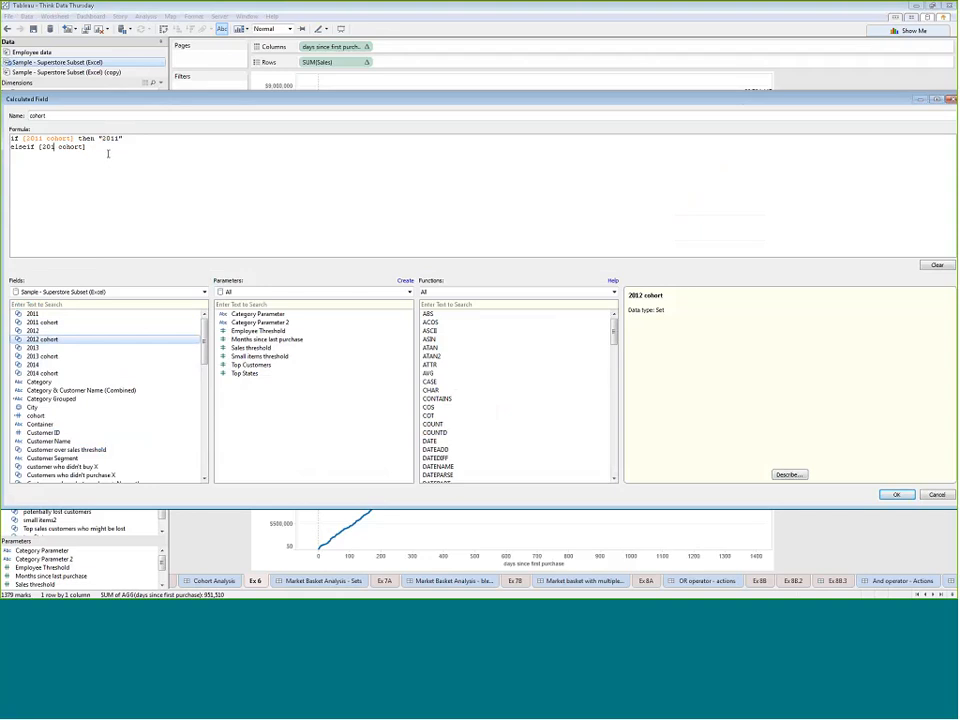
{"action": "left_click", "coordinate": [190, 146]}
{"action": "type", "text": "tjhen"}
{"action": "key", "text": "BackSpace"}
{"action": "key", "text": "BackSpace"}
{"action": "key", "text": "BackSpace"}
{"action": "key", "text": "BackSpace"}
{"action": "type", "text": "hen \"2012\""}
{"action": "key", "text": "Return"}
{"action": "type", "text": "elseif "}
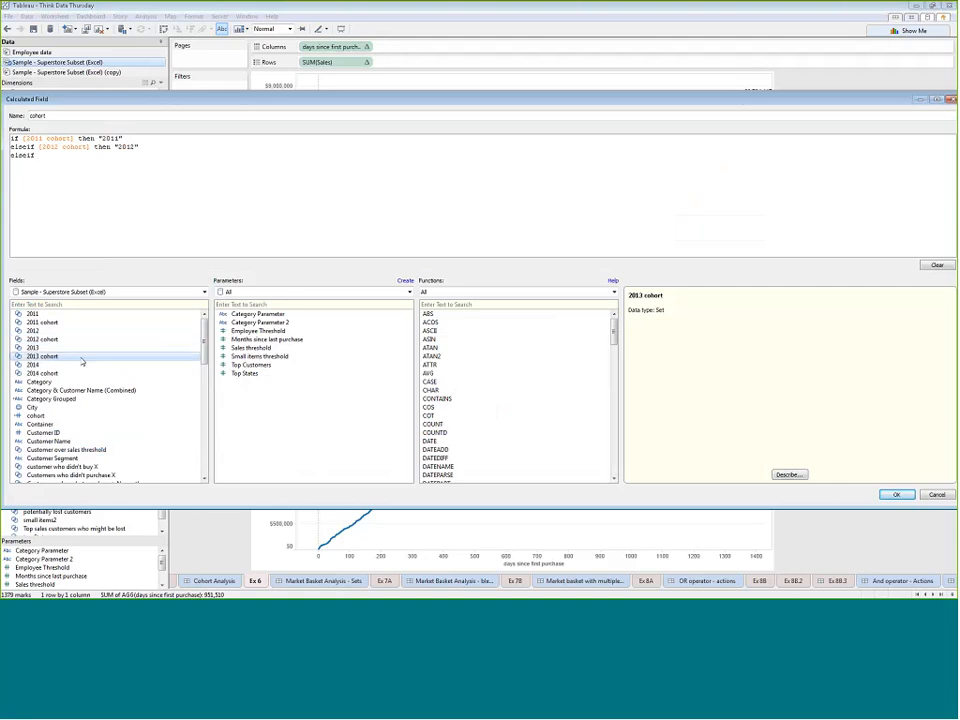
- Complete the third branch with [2013 cohort] then "2013" and begin a fourth elseif line
{"action": "type", "text": "[2013 cohort] then \"2013"}
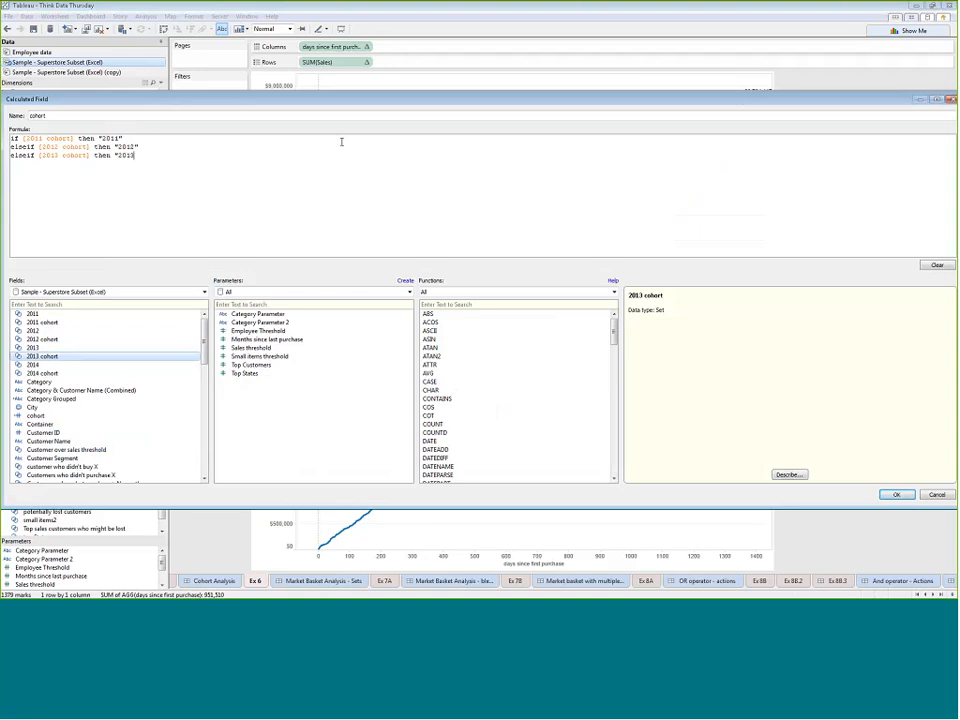
{"action": "type", "text": "\""}
{"action": "key", "text": "Return"}
{"action": "type", "text": "elseif"}
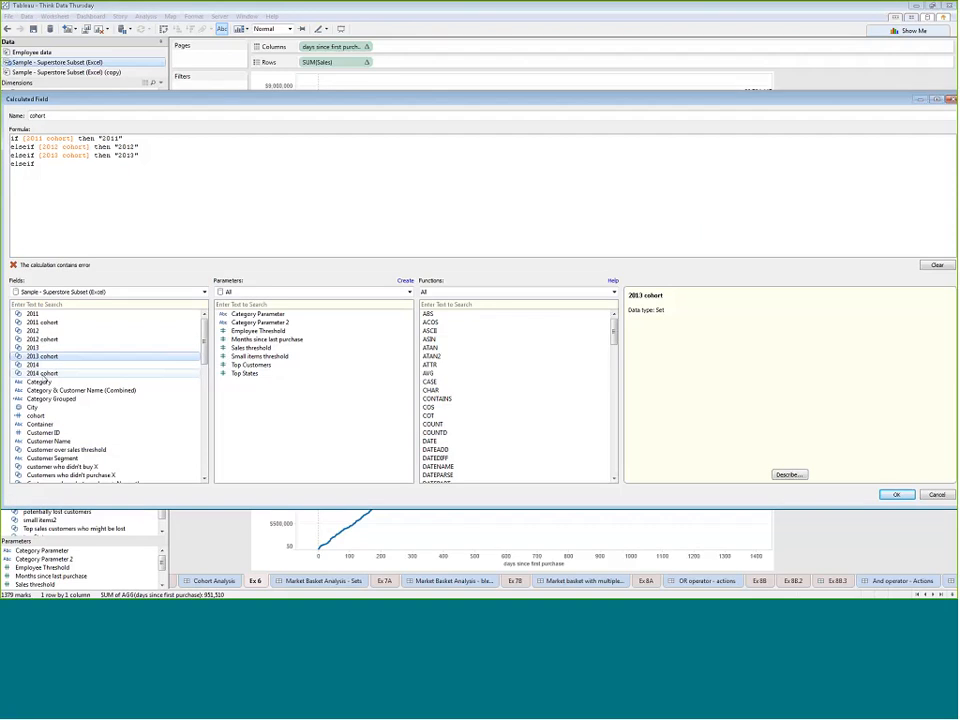
- Finish the formula with [2014 cohort] then "2014" and a closing end, and check the calculation's errors
{"action": "double_click", "coordinate": [43, 374]}
{"action": "type", "text": "then"}
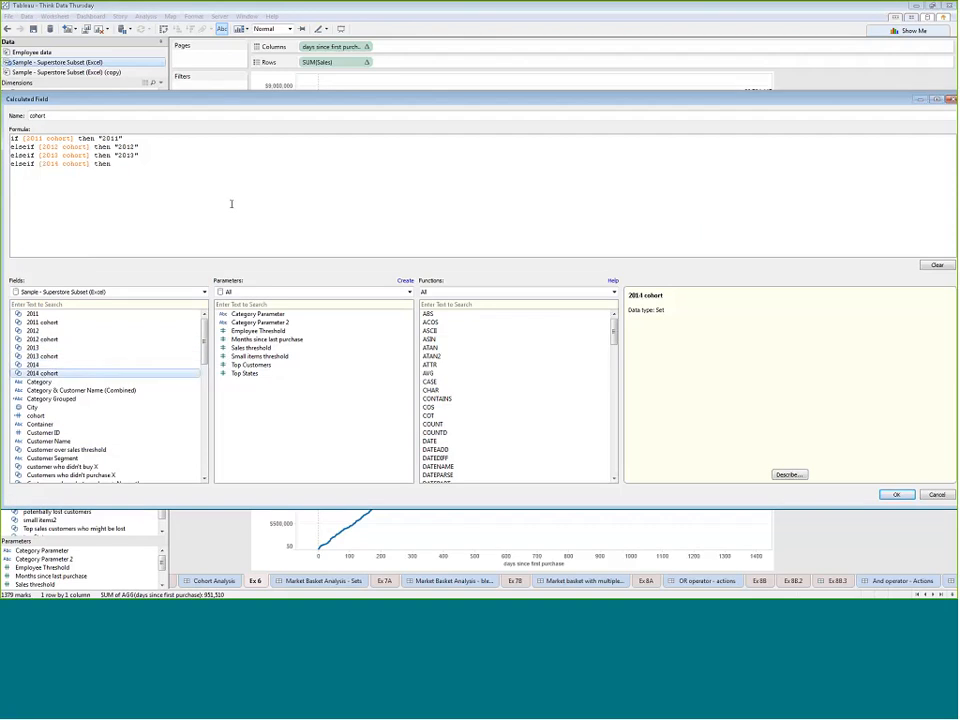
{"action": "type", "text": " \"2014\""}
{"action": "key", "text": "Return"}
{"action": "type", "text": "ed"}
{"action": "key", "text": "BackSpace"}
{"action": "type", "text": "nd"}
{"action": "left_click", "coordinate": [58, 265]}
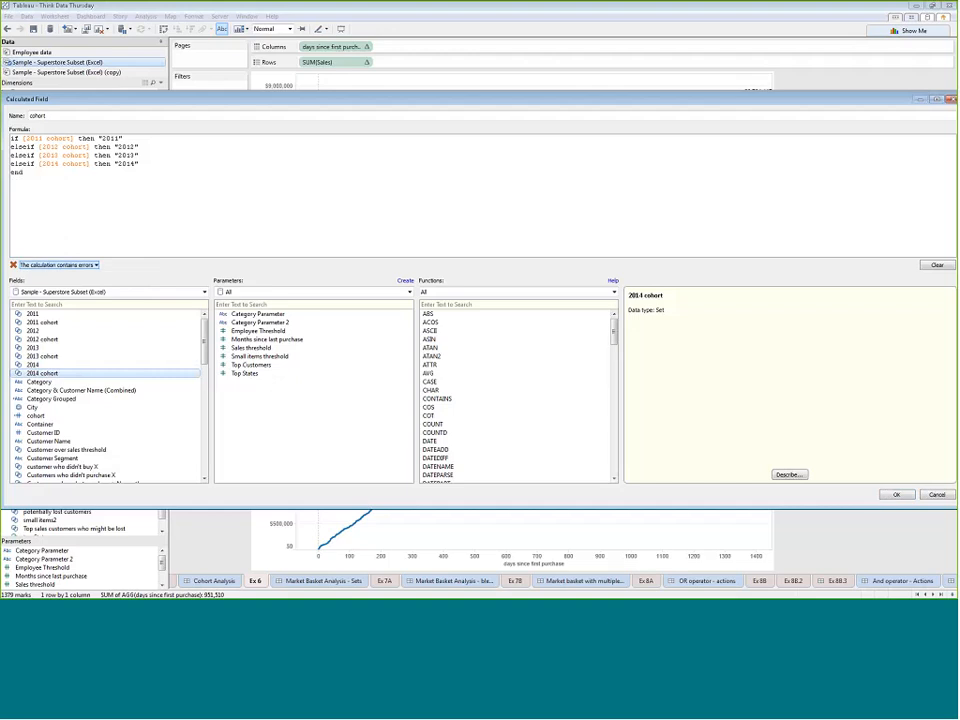
- Save the calculated field as cohort2 and color the sales lines by it in place of the order year
{"action": "left_click", "coordinate": [69, 115]}
{"action": "type", "text": "2"}
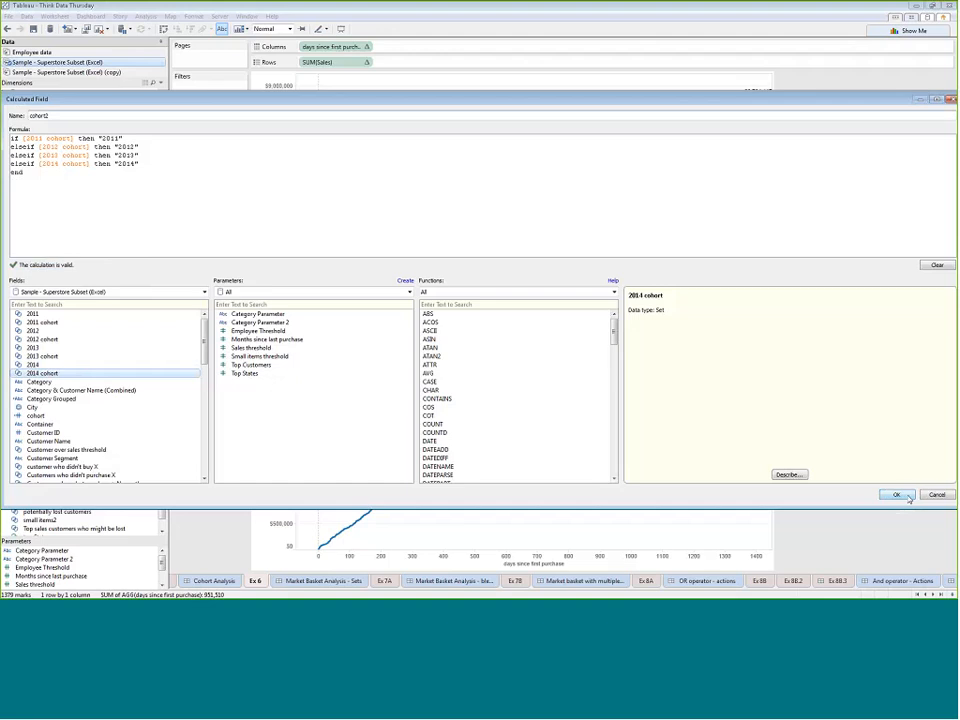
{"action": "left_click", "coordinate": [899, 495]}
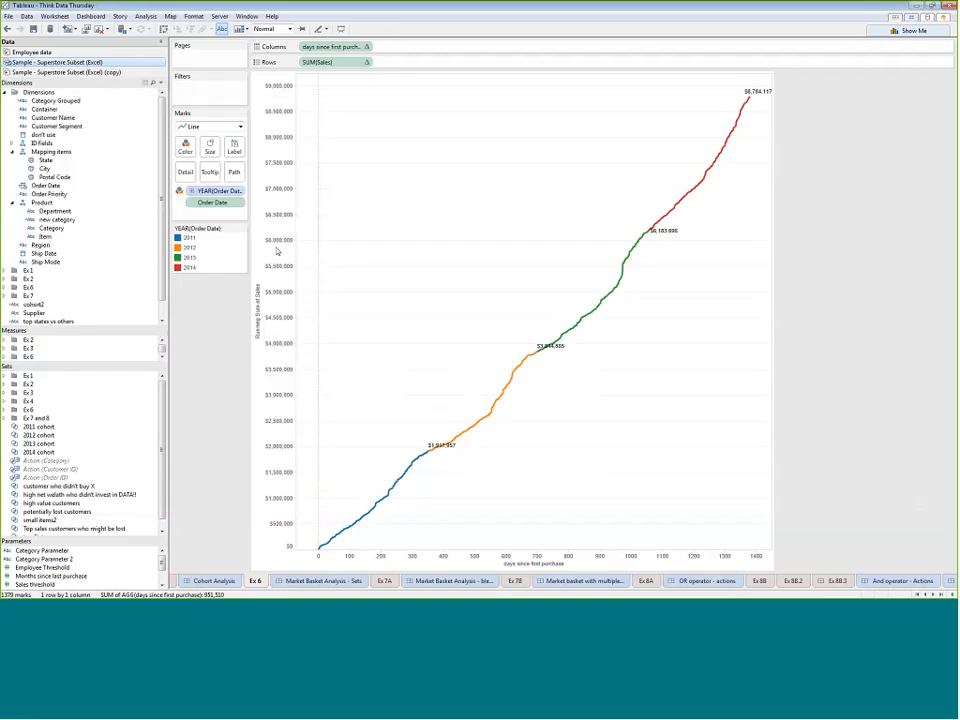
{"action": "left_click_drag", "start_coordinate": [71, 305], "coordinate": [191, 250]}
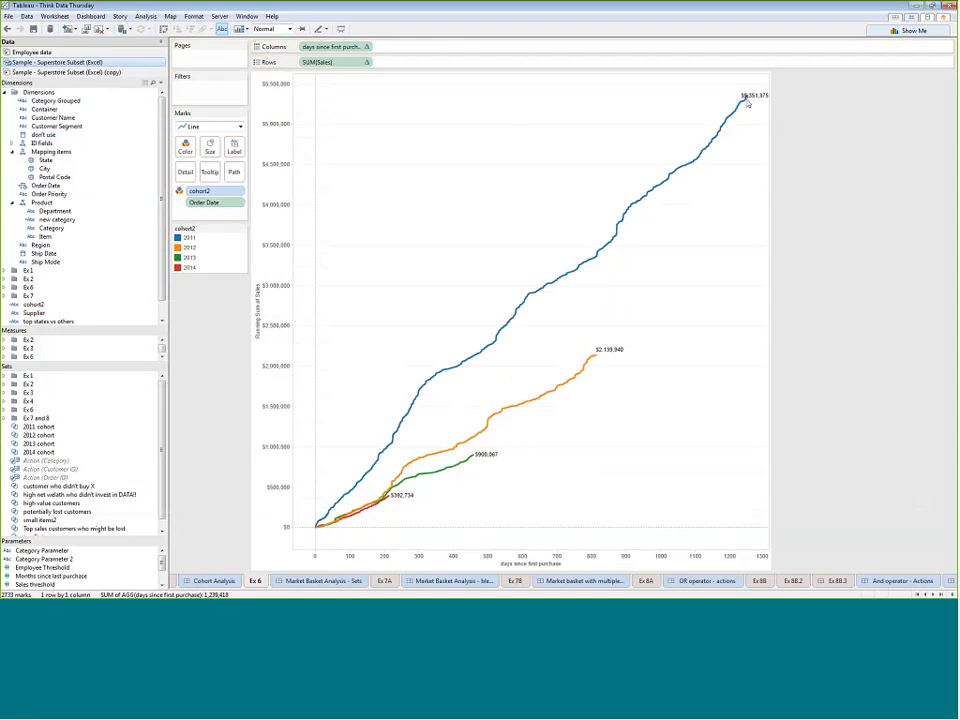
- Highlight the 2011 cohort's line and inspect the end point of the 2014 cohort's line
{"action": "left_click", "coordinate": [186, 247]}
{"action": "left_click", "coordinate": [186, 238]}
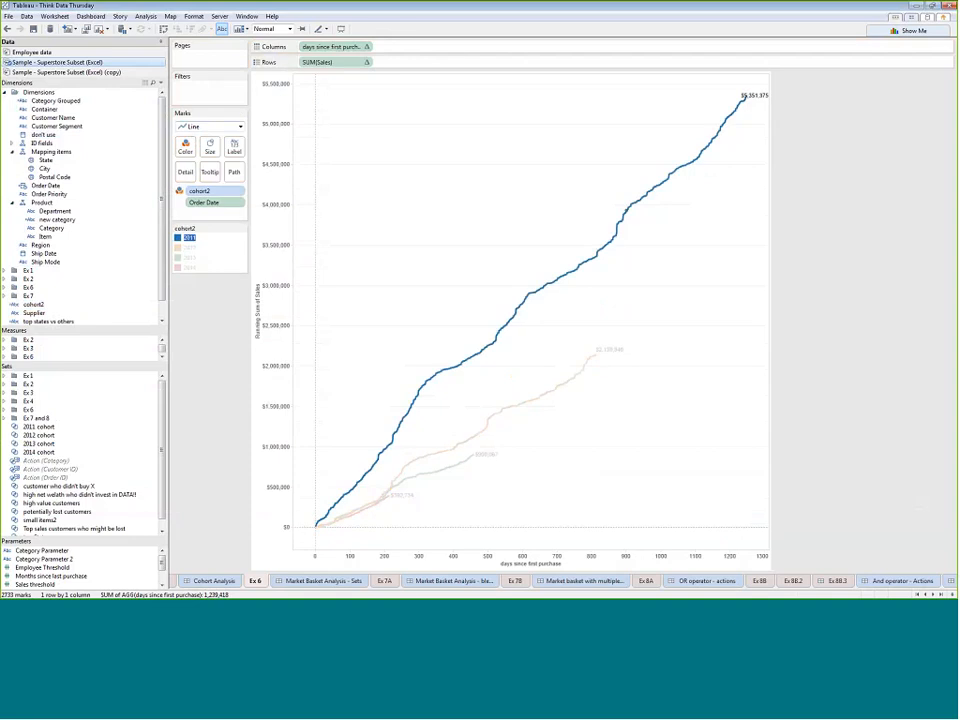
{"action": "mouse_move", "coordinate": [578, 372]}
{"action": "left_click", "coordinate": [391, 501]}
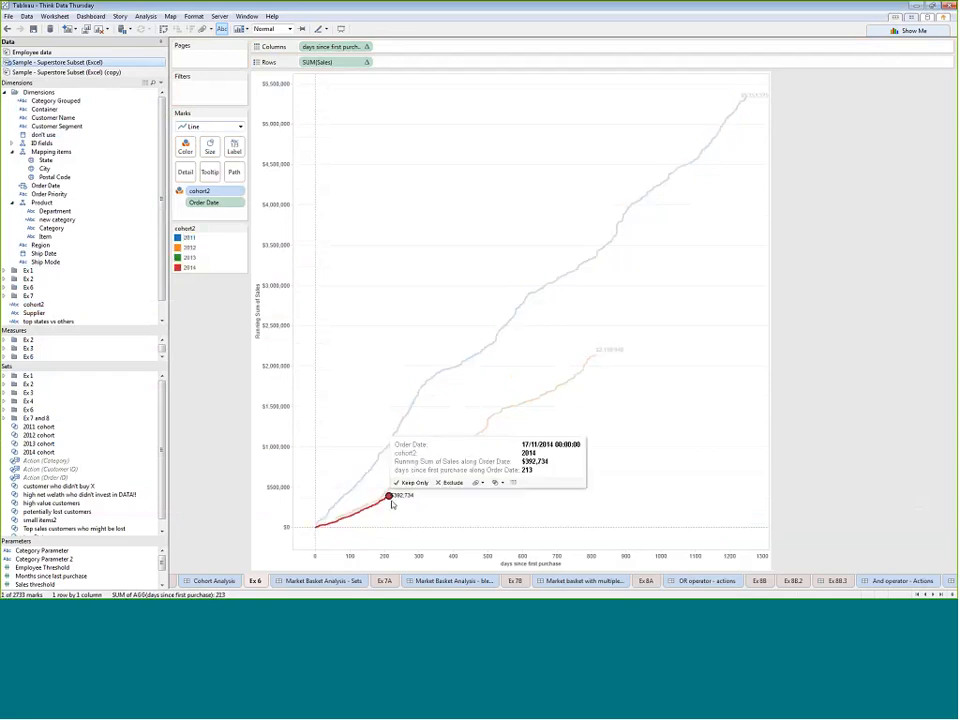
{"action": "left_click", "coordinate": [391, 502]}
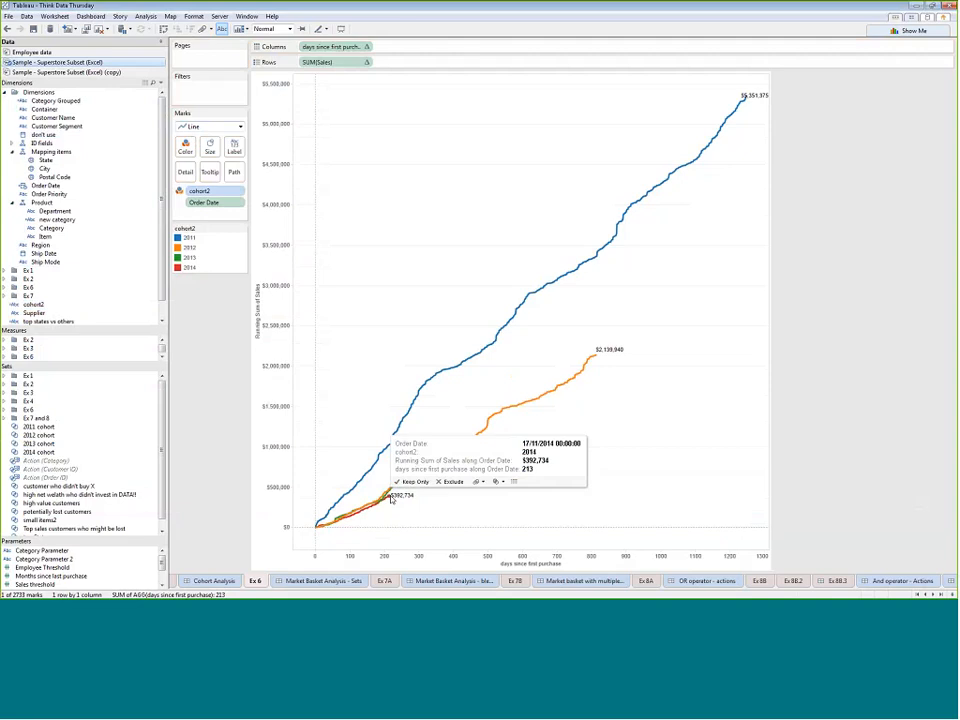
{"action": "left_click", "coordinate": [391, 501]}
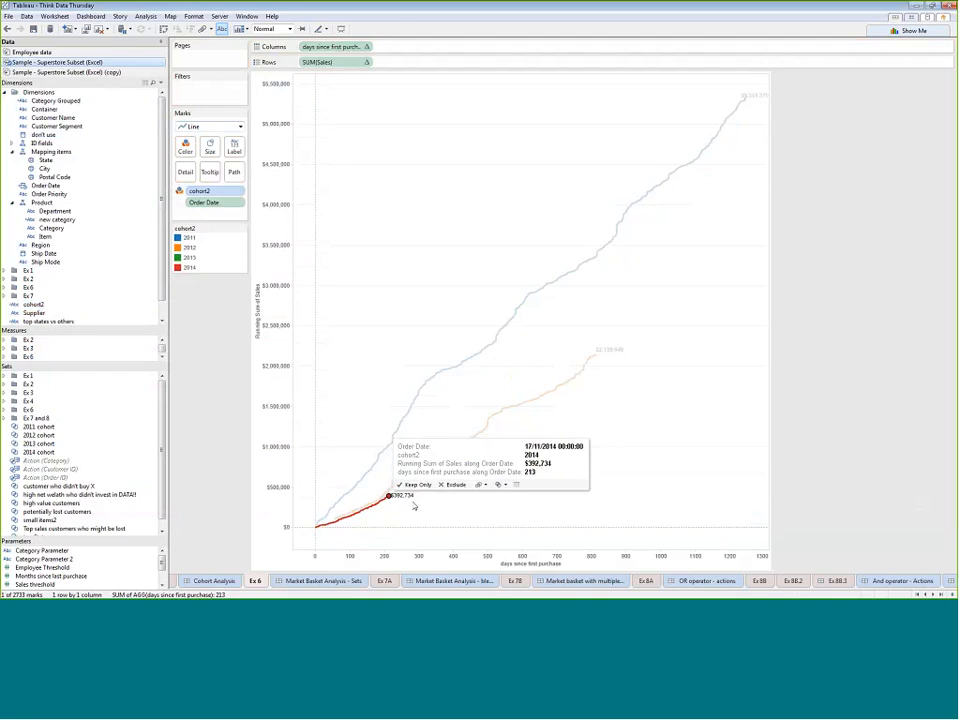
{"action": "left_click", "coordinate": [480, 500]}
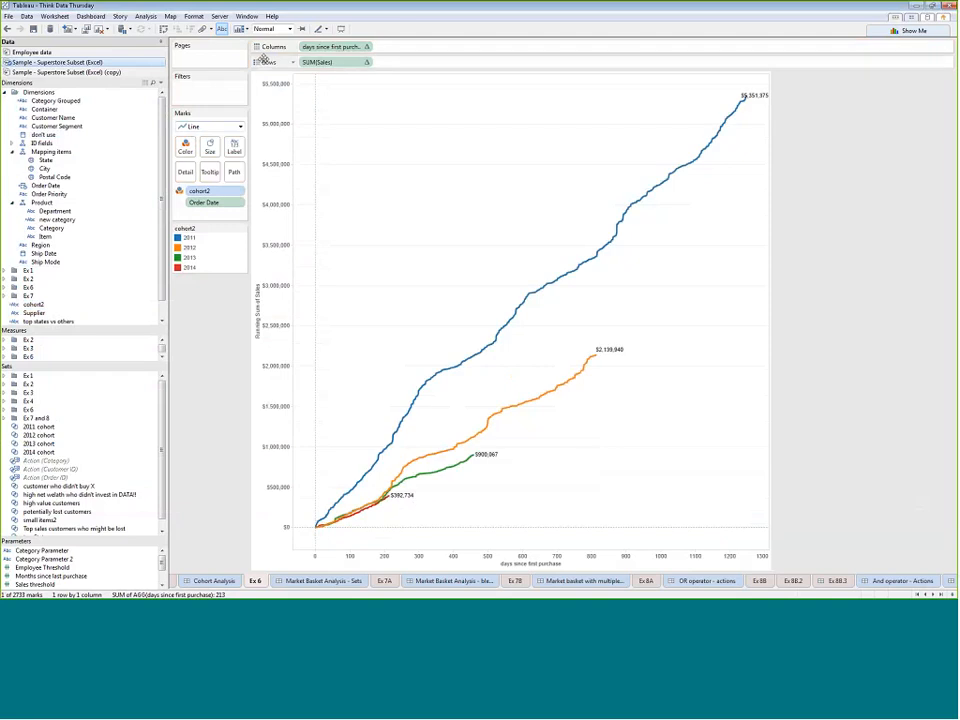
- Show a quick filter for days since first purchase and set its maximum to 365
{"action": "left_click", "coordinate": [367, 47]}
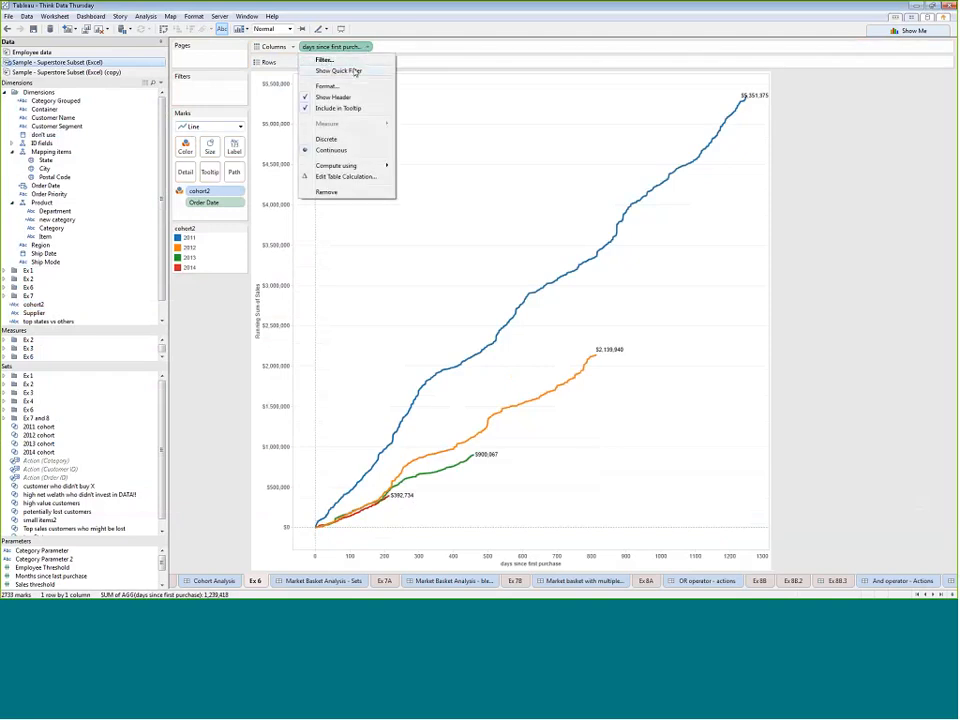
{"action": "left_click", "coordinate": [336, 70]}
{"action": "left_click", "coordinate": [951, 86]}
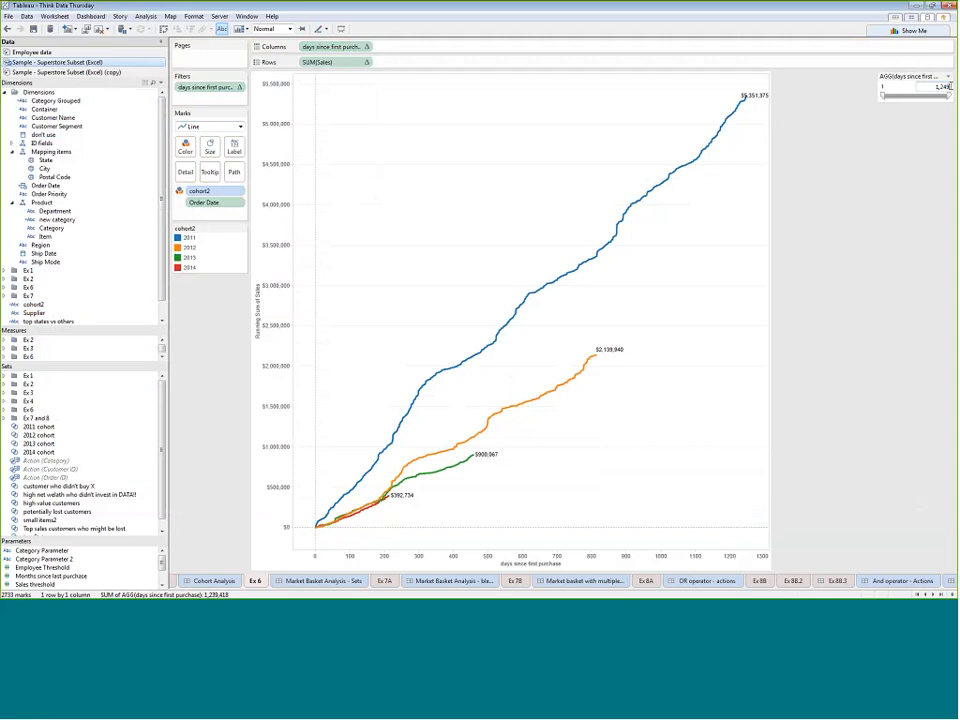
{"action": "double_click", "coordinate": [950, 86]}
{"action": "type", "text": "65"}
{"action": "key", "text": "Return"}
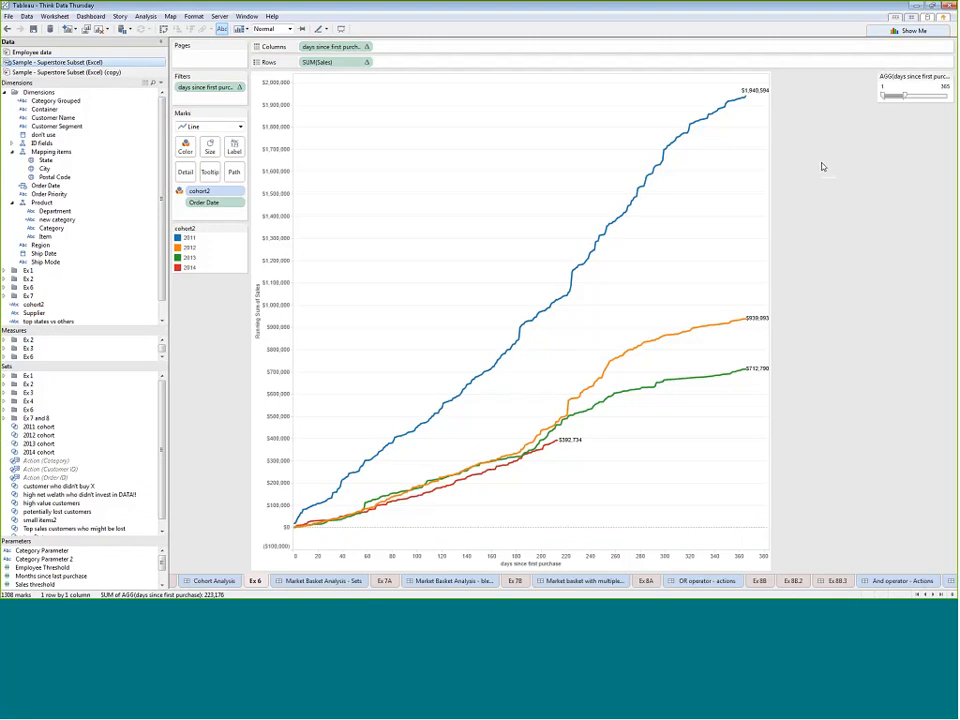
- Open the Market Basket Analysis - Sets dashboard and examine the In and Out order counts by category
{"action": "left_click", "coordinate": [327, 583]}
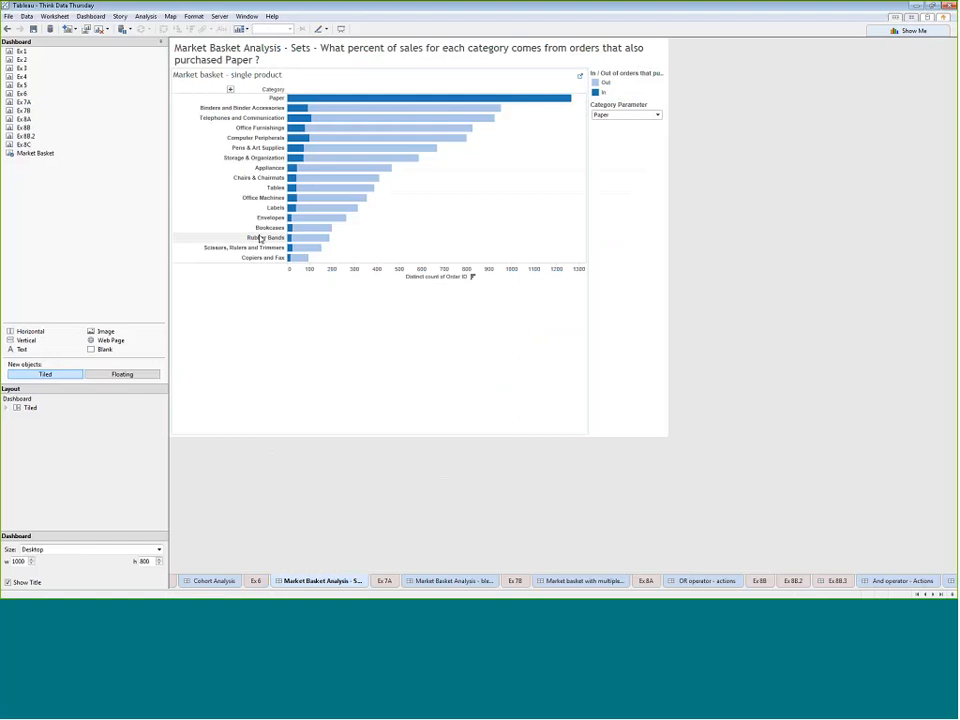
{"action": "left_click", "coordinate": [605, 93]}
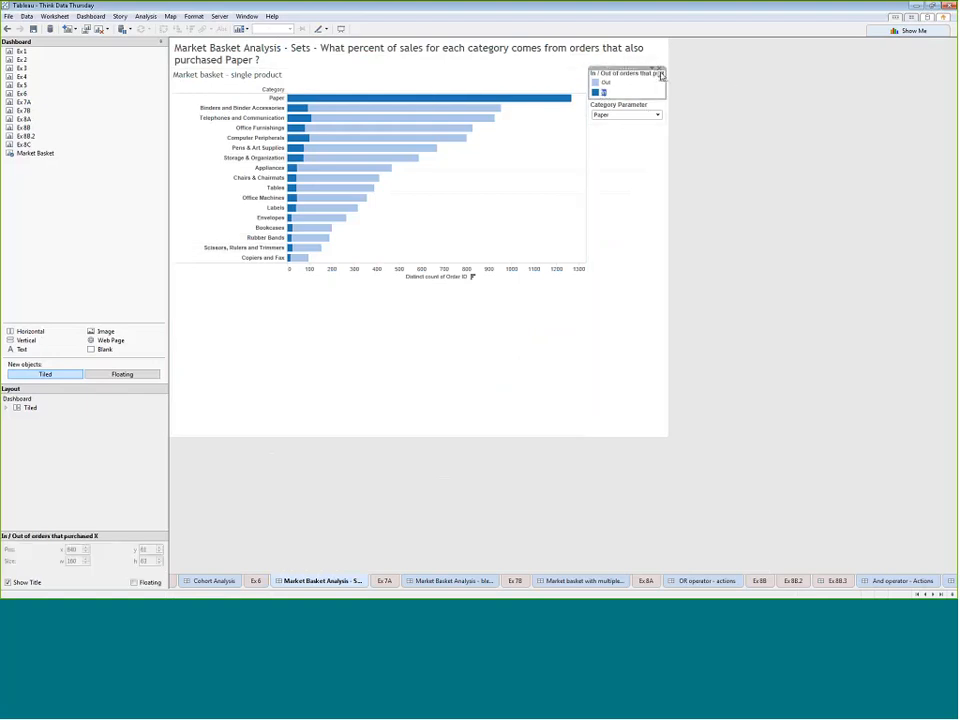
{"action": "left_click", "coordinate": [661, 75]}
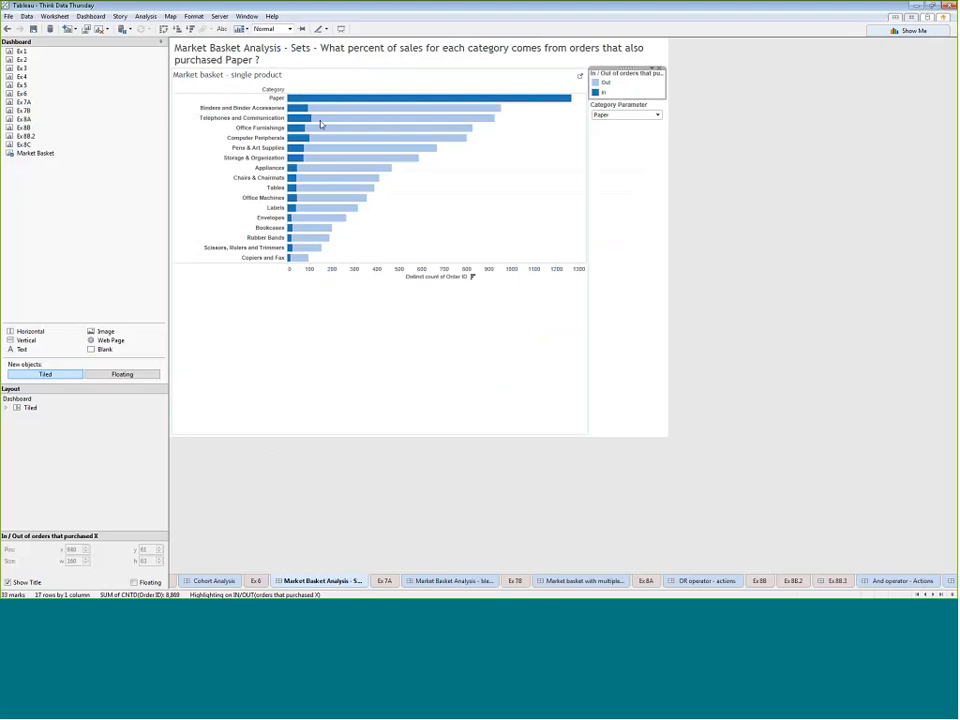
{"action": "mouse_move", "coordinate": [303, 121]}
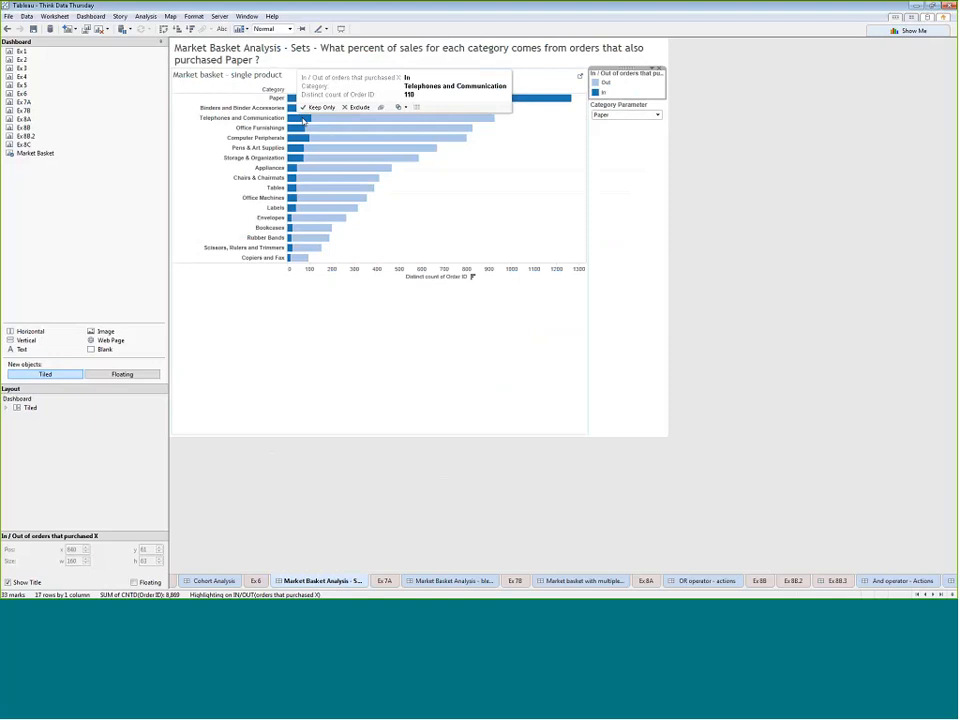
{"action": "mouse_move", "coordinate": [292, 100]}
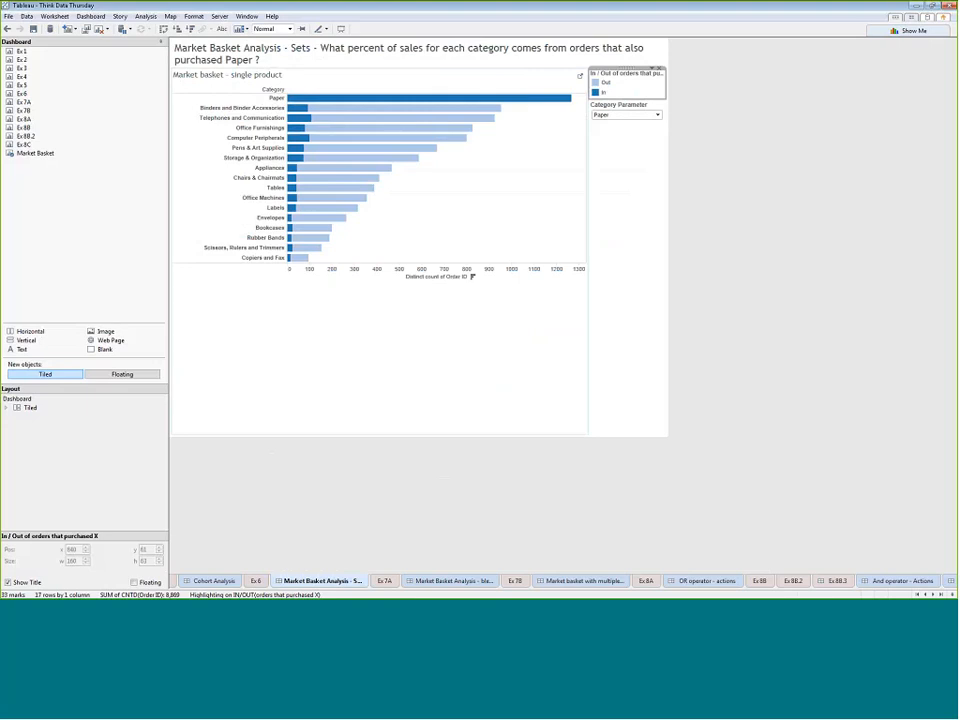
- Go to the dashboard's Market Basket worksheet and show the distinct count of Order ID as percent of total
{"action": "left_click", "coordinate": [581, 77]}
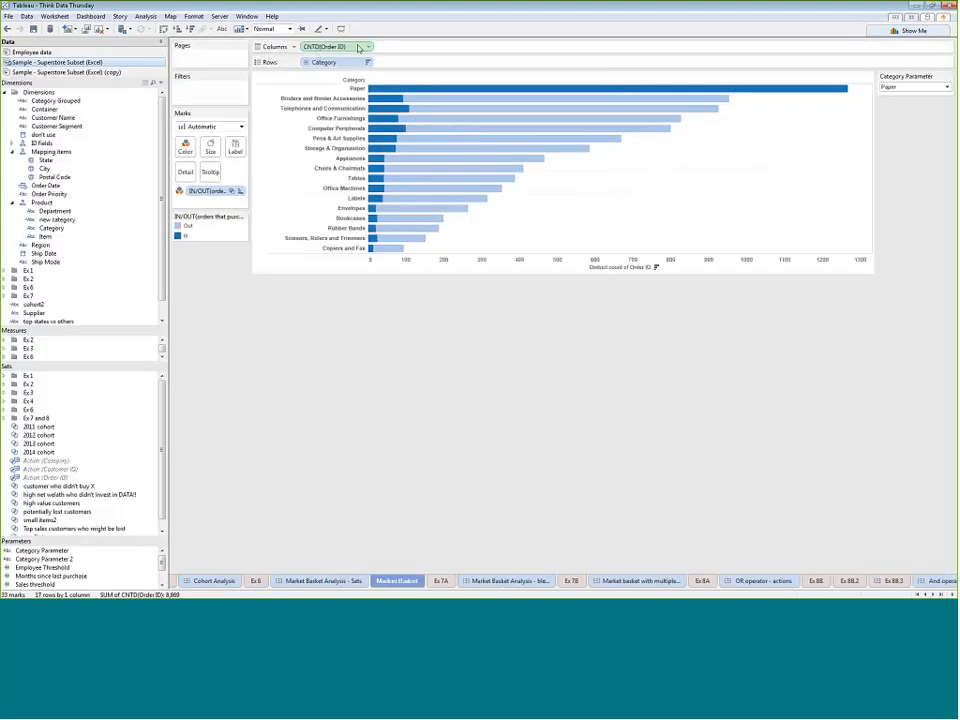
{"action": "left_click", "coordinate": [367, 47]}
{"action": "mouse_move", "coordinate": [360, 198]}
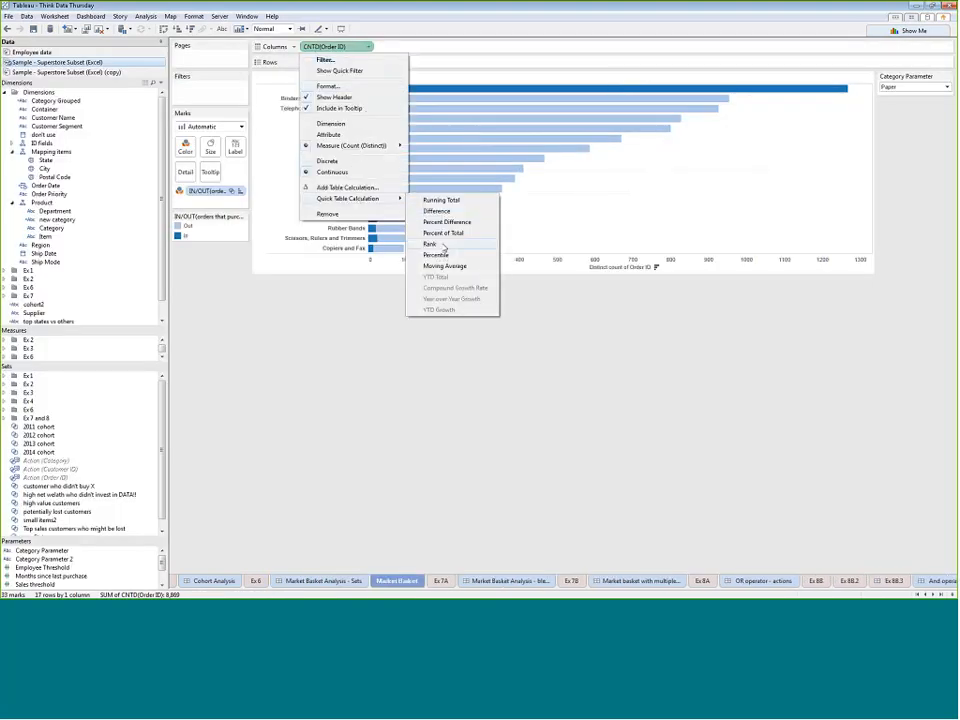
{"action": "left_click", "coordinate": [443, 232]}
- Compute the percent of total using In / Out of orders that purchased X
{"action": "left_click", "coordinate": [368, 47]}
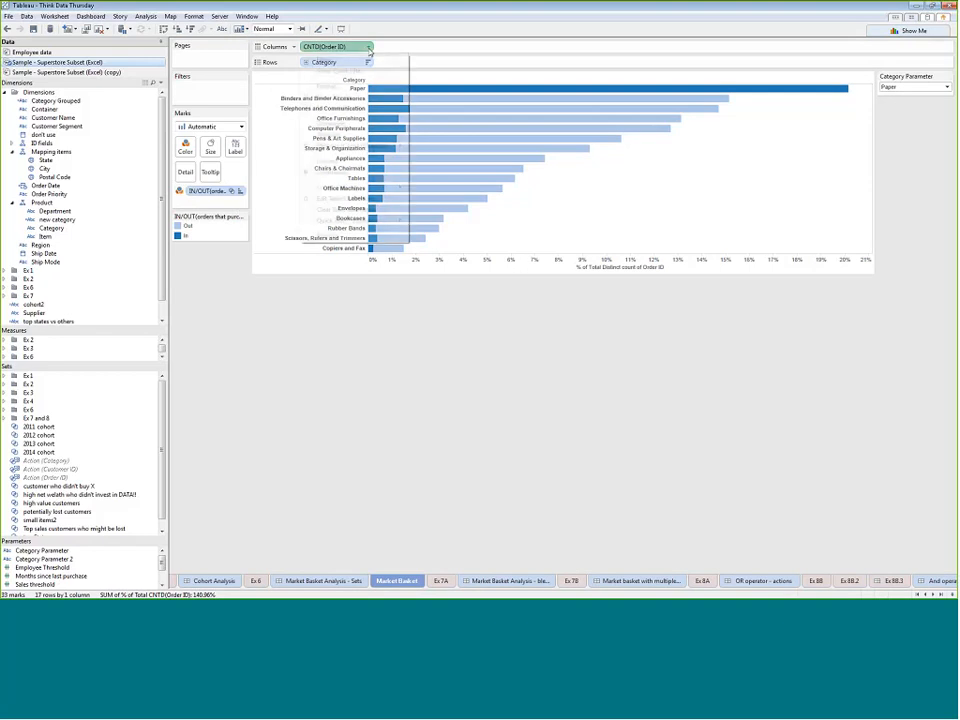
{"action": "mouse_move", "coordinate": [385, 187]}
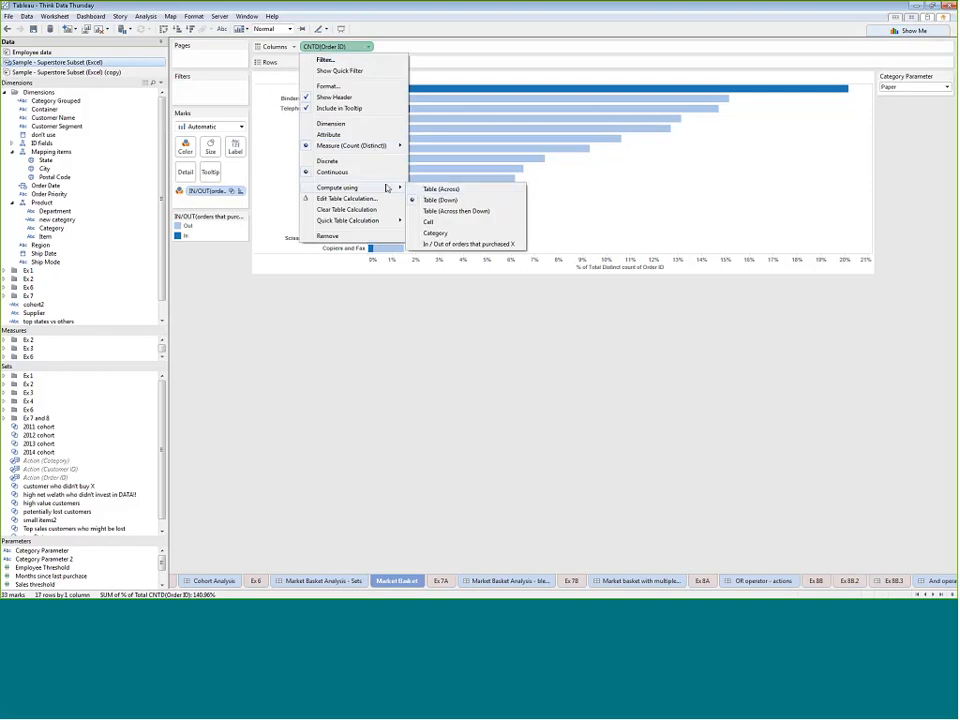
{"action": "left_click", "coordinate": [426, 244]}
- Show mark labels on the percent-of-total bars in the Market Basket worksheet
{"action": "left_click", "coordinate": [236, 148]}
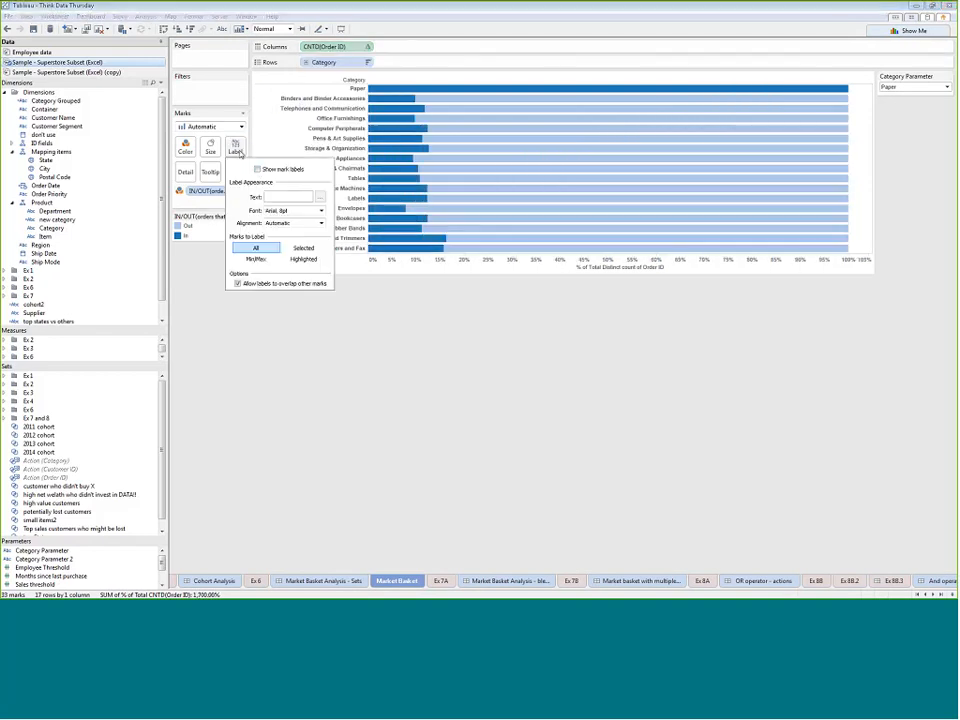
{"action": "left_click", "coordinate": [257, 169]}
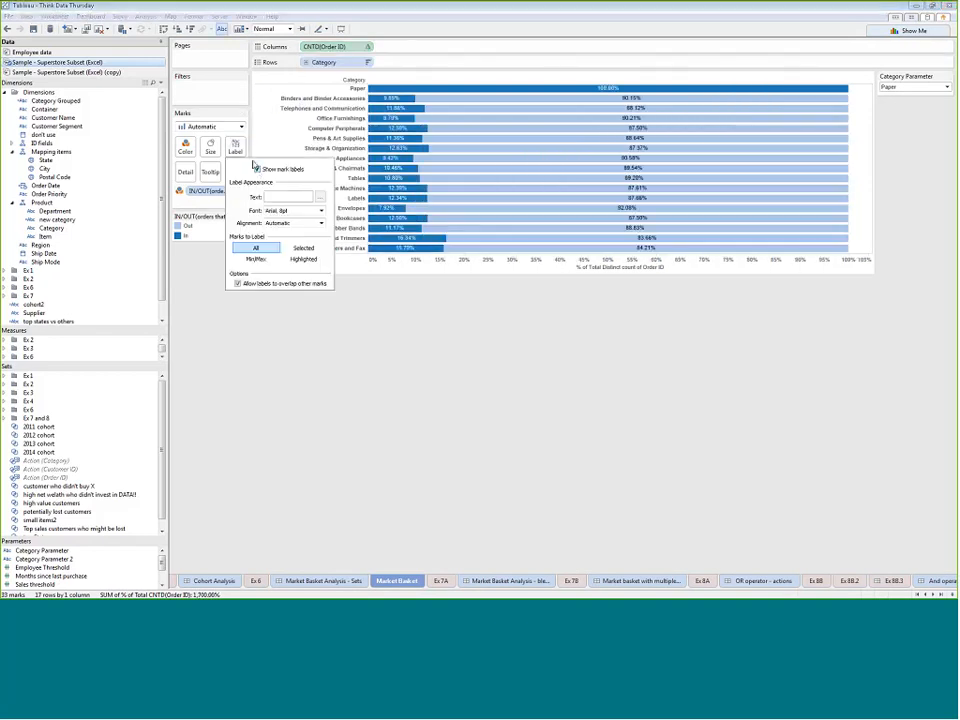
{"action": "left_click", "coordinate": [568, 367]}
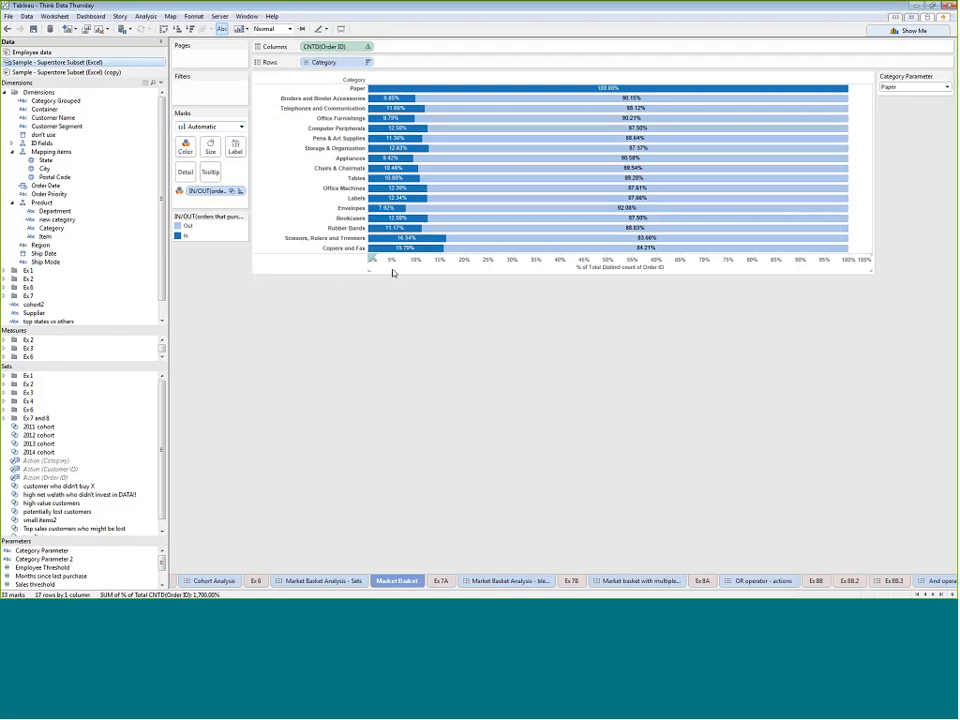
- Set the Category Parameter to Chairs & Chairmats, and switch it to Envelopes
{"action": "mouse_move", "coordinate": [405, 240]}
{"action": "left_click", "coordinate": [940, 87]}
{"action": "left_click", "coordinate": [917, 119]}
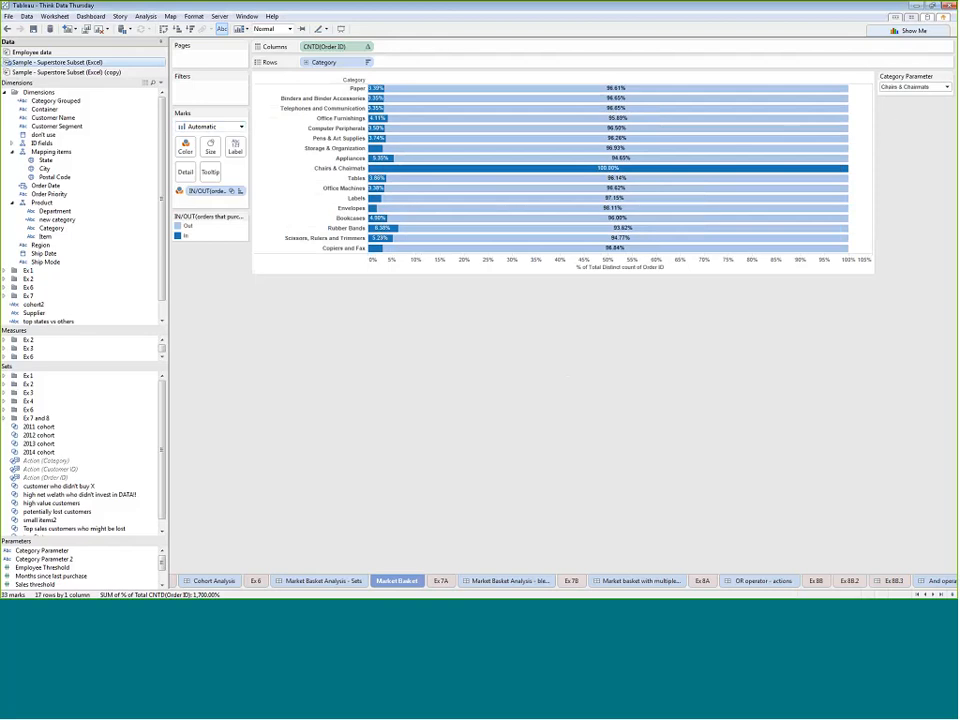
{"action": "left_click", "coordinate": [925, 87]}
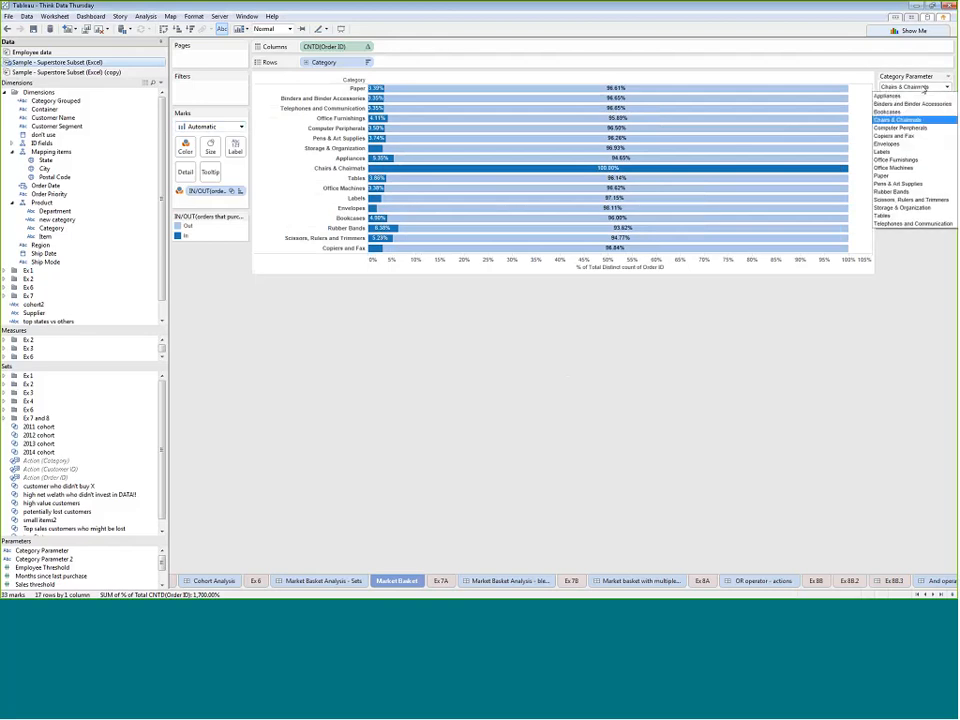
{"action": "left_click", "coordinate": [912, 143]}
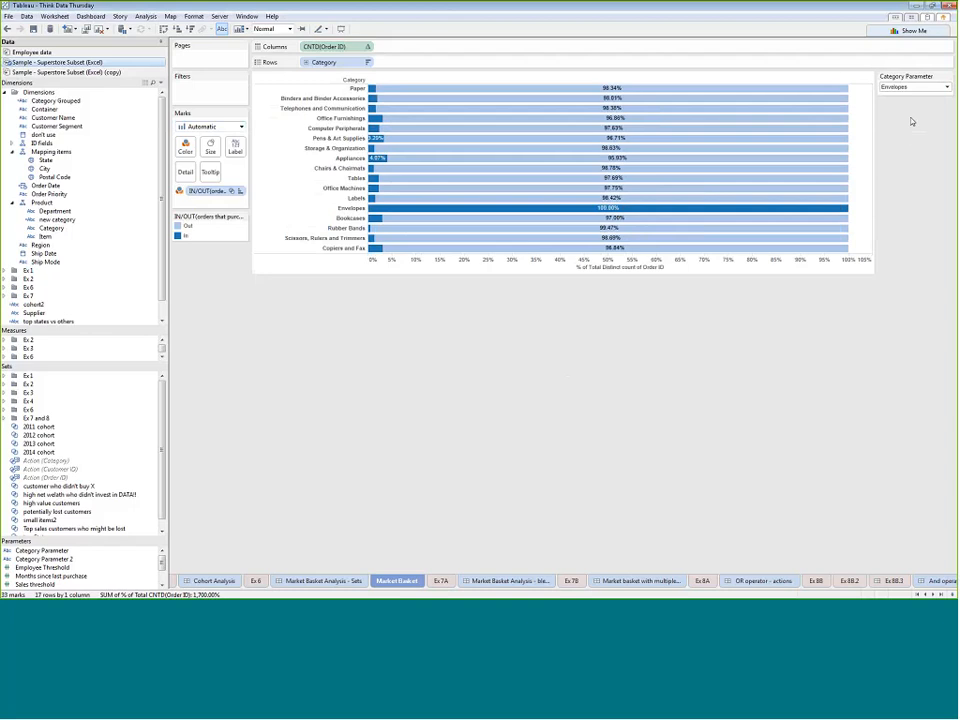
- Go to the Ex 7A worksheet and locate the Order ID dimension by searching the data fields for "order"
{"action": "left_click", "coordinate": [442, 581]}
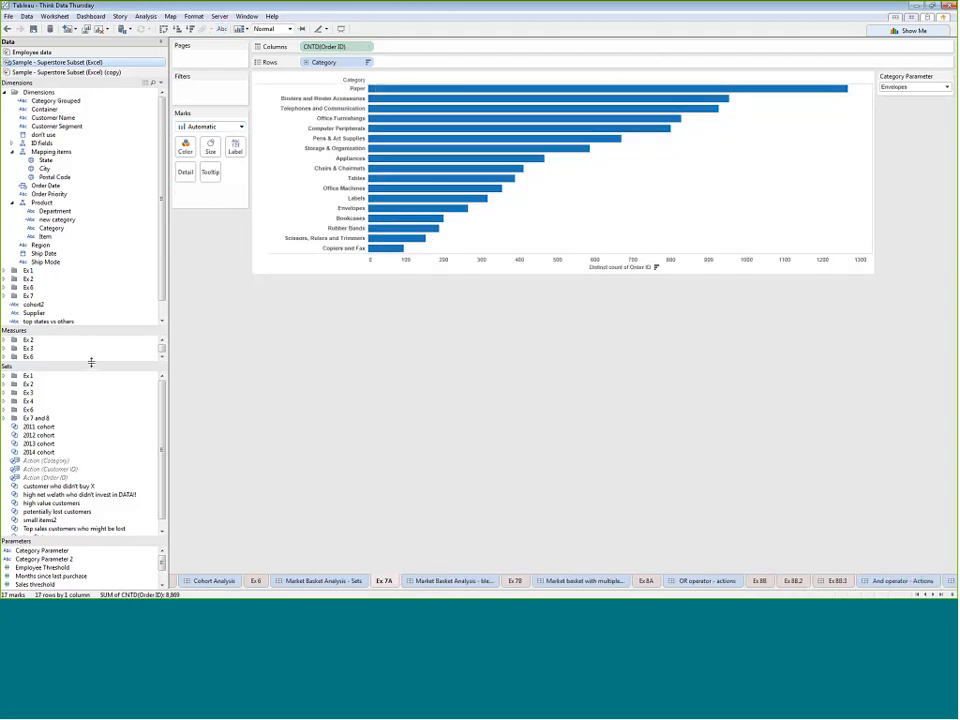
{"action": "mouse_move", "coordinate": [94, 364]}
{"action": "left_mouse_down"}
{"action": "mouse_move", "coordinate": [84, 354]}
{"action": "mouse_move", "coordinate": [86, 368]}
{"action": "left_mouse_up"}
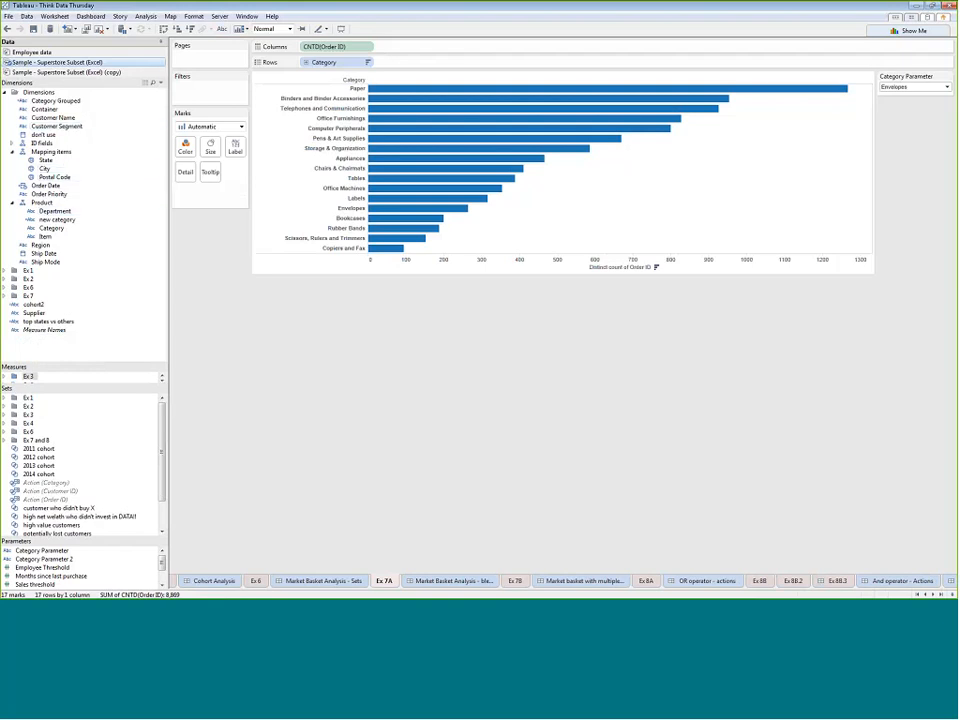
{"action": "left_click", "coordinate": [153, 84]}
{"action": "type", "text": "order"}
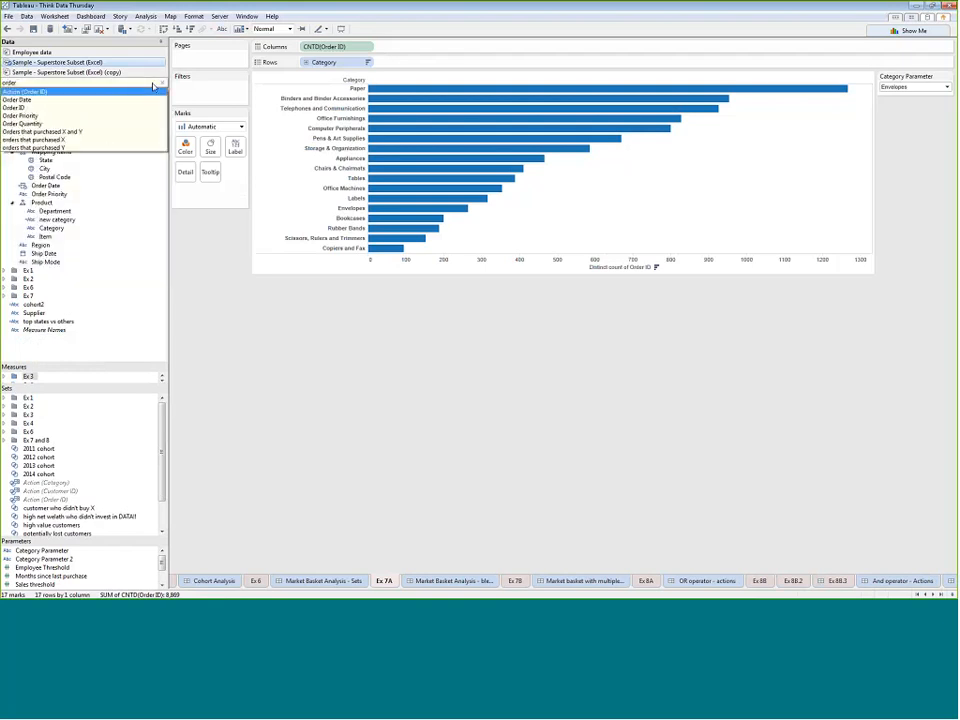
{"action": "left_click", "coordinate": [79, 108]}
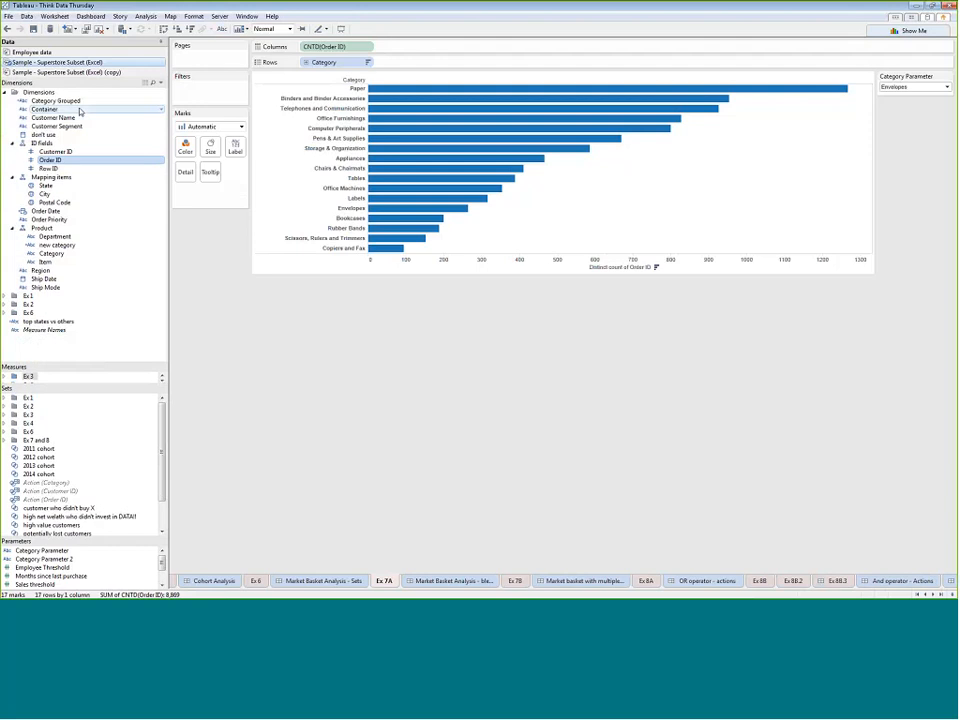
{"action": "right_click", "coordinate": [89, 162]}
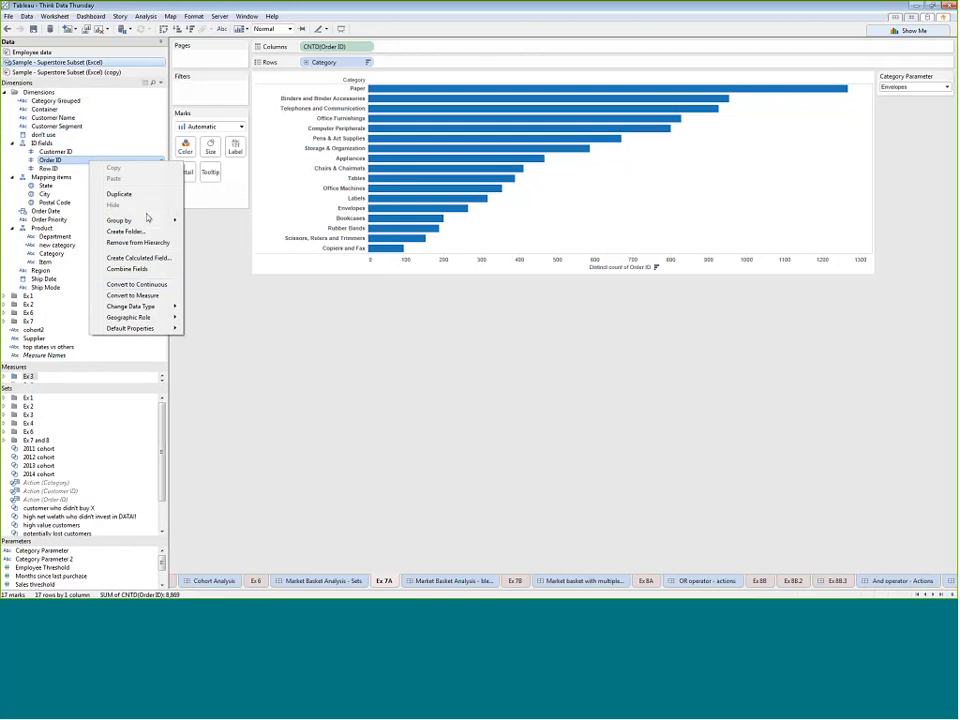
{"action": "left_click", "coordinate": [80, 165]}
{"action": "right_click", "coordinate": [80, 165]}
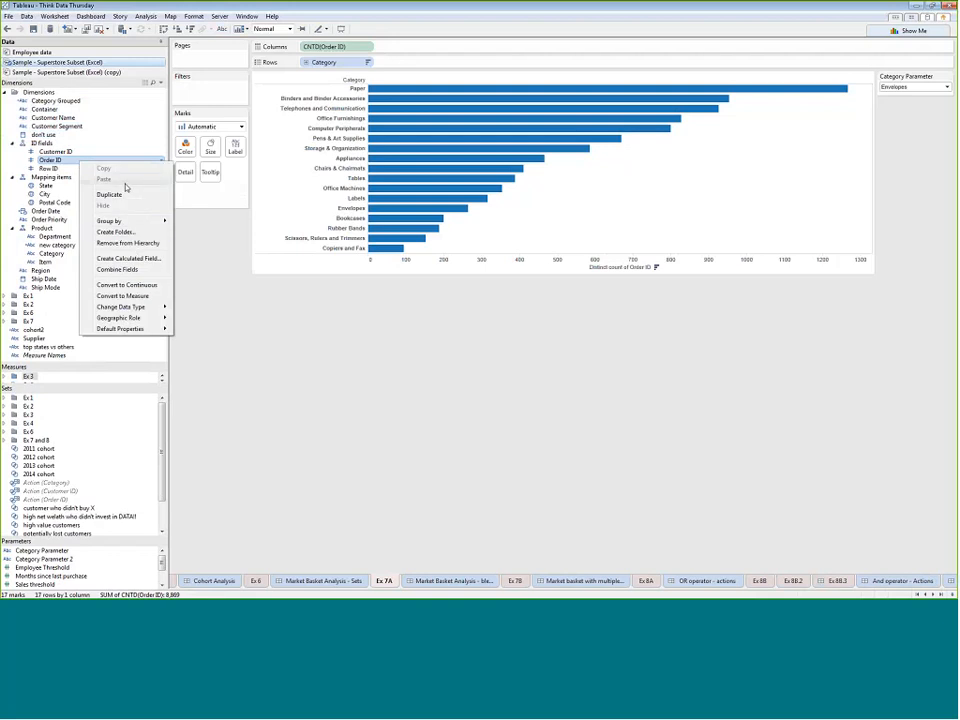
{"action": "right_click", "coordinate": [60, 160]}
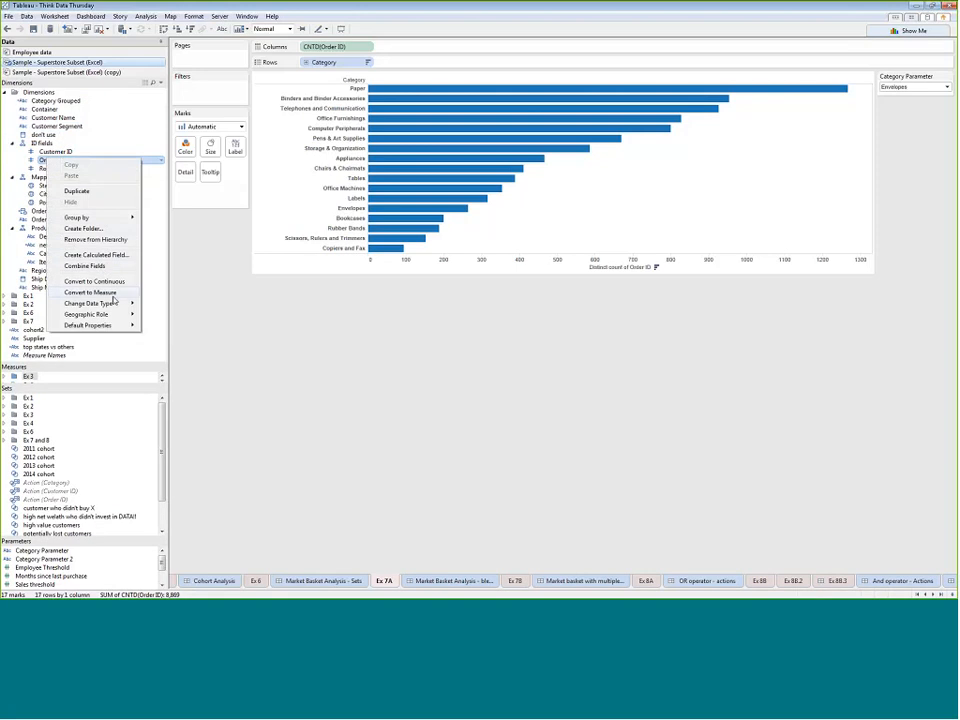
{"action": "left_click", "coordinate": [343, 346]}
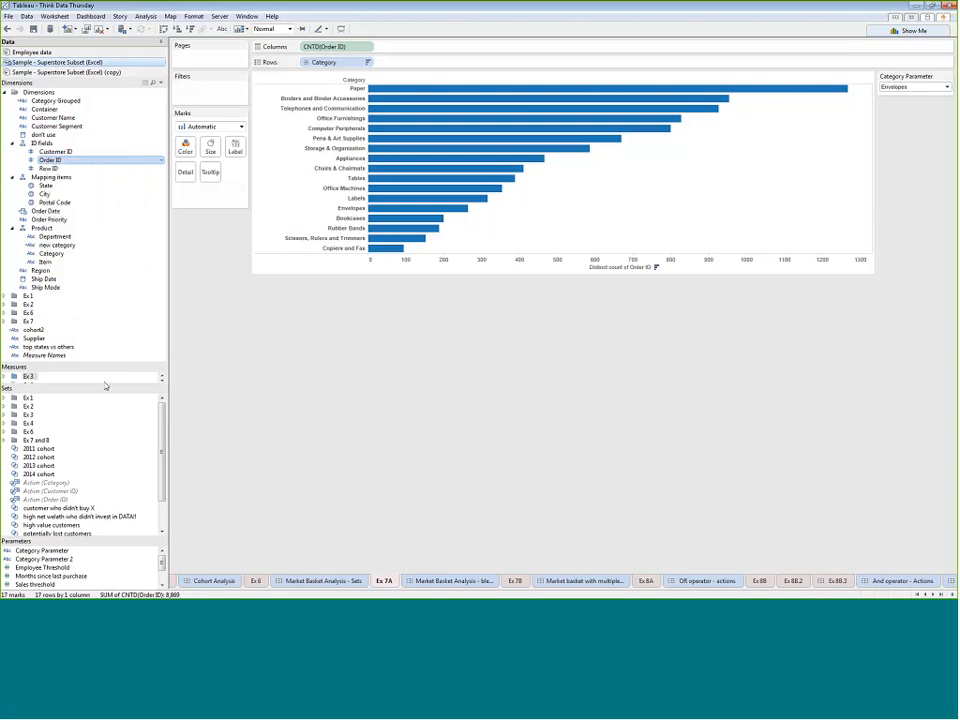
- Open the condition formula of the "orders that purchased X" set in the Ex 7 and 8 sets folder
{"action": "left_click", "coordinate": [6, 431]}
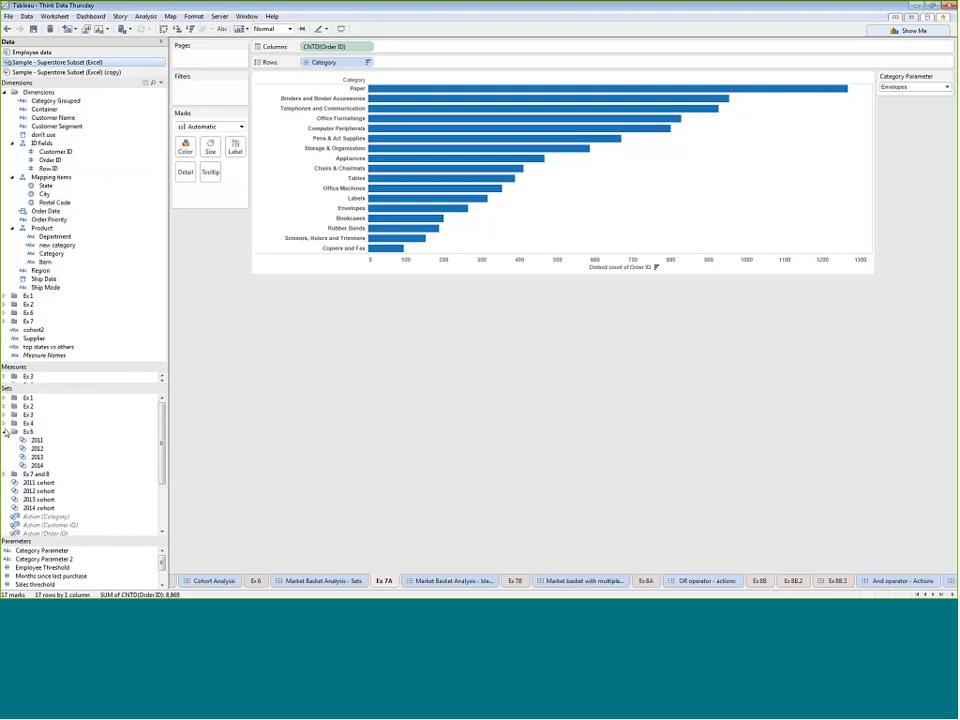
{"action": "left_click", "coordinate": [5, 474]}
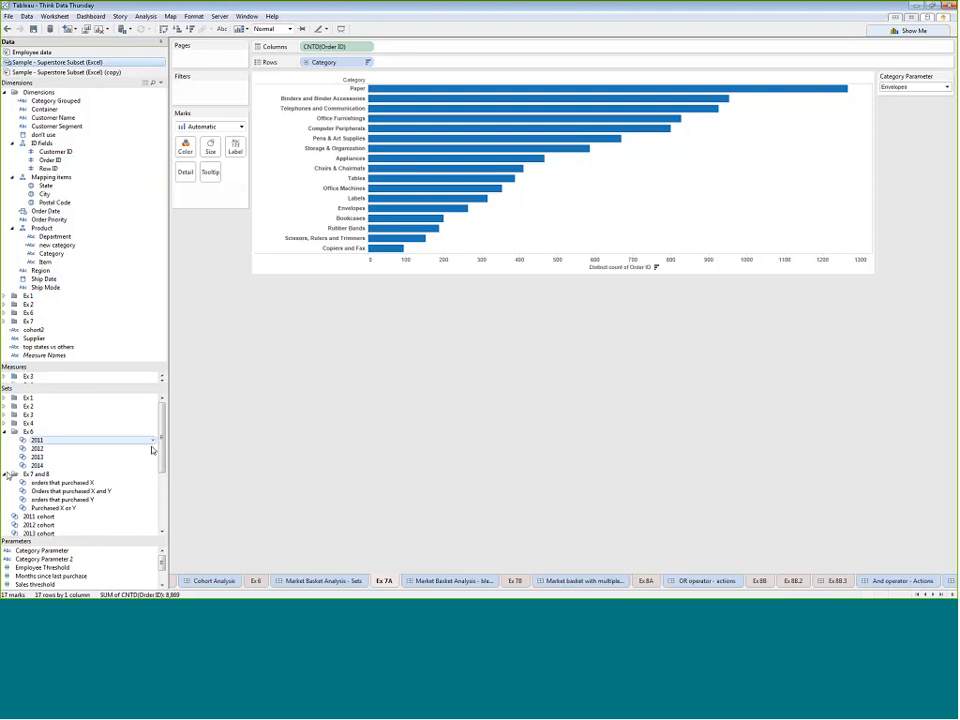
{"action": "scroll", "coordinate": [157, 434], "scroll_direction": "down", "scroll_amount": 4}
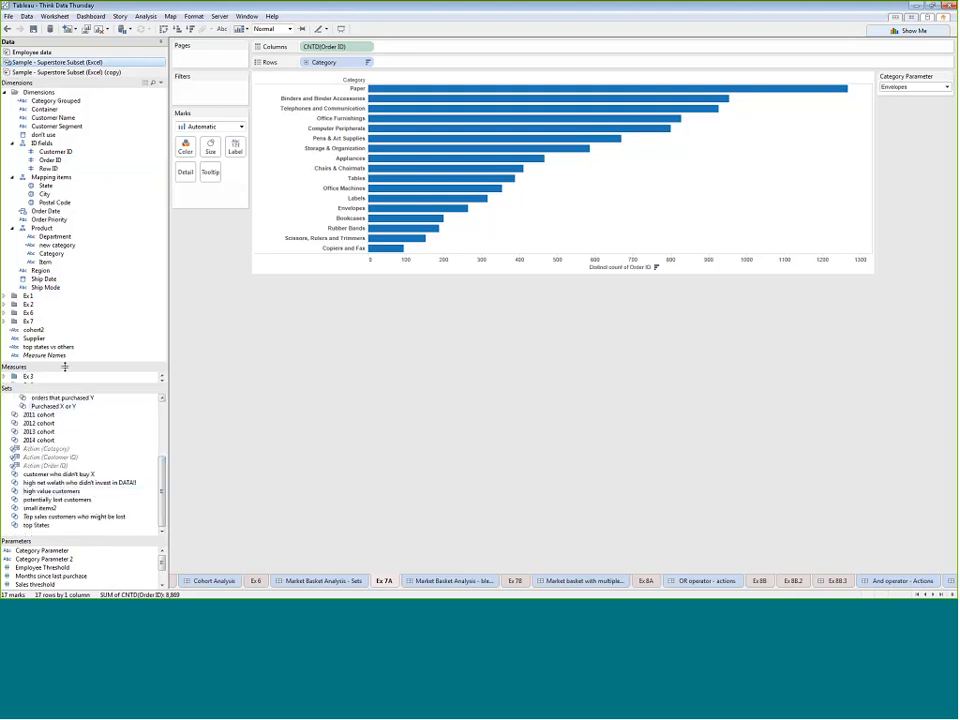
{"action": "scroll", "coordinate": [168, 407], "scroll_direction": "up", "scroll_amount": 1}
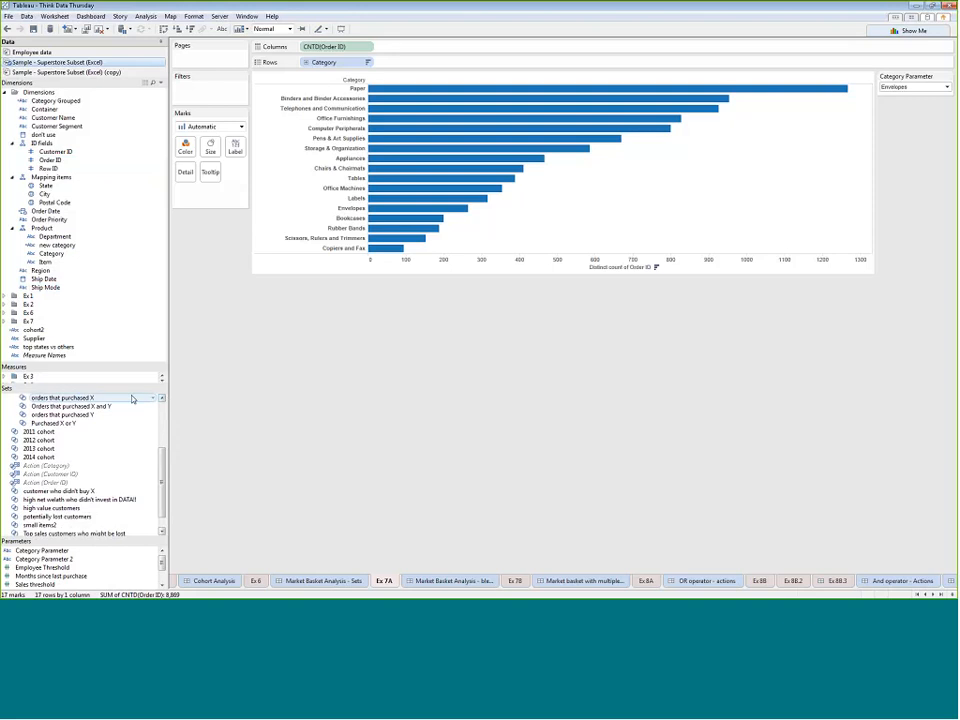
{"action": "right_click", "coordinate": [111, 400]}
{"action": "left_click", "coordinate": [128, 272]}
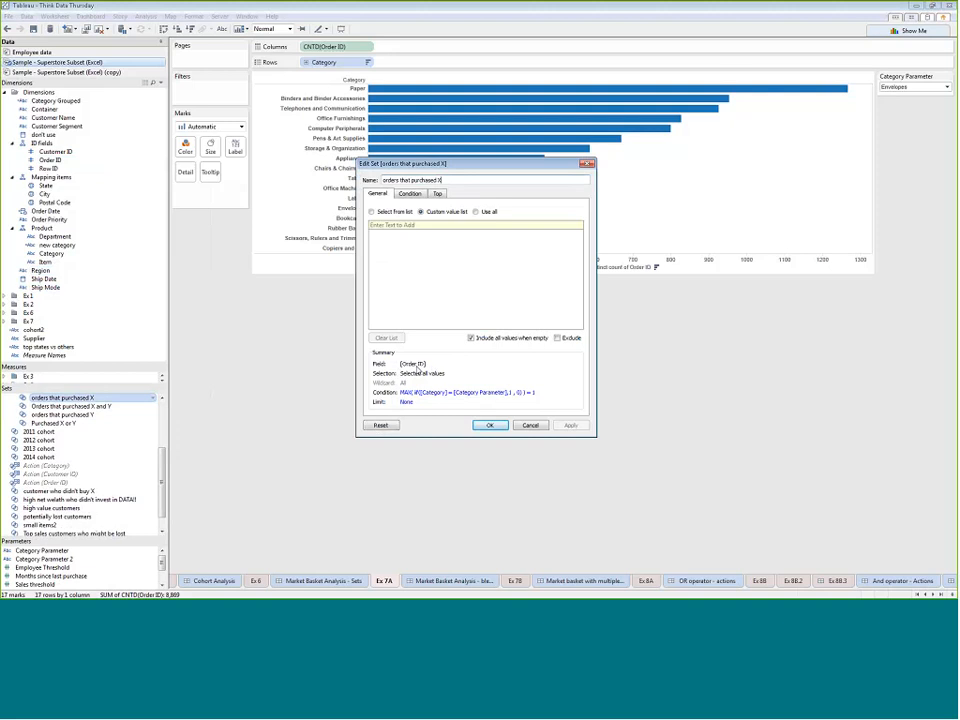
{"action": "left_click", "coordinate": [404, 197]}
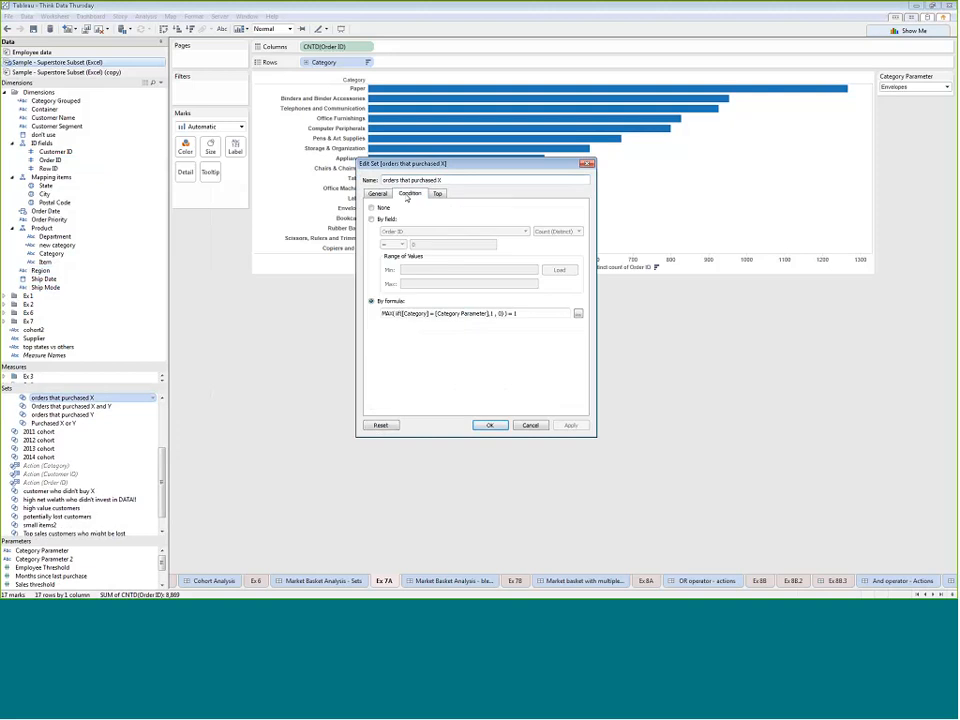
{"action": "left_click", "coordinate": [577, 313]}
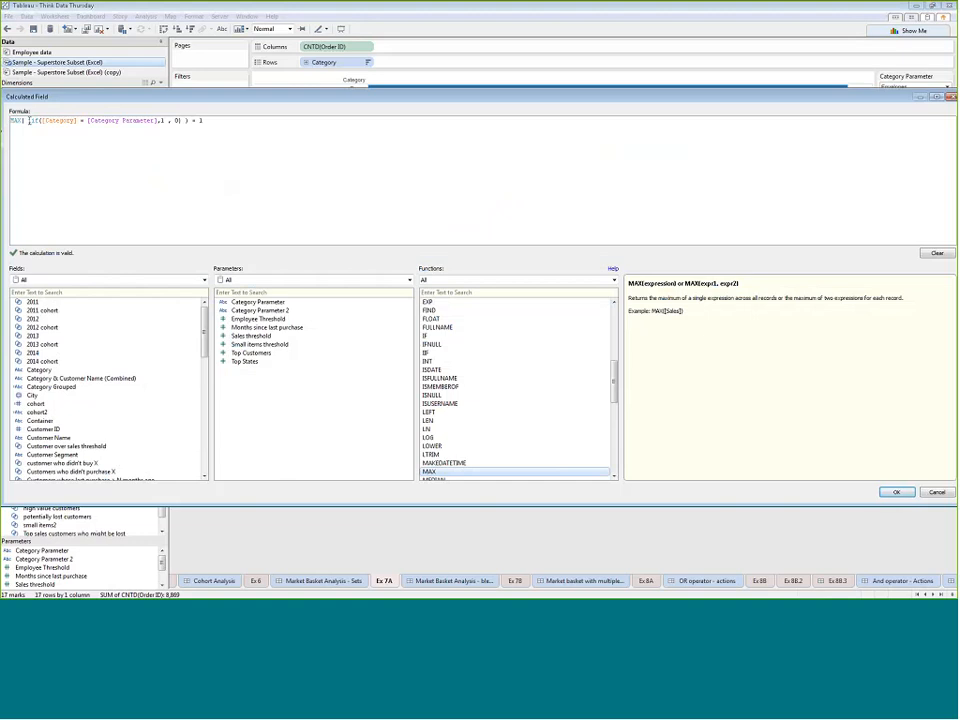
- Examine the MAX expression compared with 1 in the set's condition formula, and close the formula and the set definition
{"action": "left_click", "coordinate": [214, 116]}
{"action": "mouse_move", "coordinate": [214, 116]}
{"action": "left_mouse_down"}
{"action": "mouse_move", "coordinate": [191, 120]}
{"action": "mouse_move", "coordinate": [199, 120]}
{"action": "left_mouse_up"}
{"action": "left_click_drag", "start_coordinate": [189, 120], "coordinate": [10, 120]}
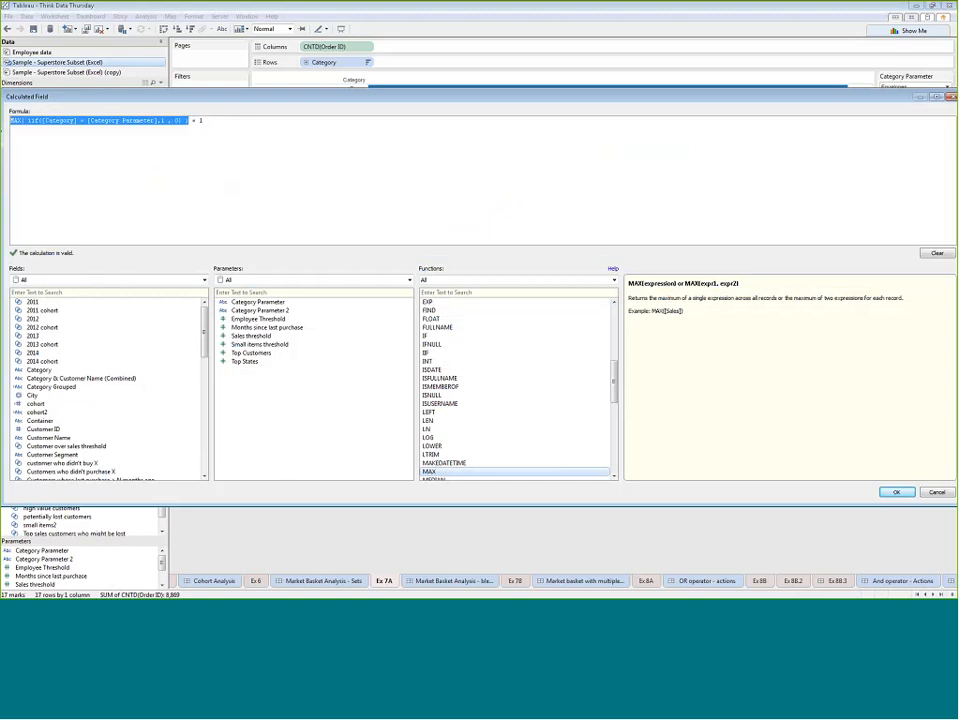
{"action": "left_click", "coordinate": [462, 179]}
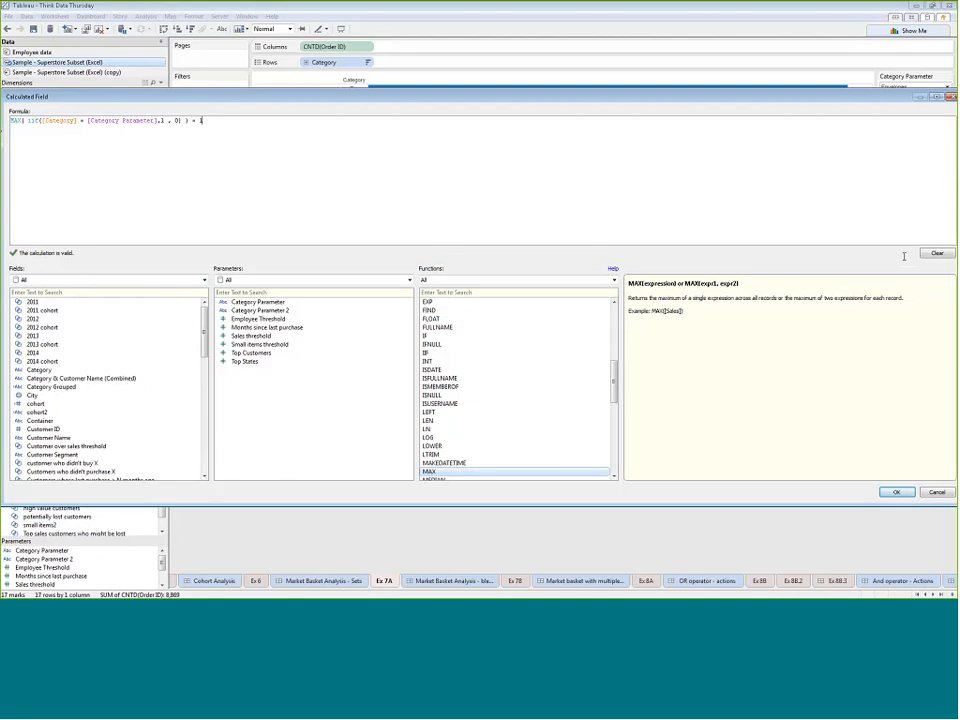
{"action": "left_click", "coordinate": [886, 493]}
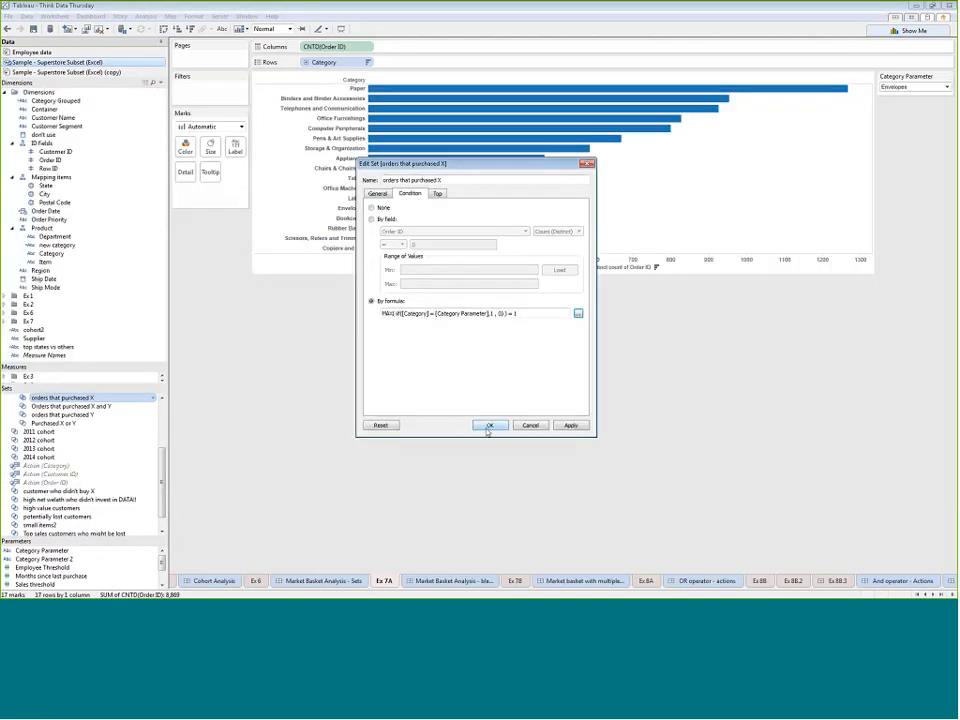
{"action": "left_click", "coordinate": [488, 426]}
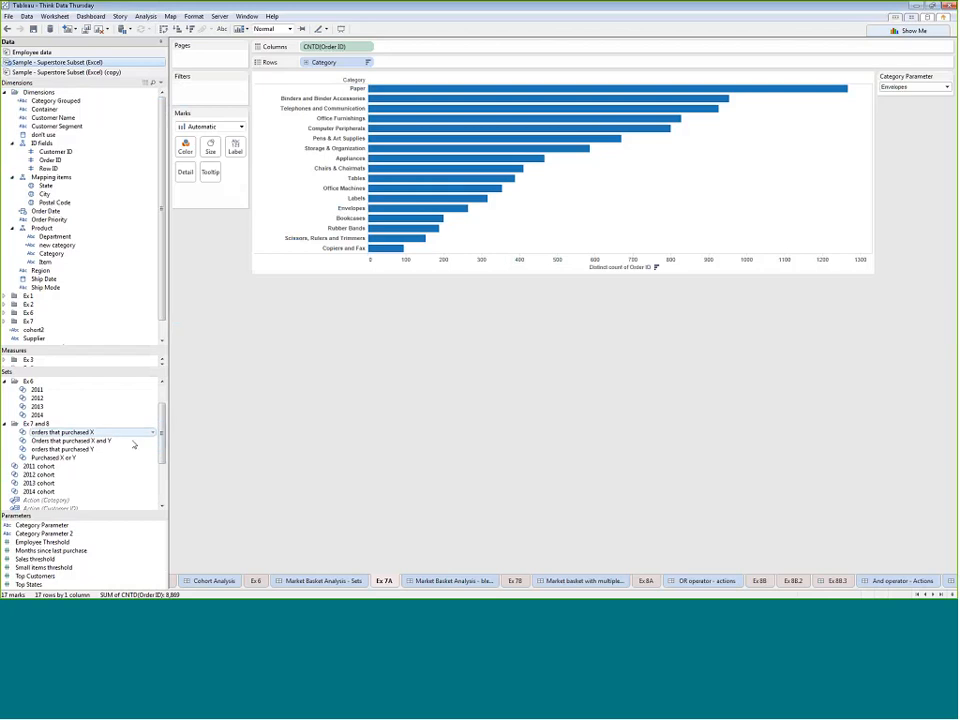
- Color the order count bars by the "orders that purchased X" set and reorder the color legend to place In after Out
{"action": "left_click_drag", "start_coordinate": [110, 433], "coordinate": [186, 149]}
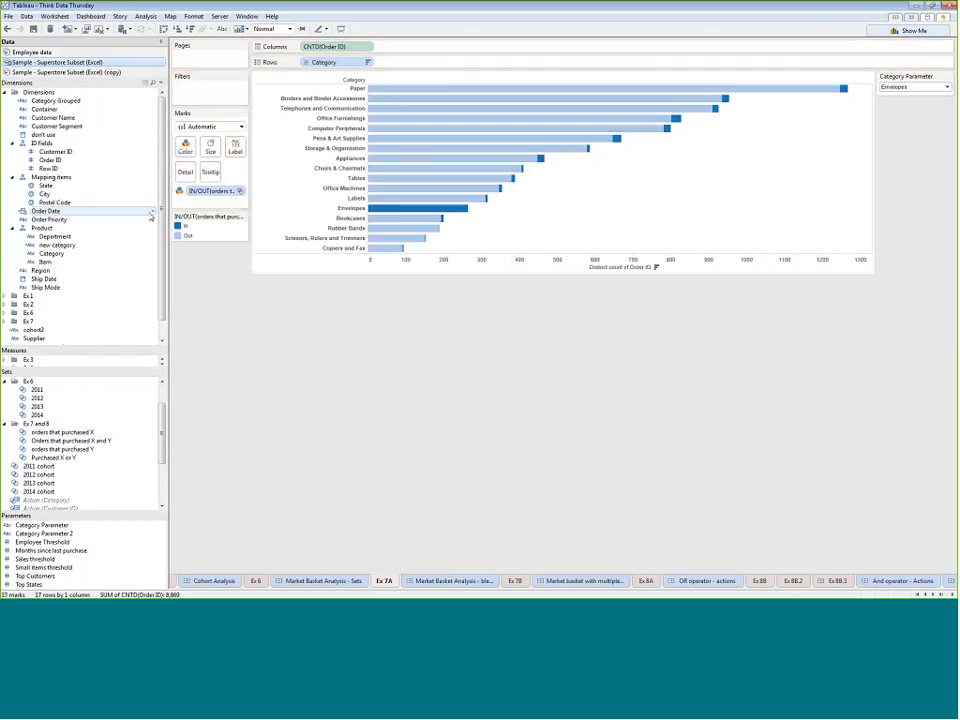
{"action": "left_click_drag", "start_coordinate": [184, 226], "coordinate": [186, 237]}
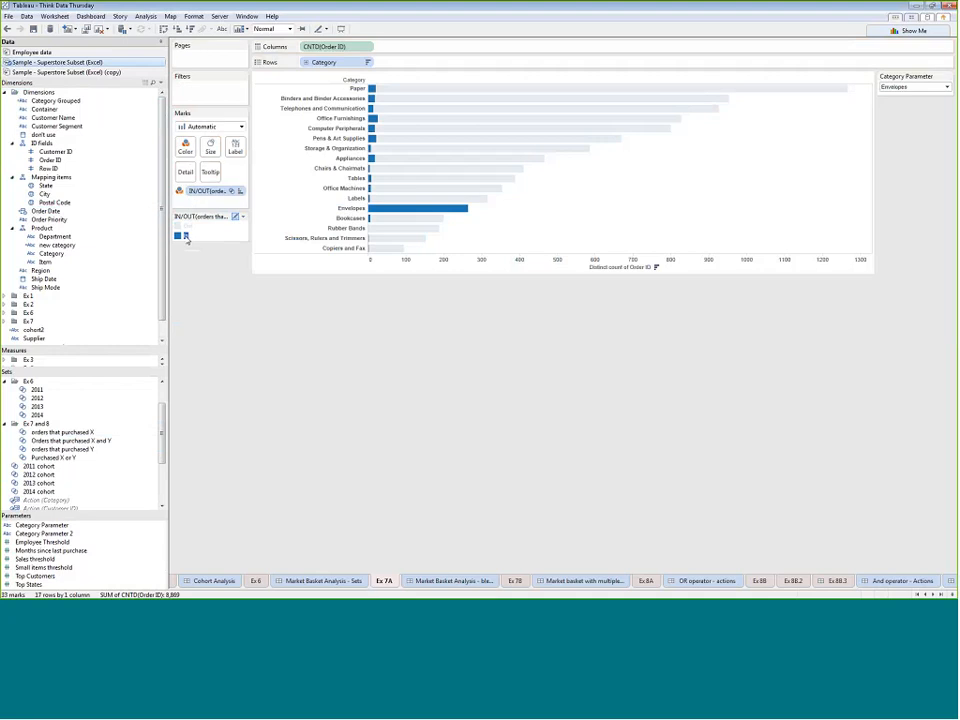
- Set the Ex 7A worksheet's Category Parameter to Bookcases, and switch it to Rubber Bands
{"action": "left_click", "coordinate": [907, 88]}
{"action": "left_click", "coordinate": [902, 111]}
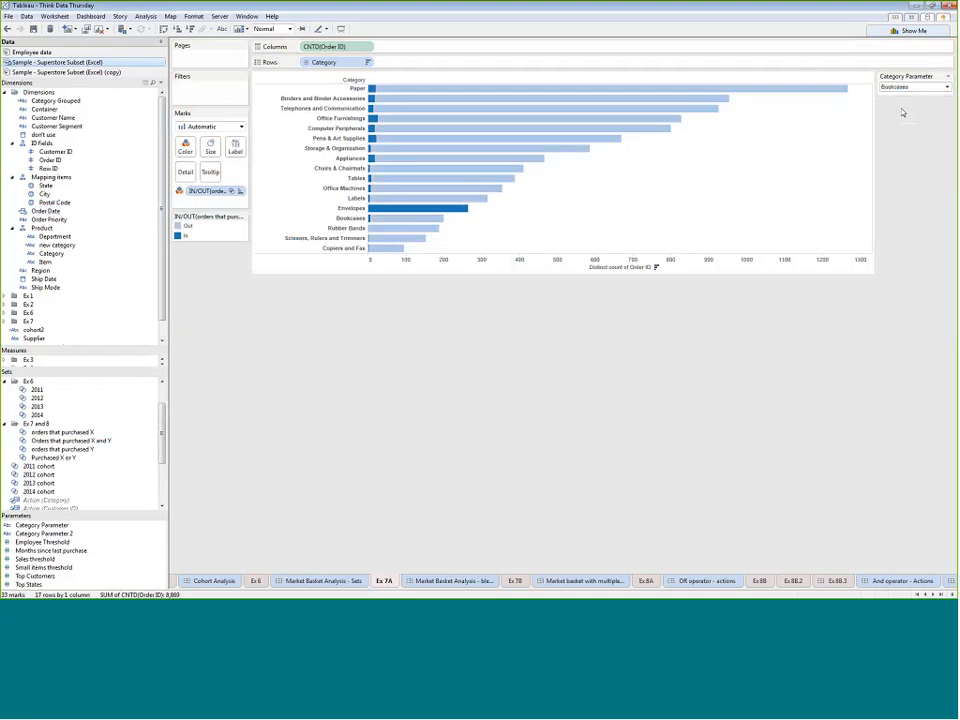
{"action": "left_click", "coordinate": [921, 88]}
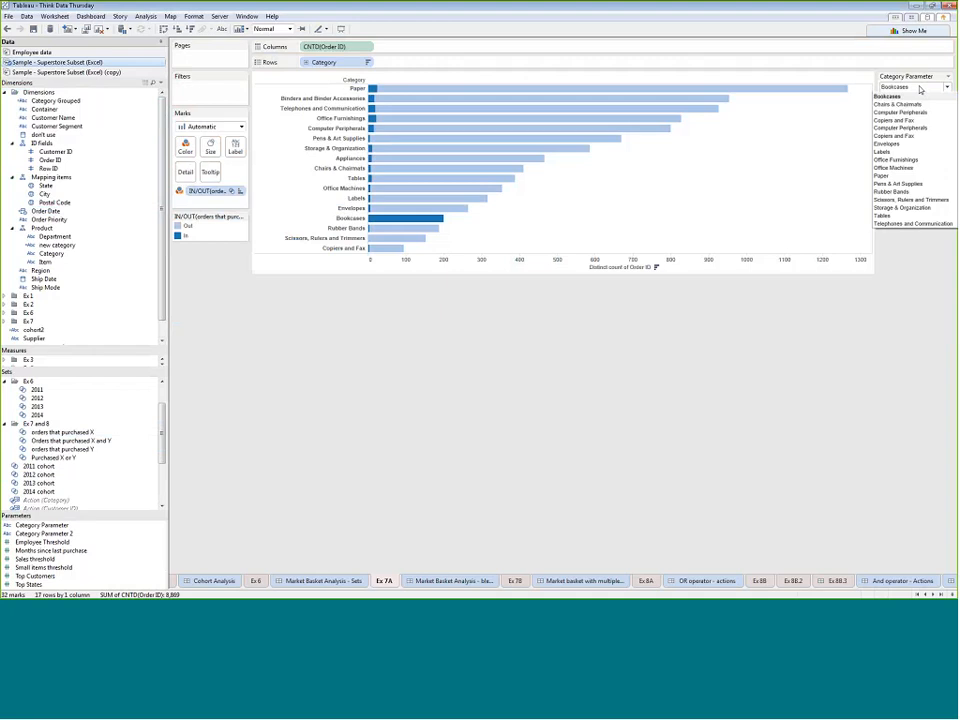
{"action": "left_click", "coordinate": [925, 190]}
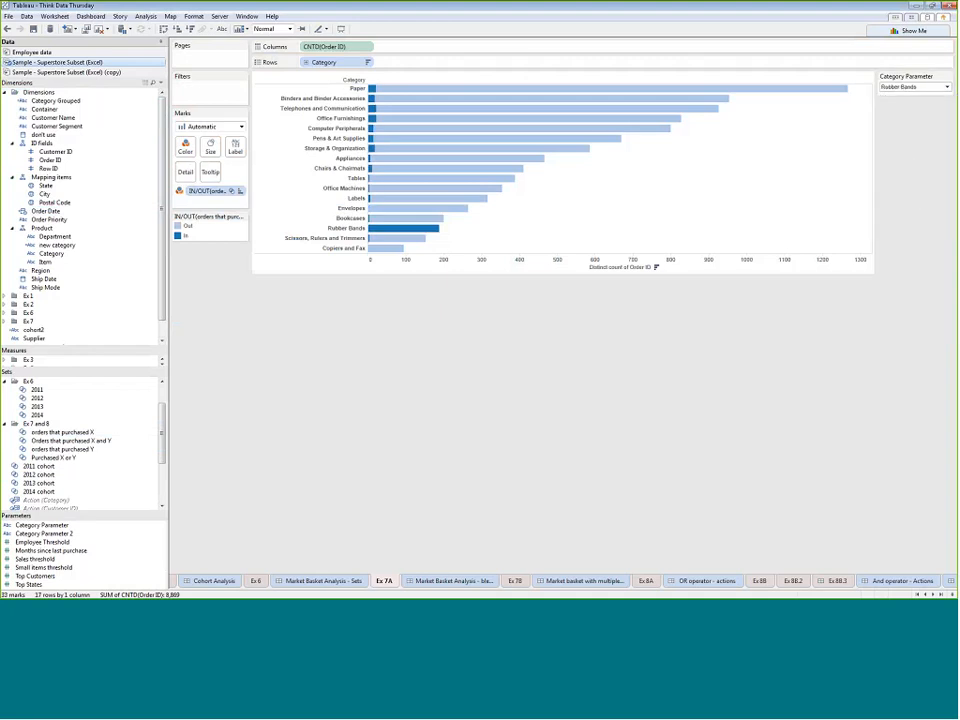
{"action": "left_click", "coordinate": [918, 87]}
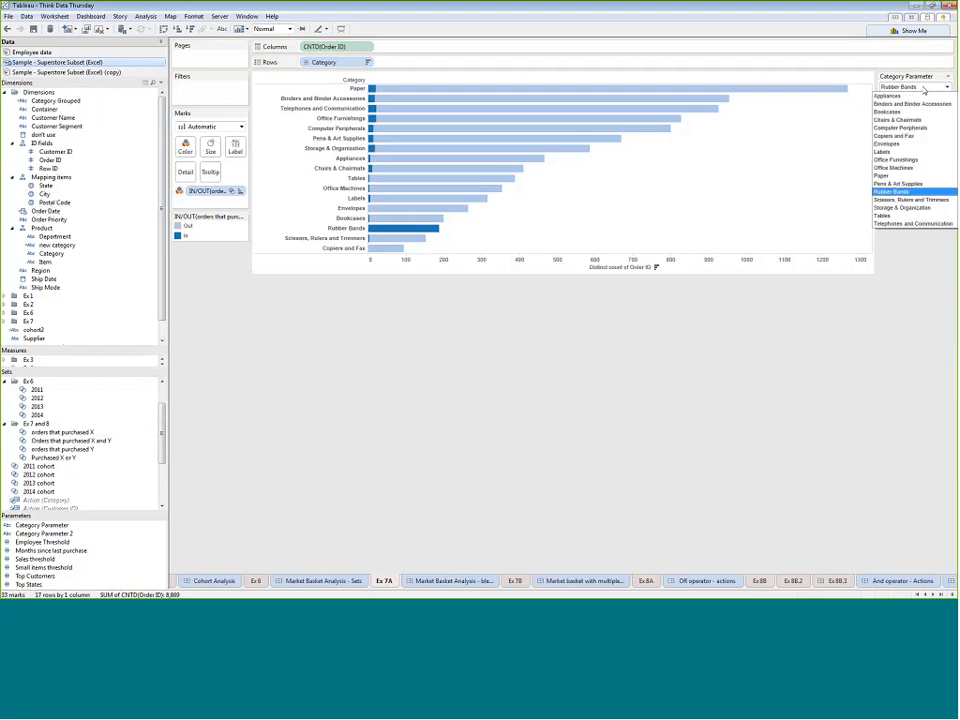
{"action": "left_click", "coordinate": [924, 91]}
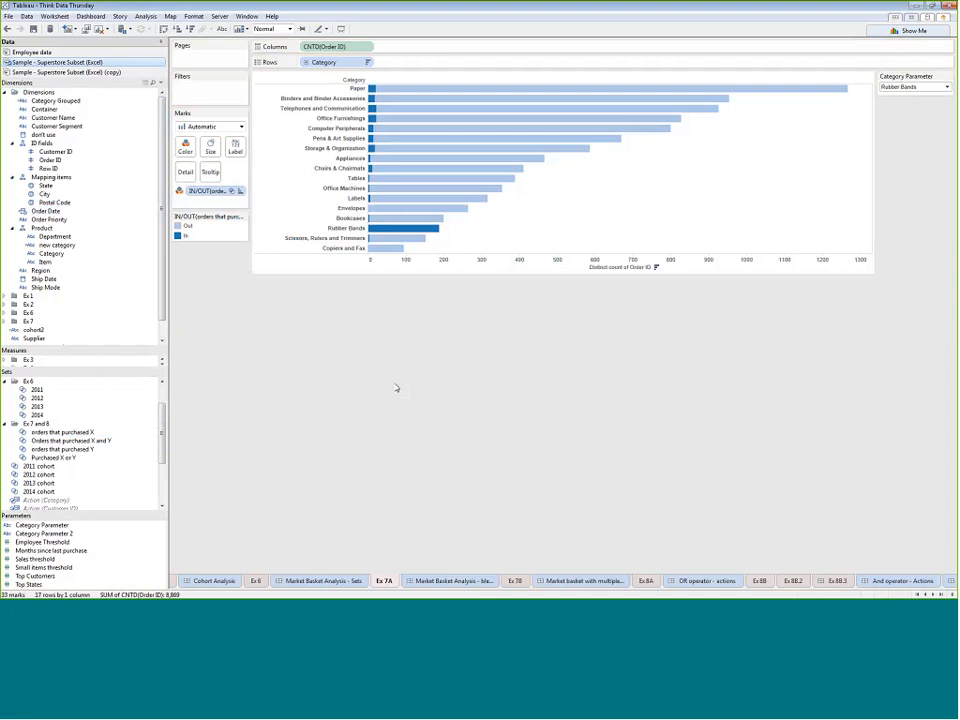
- Open the single-product market basket dashboard with "dynamic parameters" and select the Paper category header
{"action": "left_click", "coordinate": [449, 579]}
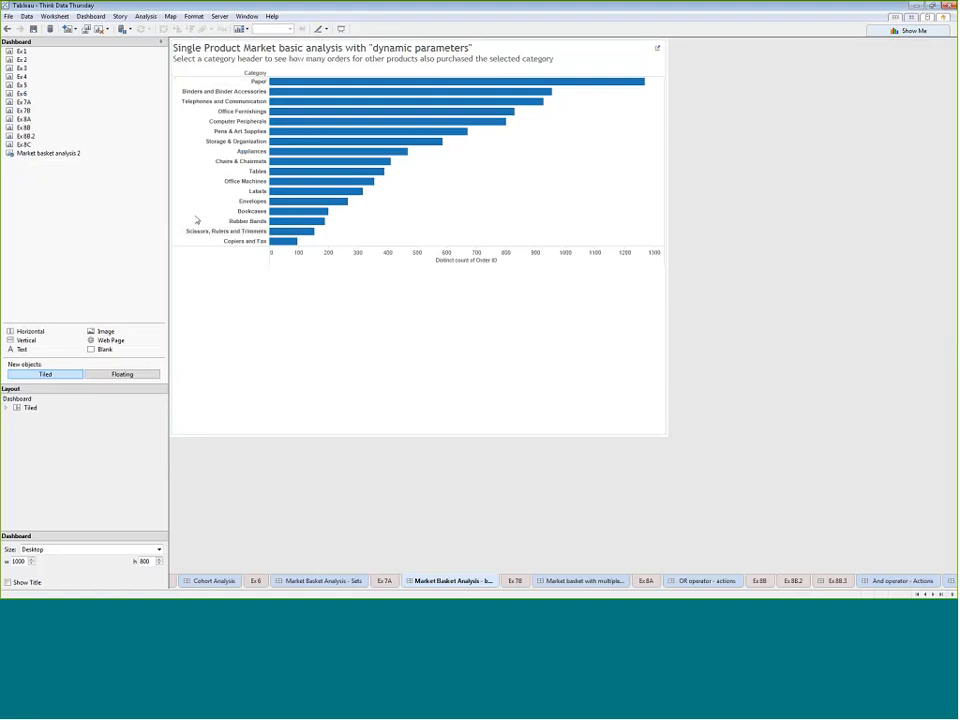
{"action": "left_click", "coordinate": [255, 84]}
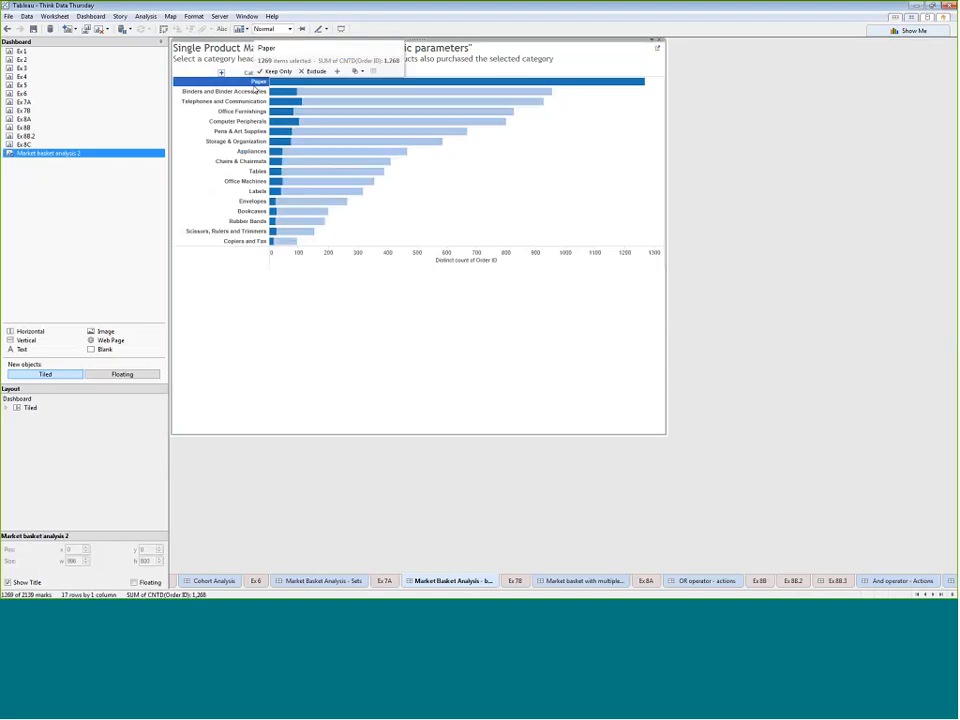
- Open the Market Basket Analysis - Sets dashboard and set its Category Parameter to Paper
{"action": "left_click", "coordinate": [330, 579]}
{"action": "left_click", "coordinate": [632, 115]}
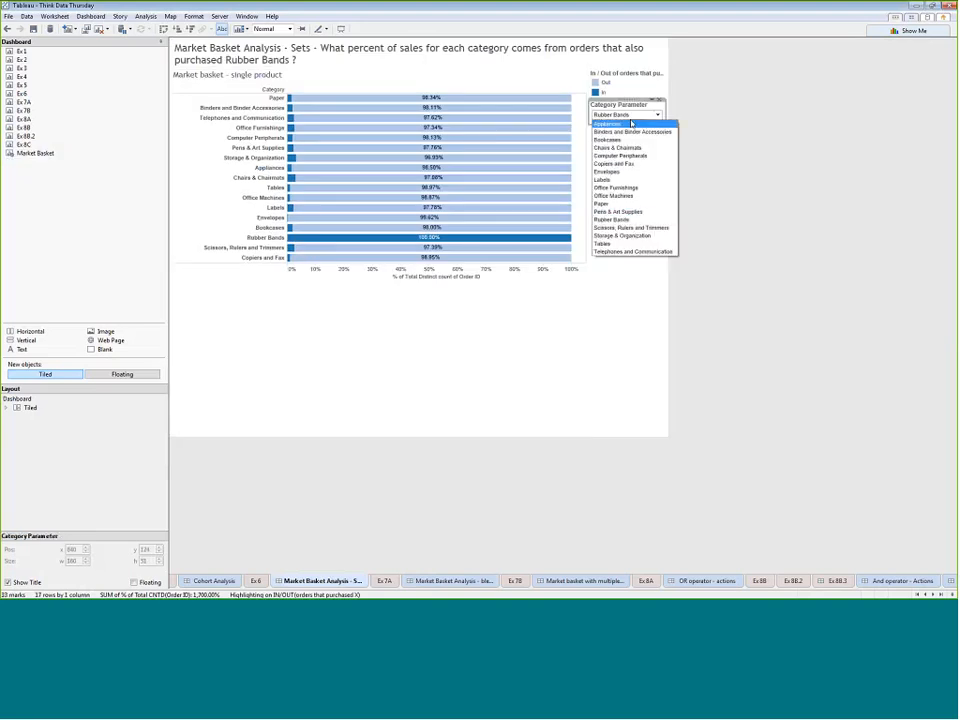
{"action": "left_click", "coordinate": [615, 203]}
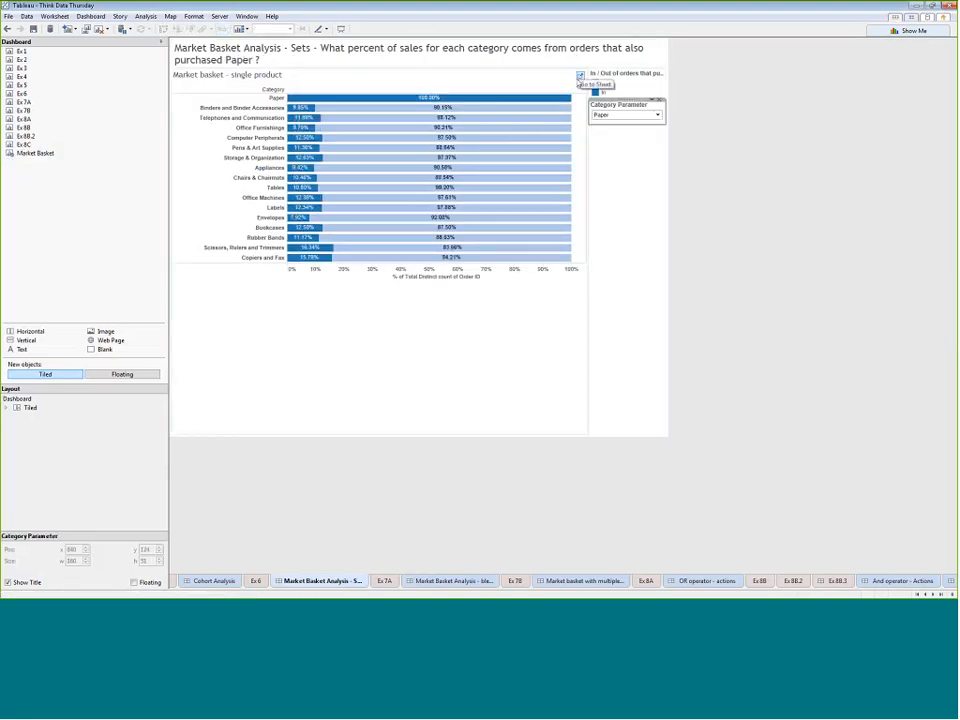
- Clear the percent-of-total table calculation from the order count on the dashboard's Market Basket worksheet, and return to the dashboard
{"action": "left_click", "coordinate": [580, 76]}
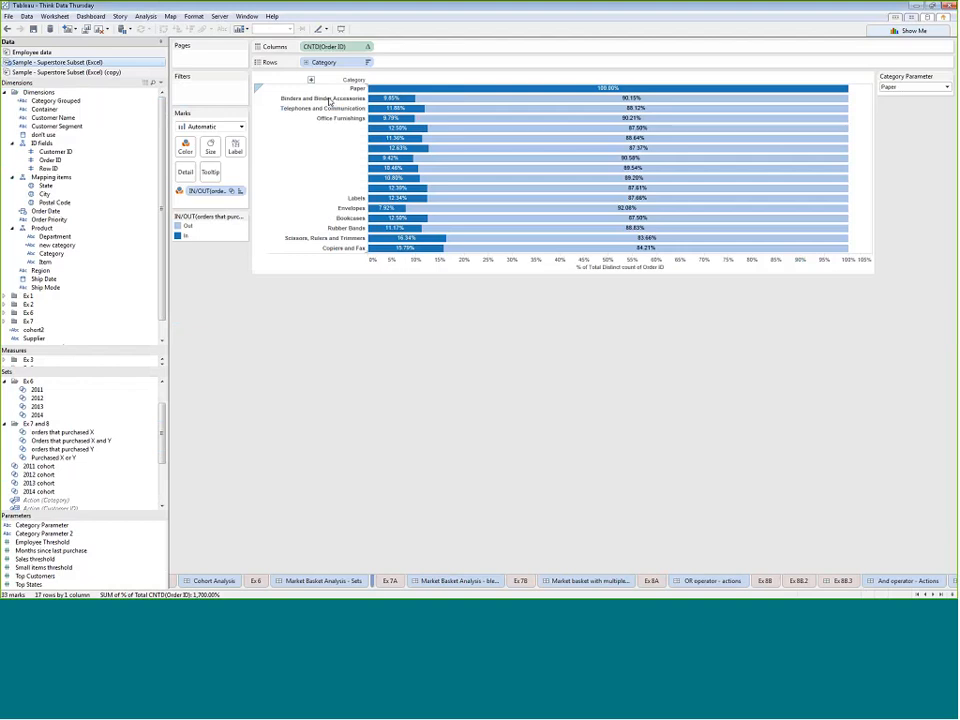
{"action": "left_click", "coordinate": [370, 49]}
{"action": "left_click", "coordinate": [340, 209]}
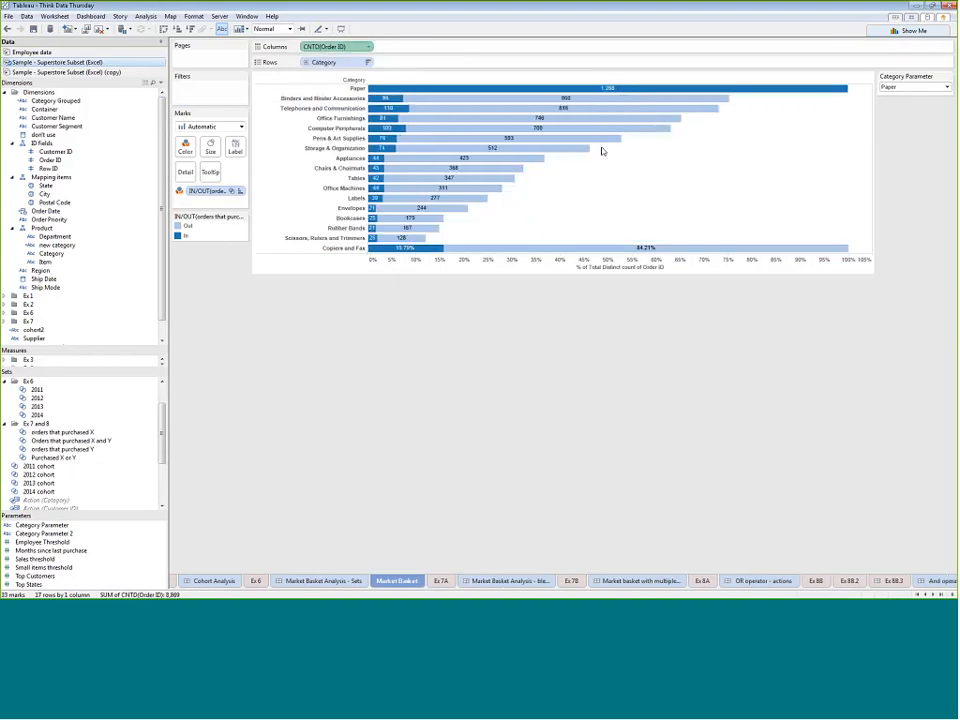
{"action": "left_click", "coordinate": [300, 582]}
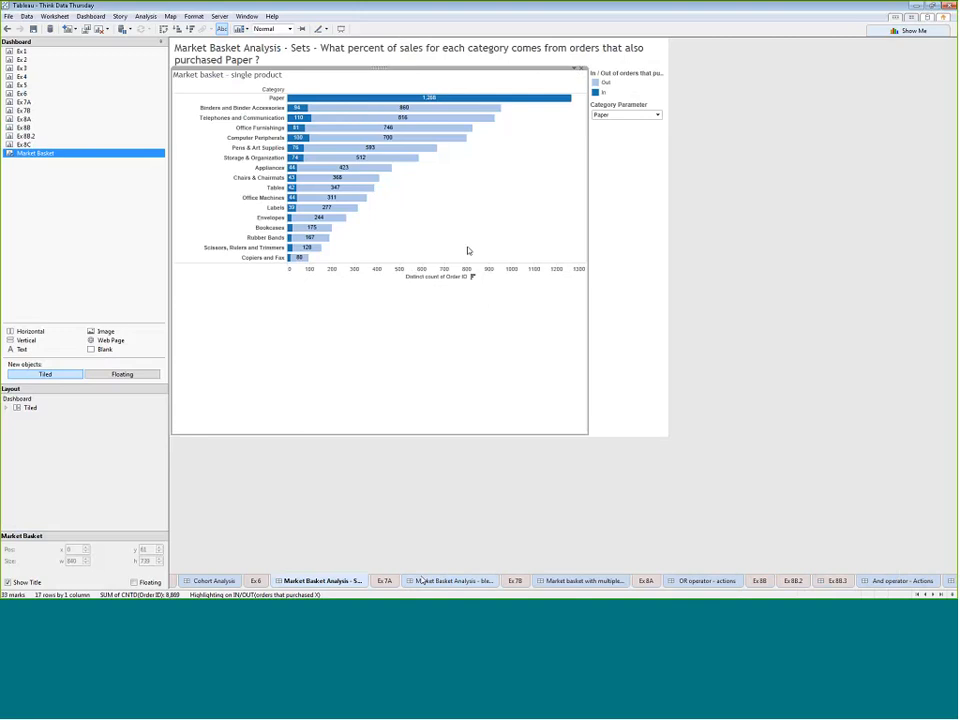
- On the "dynamic parameters" dashboard, clear the Paper selection and select the Appliances, Pens & Art Supplies and Computer Peripherals headers in turn
{"action": "left_click", "coordinate": [440, 581]}
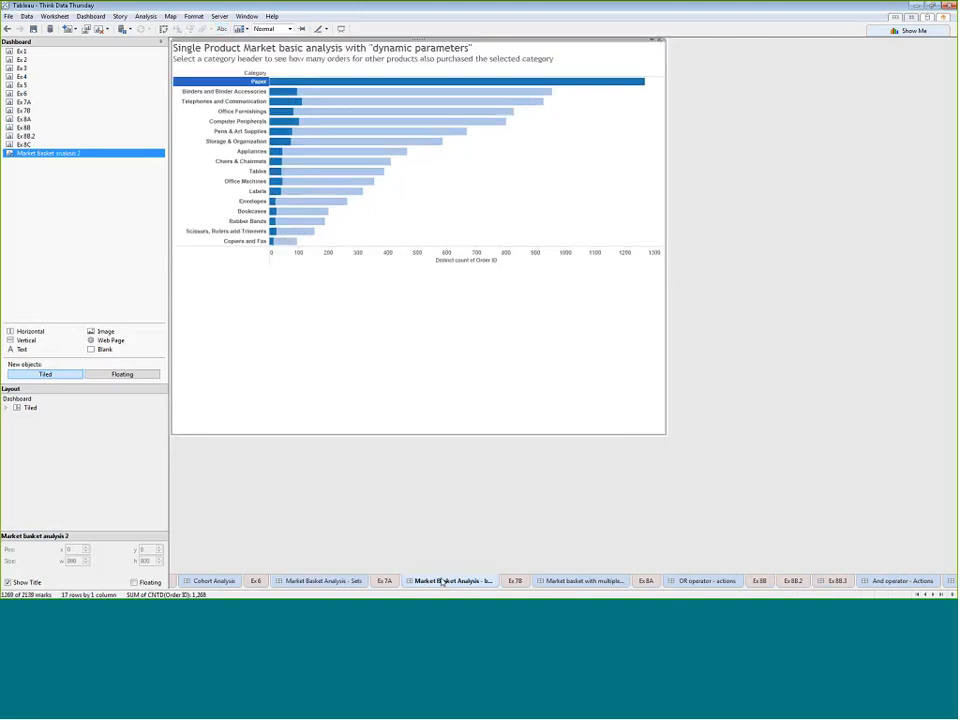
{"action": "left_click", "coordinate": [255, 81]}
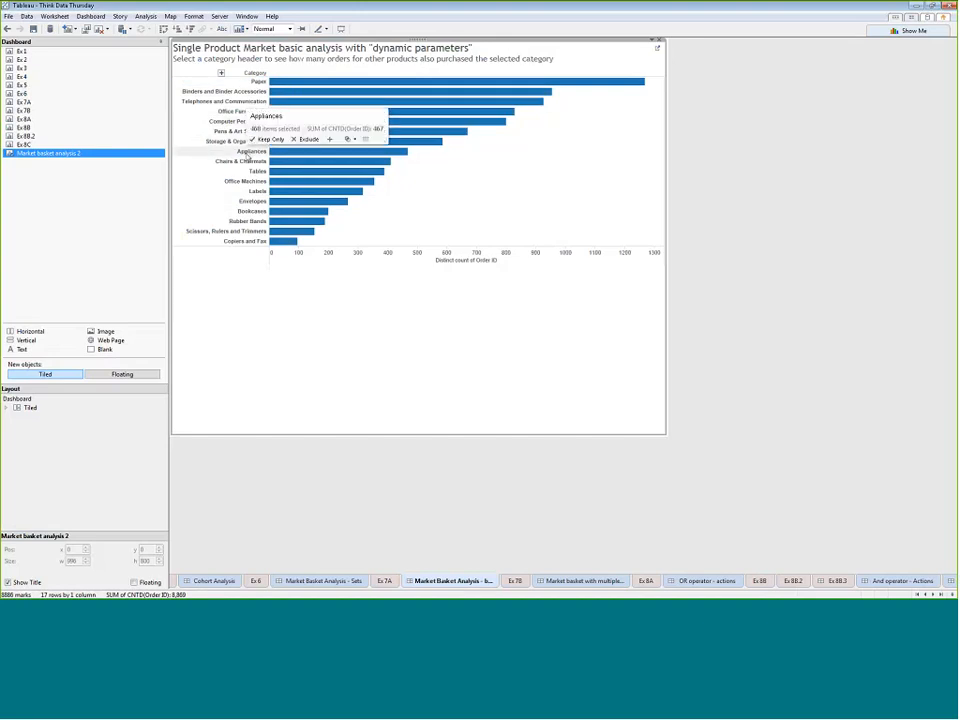
{"action": "left_click", "coordinate": [252, 151]}
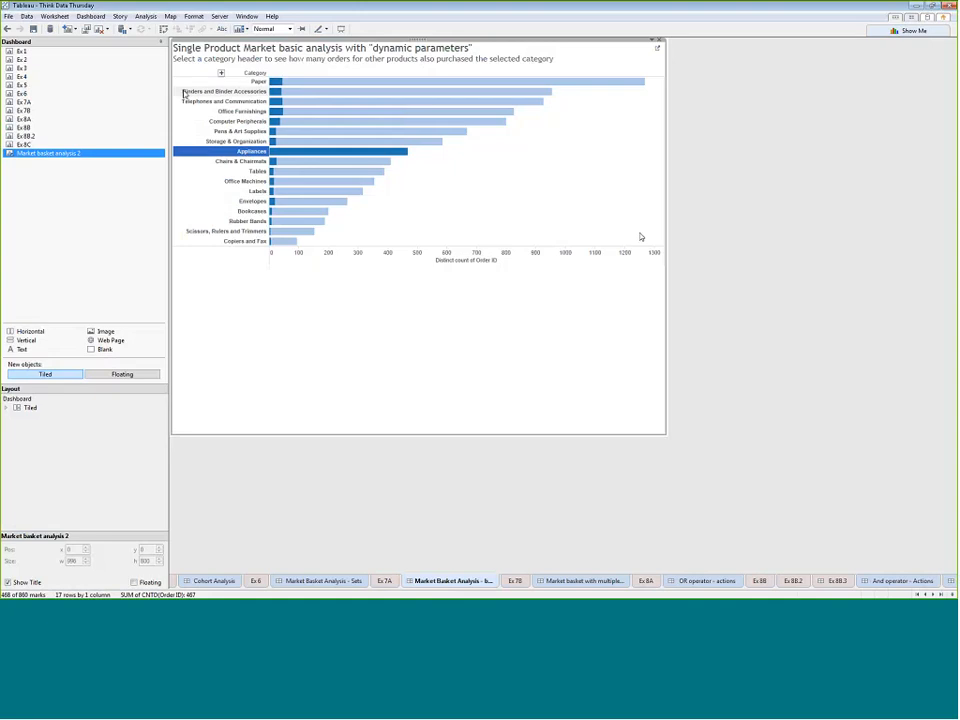
{"action": "left_click", "coordinate": [244, 132]}
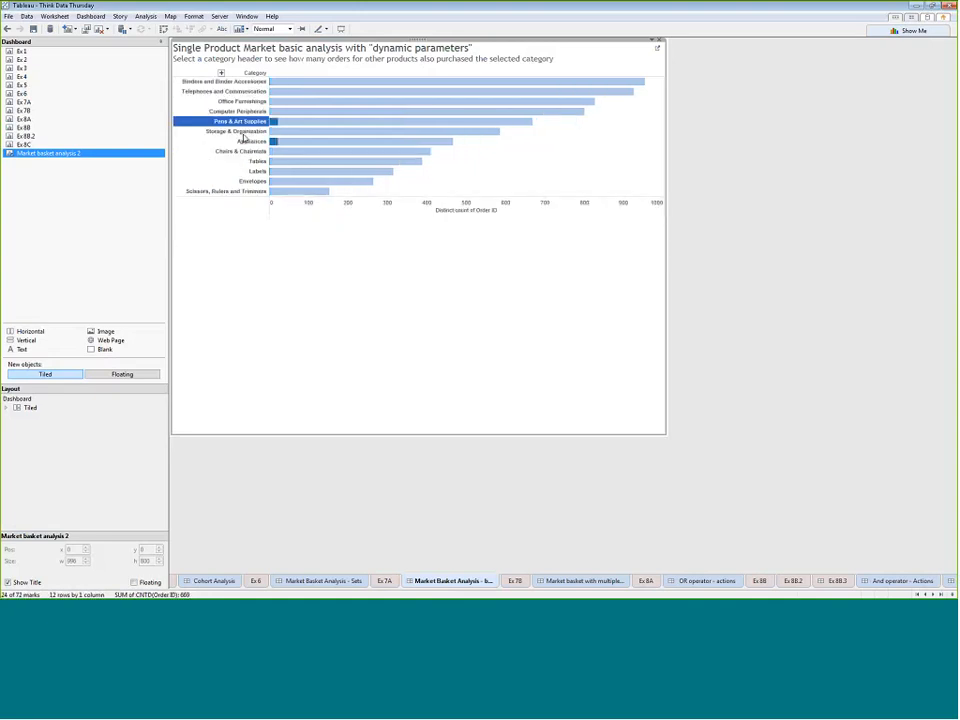
{"action": "left_click", "coordinate": [240, 122]}
{"action": "left_click", "coordinate": [230, 122]}
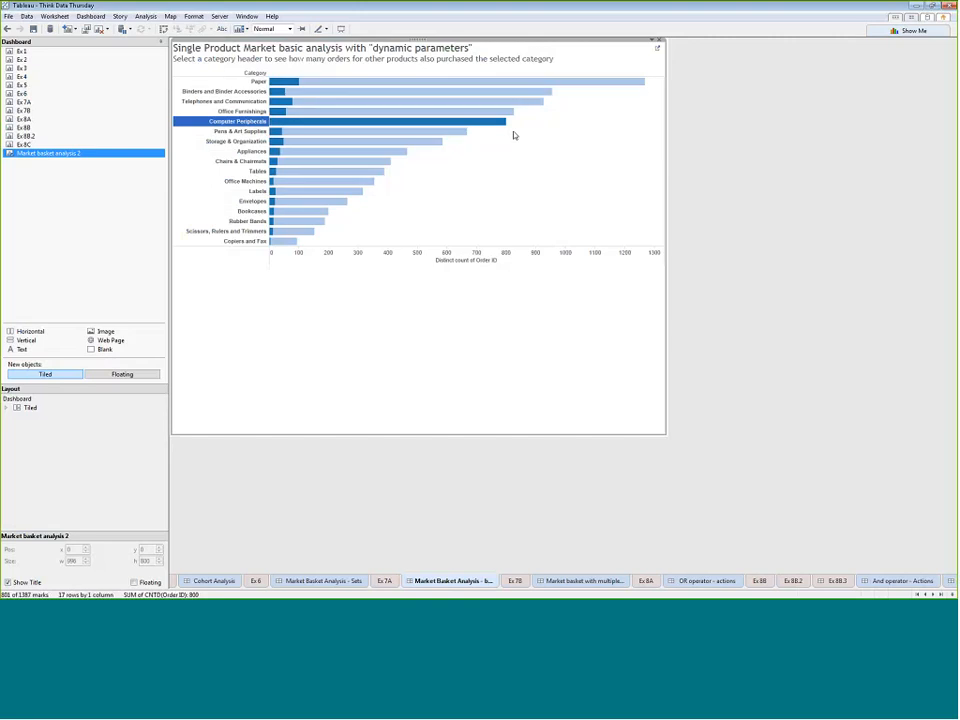
- Examine individual order marks within the Paper and Binders and Binder Accessories bars on the Ex 7B worksheet, and clear the selection
{"action": "left_click", "coordinate": [516, 581]}
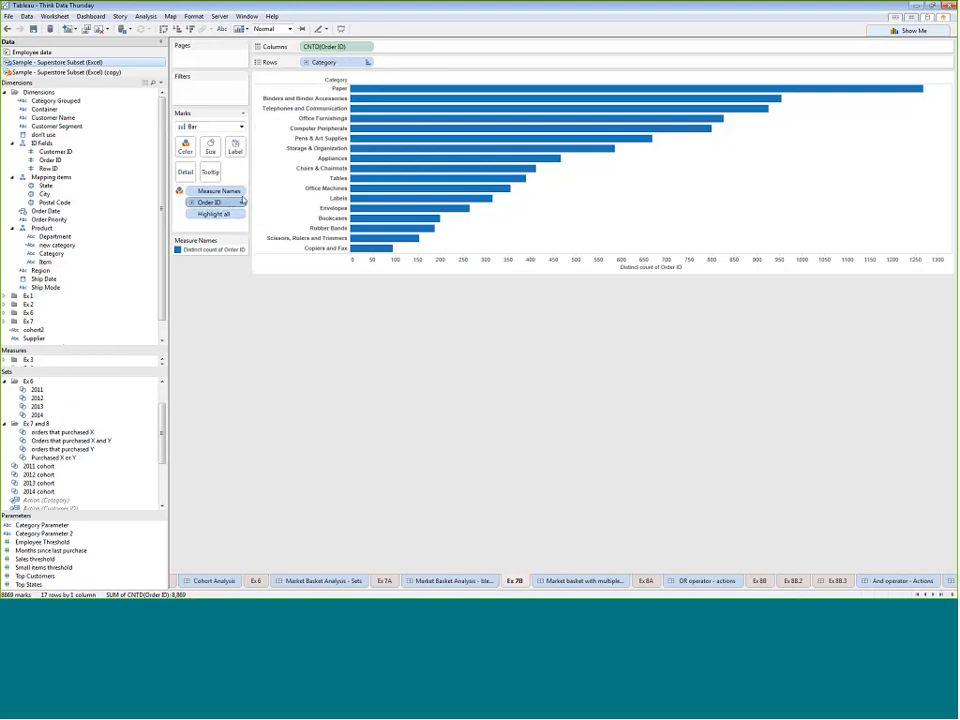
{"action": "mouse_move", "coordinate": [369, 192]}
{"action": "left_click", "coordinate": [441, 89]}
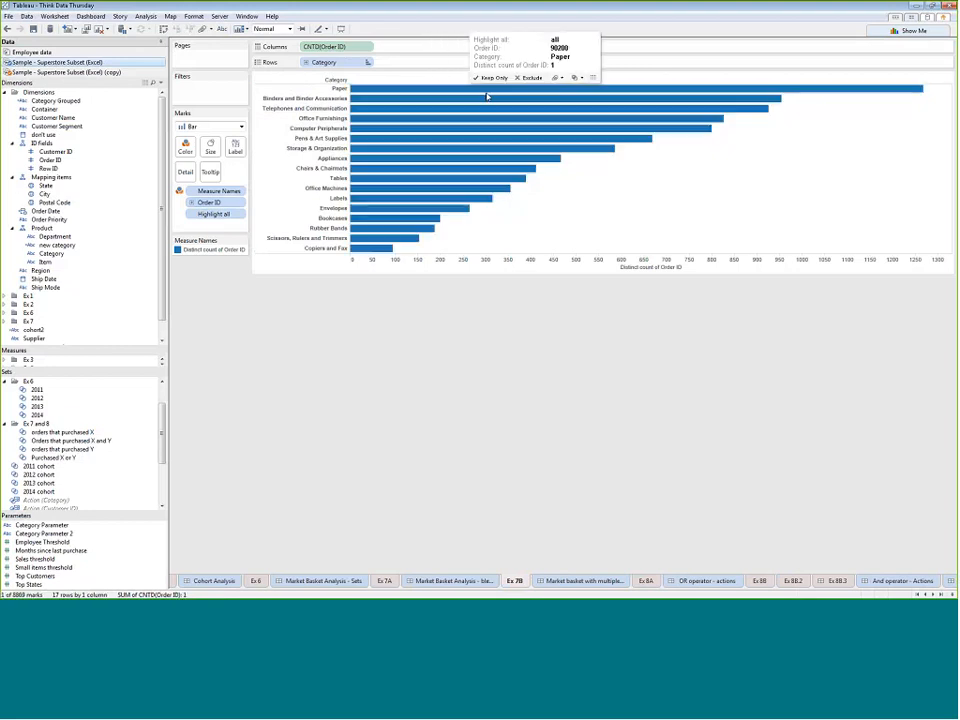
{"action": "left_click", "coordinate": [473, 91]}
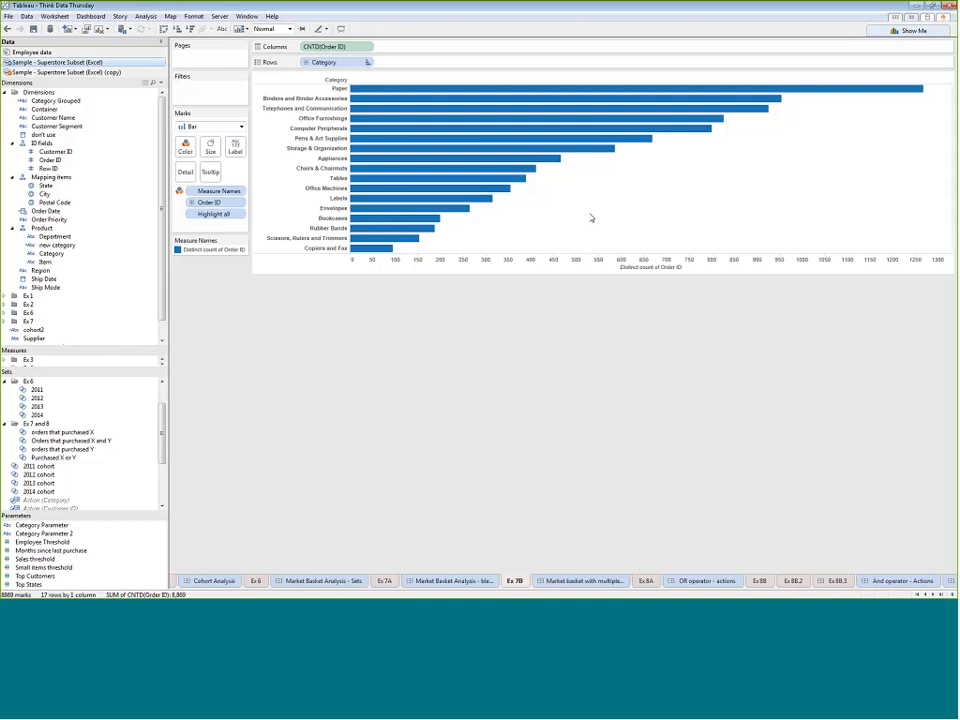
{"action": "left_click", "coordinate": [420, 99]}
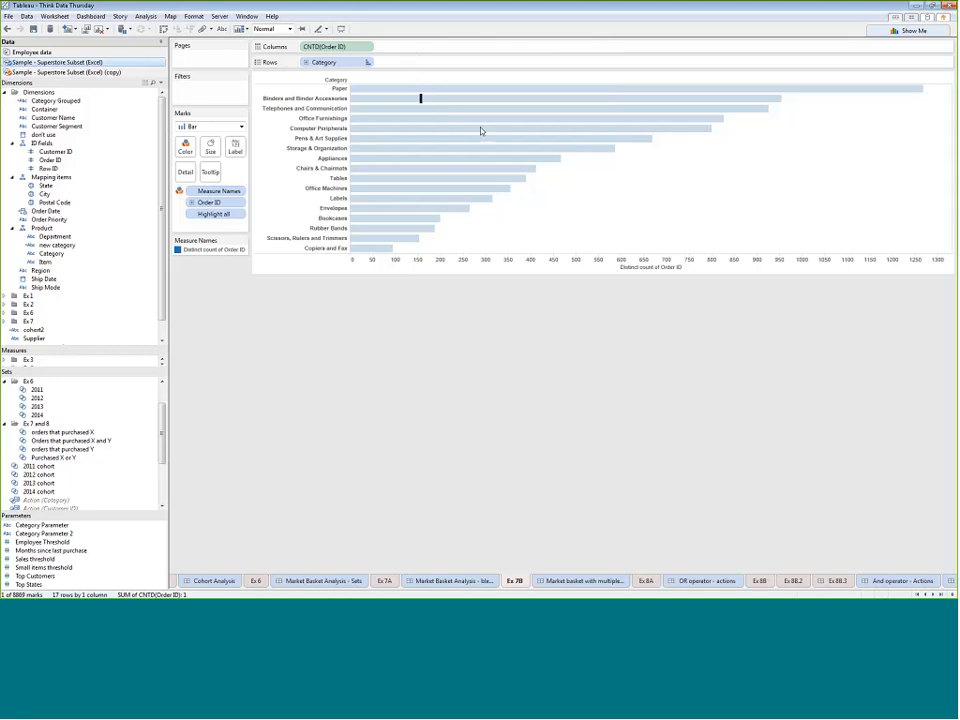
{"action": "left_click", "coordinate": [690, 221]}
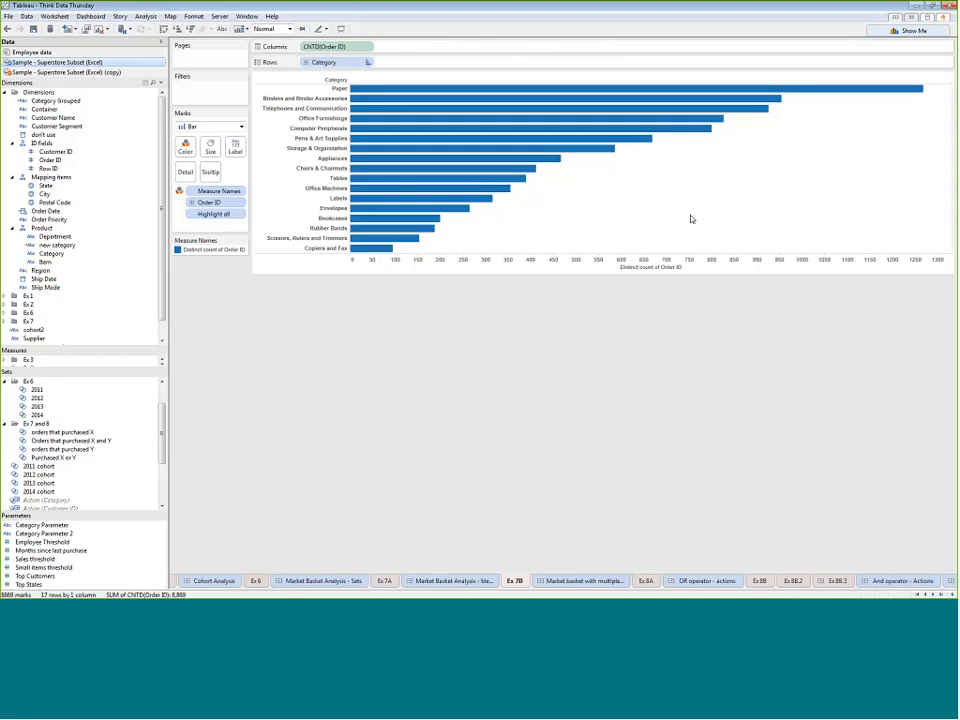
- Add Sales from the copied Superstore data source to Columns before the order count, and expand its ID fields, Mapping items and Product hierarchies
{"action": "left_click", "coordinate": [100, 72]}
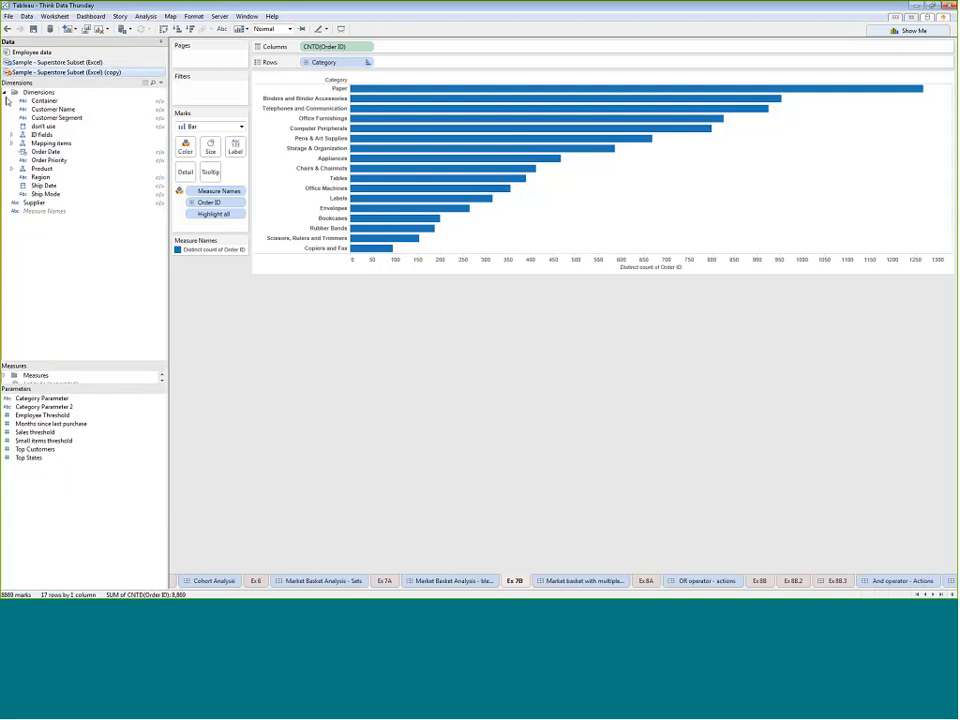
{"action": "left_click_drag", "start_coordinate": [50, 362], "coordinate": [50, 221]}
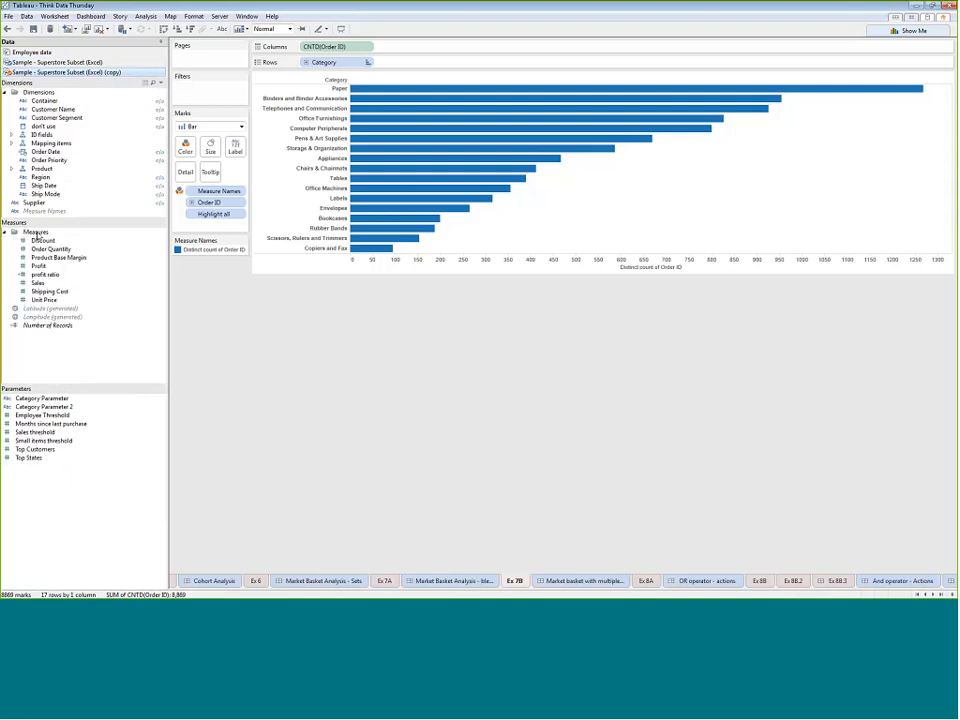
{"action": "left_click_drag", "start_coordinate": [35, 291], "coordinate": [304, 47]}
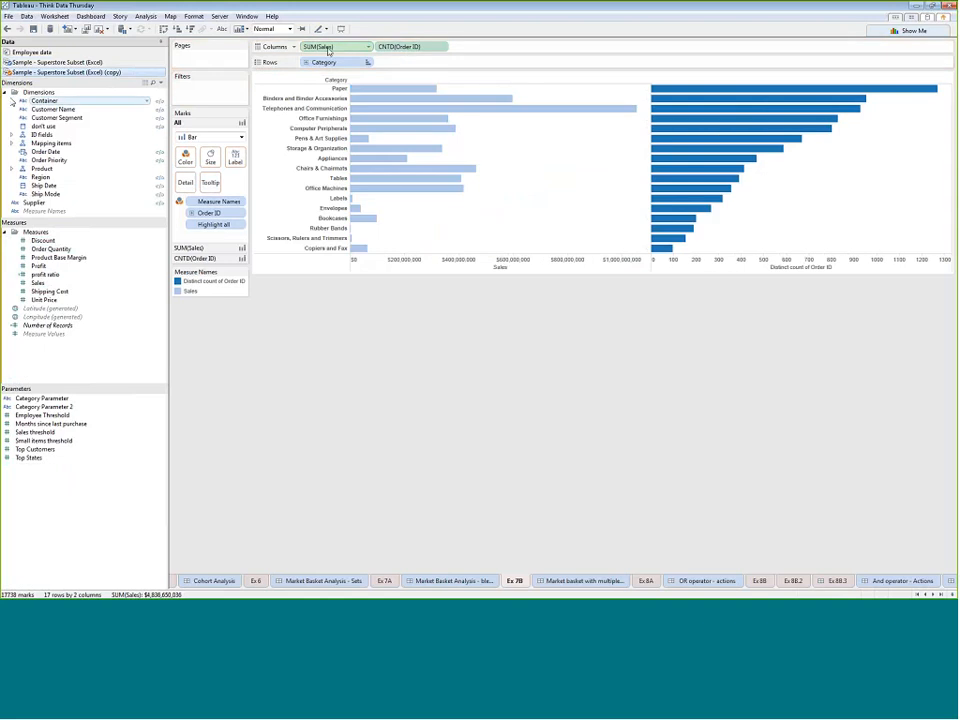
{"action": "left_click", "coordinate": [12, 136]}
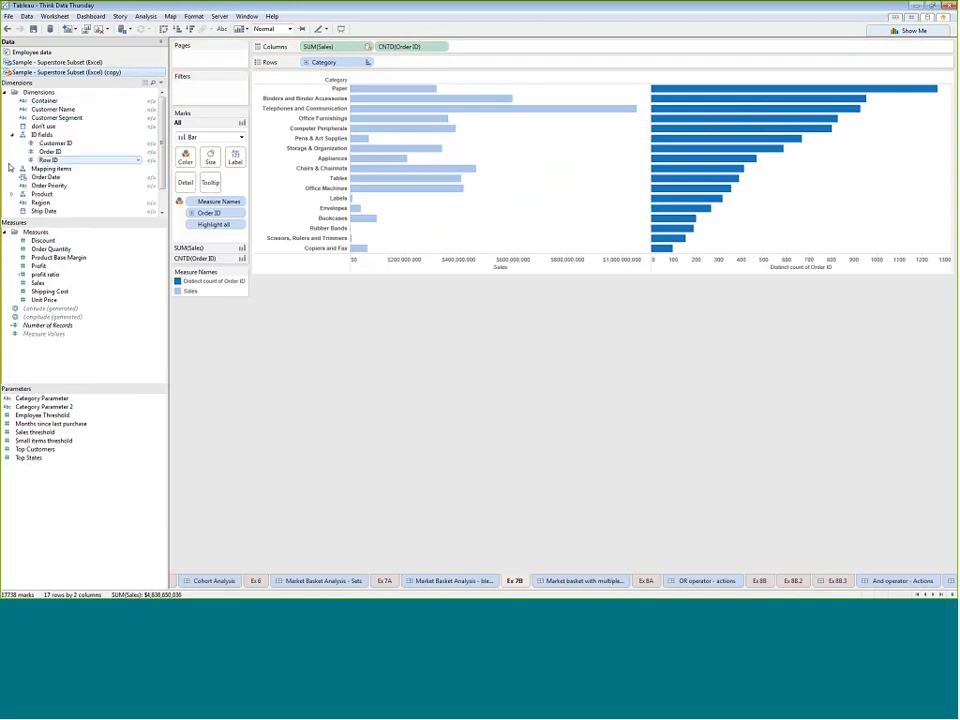
{"action": "left_click", "coordinate": [10, 168]}
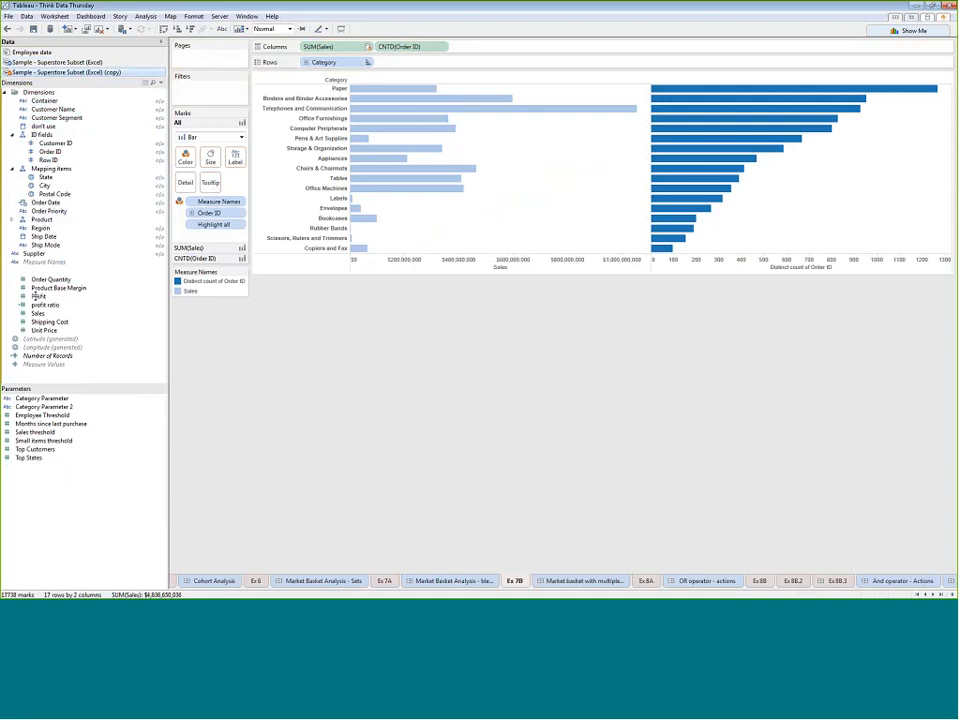
{"action": "left_click", "coordinate": [11, 220]}
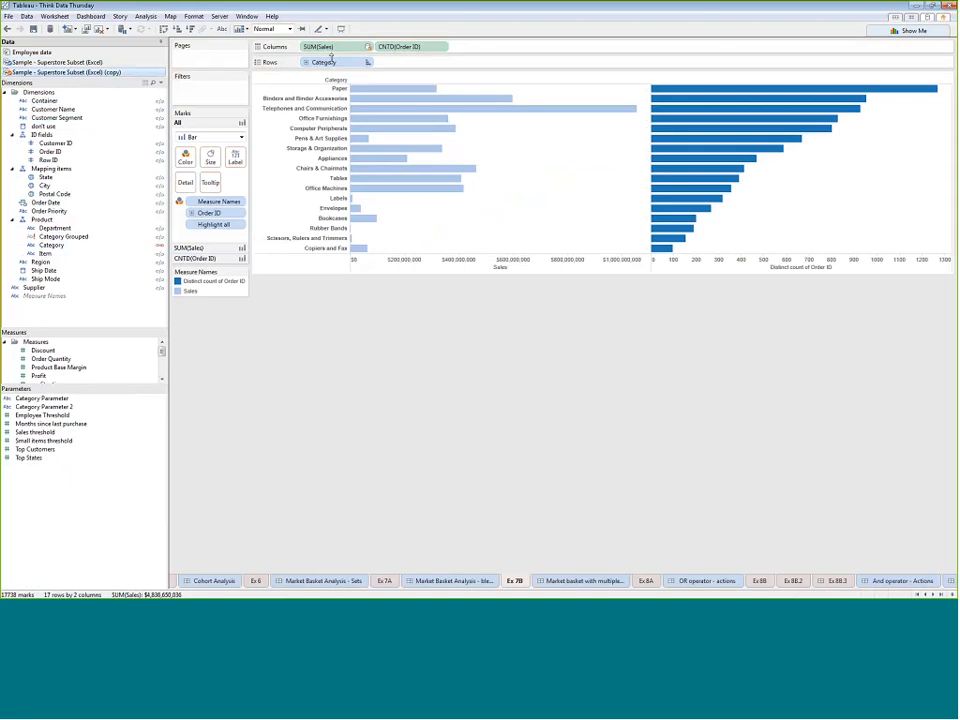
- Remove Order ID from the Sales marks and sort the categories by Sales in descending order
{"action": "left_click", "coordinate": [318, 47]}
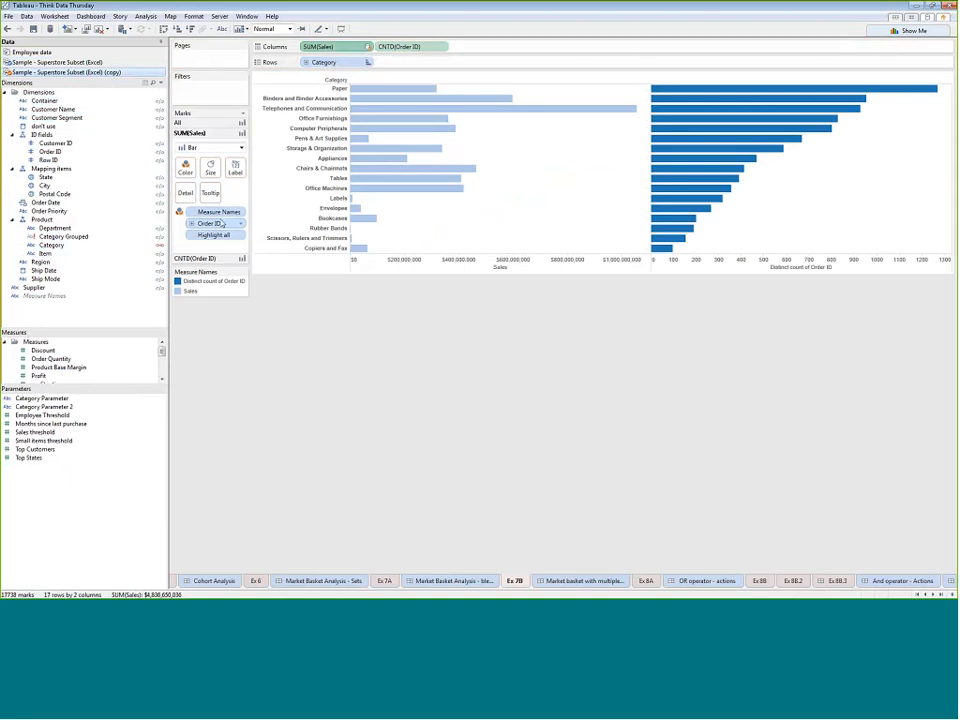
{"action": "left_click_drag", "start_coordinate": [222, 225], "coordinate": [94, 223]}
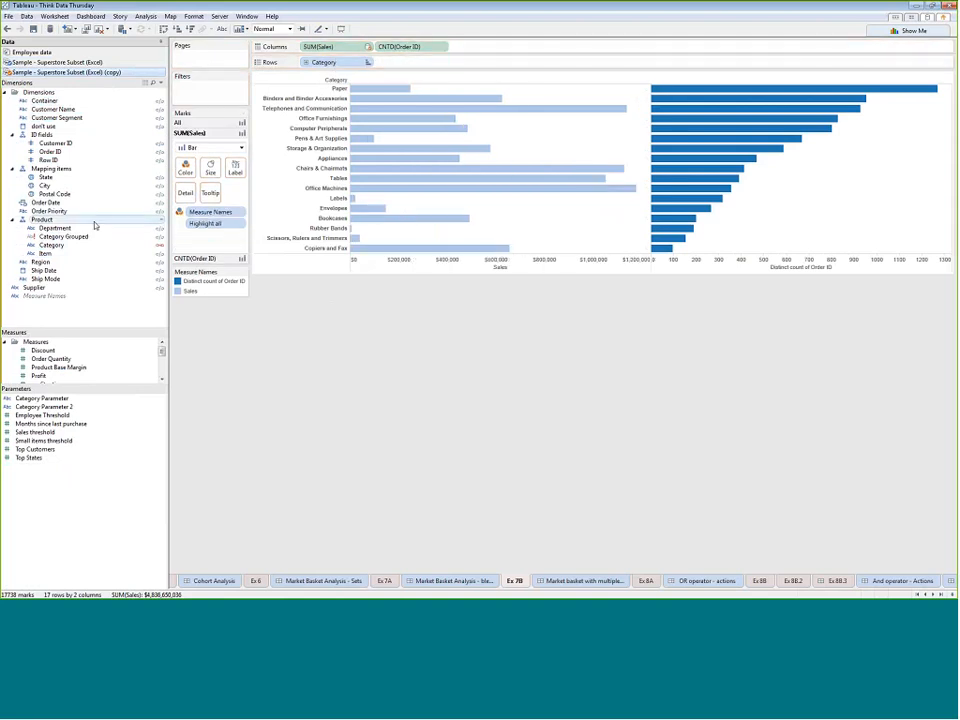
{"action": "left_click", "coordinate": [562, 257]}
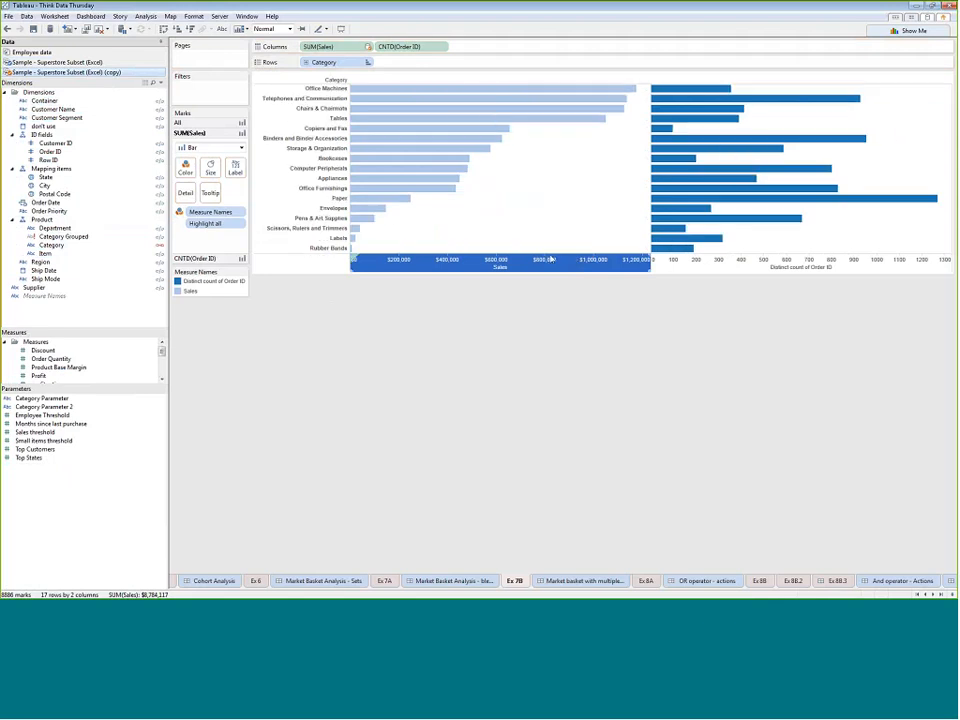
- Open the Market basket analysis 2 worksheet from its dashboard and compare the marks and data sources of the two order count measures
{"action": "left_click", "coordinate": [79, 63]}
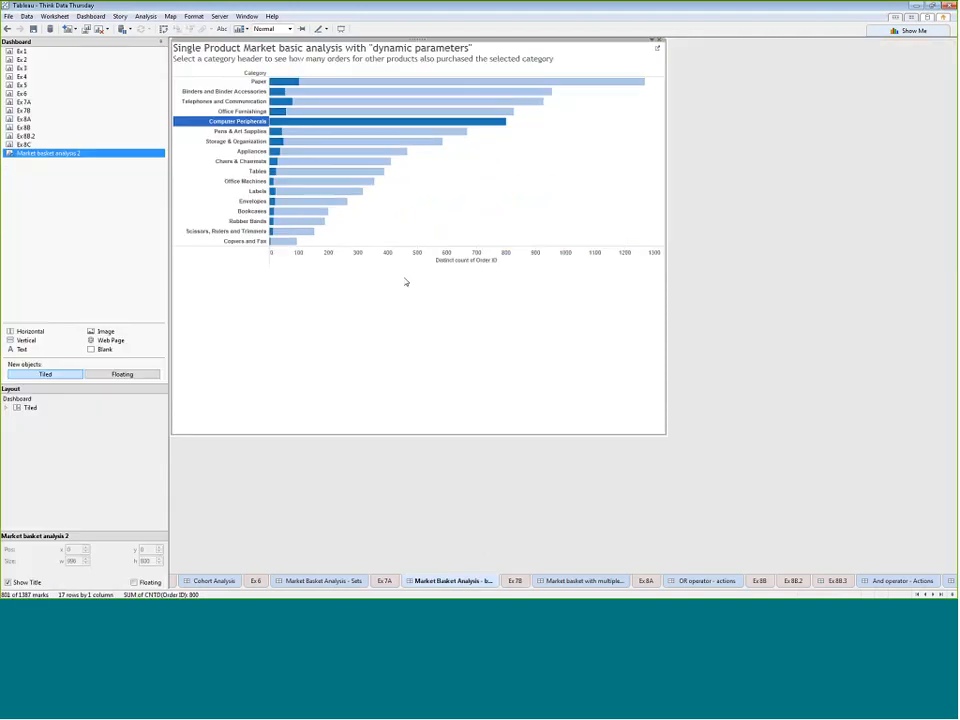
{"action": "left_click", "coordinate": [657, 47]}
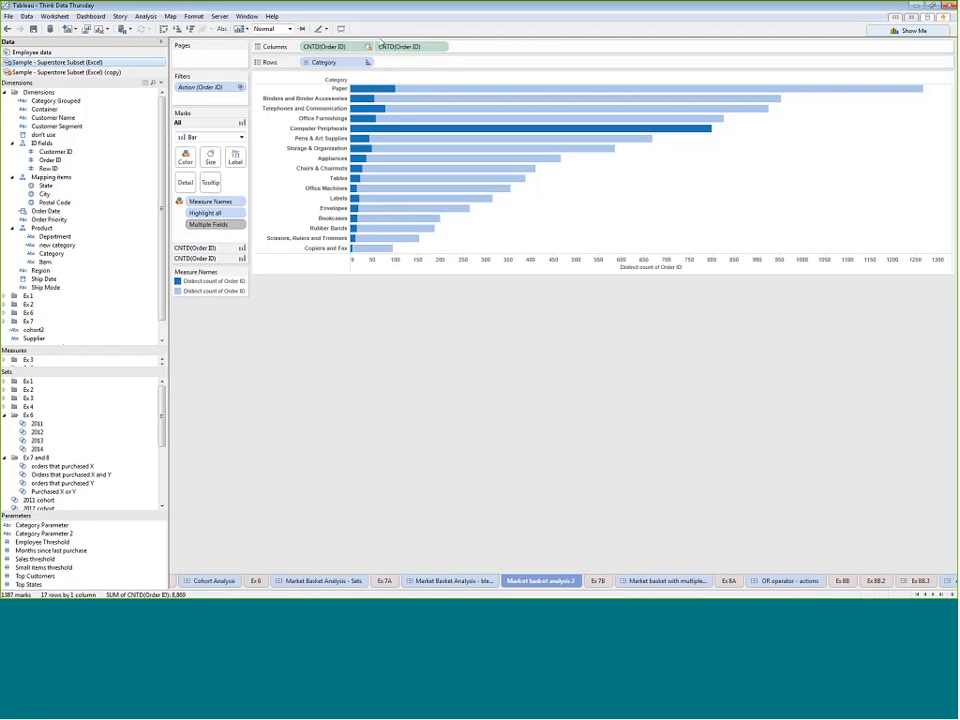
{"action": "left_click", "coordinate": [386, 46]}
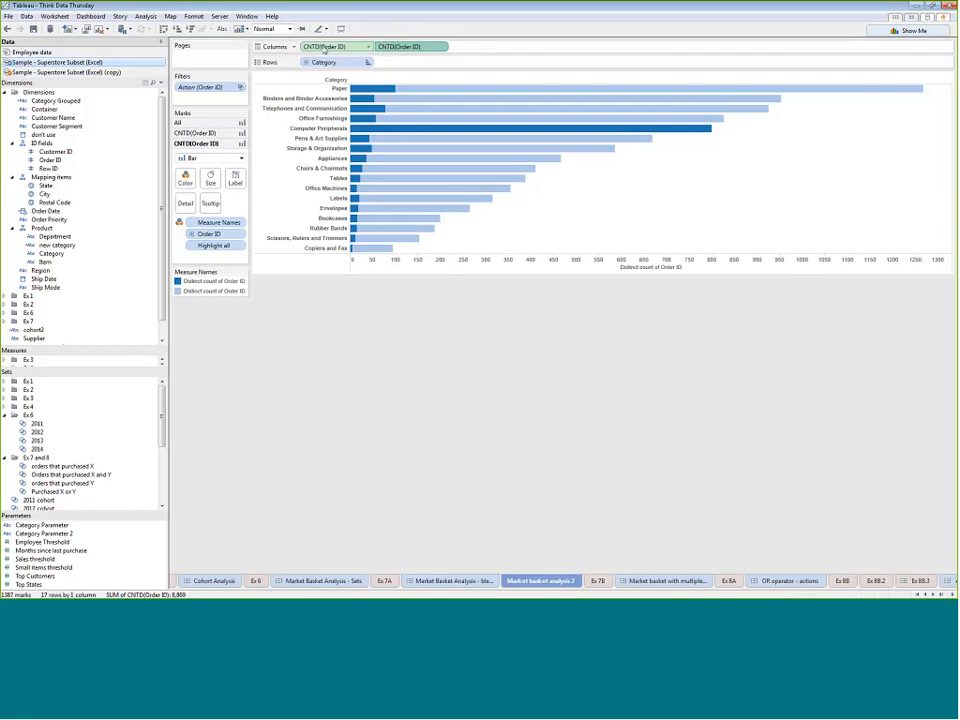
{"action": "left_click", "coordinate": [236, 133]}
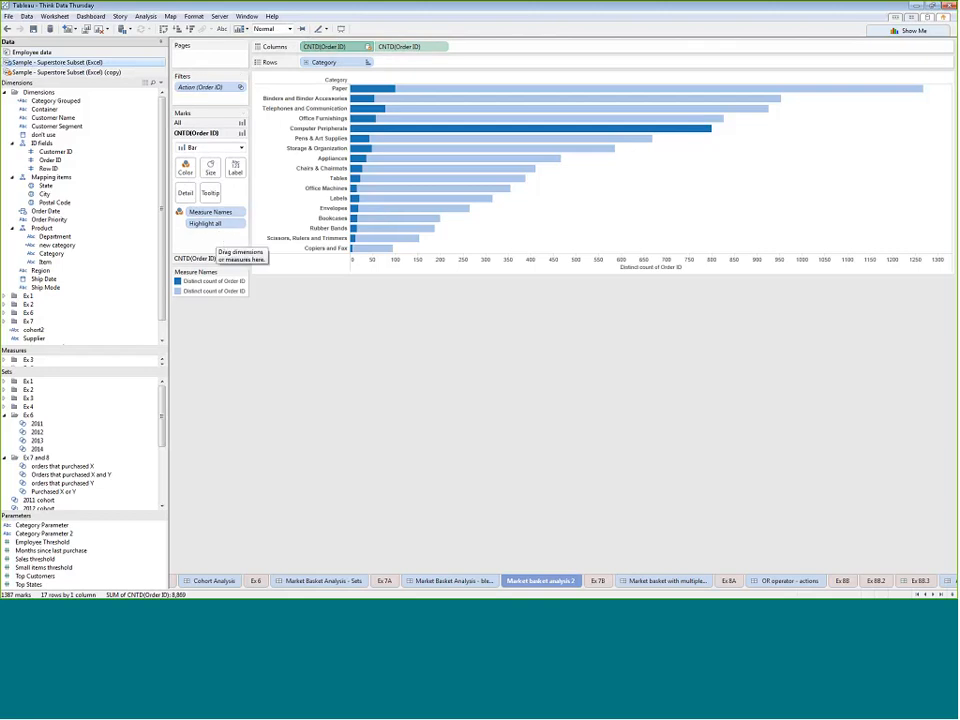
{"action": "left_click", "coordinate": [80, 73]}
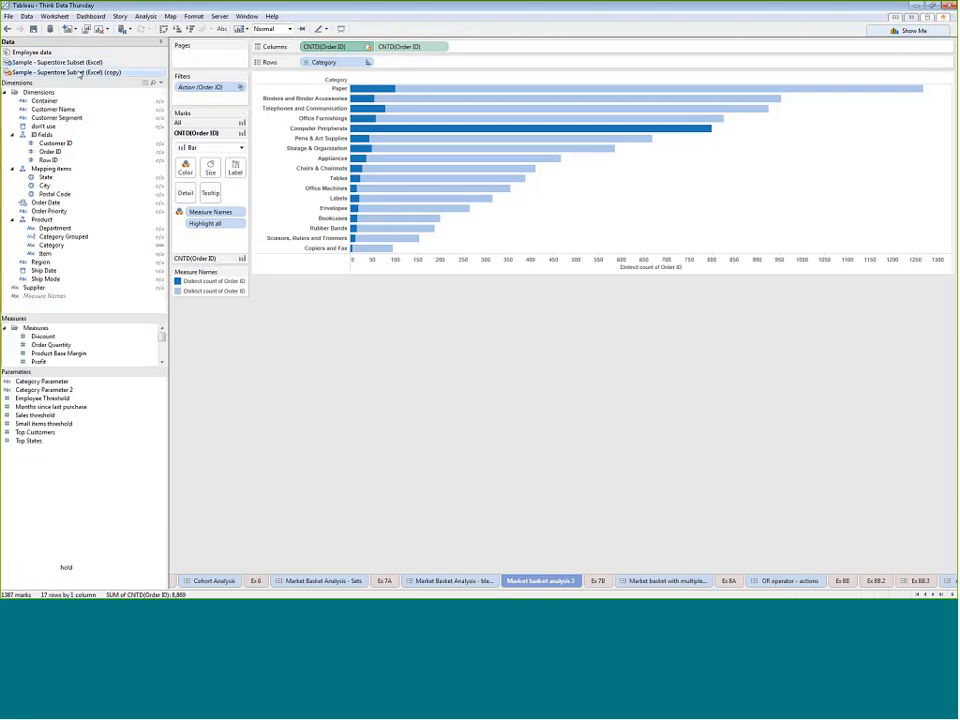
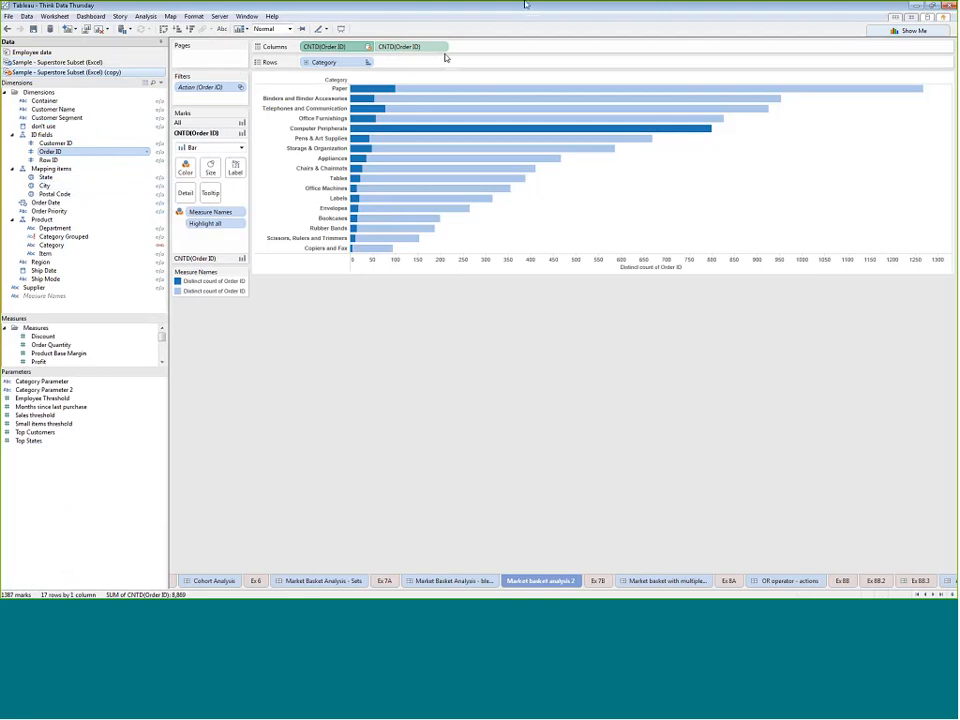
{"action": "mouse_move", "coordinate": [476, 90]}
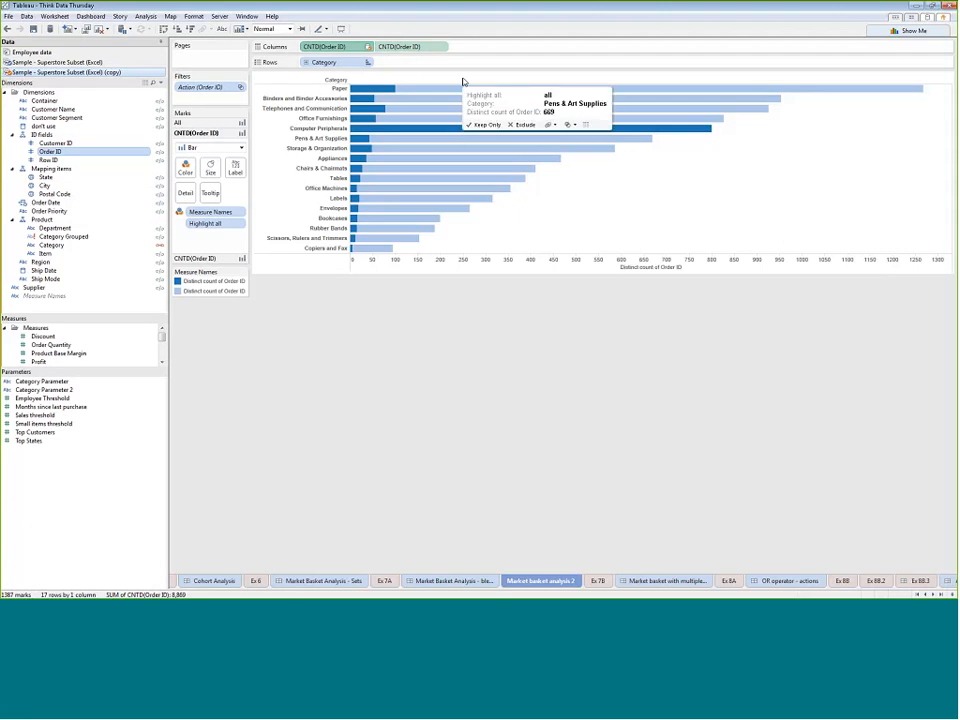
{"action": "left_click", "coordinate": [405, 47]}
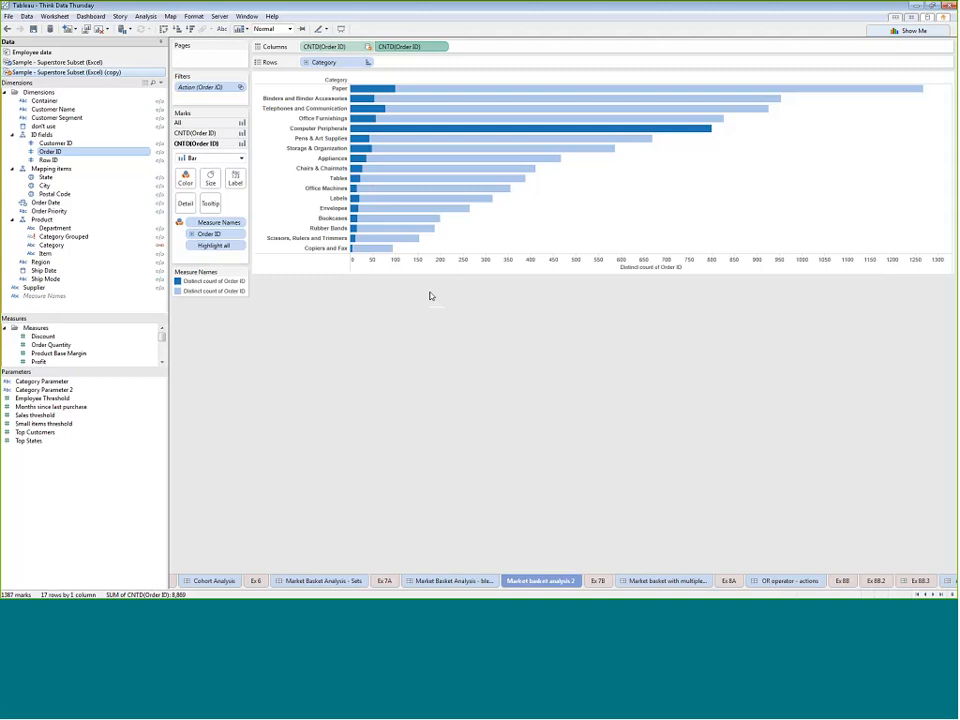
- Review the Order ID filter action on the Market Basket Analysis - blending dashboard, and test it on the Storage & Organization category
{"action": "left_click", "coordinate": [447, 582]}
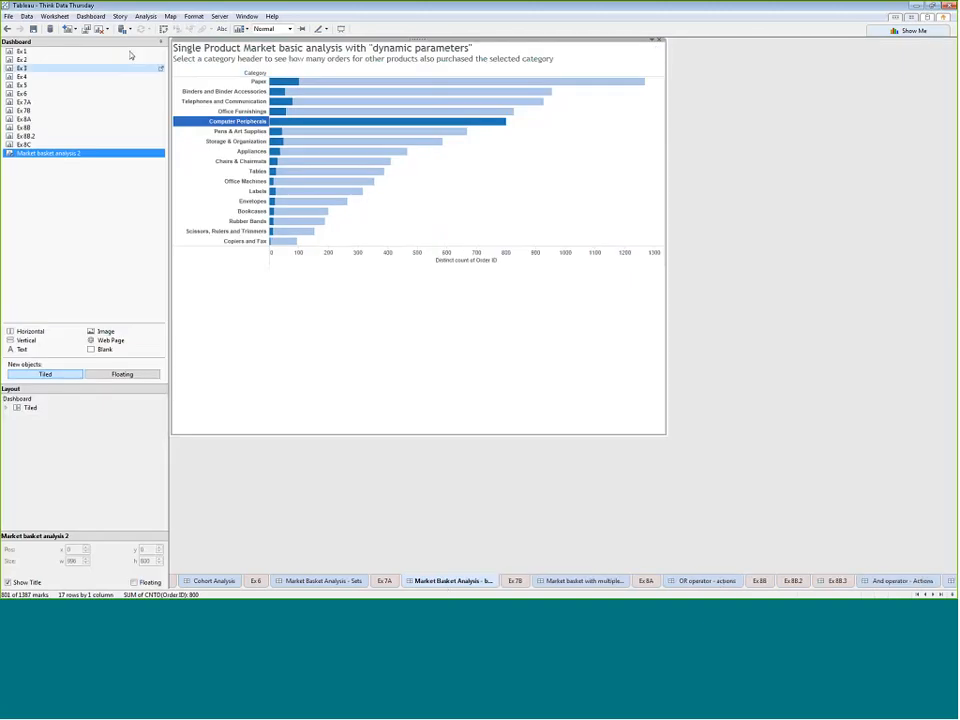
{"action": "left_click", "coordinate": [90, 16]}
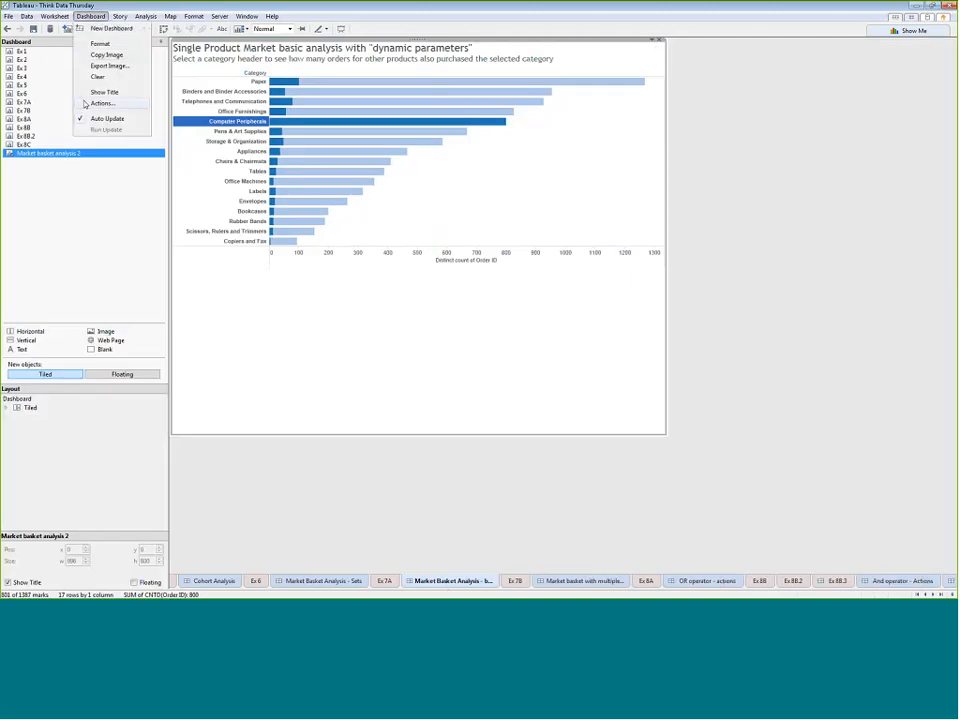
{"action": "left_click", "coordinate": [87, 104]}
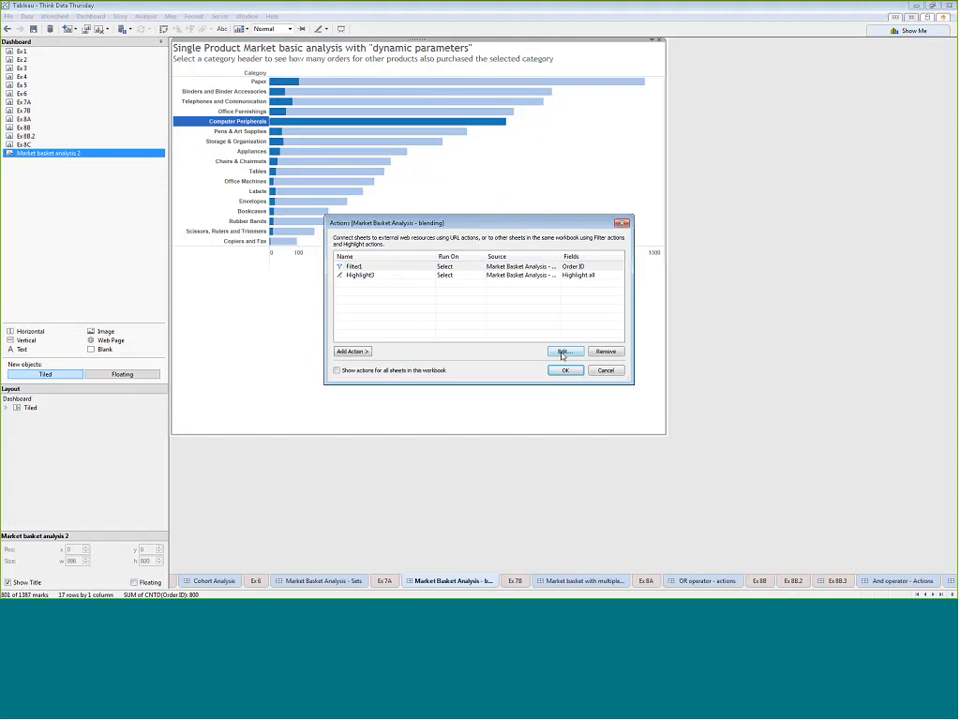
{"action": "left_click", "coordinate": [564, 351]}
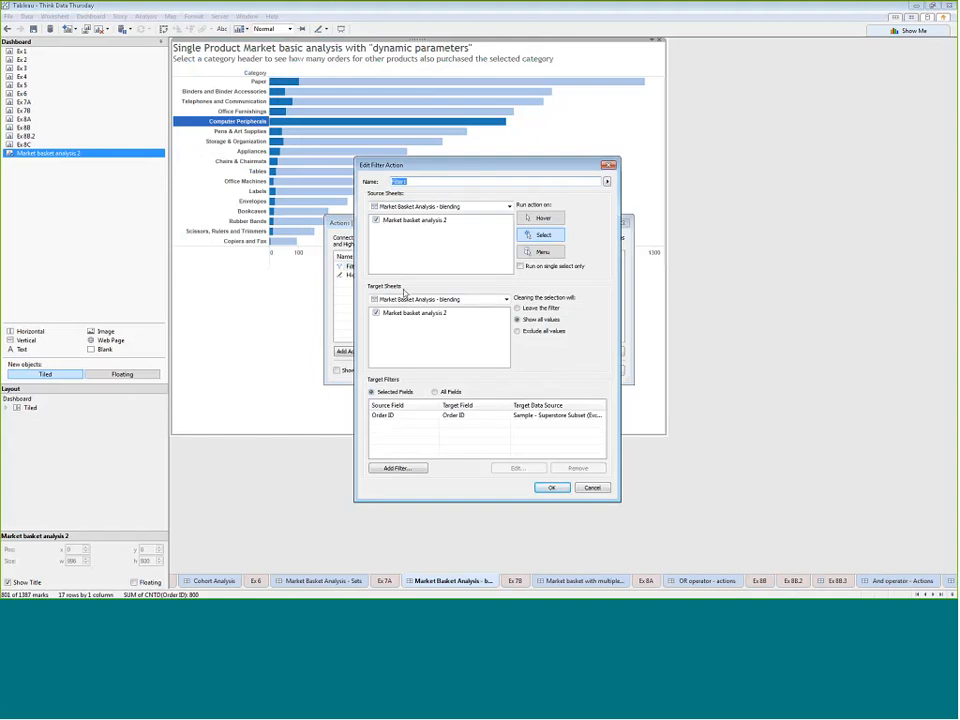
{"action": "left_click", "coordinate": [420, 418]}
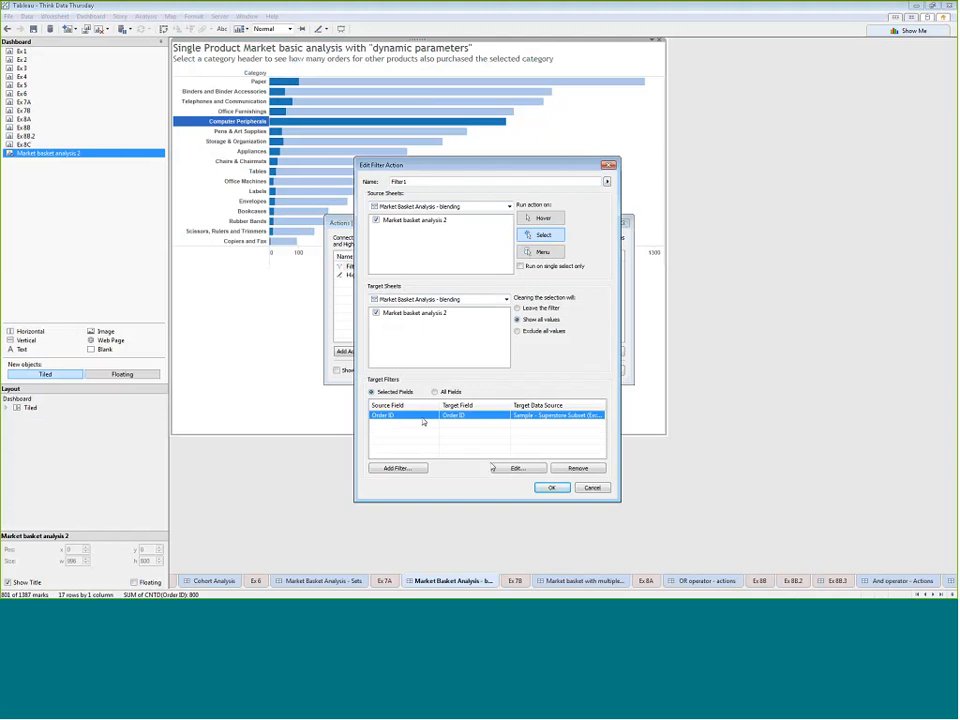
{"action": "left_click", "coordinate": [550, 488]}
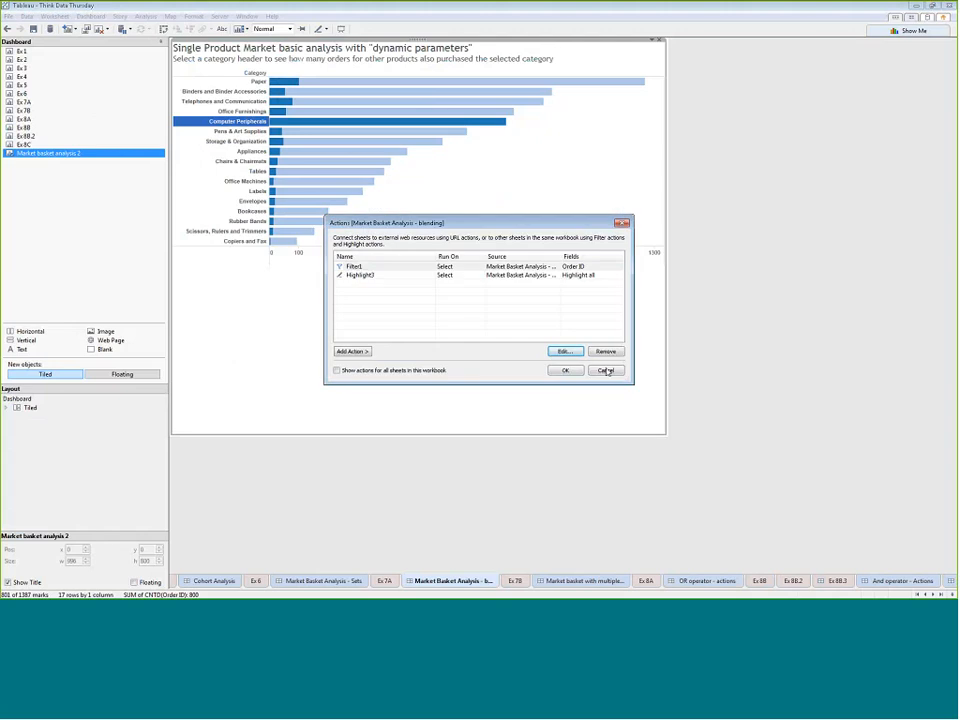
{"action": "left_click", "coordinate": [566, 371]}
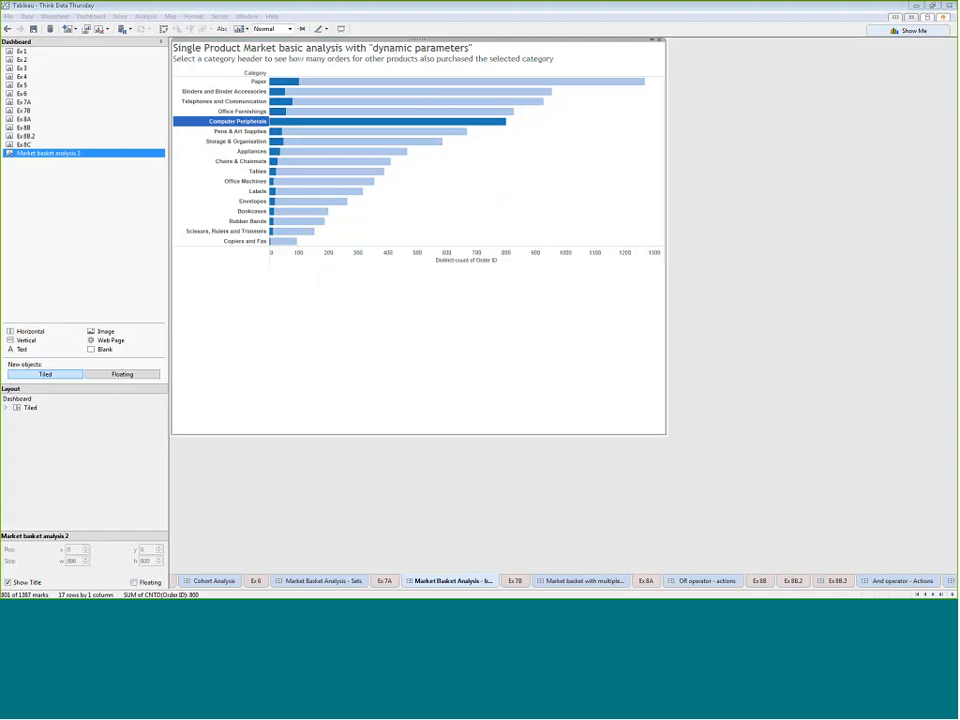
{"action": "left_click", "coordinate": [222, 142]}
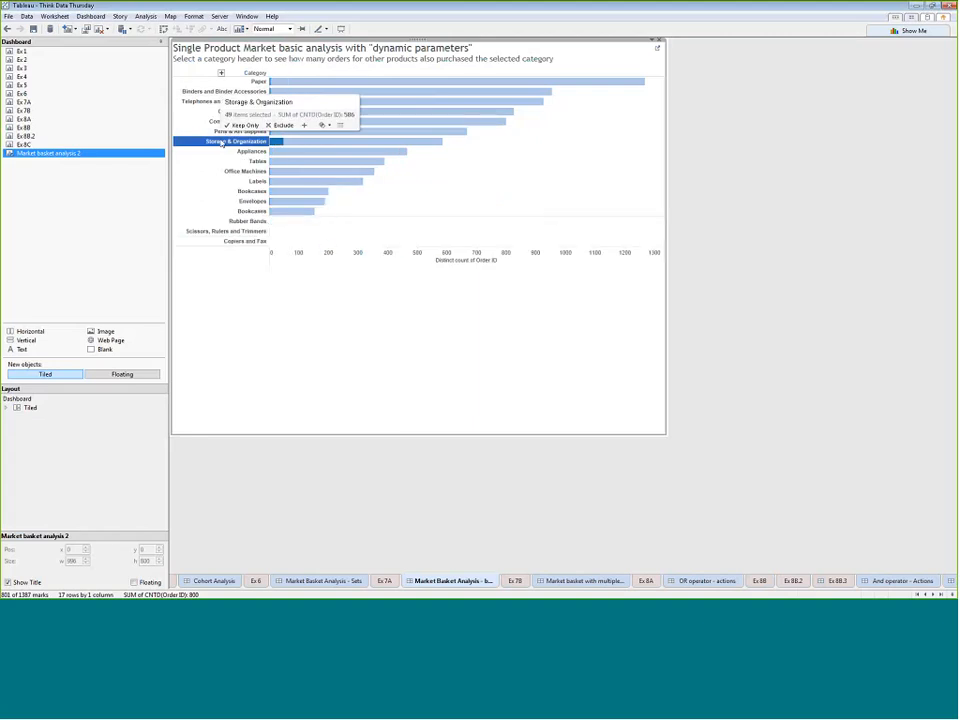
{"action": "left_click", "coordinate": [222, 142]}
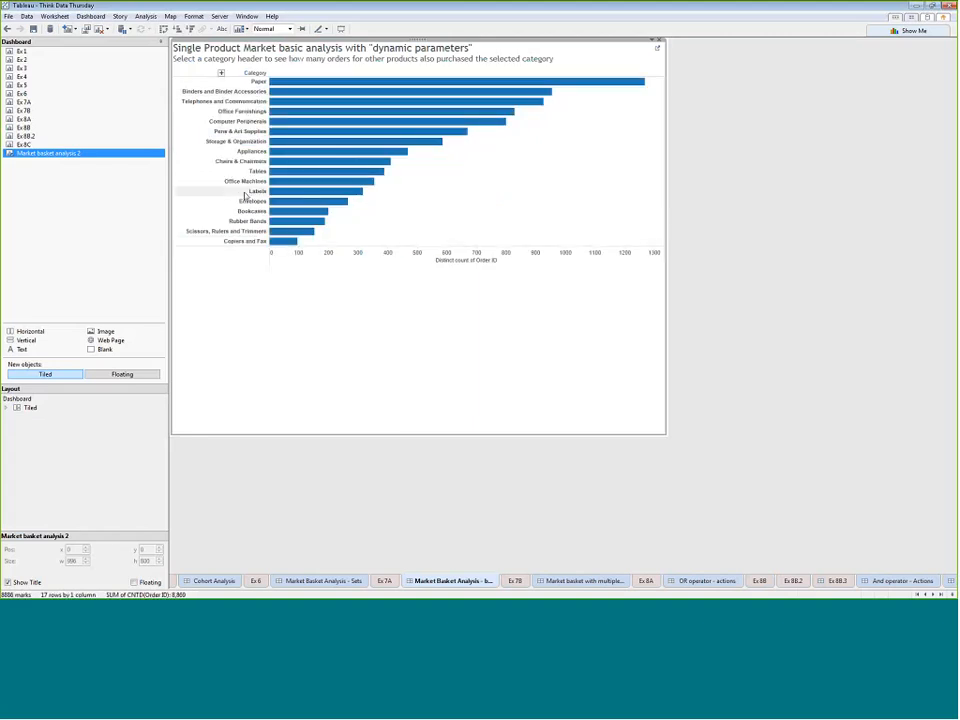
- On Ex 7B, replace Sales with the distinct count of Order ID from the copied data source and sort categories by it in descending order
{"action": "left_click", "coordinate": [515, 582]}
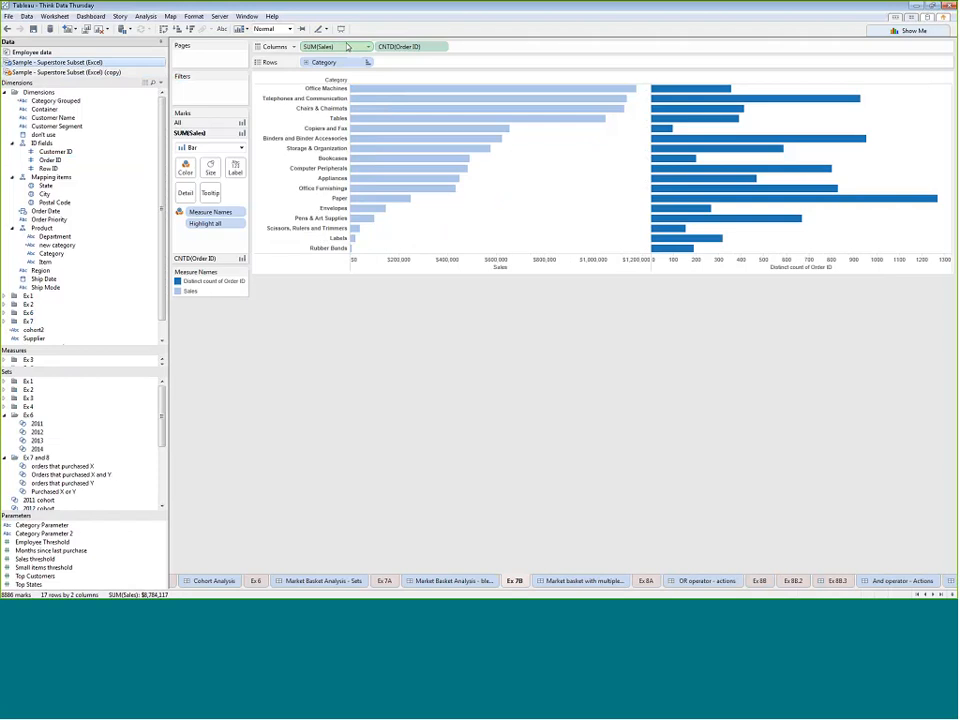
{"action": "left_click", "coordinate": [60, 72]}
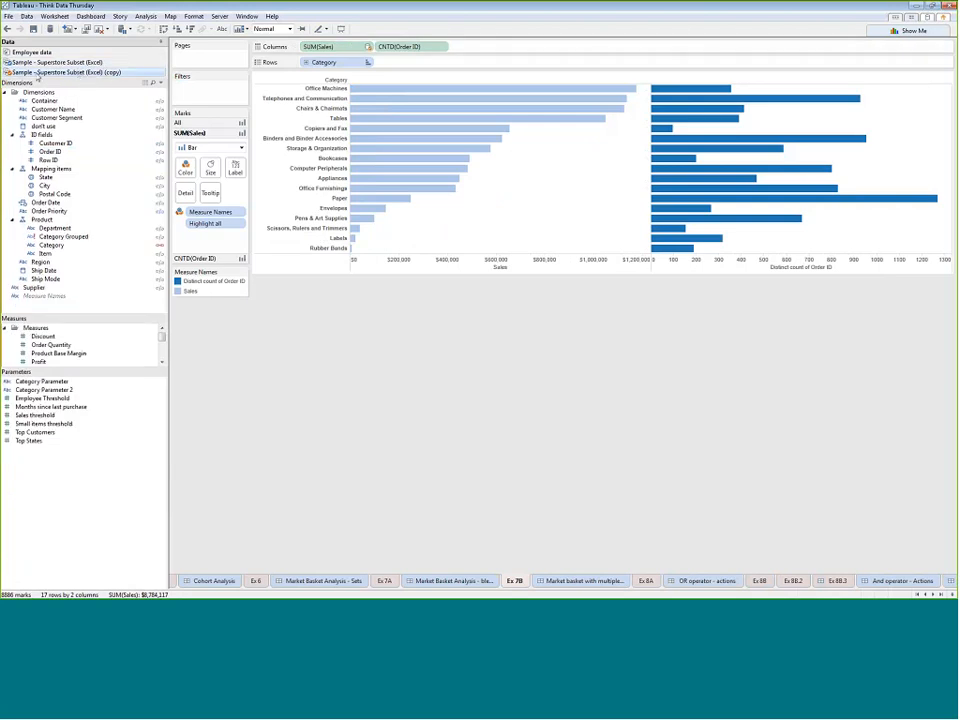
{"action": "left_click_drag", "start_coordinate": [60, 145], "coordinate": [335, 50]}
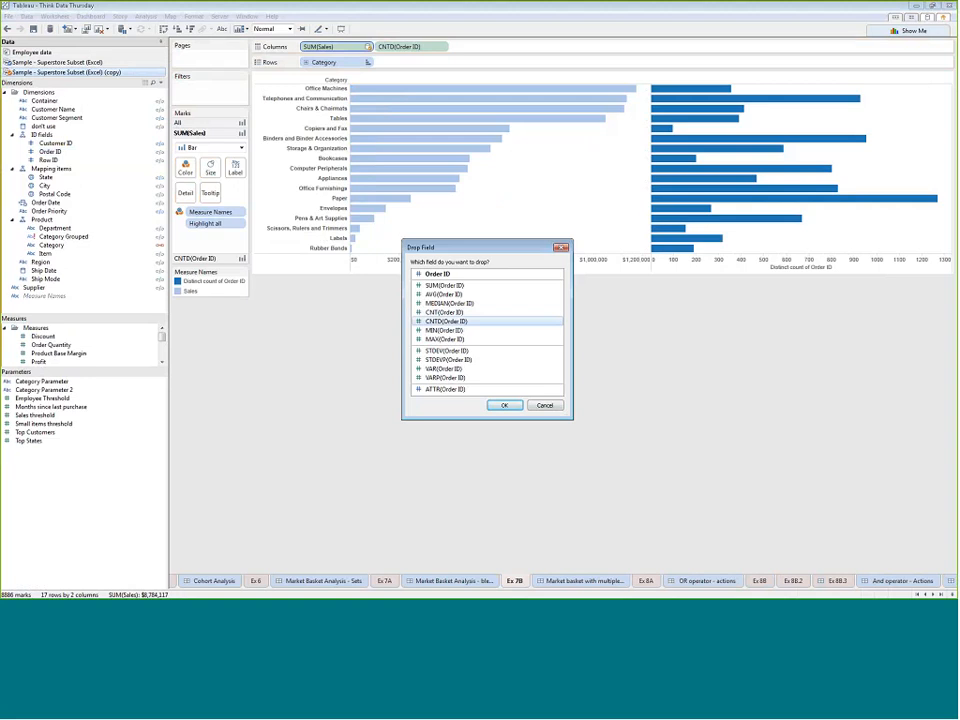
{"action": "left_click", "coordinate": [504, 405]}
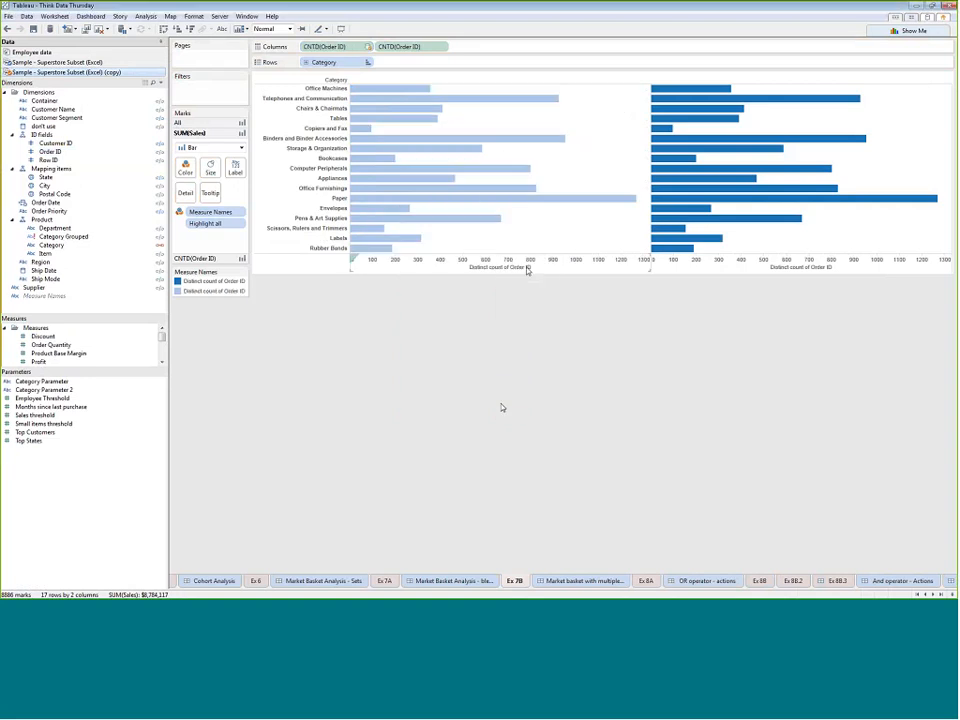
{"action": "left_click", "coordinate": [549, 253]}
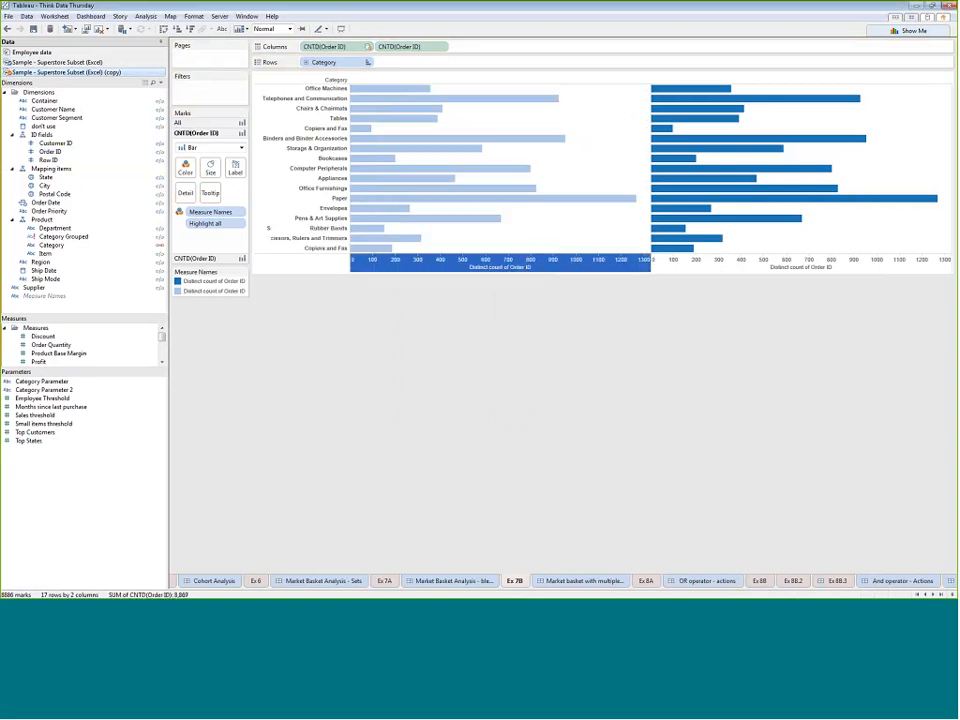
- Combine the two Order ID counts into a dual-axis chart and synchronize the axes
{"action": "left_click", "coordinate": [442, 46]}
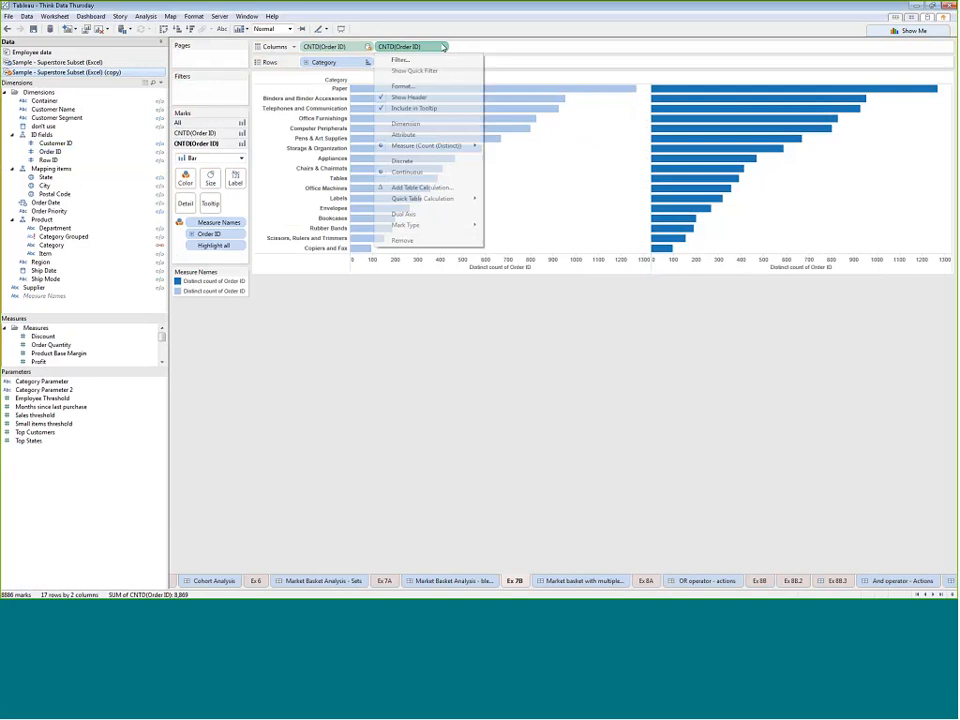
{"action": "left_click", "coordinate": [404, 214]}
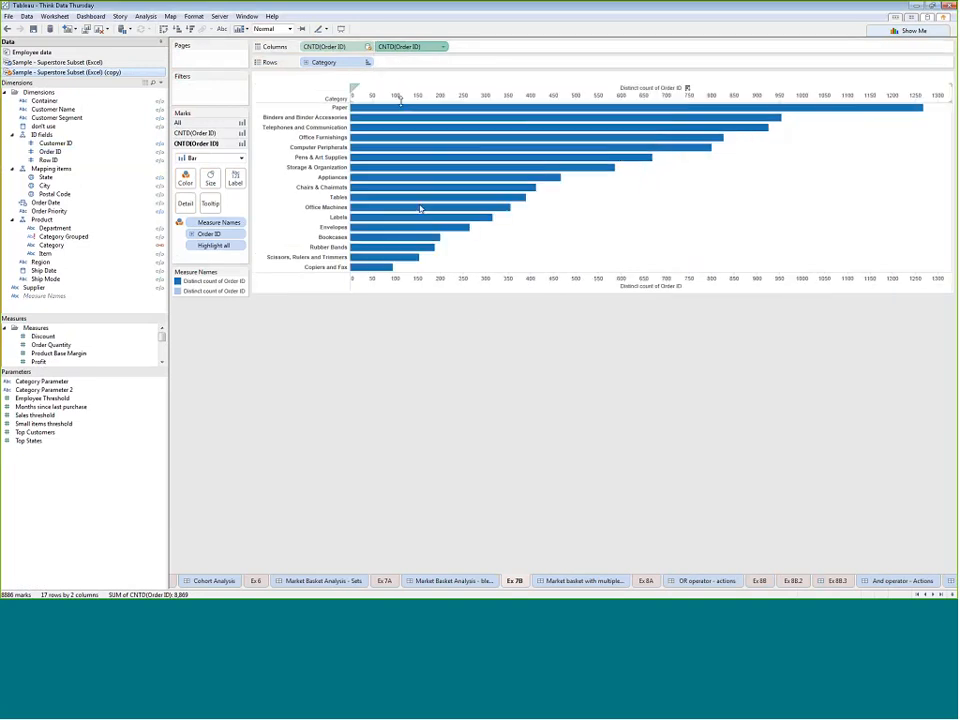
{"action": "right_click", "coordinate": [406, 95]}
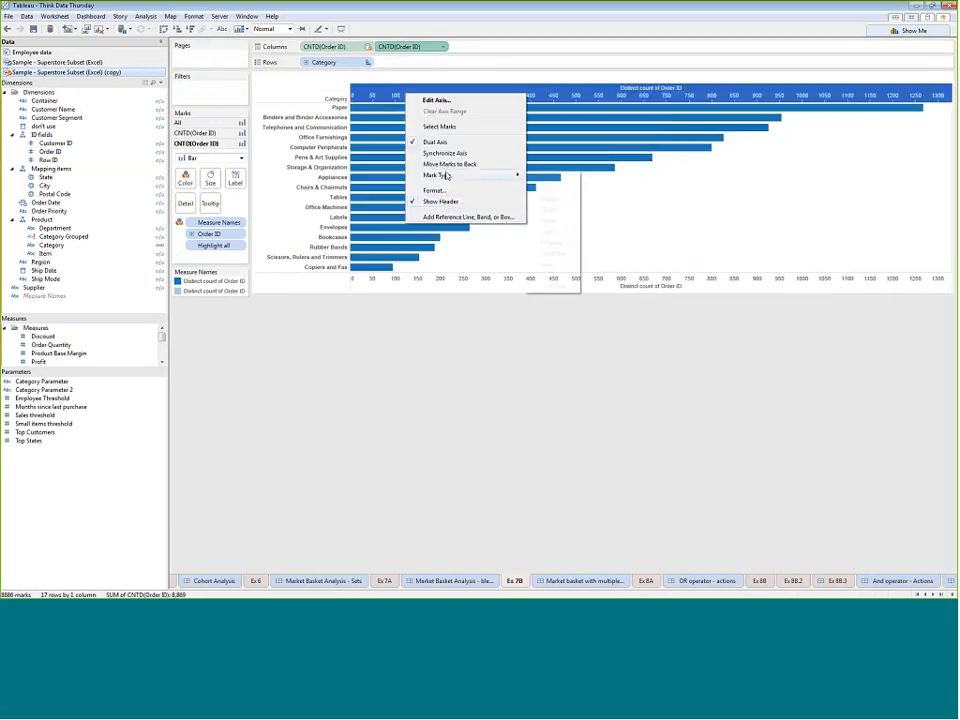
{"action": "left_click", "coordinate": [452, 155]}
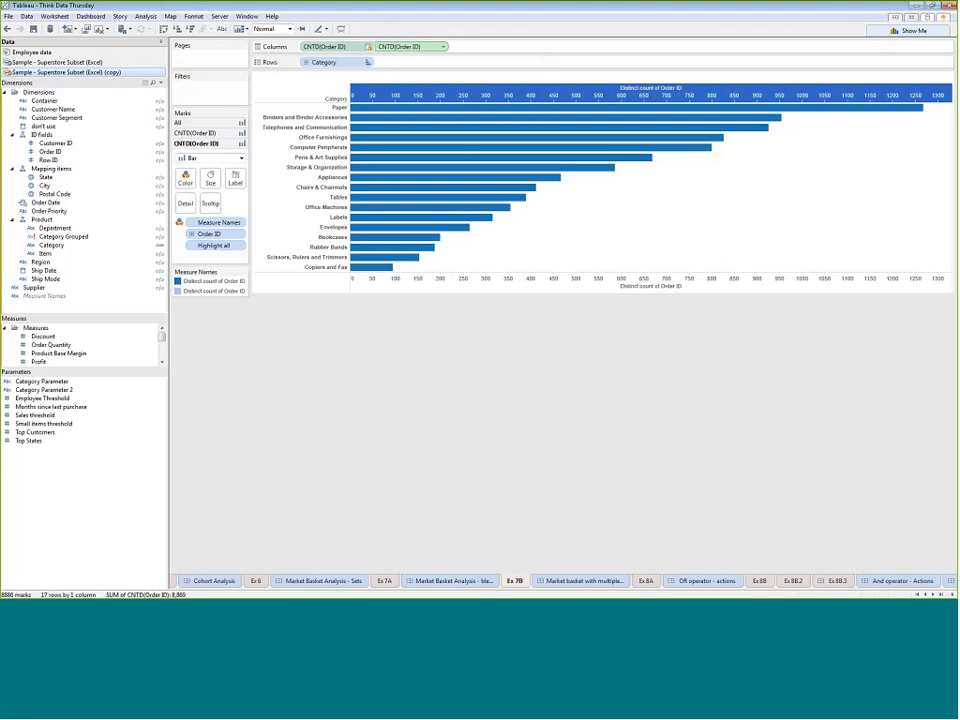
- Set Category Parameter 2 to Binders and Binder Accessories on the multiple-products market basket dashboard, and compare its OR and AND charts
{"action": "left_click", "coordinate": [584, 581]}
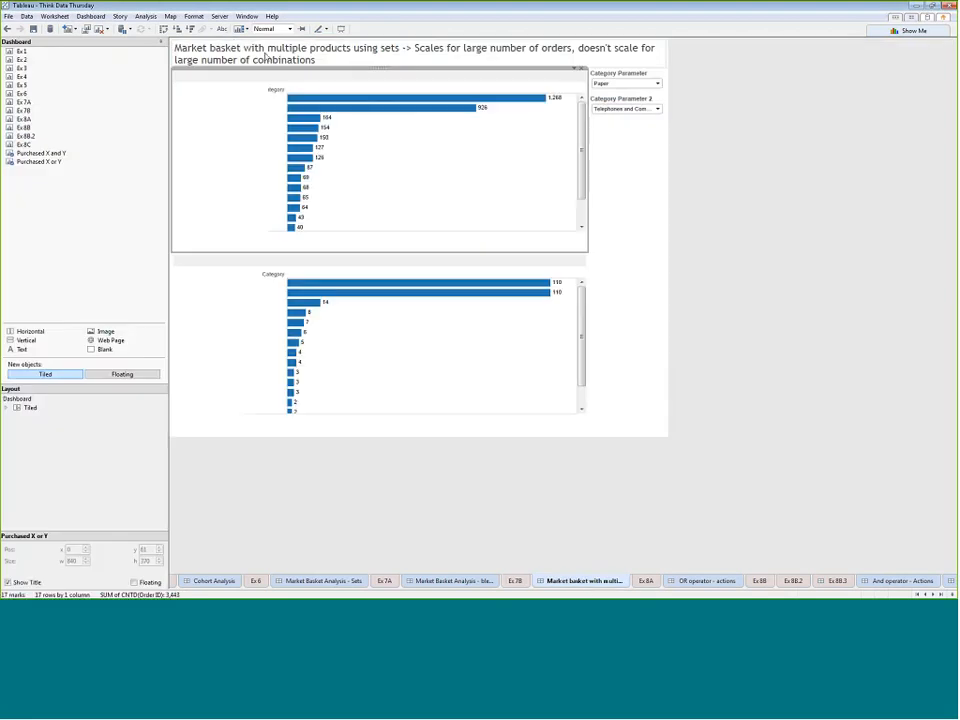
{"action": "left_click", "coordinate": [514, 581]}
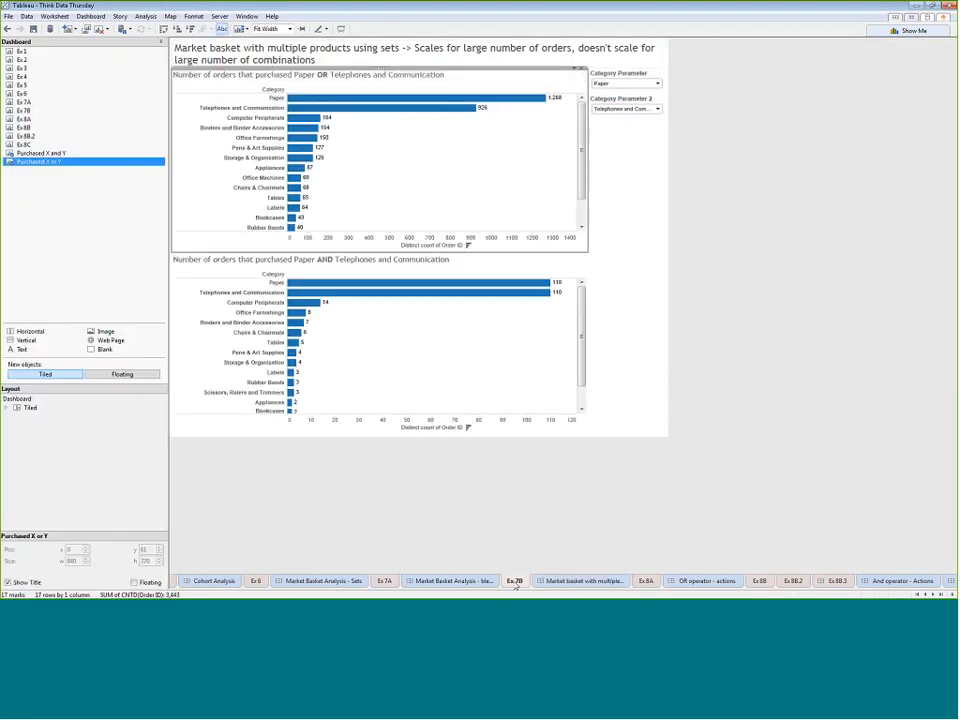
{"action": "left_click", "coordinate": [375, 451]}
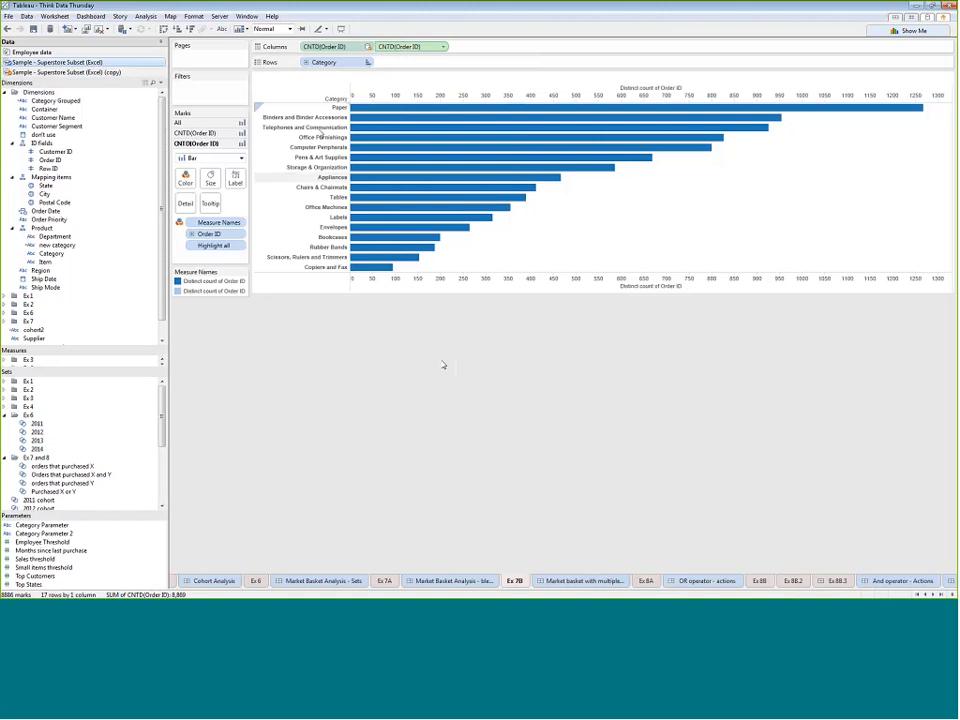
{"action": "left_click", "coordinate": [570, 584]}
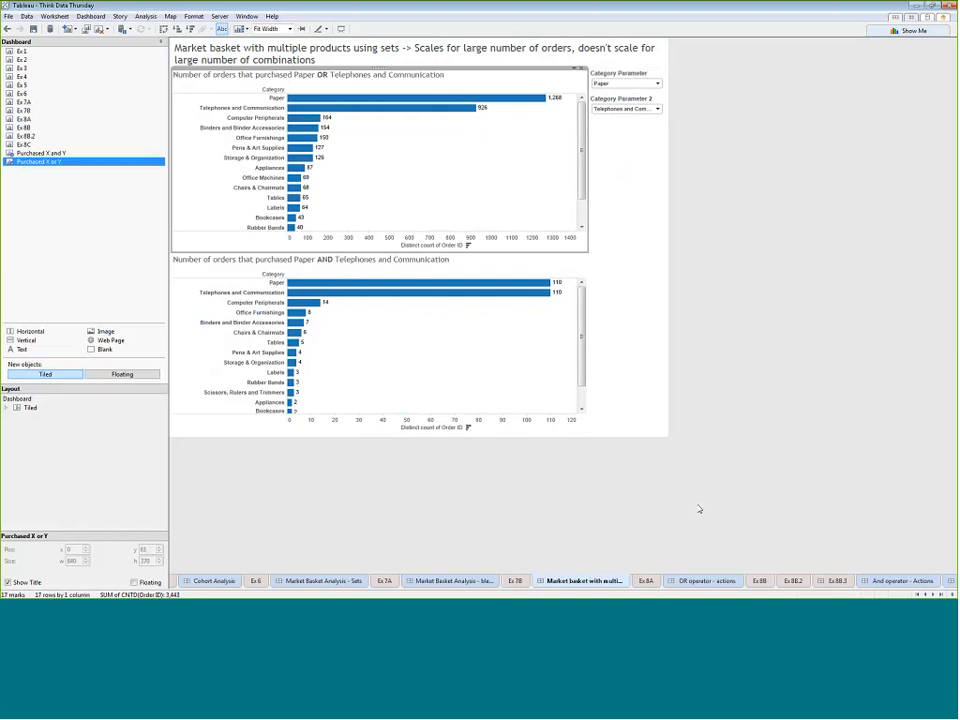
{"action": "left_click", "coordinate": [641, 109]}
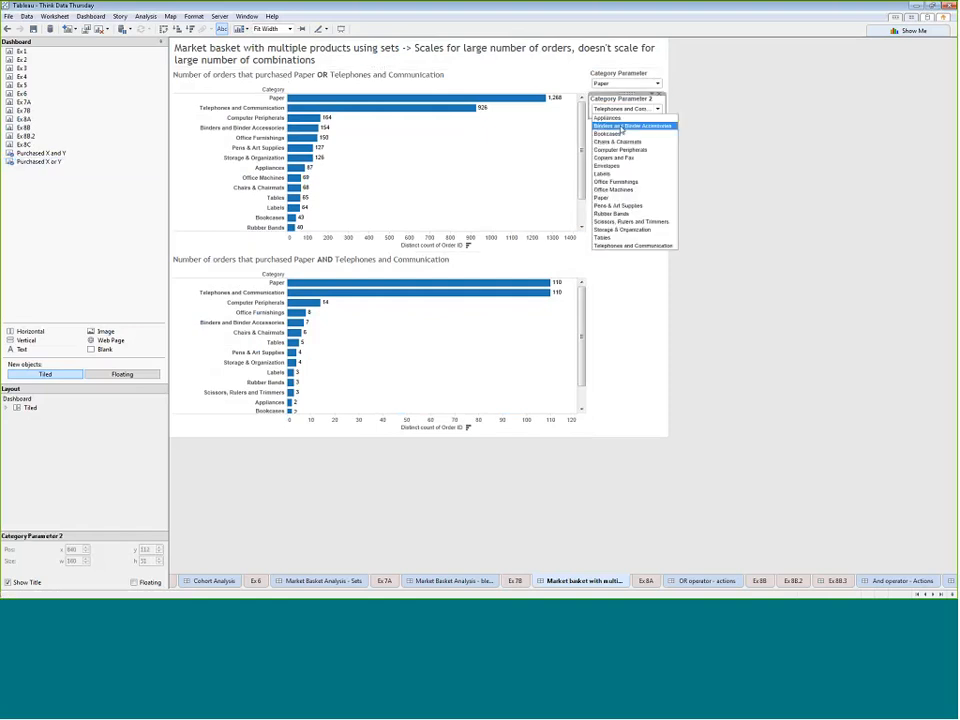
{"action": "left_click", "coordinate": [632, 125]}
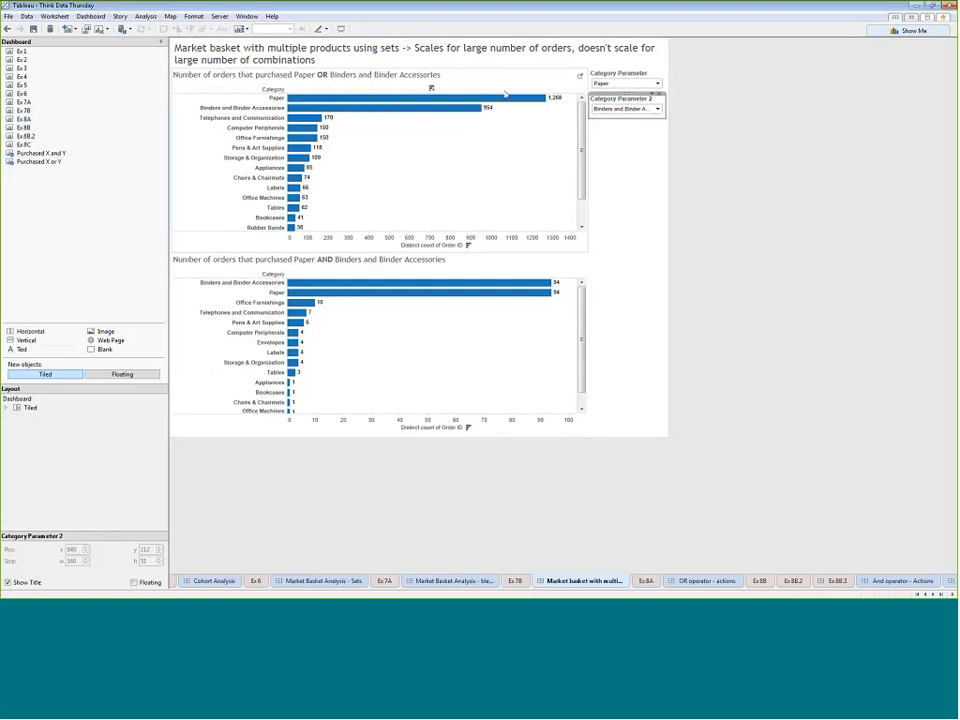
{"action": "mouse_move", "coordinate": [522, 102]}
{"action": "mouse_move", "coordinate": [467, 288]}
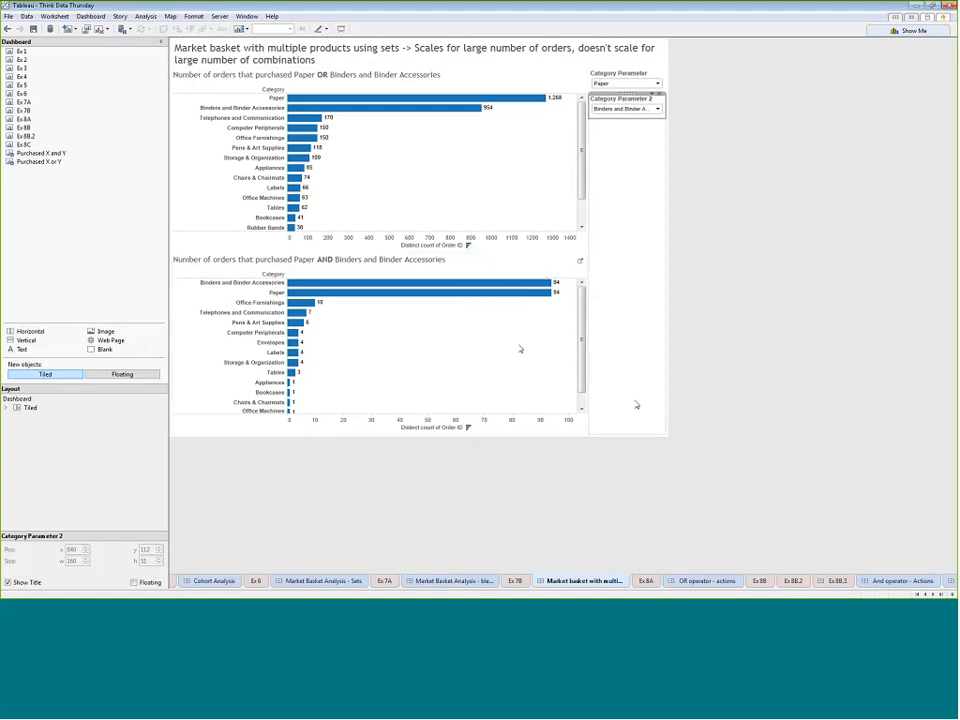
- On Ex 8A, inspect the condition formula of the "orders that purchased Y" set without changing it
{"action": "left_click", "coordinate": [646, 581]}
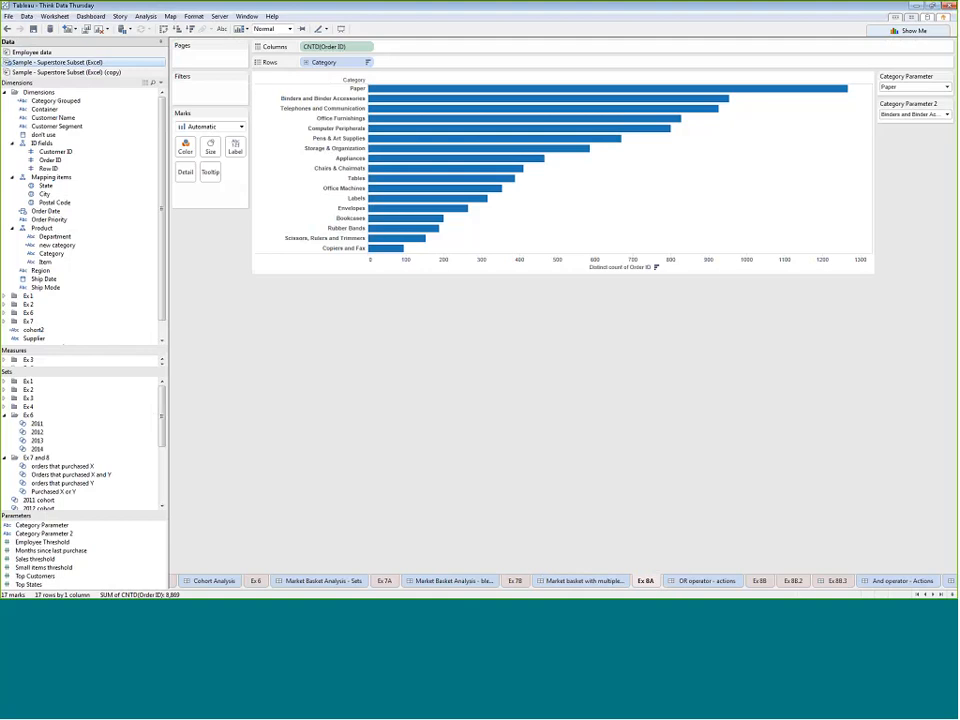
{"action": "scroll", "coordinate": [66, 424], "scroll_direction": "down", "scroll_amount": 2}
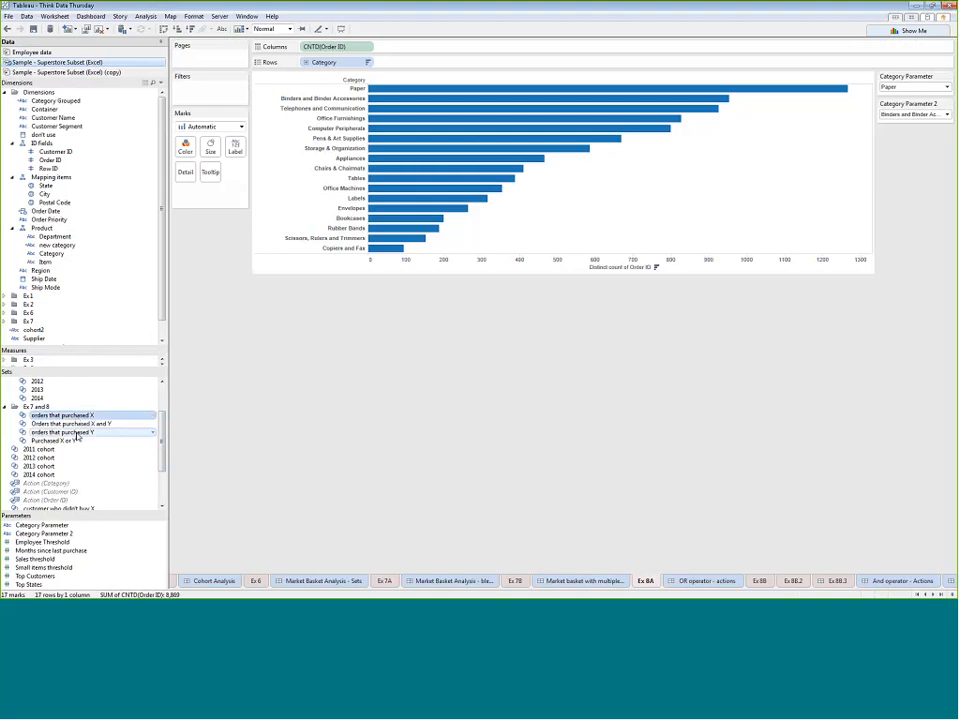
{"action": "right_click", "coordinate": [76, 432]}
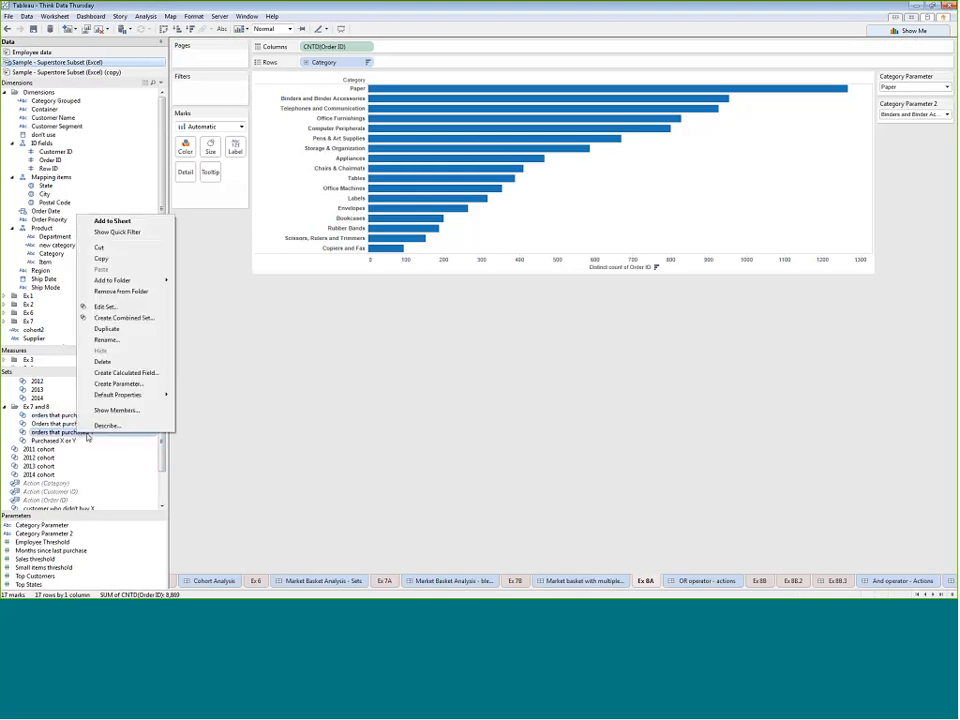
{"action": "left_click", "coordinate": [110, 307]}
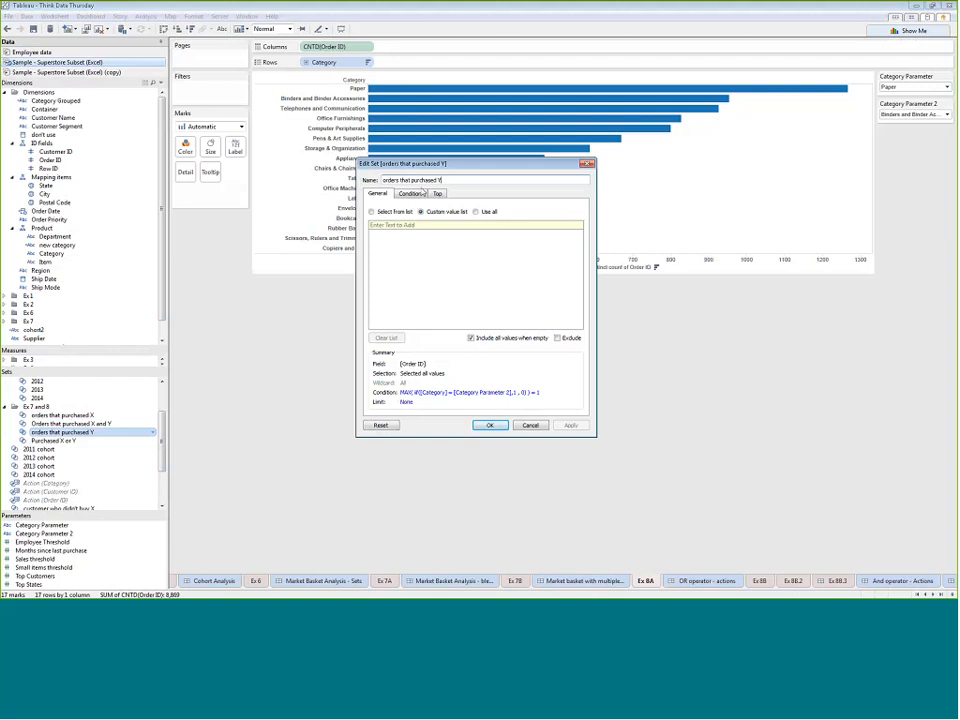
{"action": "left_click", "coordinate": [410, 194]}
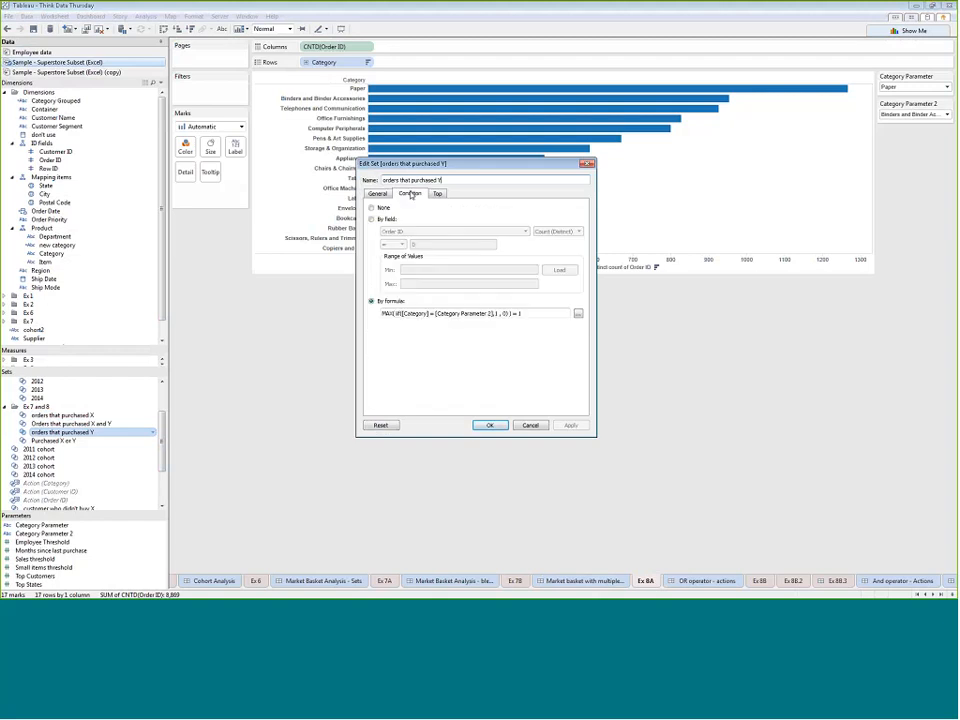
{"action": "left_click", "coordinate": [578, 314]}
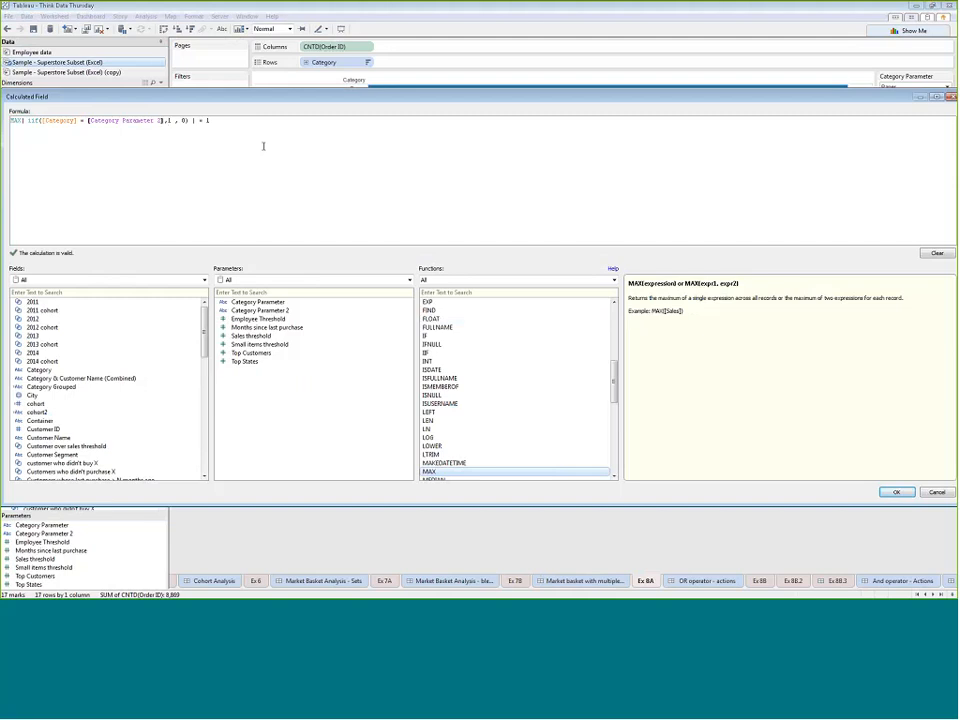
{"action": "left_click", "coordinate": [936, 492]}
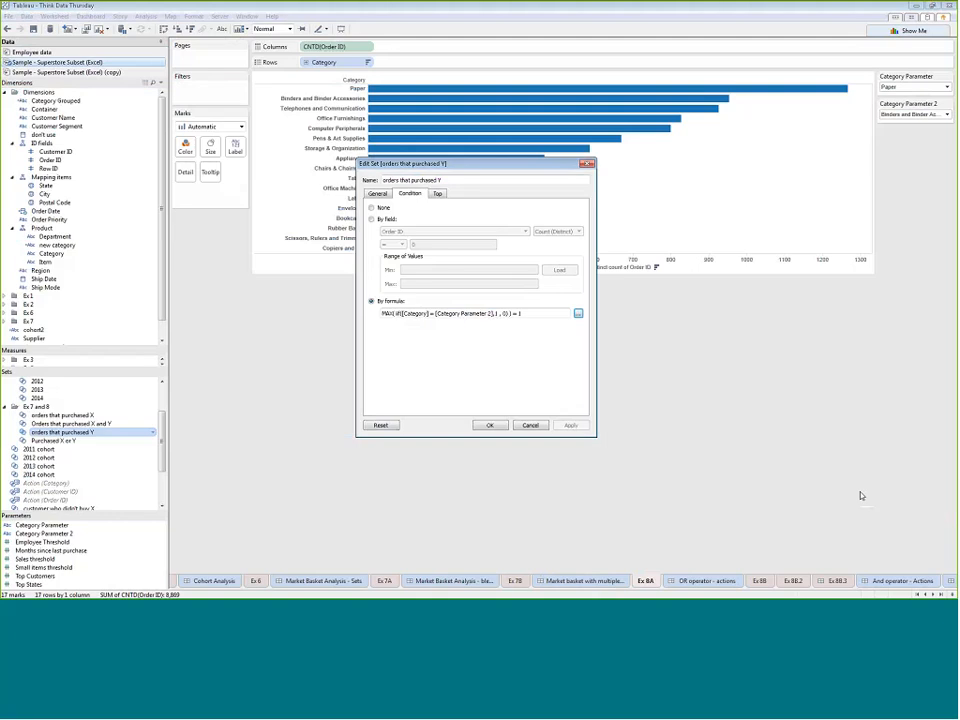
{"action": "left_click", "coordinate": [530, 425]}
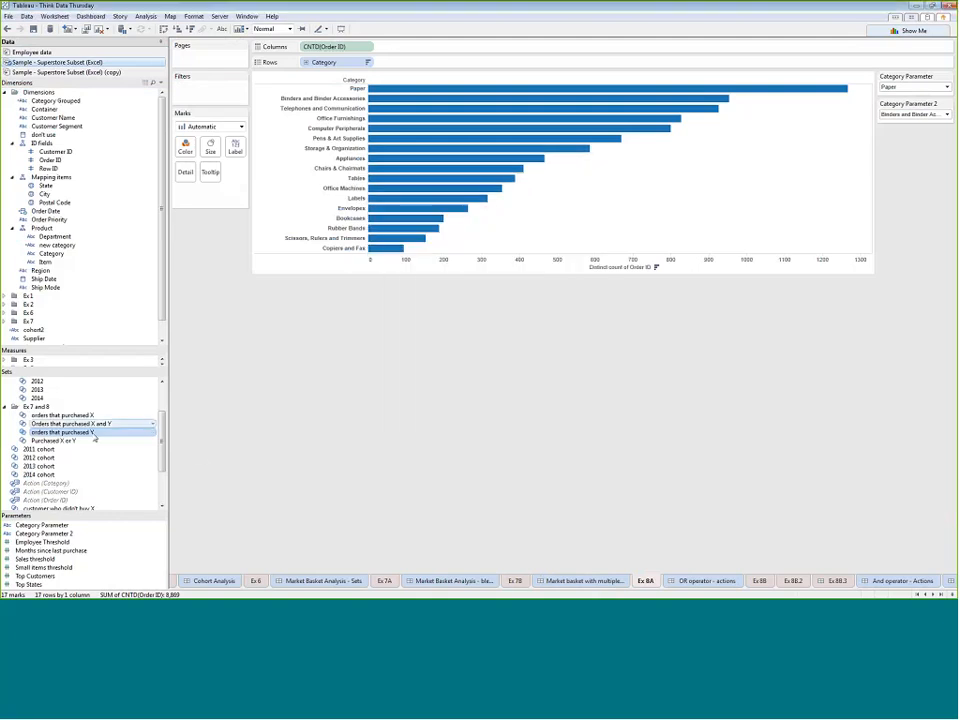
- Combine the "orders that purchased X" and "orders that purchased Y" sets into a set named "X and Y" containing only shared members
{"action": "left_click", "coordinate": [88, 416], "text": "ctrl"}
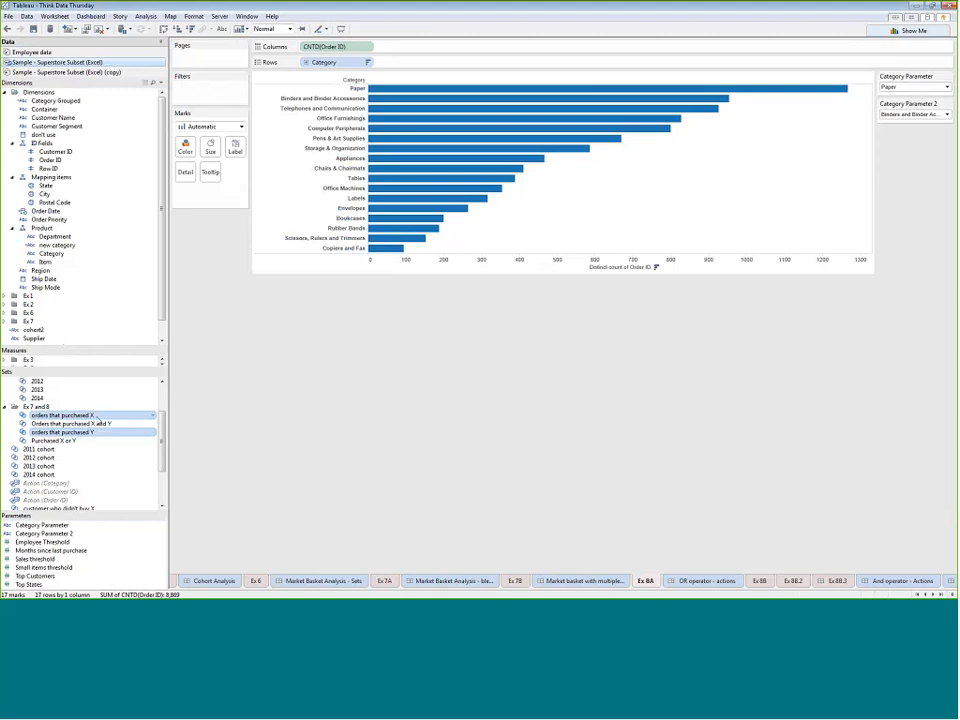
{"action": "right_click", "coordinate": [95, 419]}
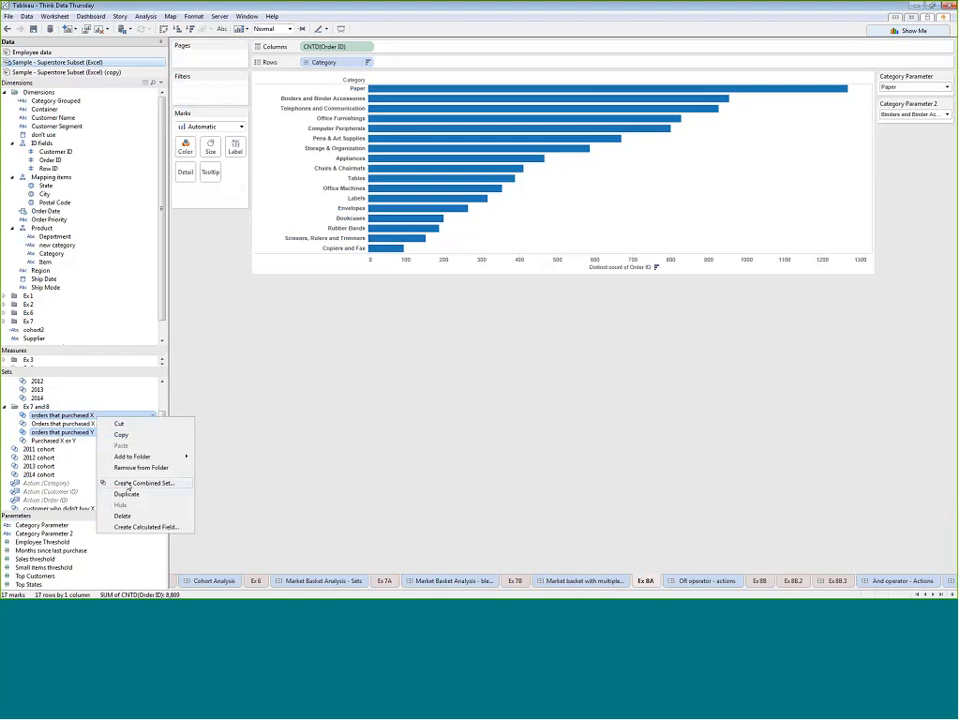
{"action": "left_click", "coordinate": [128, 485]}
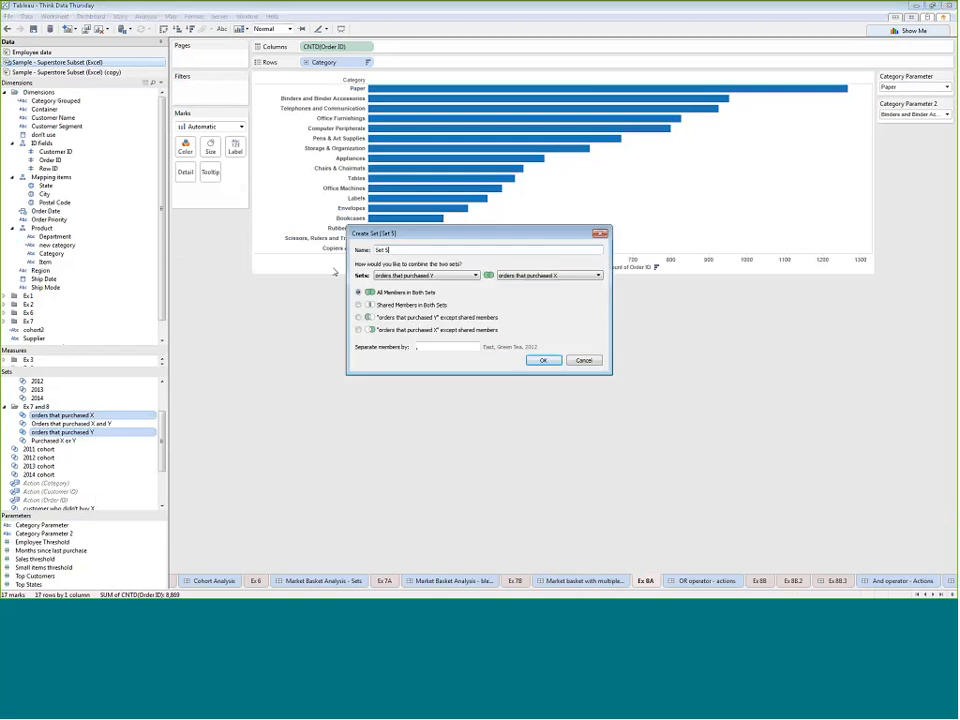
{"action": "type", "text": "X and Y"}
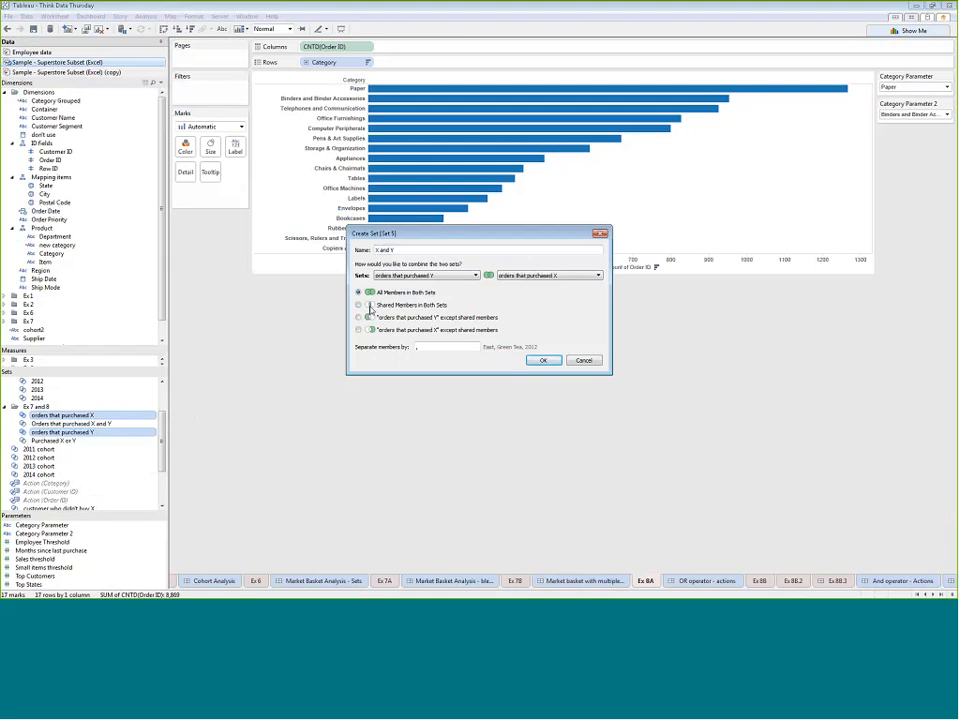
{"action": "left_click", "coordinate": [410, 304]}
{"action": "left_click", "coordinate": [543, 361]}
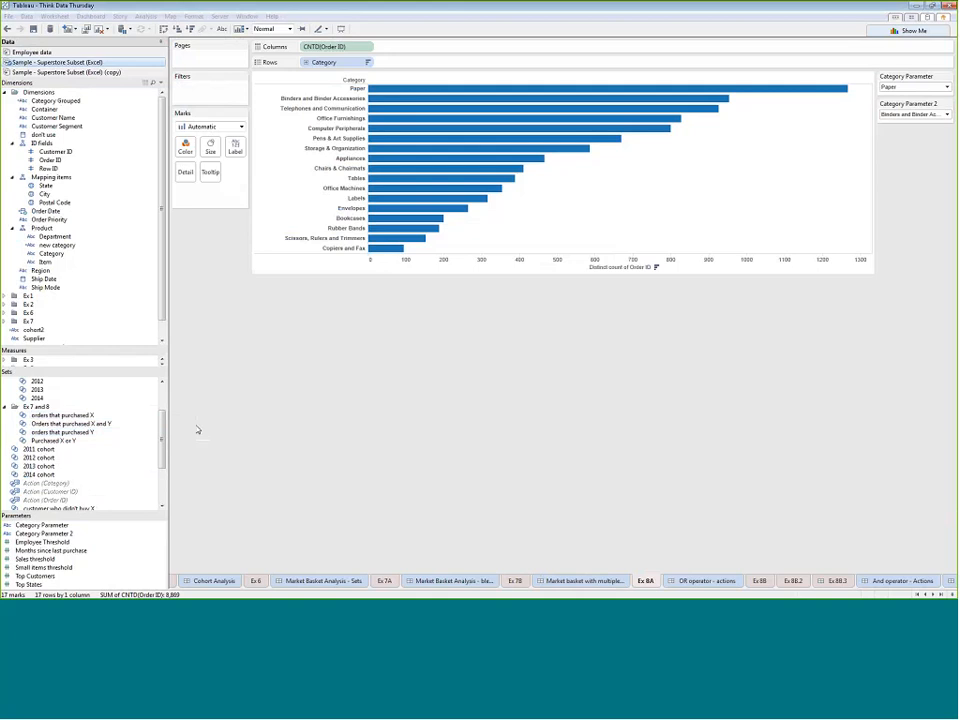
- Filter the Ex 8A category chart by the "X and Y" set, keeping only In
{"action": "left_click_drag", "start_coordinate": [163, 439], "coordinate": [163, 486]}
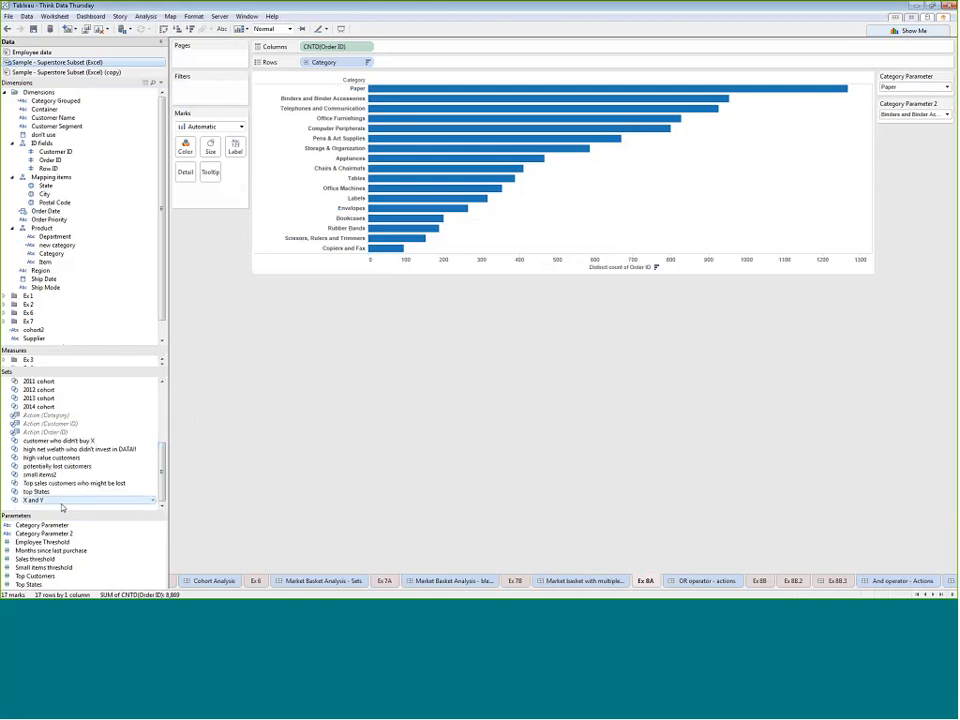
{"action": "left_click_drag", "start_coordinate": [60, 501], "coordinate": [213, 96]}
{"action": "left_click", "coordinate": [375, 228]}
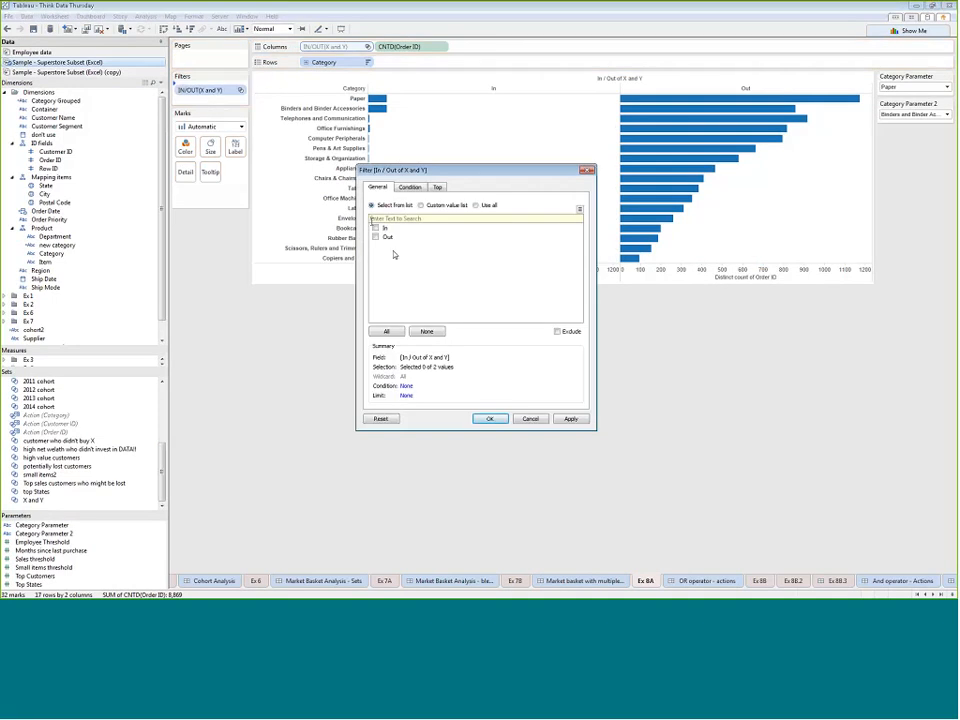
{"action": "left_click", "coordinate": [490, 418]}
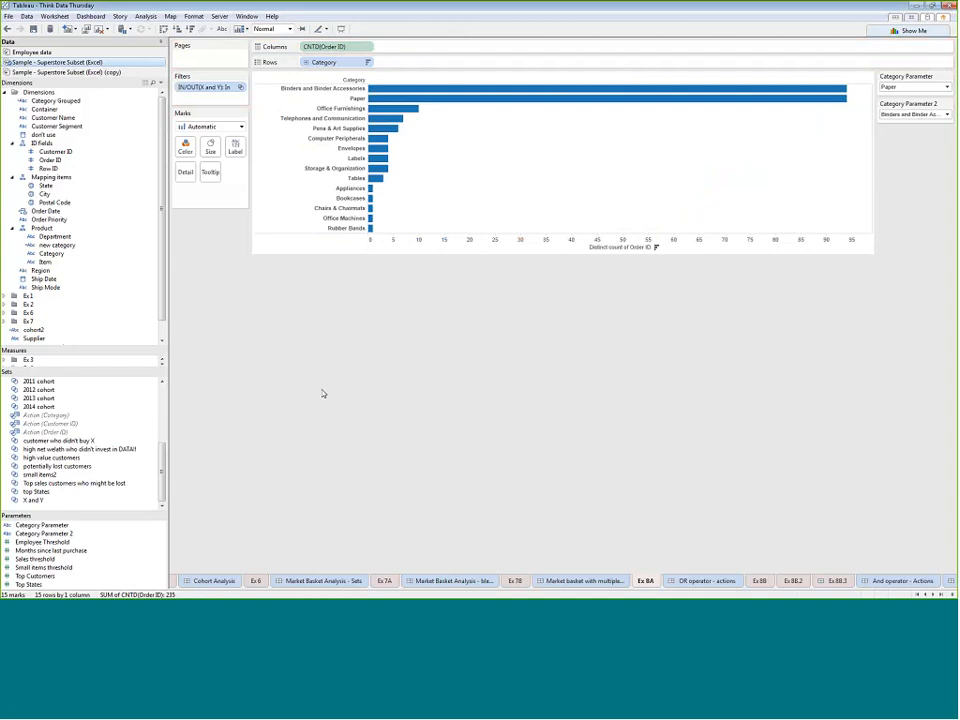
- Show mark labels on the category bars
{"action": "left_click", "coordinate": [236, 150]}
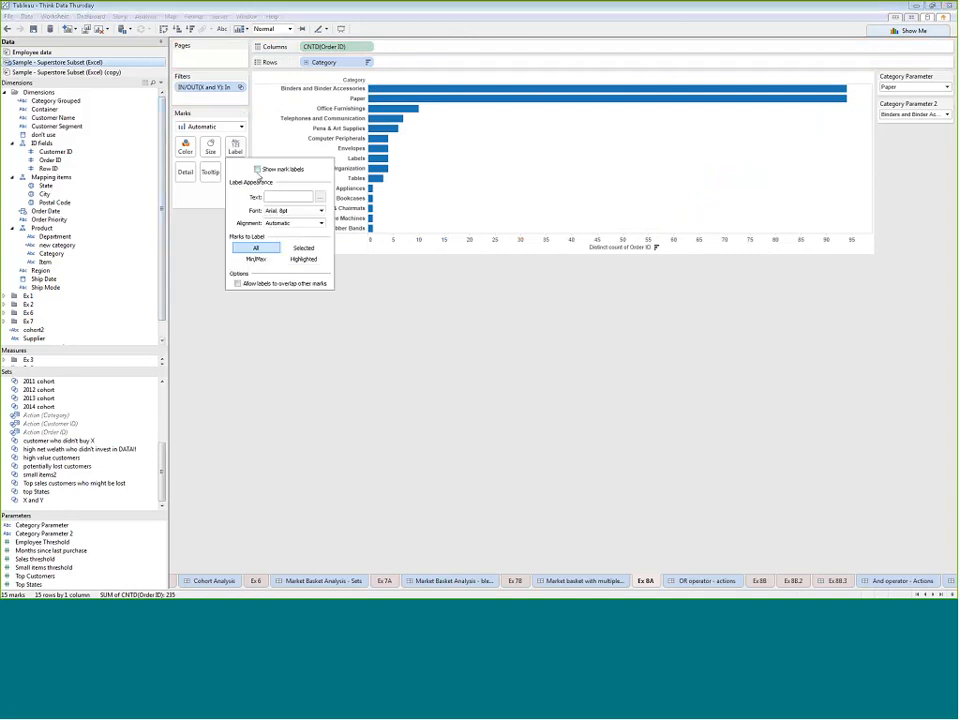
{"action": "left_click", "coordinate": [257, 169]}
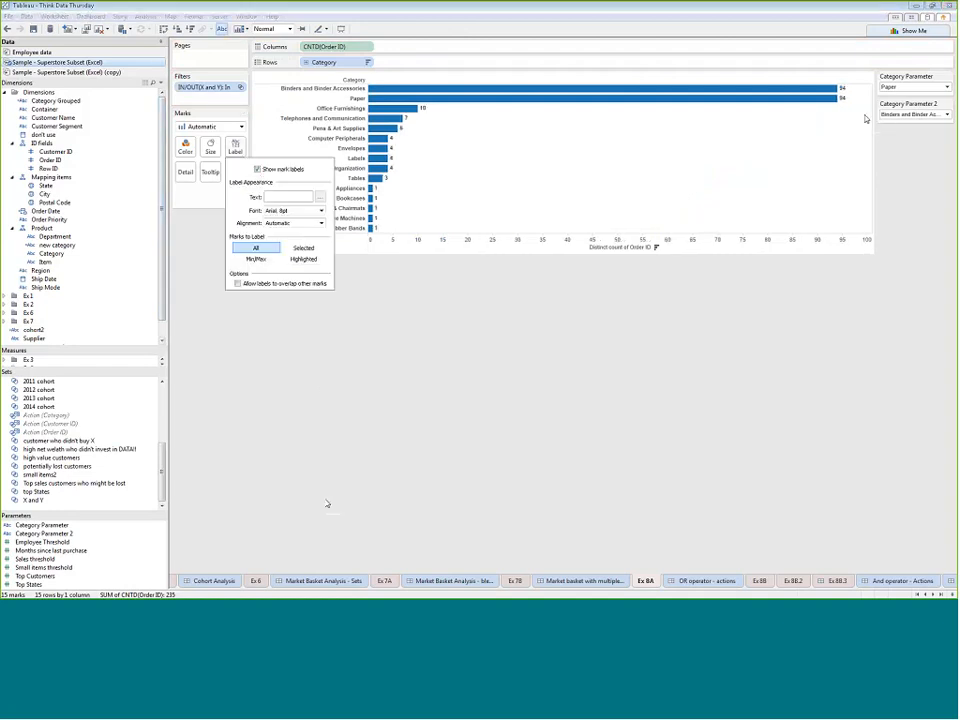
{"action": "left_click", "coordinate": [351, 476]}
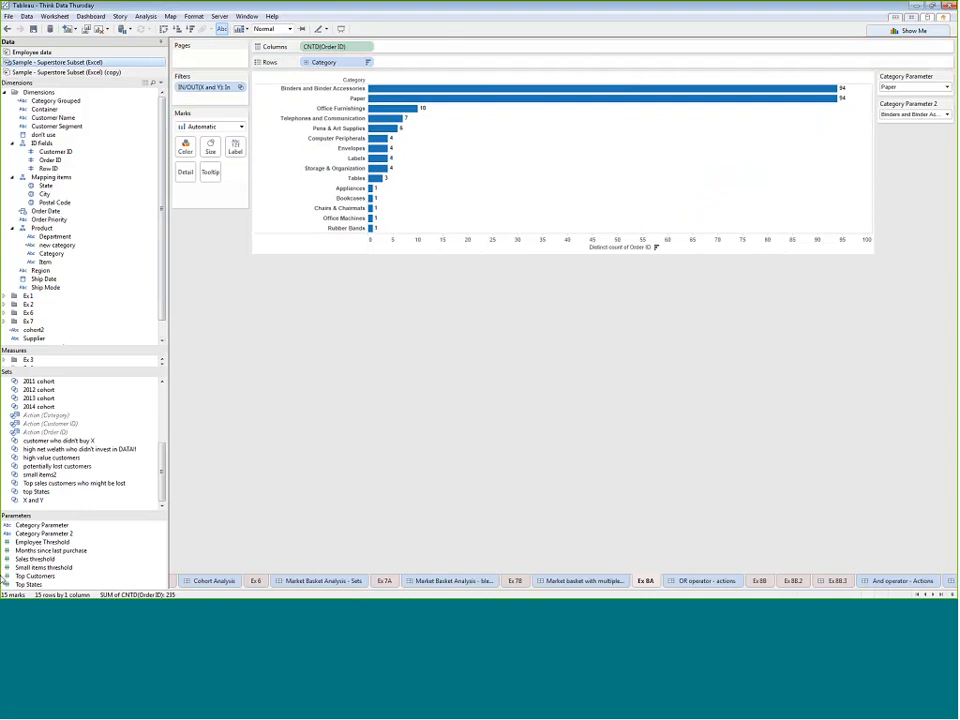
- Combine all members of the X and Y purchase sets into "X OR Y", and replace the "X and Y" filter with it
{"action": "left_click_drag", "start_coordinate": [101, 367], "coordinate": [92, 318]}
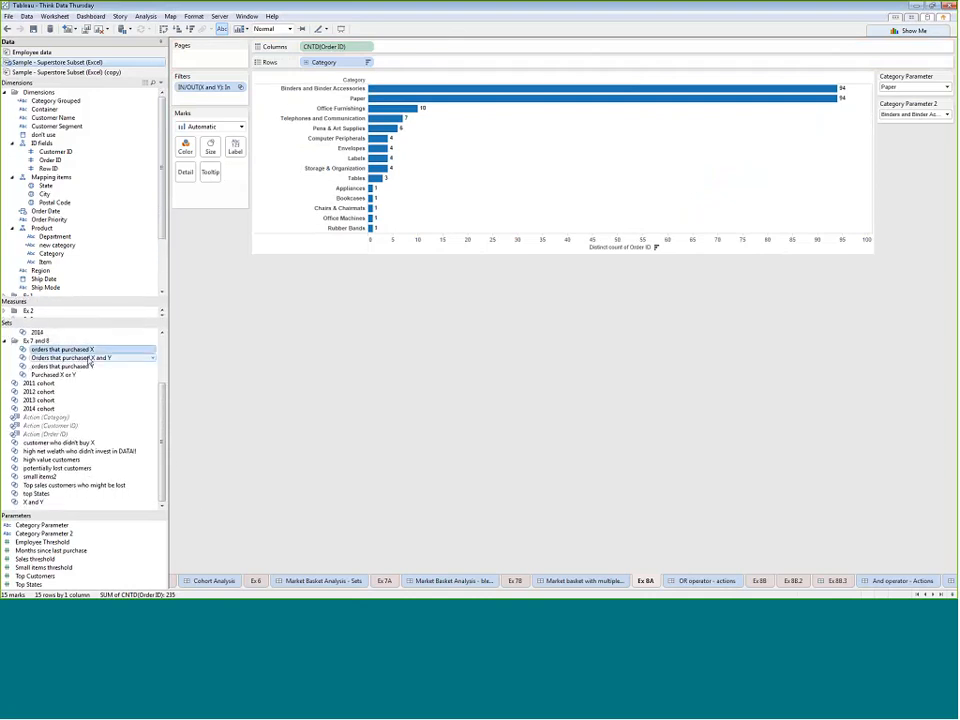
{"action": "left_click", "coordinate": [88, 366], "text": "ctrl"}
{"action": "right_click", "coordinate": [86, 368]}
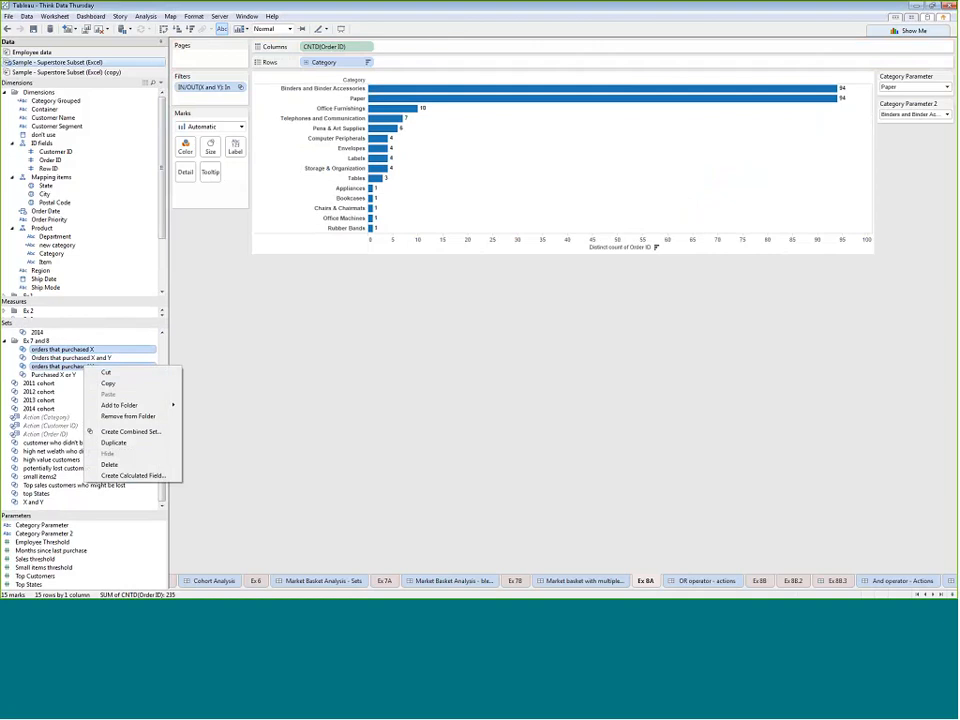
{"action": "left_click", "coordinate": [133, 431]}
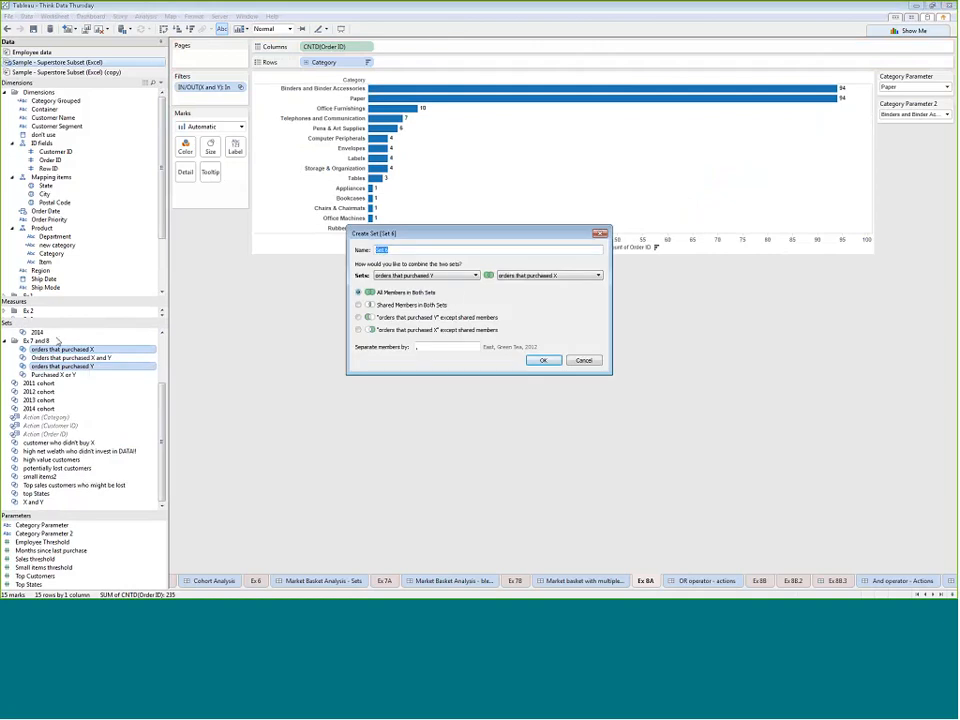
{"action": "type", "text": "X OR Y"}
{"action": "left_click", "coordinate": [545, 360]}
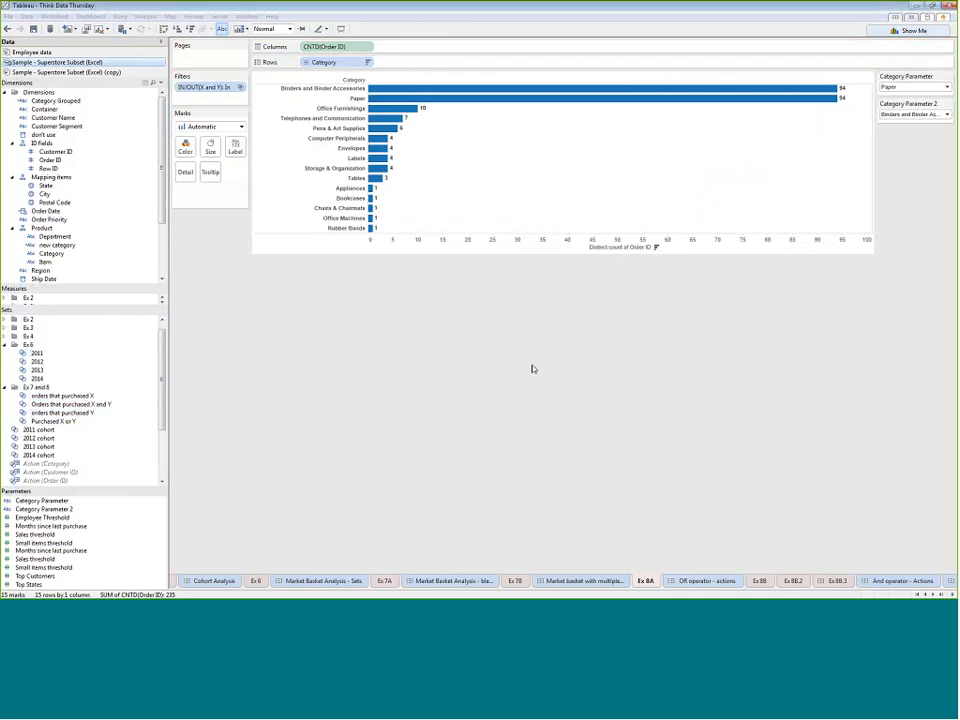
{"action": "scroll", "coordinate": [80, 420], "scroll_direction": "down", "scroll_amount": 3}
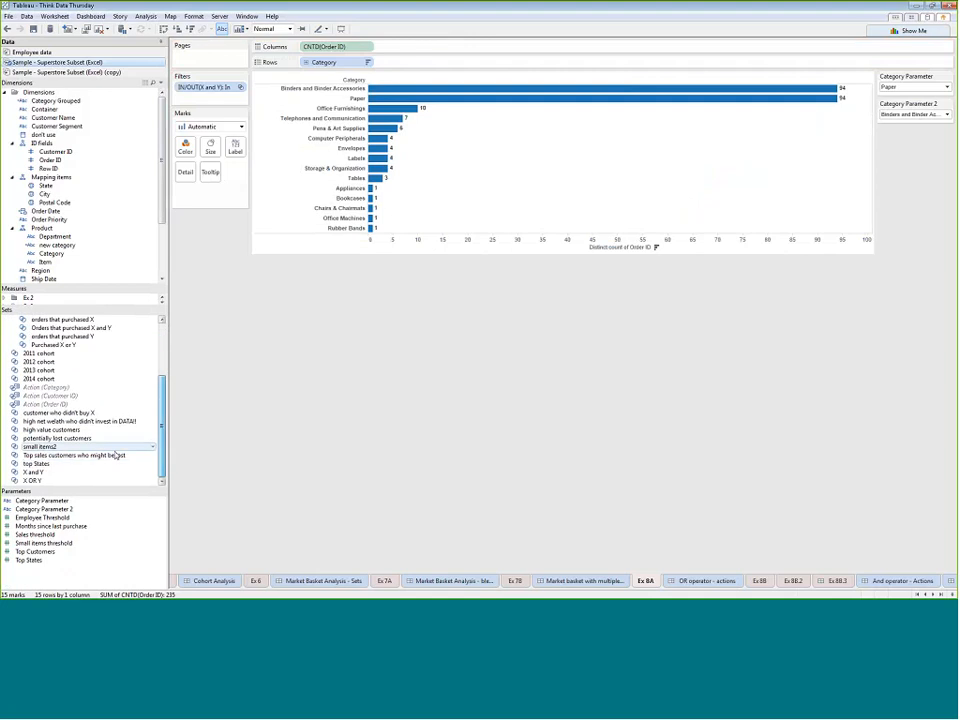
{"action": "left_click_drag", "start_coordinate": [66, 483], "coordinate": [207, 90]}
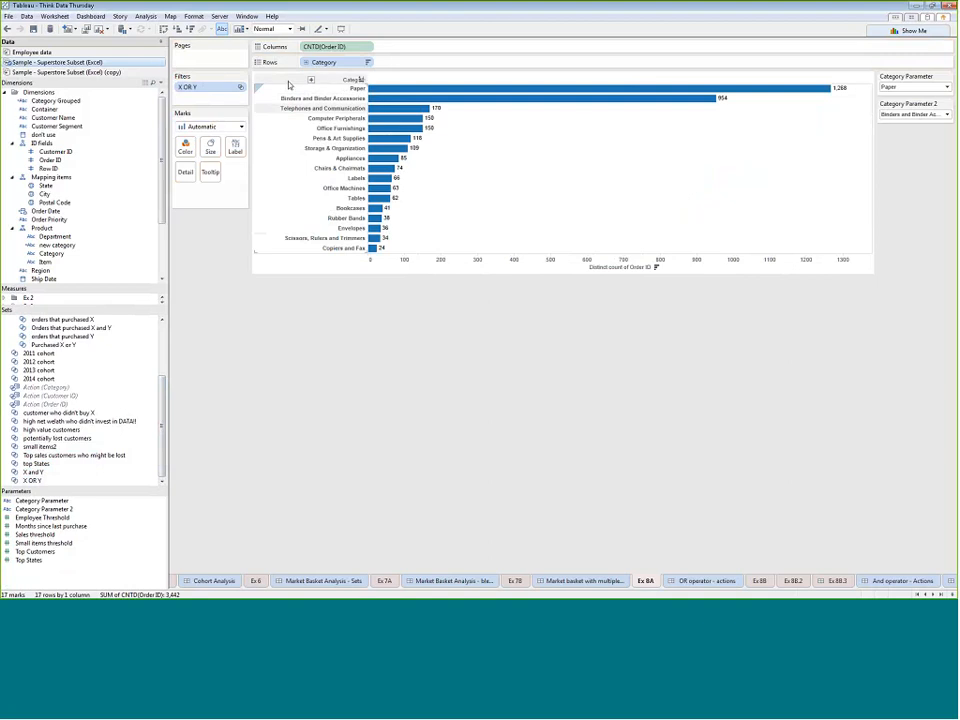
- Move "X OR Y" from the filters to the columns as an In/Out split, and set Category Parameter 2 to Labels
{"action": "left_click_drag", "start_coordinate": [208, 87], "coordinate": [310, 50]}
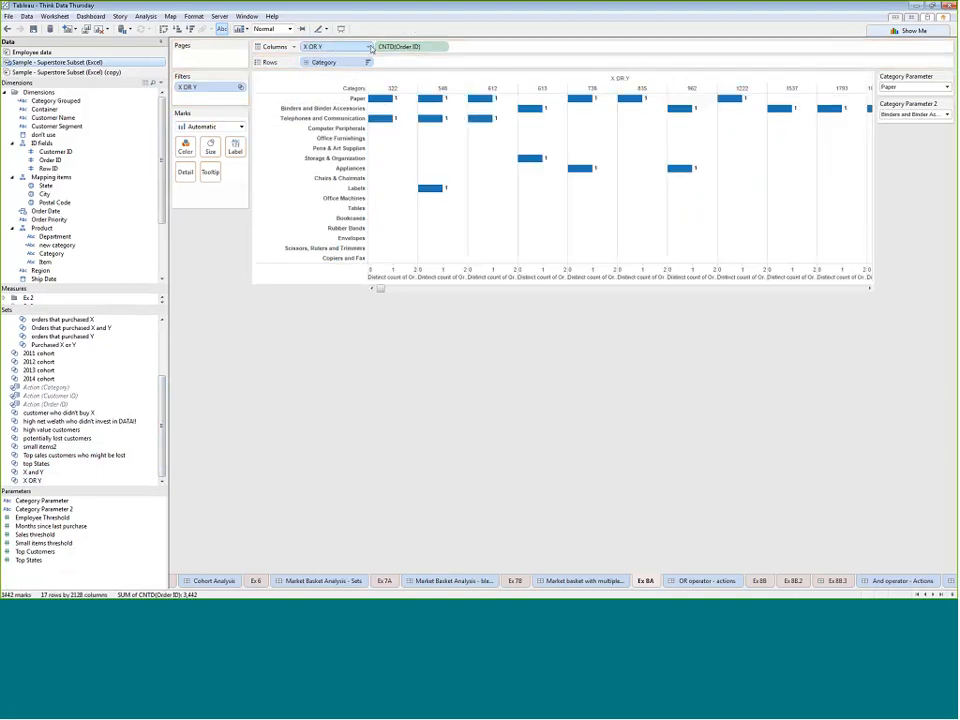
{"action": "left_click", "coordinate": [370, 47]}
{"action": "left_click", "coordinate": [345, 146]}
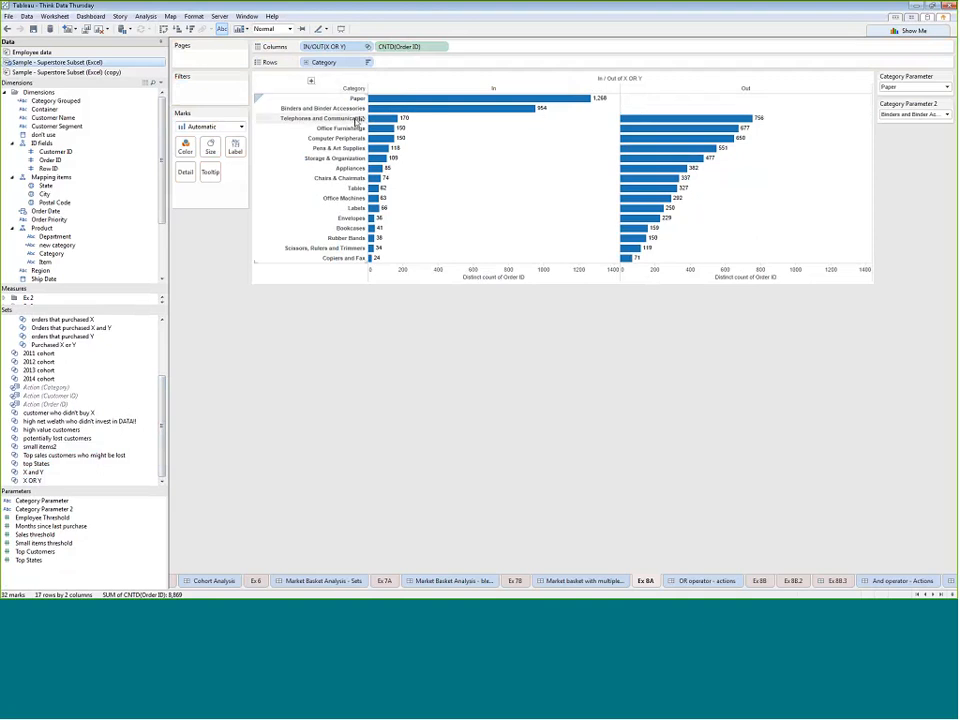
{"action": "left_click", "coordinate": [915, 114]}
{"action": "left_click", "coordinate": [884, 179]}
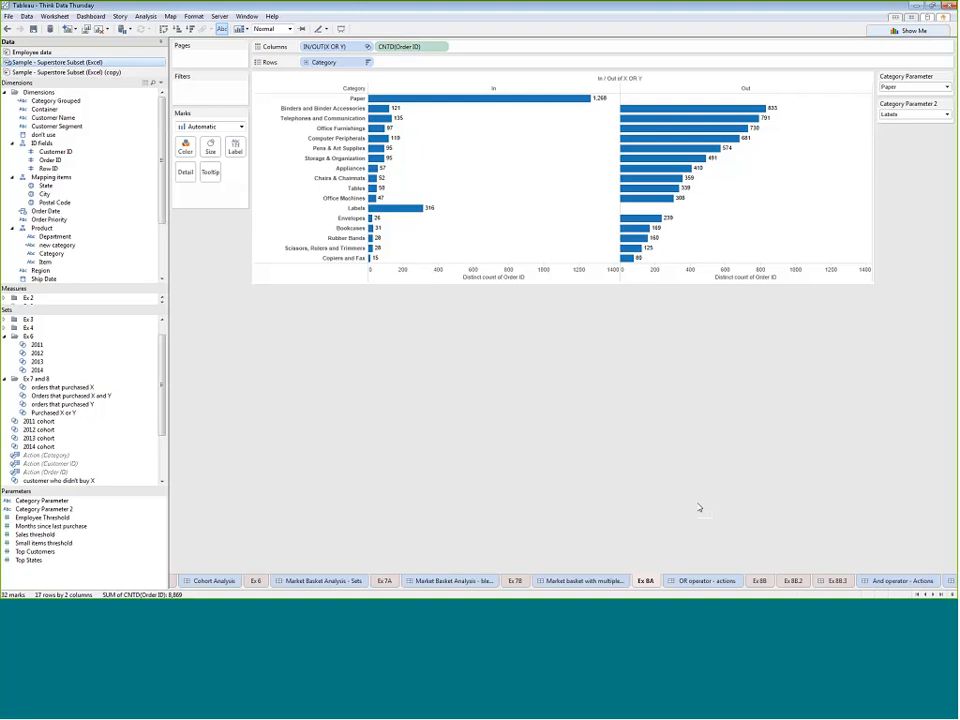
- On the "OR operator - actions" dashboard, test the category selector with Binders and Binder Accessories plus Appliances, and clear the selection
{"action": "left_click", "coordinate": [692, 581]}
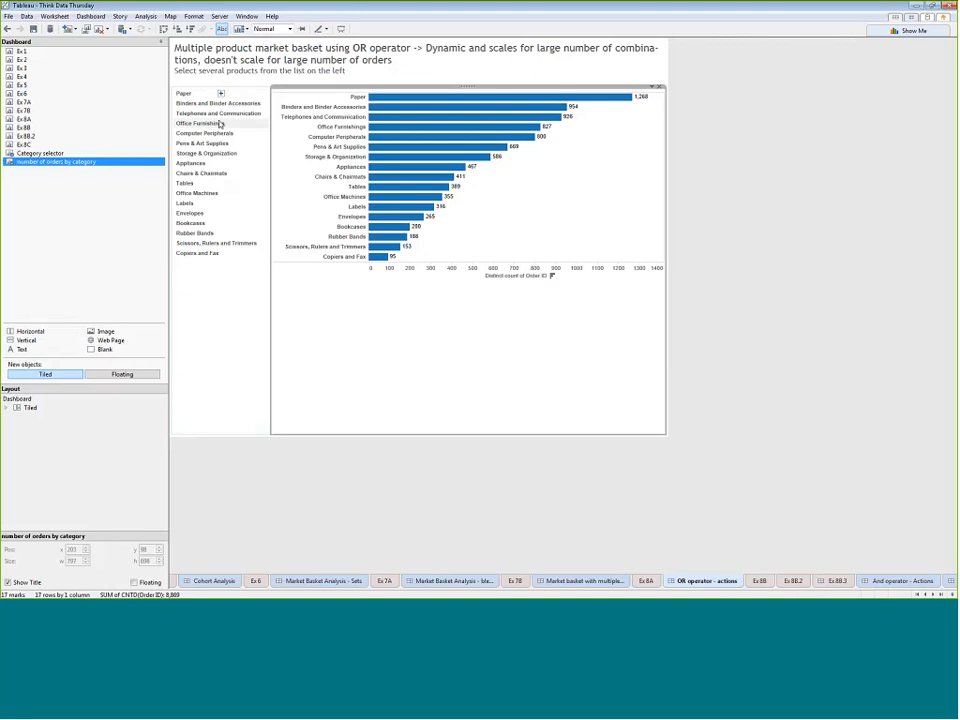
{"action": "left_click", "coordinate": [223, 318]}
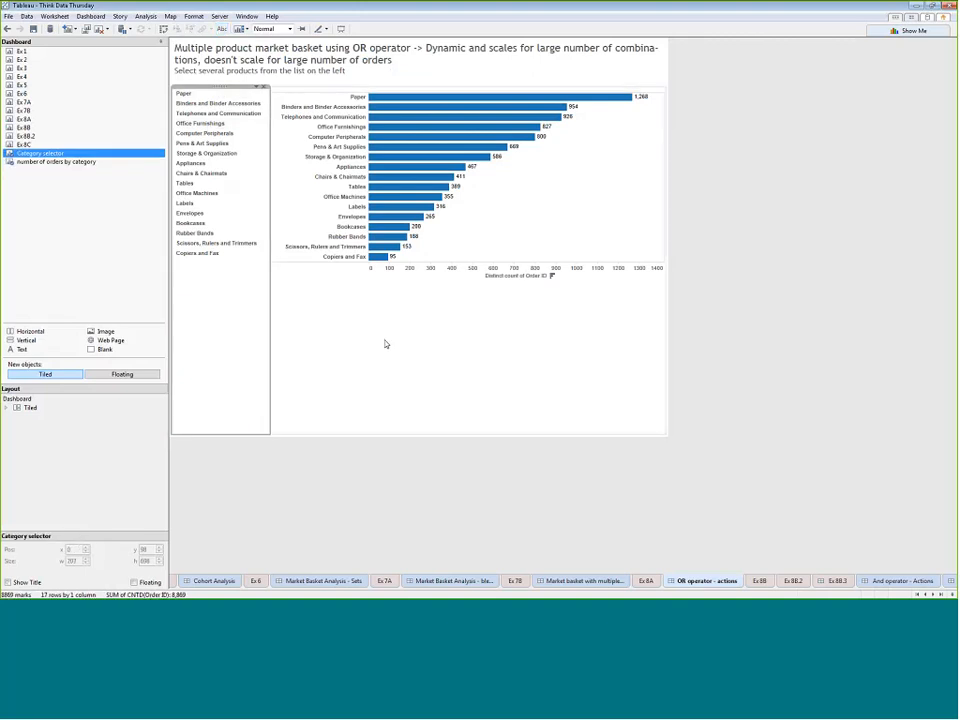
{"action": "left_click", "coordinate": [385, 344]}
{"action": "left_click", "coordinate": [212, 315]}
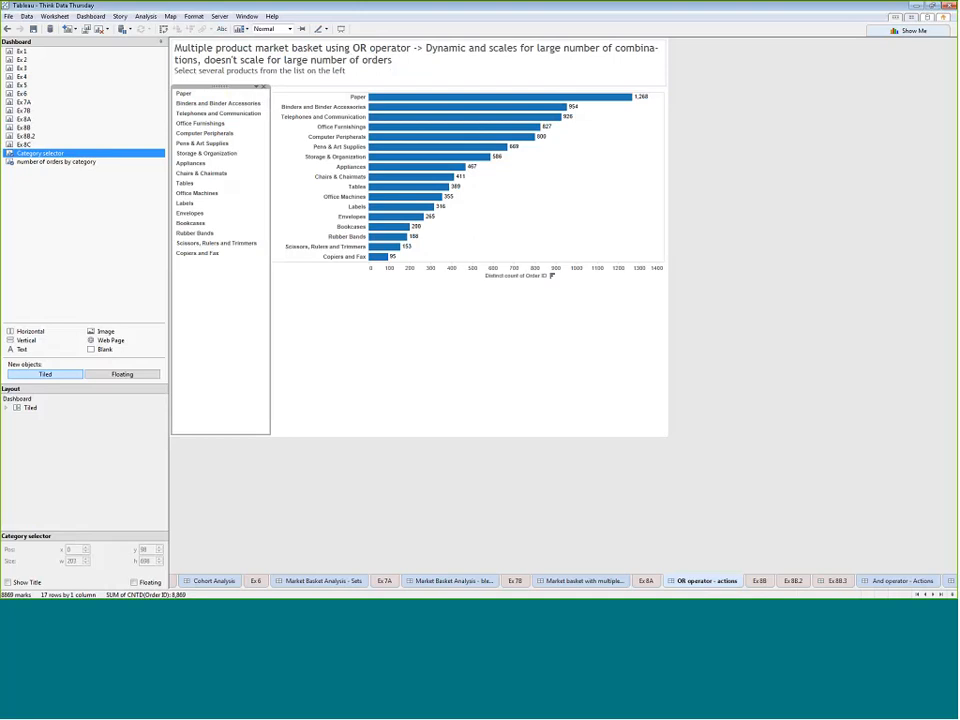
{"action": "left_click", "coordinate": [255, 104]}
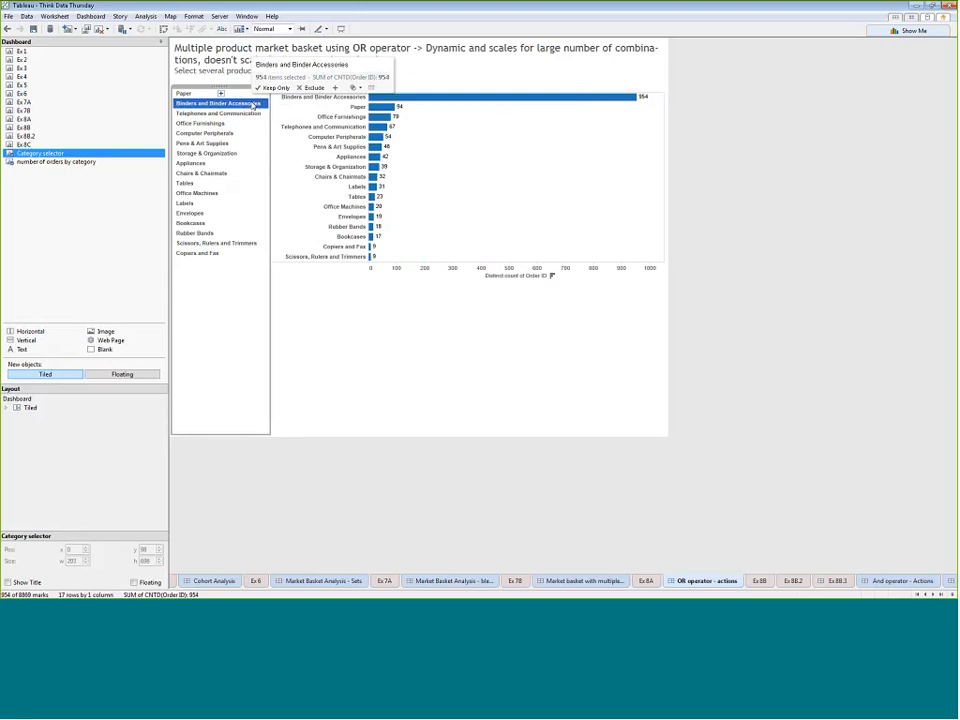
{"action": "left_click", "coordinate": [239, 164], "text": "ctrl"}
{"action": "left_click", "coordinate": [230, 166]}
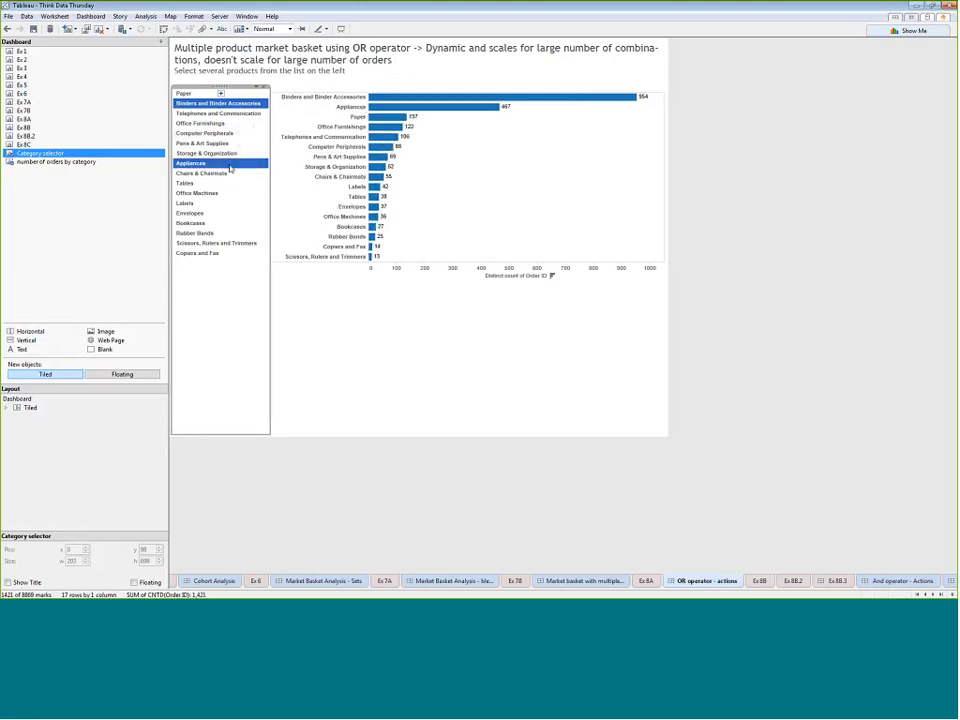
{"action": "left_click", "coordinate": [228, 166]}
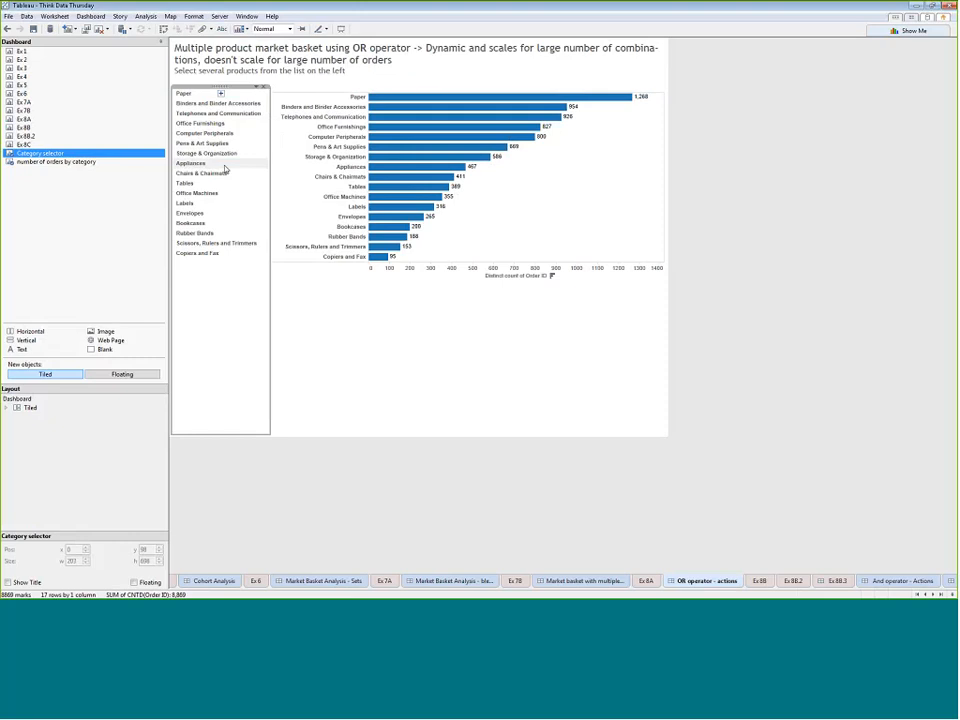
- Select Telephones and Communication together with Binders and Binder Accessories to view the orders containing either category
{"action": "left_click", "coordinate": [190, 103]}
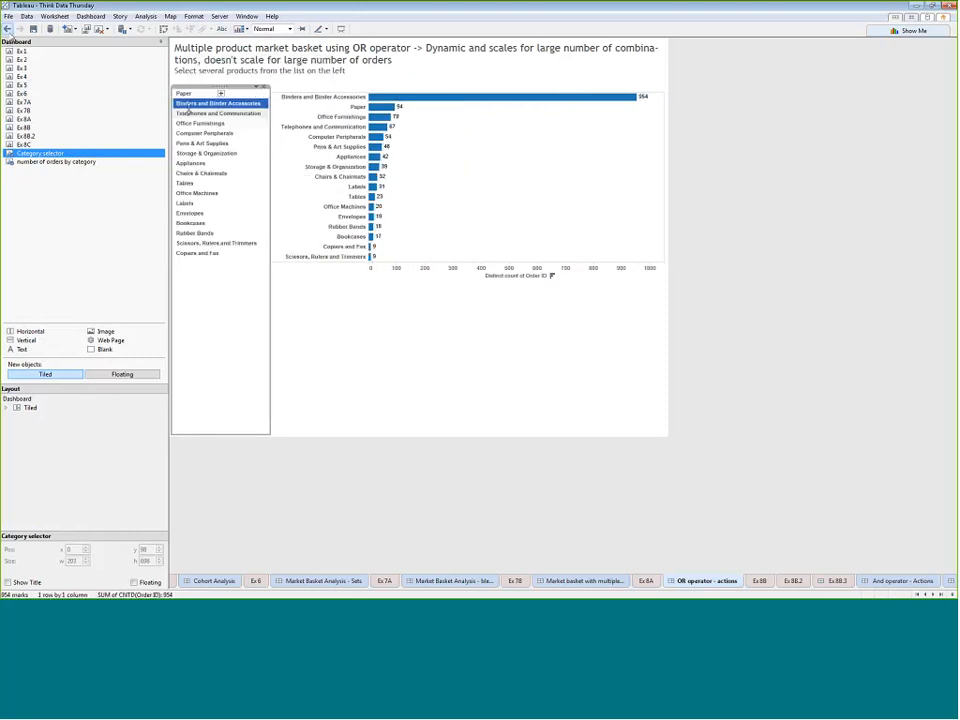
{"action": "left_click", "coordinate": [208, 114]}
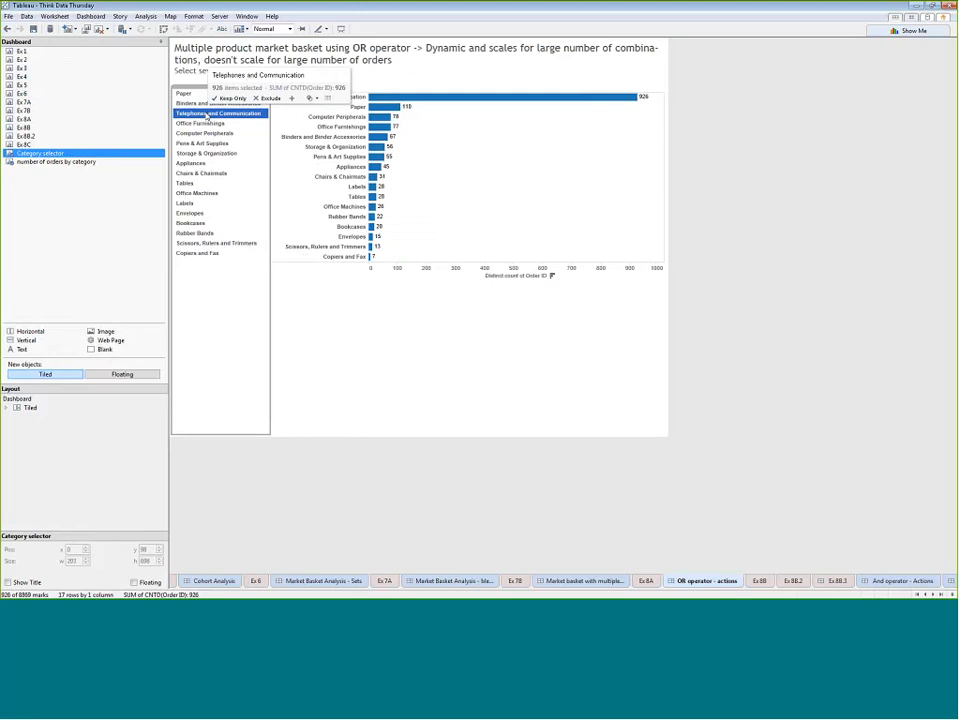
{"action": "left_click", "coordinate": [198, 104], "text": "ctrl"}
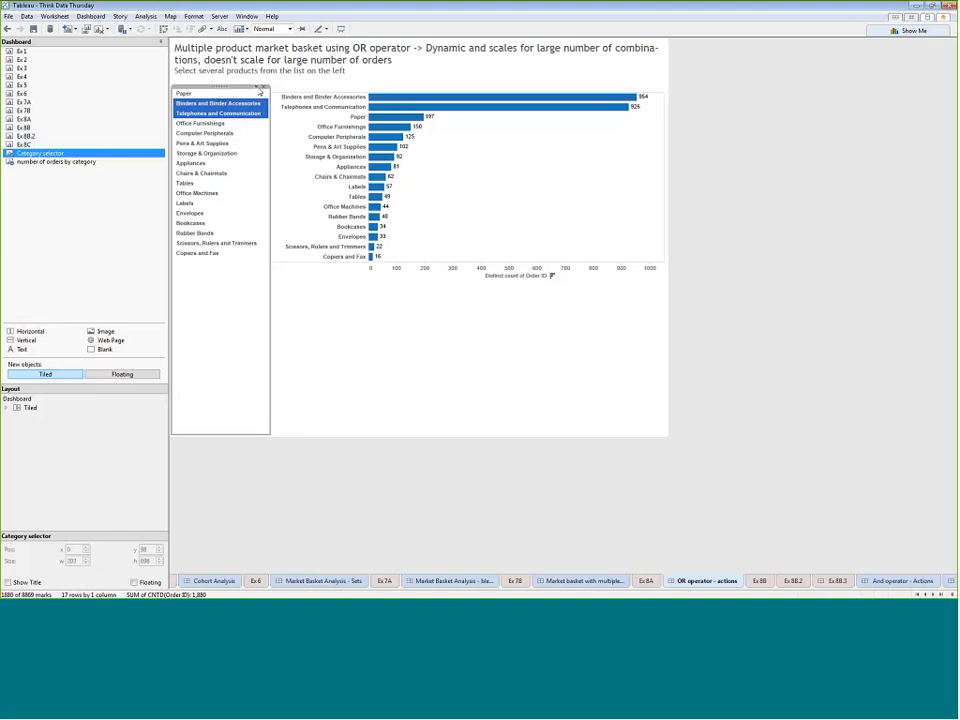
- Go to the Category selector worksheet and set the transparency of its bar marks to 100%
{"action": "left_click", "coordinate": [260, 90]}
{"action": "left_click", "coordinate": [243, 101]}
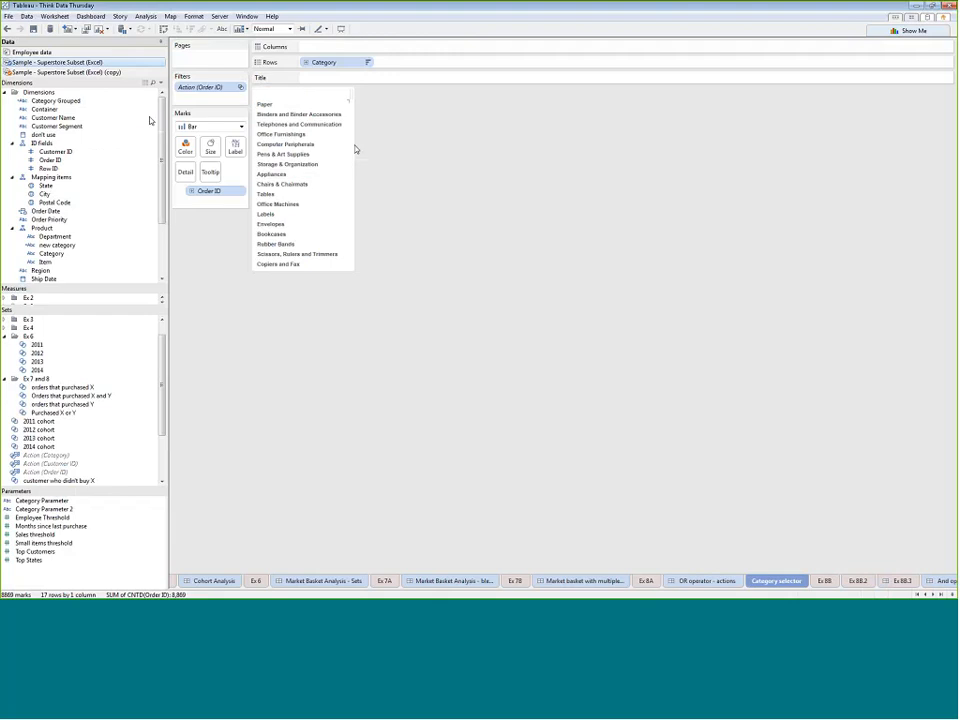
{"action": "left_click", "coordinate": [185, 147]}
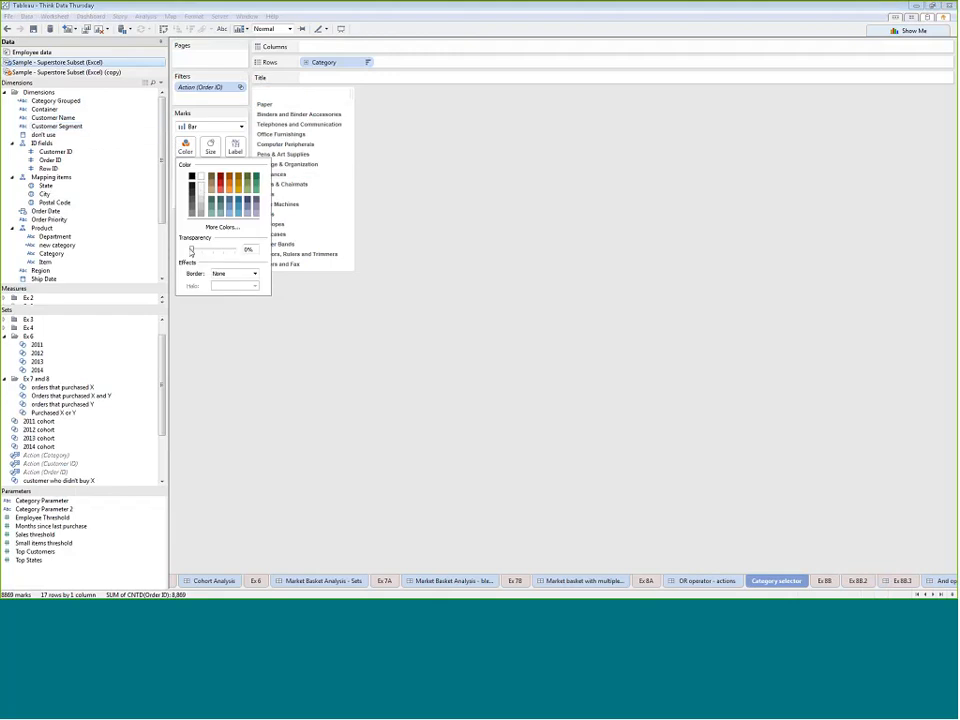
{"action": "left_click_drag", "start_coordinate": [191, 252], "coordinate": [234, 250]}
- Change the Category selector's mark type to Square and widen the view to expose the individual order marks
{"action": "left_click", "coordinate": [210, 126]}
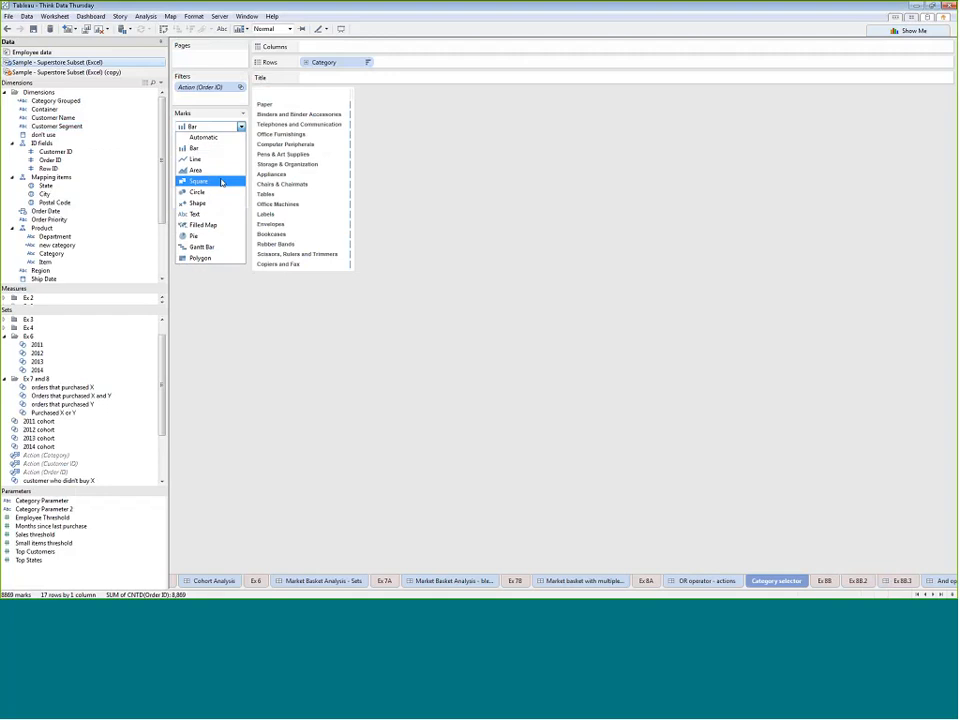
{"action": "left_click", "coordinate": [193, 182]}
{"action": "left_click_drag", "start_coordinate": [352, 195], "coordinate": [536, 191]}
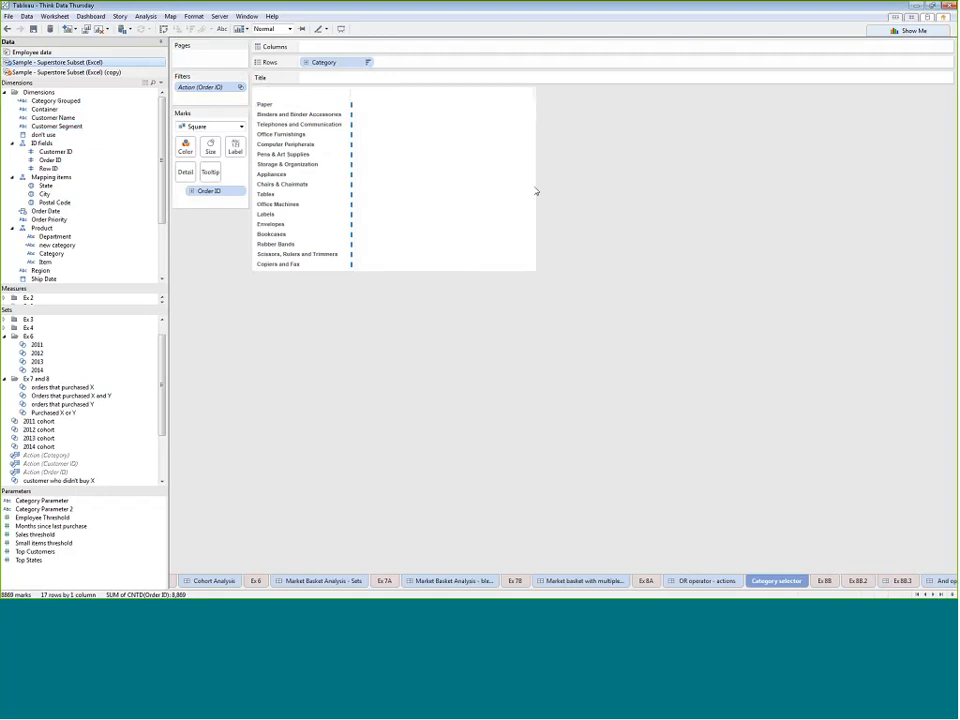
- Hide the square marks again through their transparency setting, and narrow the view back to the category names
{"action": "left_click", "coordinate": [198, 151]}
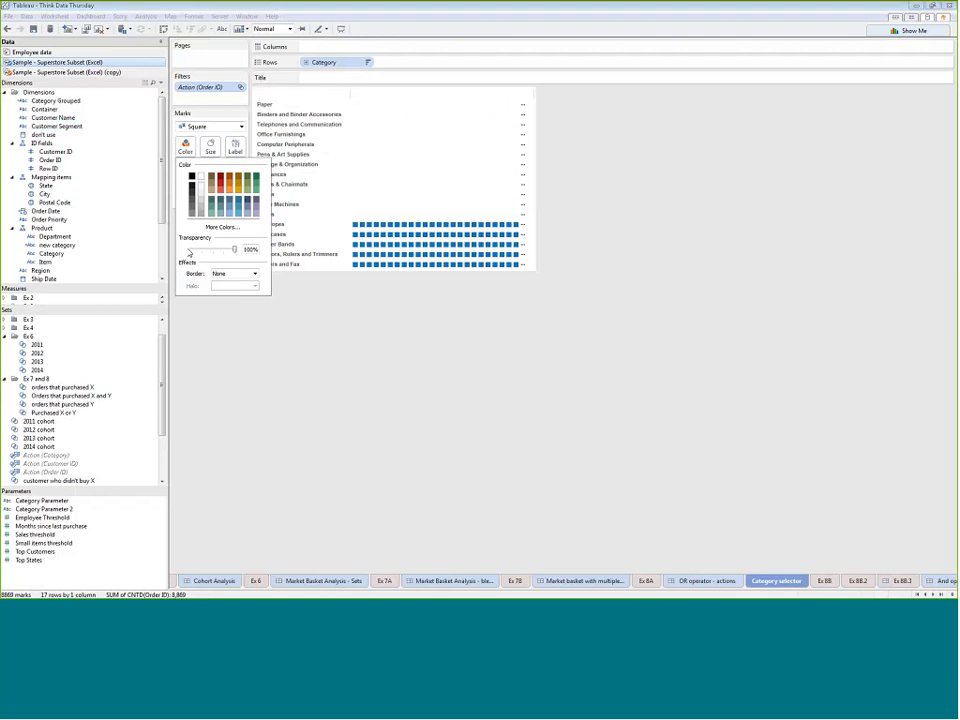
{"action": "left_click", "coordinate": [534, 189]}
{"action": "left_click_drag", "start_coordinate": [534, 189], "coordinate": [355, 198]}
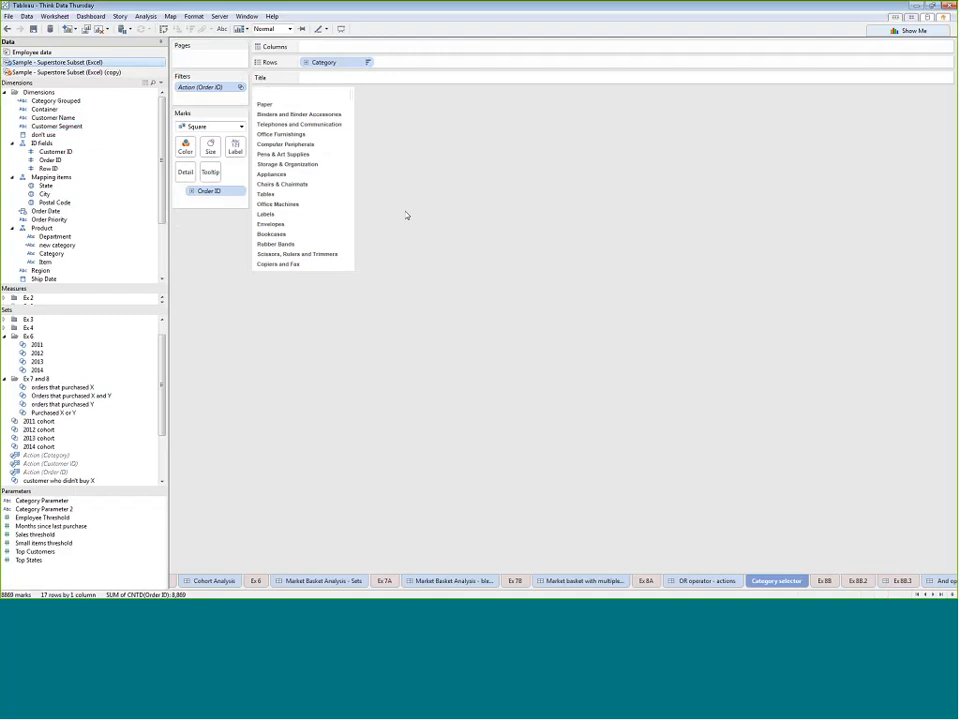
- Return to the OR operator - actions dashboard and inspect the Binders and Binder Accessories, Telephones and Communication, and Paper bars one at a time
{"action": "left_click", "coordinate": [708, 582]}
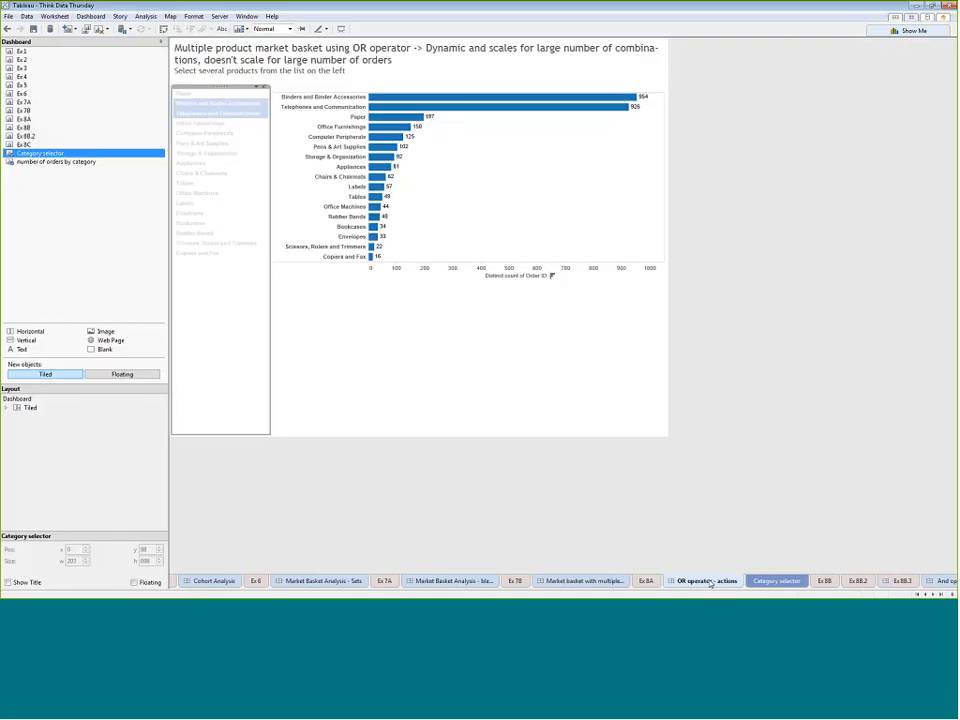
{"action": "left_click", "coordinate": [512, 195]}
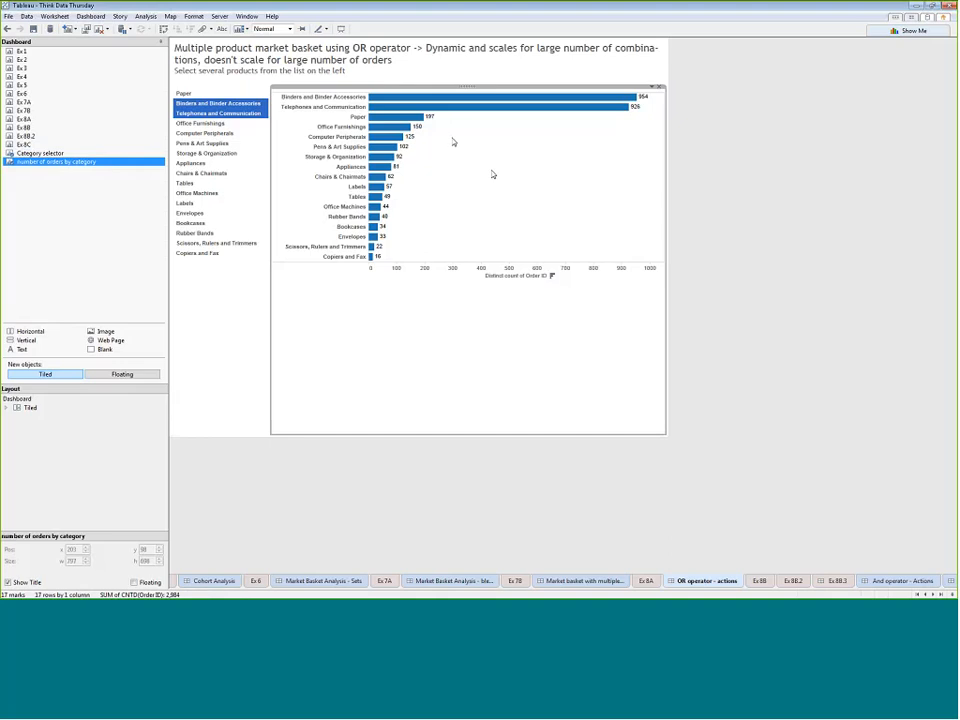
{"action": "left_click", "coordinate": [413, 98]}
{"action": "left_click", "coordinate": [400, 108]}
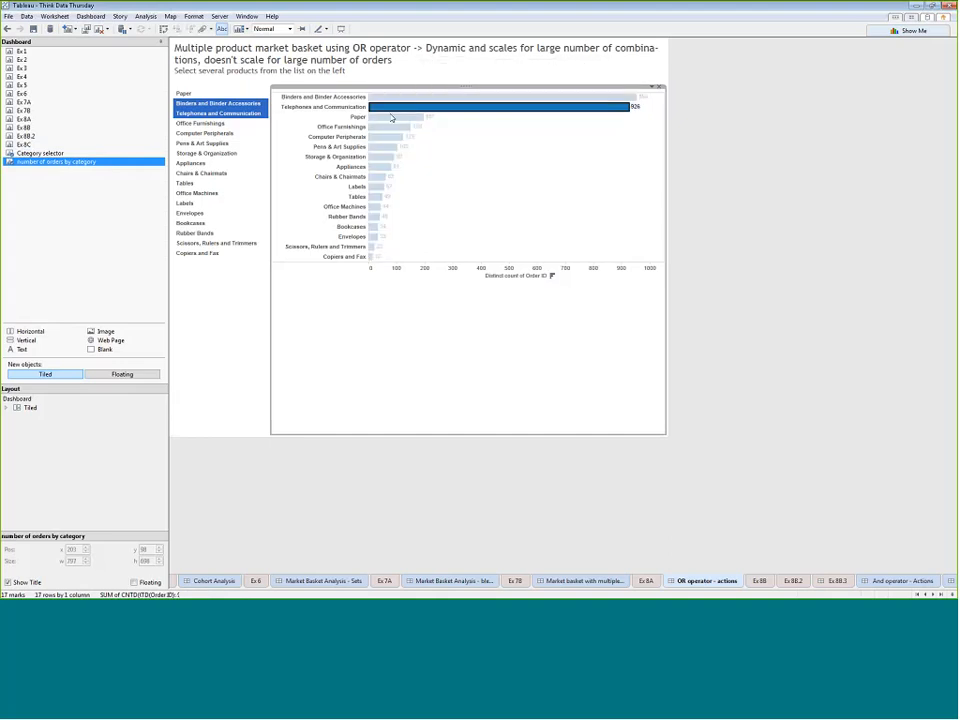
{"action": "left_click", "coordinate": [391, 118]}
{"action": "left_click", "coordinate": [391, 118]}
- Review the OR dashboard's Filter3 action, including its source sheet, target sheet and Order ID target filter, and close the action settings
{"action": "left_click", "coordinate": [92, 16]}
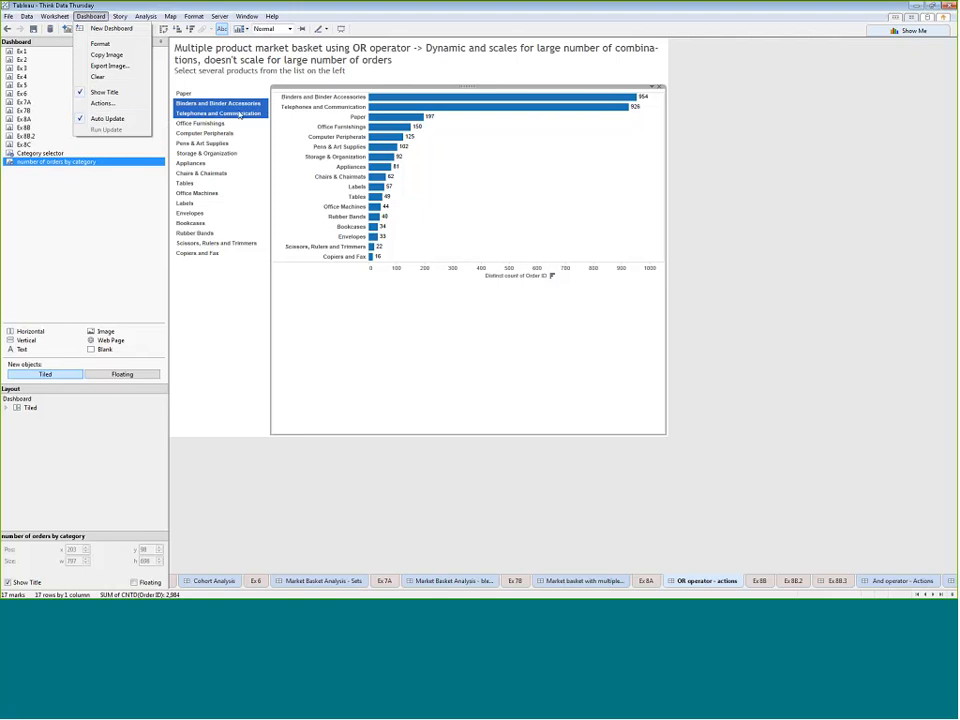
{"action": "left_click", "coordinate": [100, 104]}
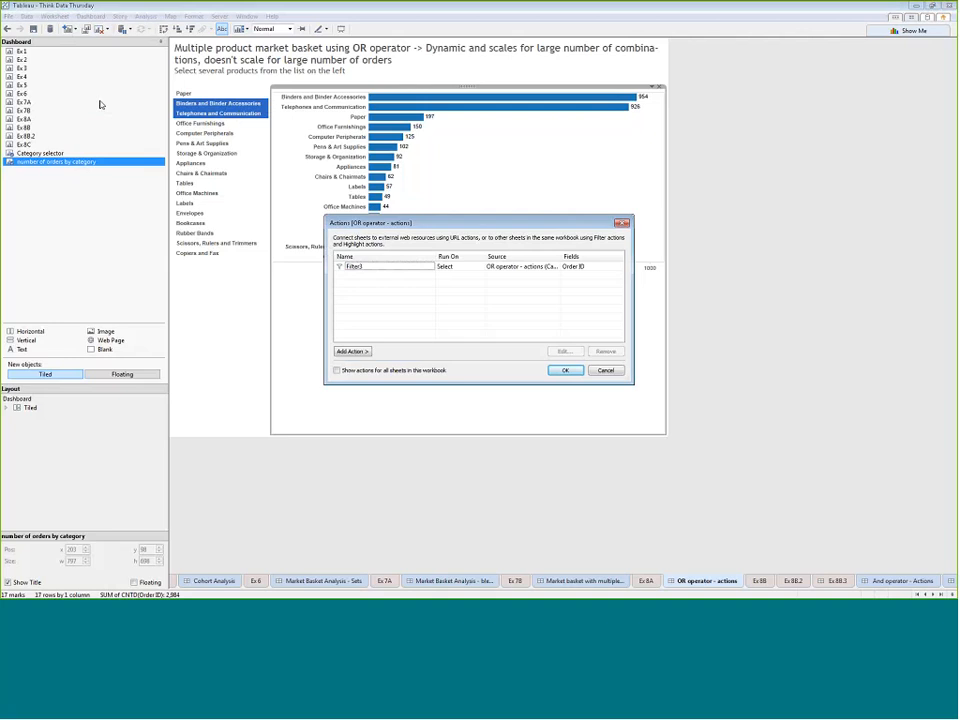
{"action": "left_click", "coordinate": [418, 267]}
{"action": "left_click", "coordinate": [563, 351]}
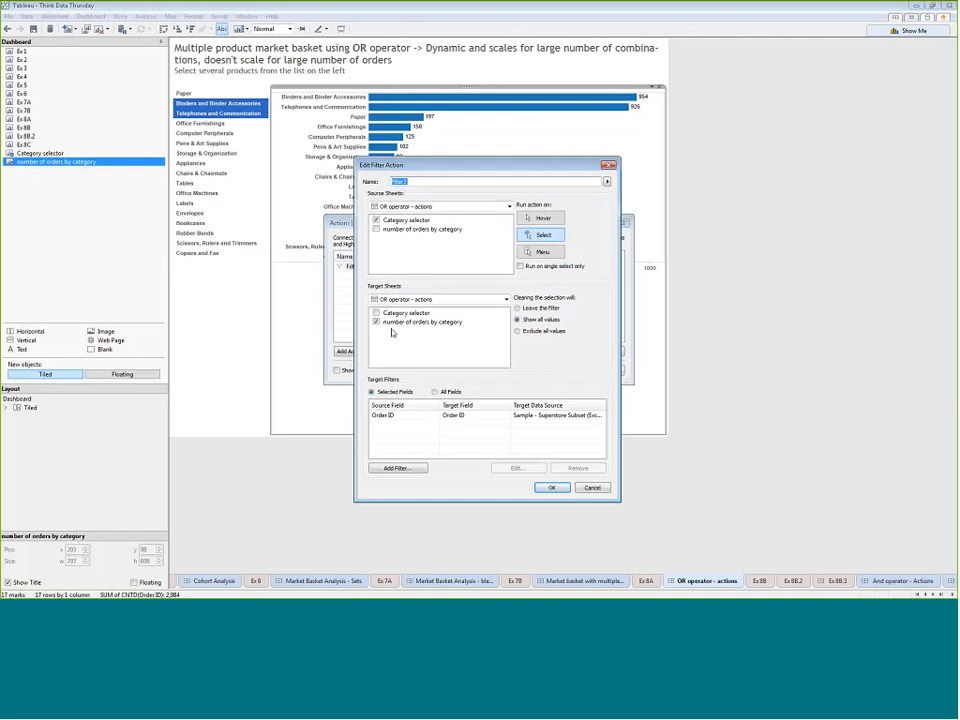
{"action": "left_click", "coordinate": [393, 416]}
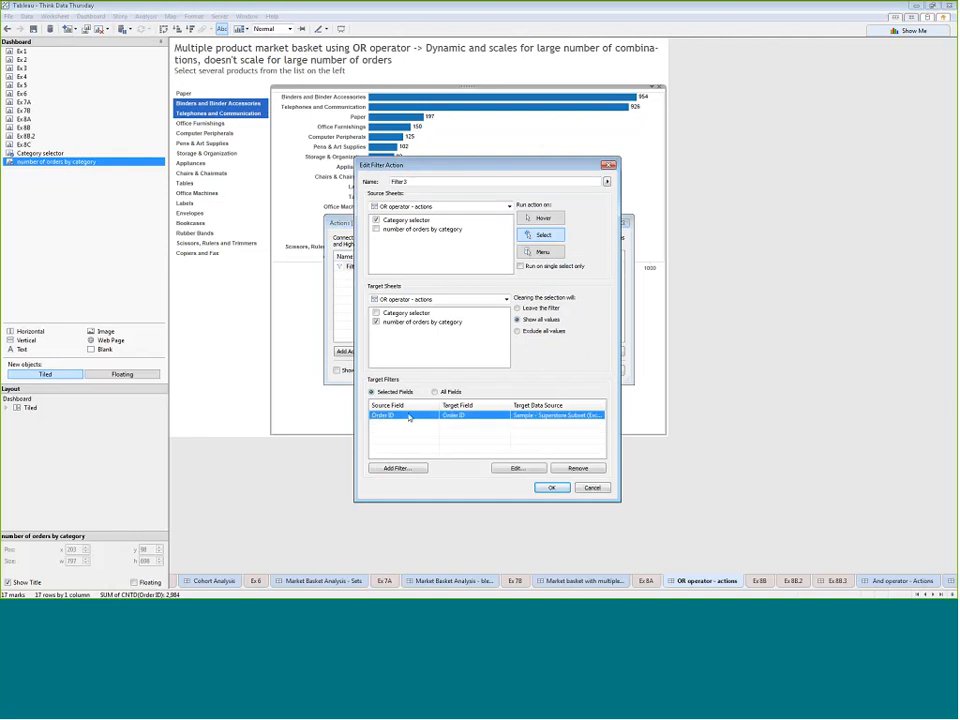
{"action": "left_click", "coordinate": [551, 489]}
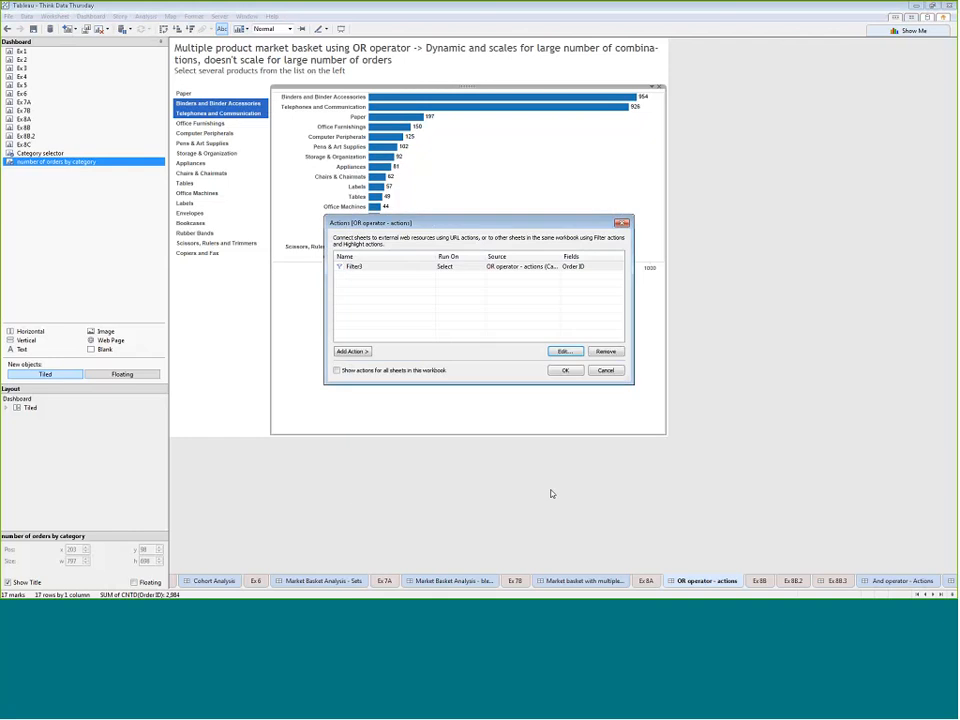
{"action": "left_click", "coordinate": [563, 371]}
{"action": "left_click", "coordinate": [731, 554]}
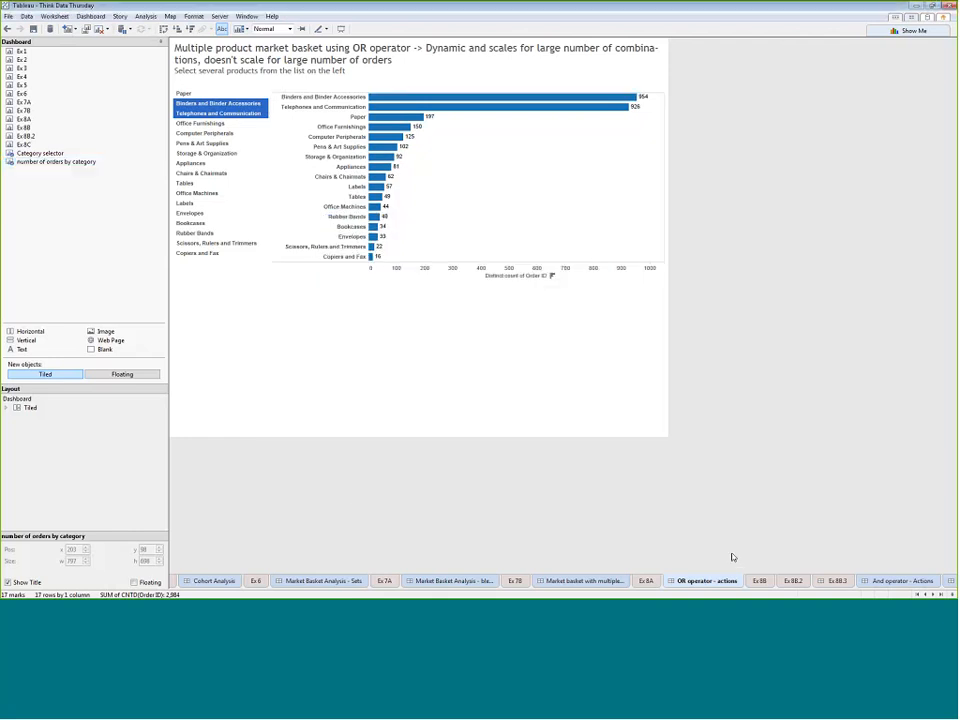
- On the And operator - Actions dashboard, select Paper, Telephones and Communication, and Computer Peripherals successively to narrow down to orders containing all three
{"action": "left_click", "coordinate": [893, 581]}
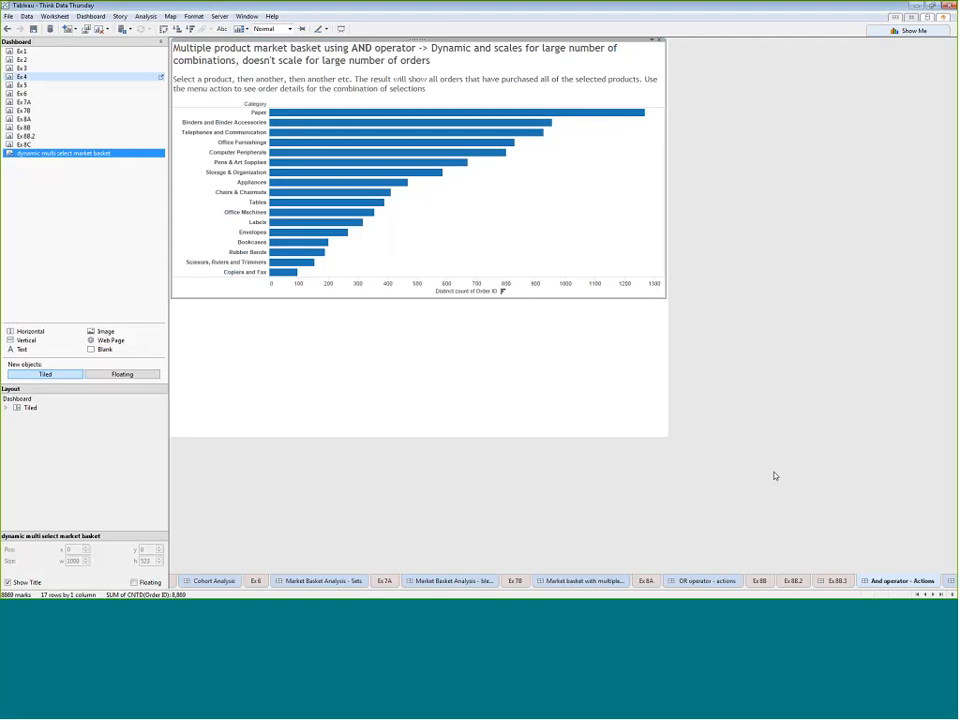
{"action": "left_click", "coordinate": [245, 113]}
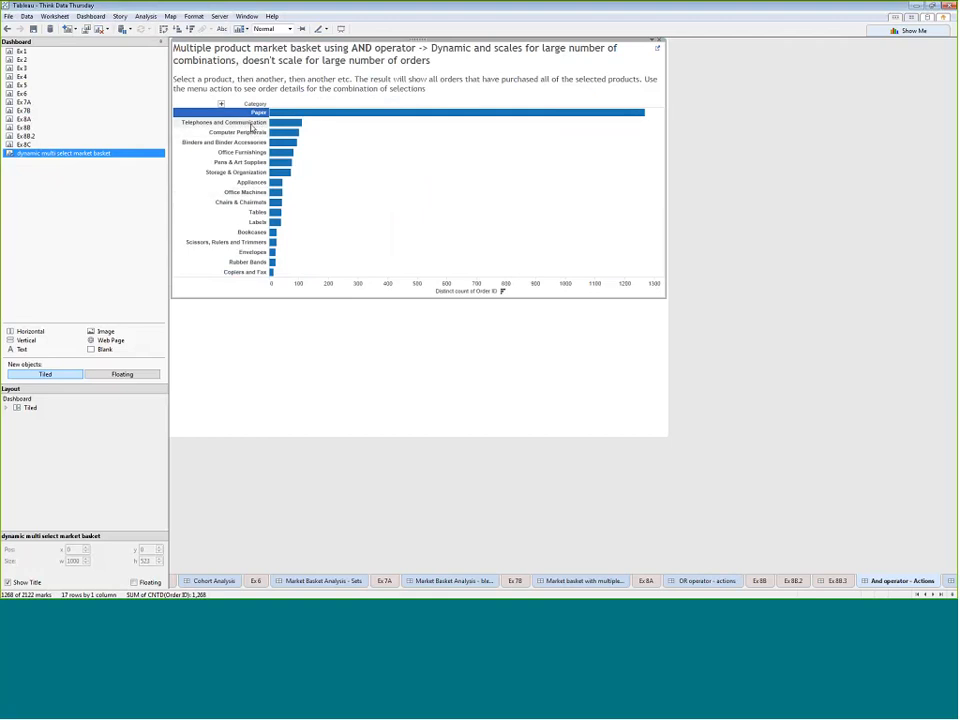
{"action": "left_click", "coordinate": [238, 123]}
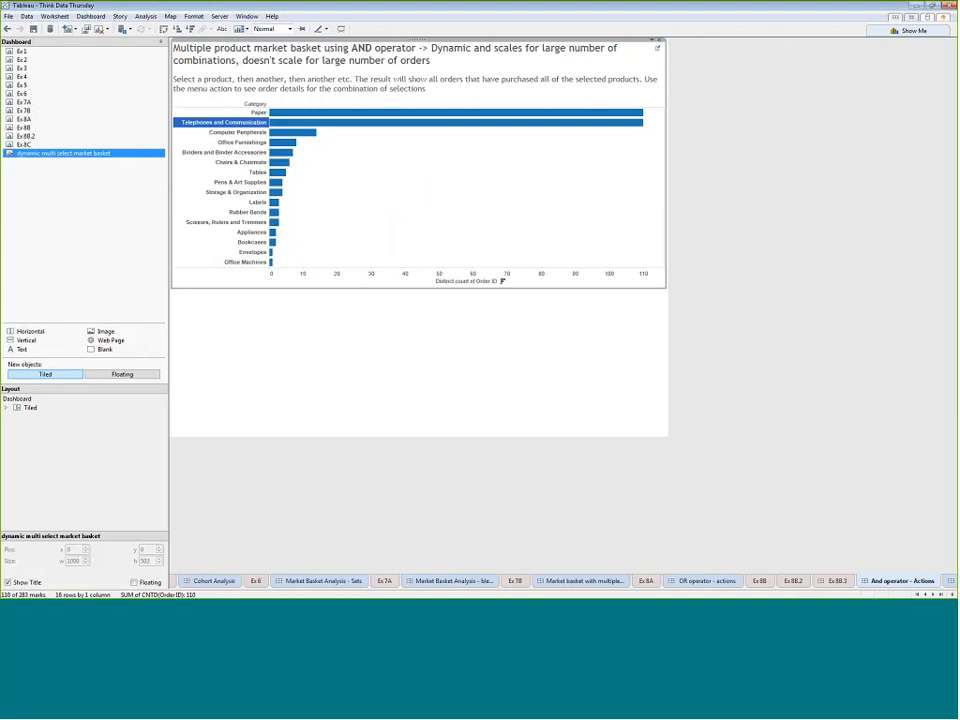
{"action": "mouse_move", "coordinate": [221, 129]}
{"action": "left_click", "coordinate": [232, 135]}
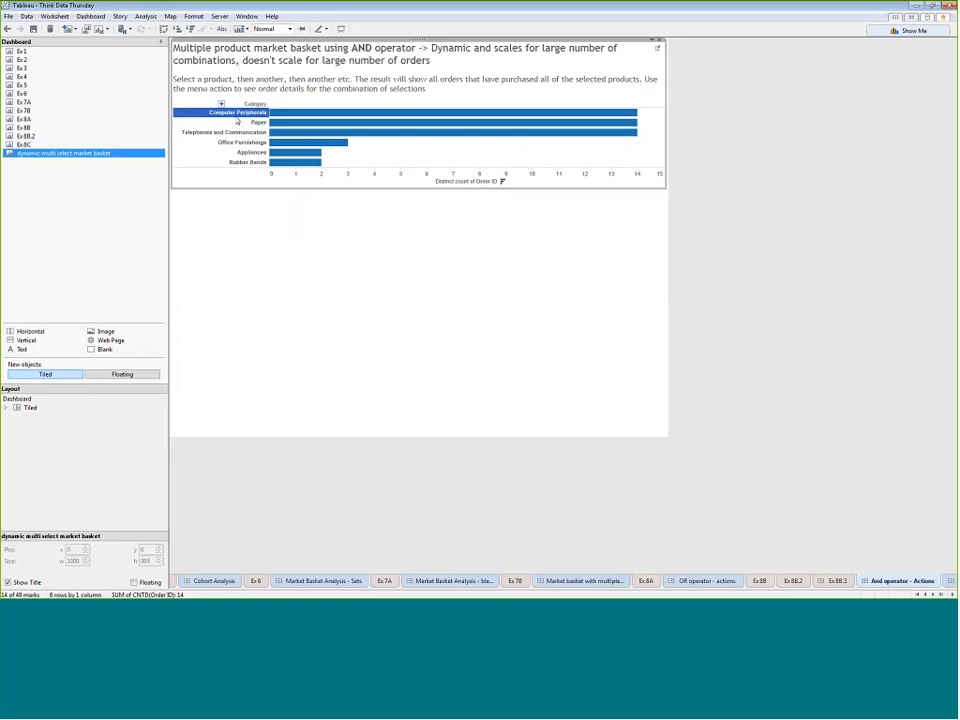
- Open the order ID details for the selected product combination and highlight individual categories in the pie chart timeline
{"action": "mouse_move", "coordinate": [238, 119]}
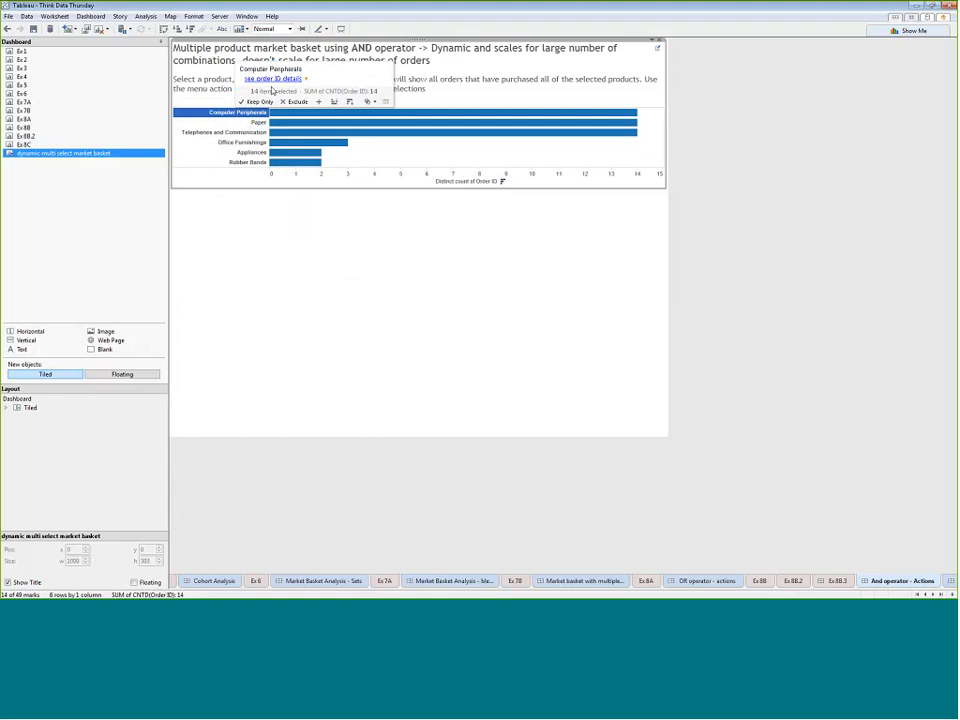
{"action": "left_click", "coordinate": [275, 79]}
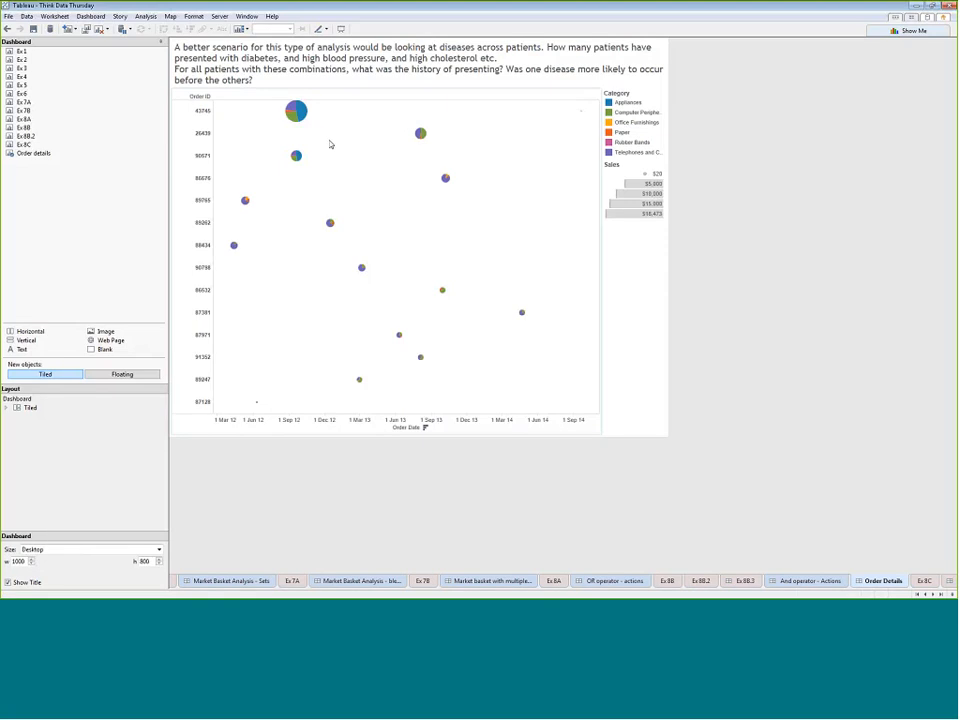
{"action": "mouse_move", "coordinate": [288, 112]}
{"action": "left_click", "coordinate": [610, 142]}
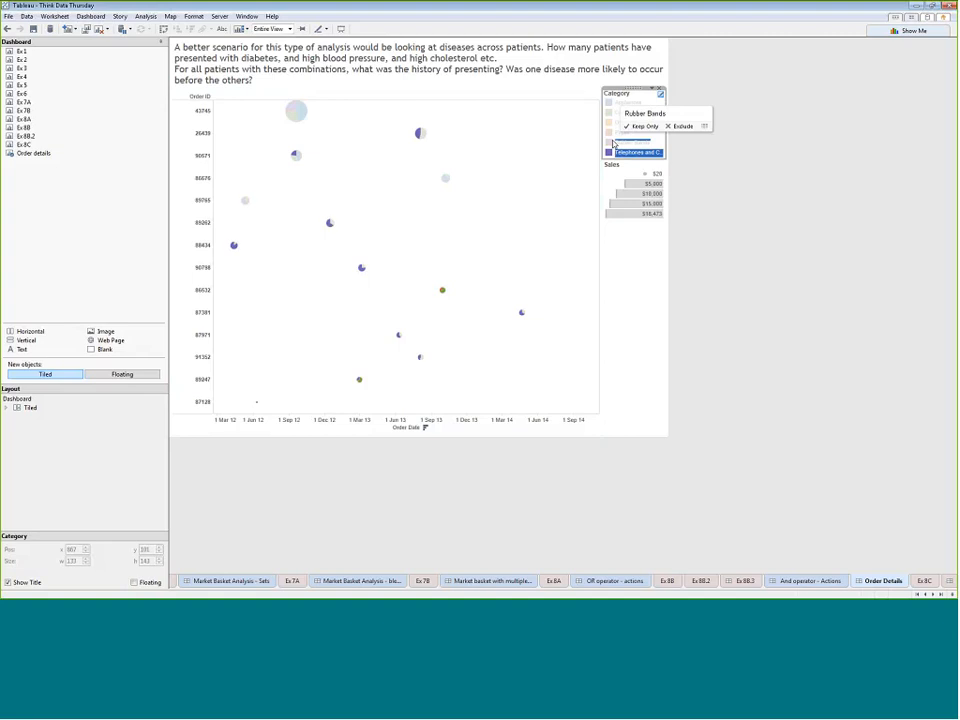
{"action": "left_click", "coordinate": [610, 132]}
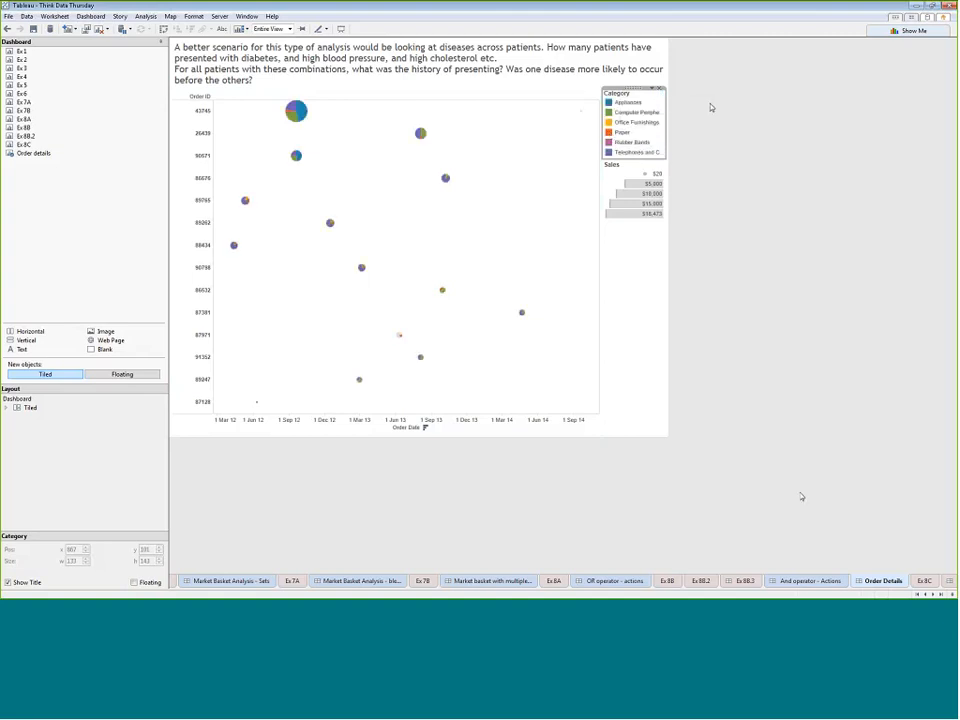
- Clear the category selection on the And operator - Actions dashboard and review its Filter2 and see order ID details actions
{"action": "left_click", "coordinate": [800, 585]}
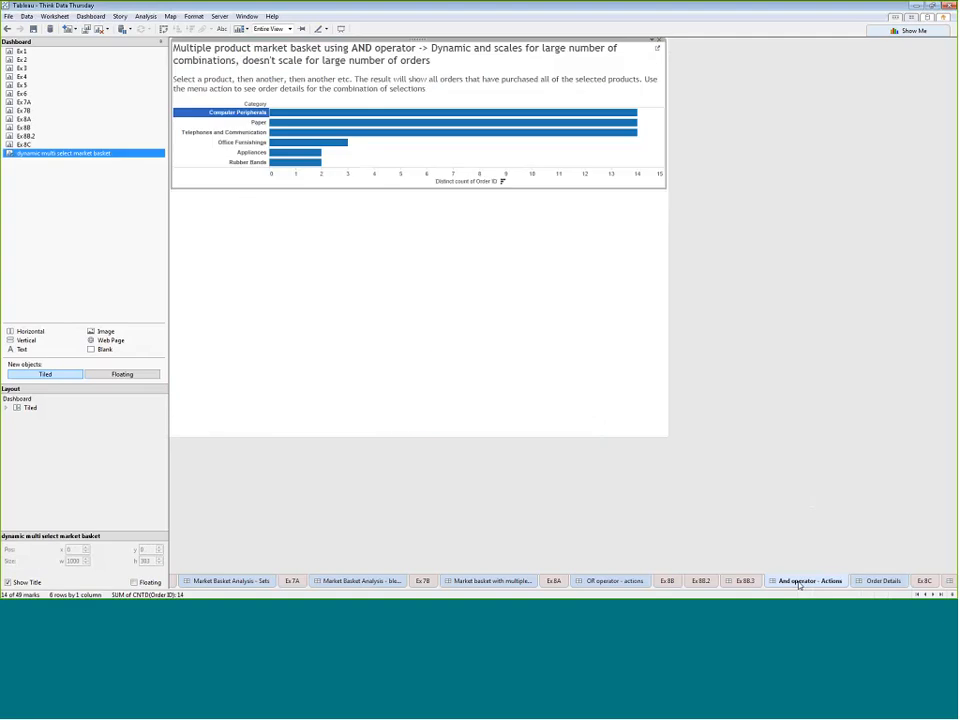
{"action": "left_click", "coordinate": [225, 117]}
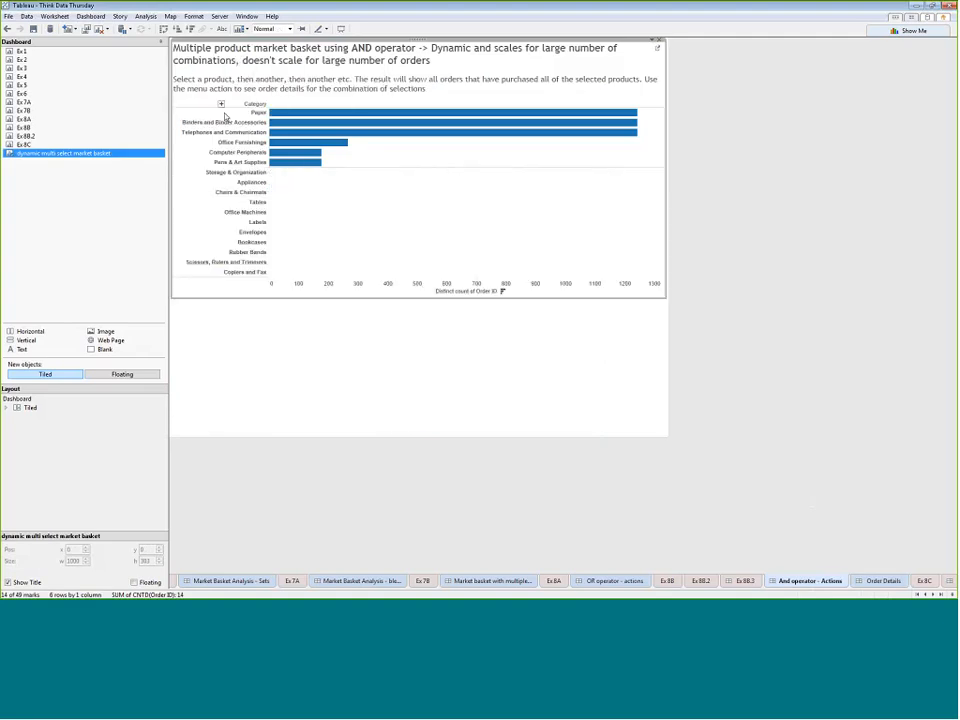
{"action": "left_click", "coordinate": [90, 16]}
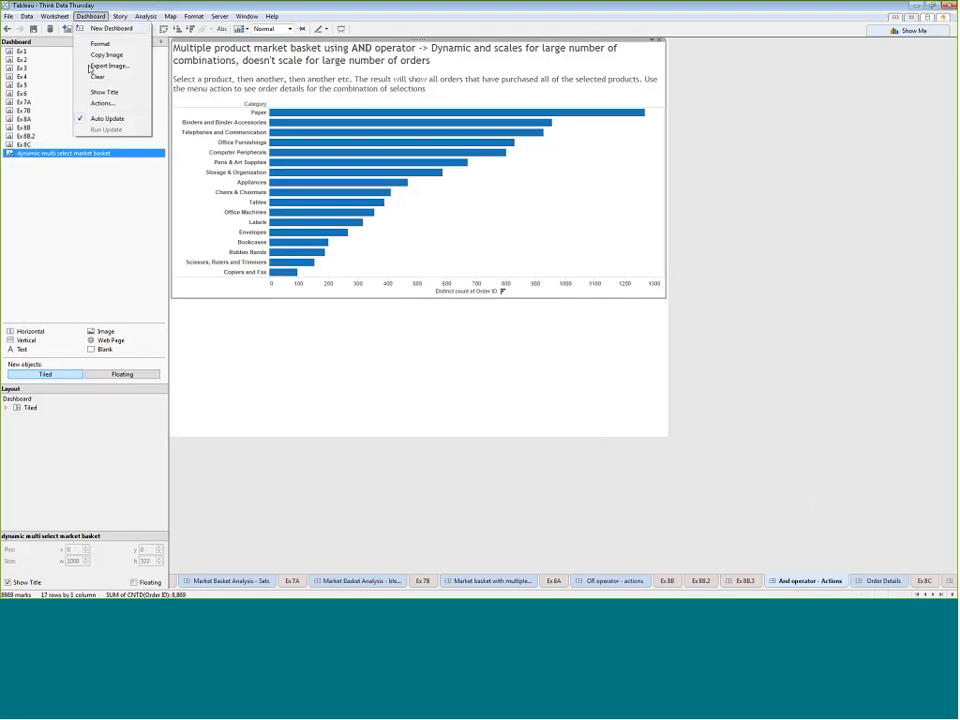
{"action": "left_click", "coordinate": [103, 103]}
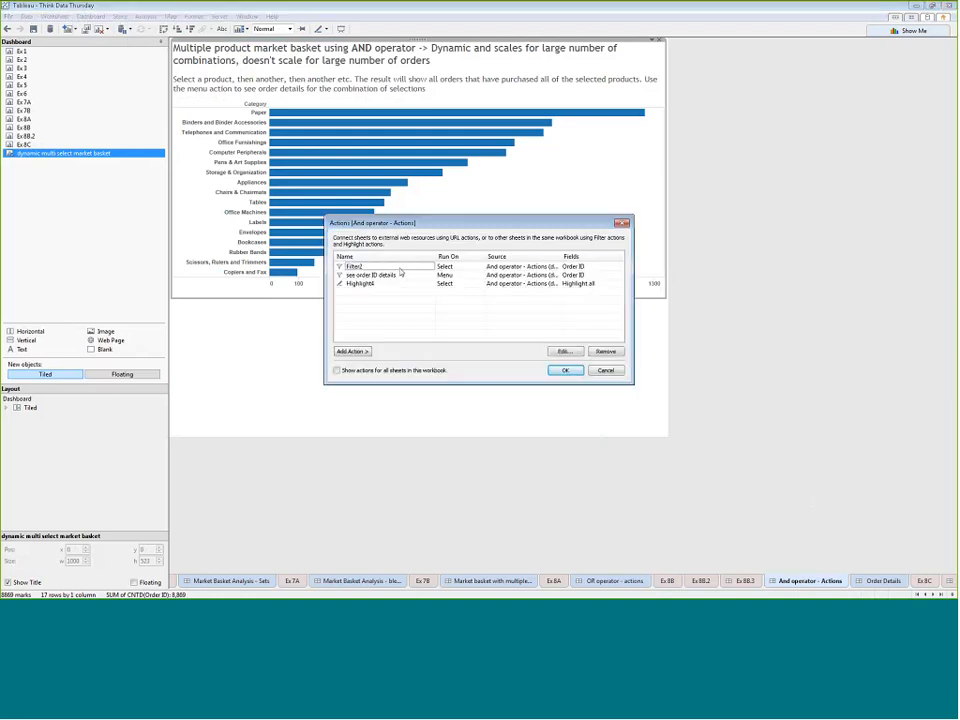
{"action": "left_click", "coordinate": [396, 266]}
{"action": "left_click", "coordinate": [564, 351]}
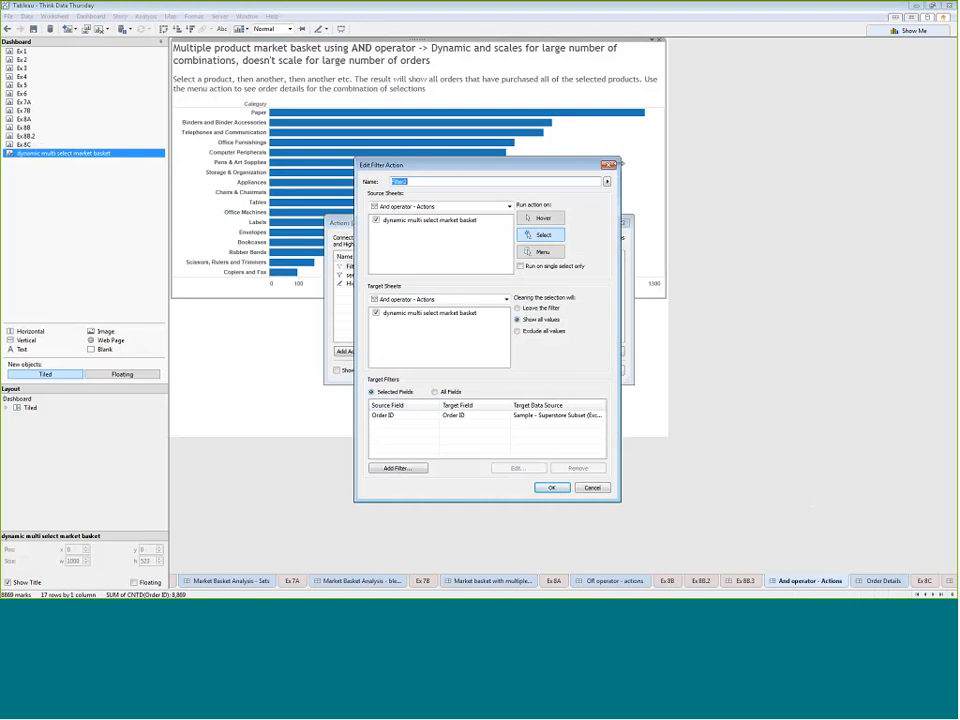
{"action": "key", "text": "Return"}
{"action": "left_click", "coordinate": [406, 277]}
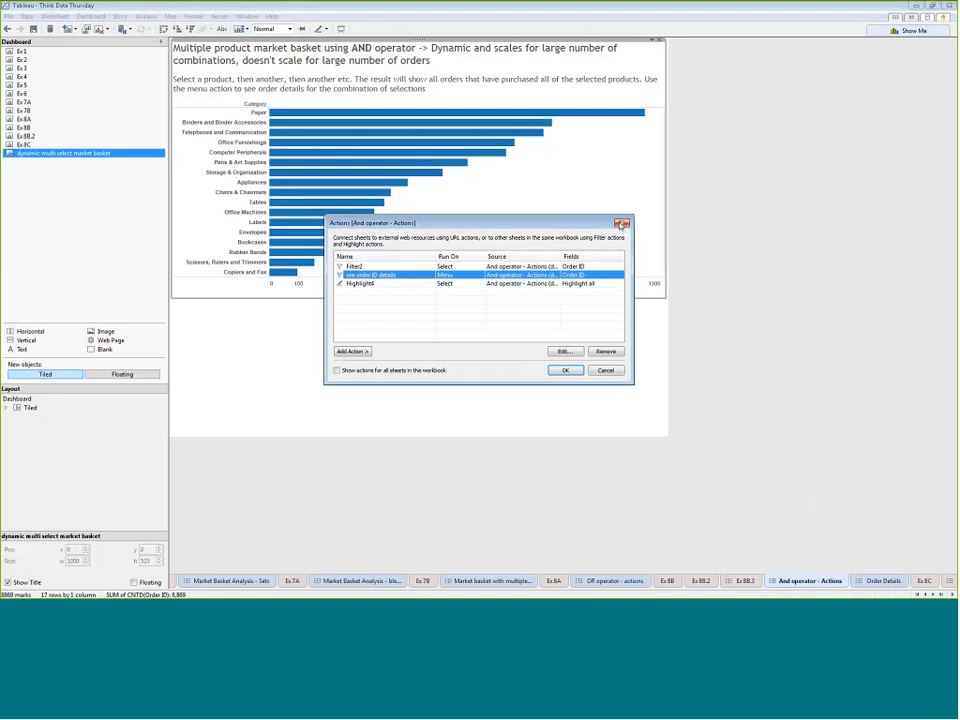
{"action": "left_click", "coordinate": [621, 224]}
{"action": "left_click", "coordinate": [921, 387]}
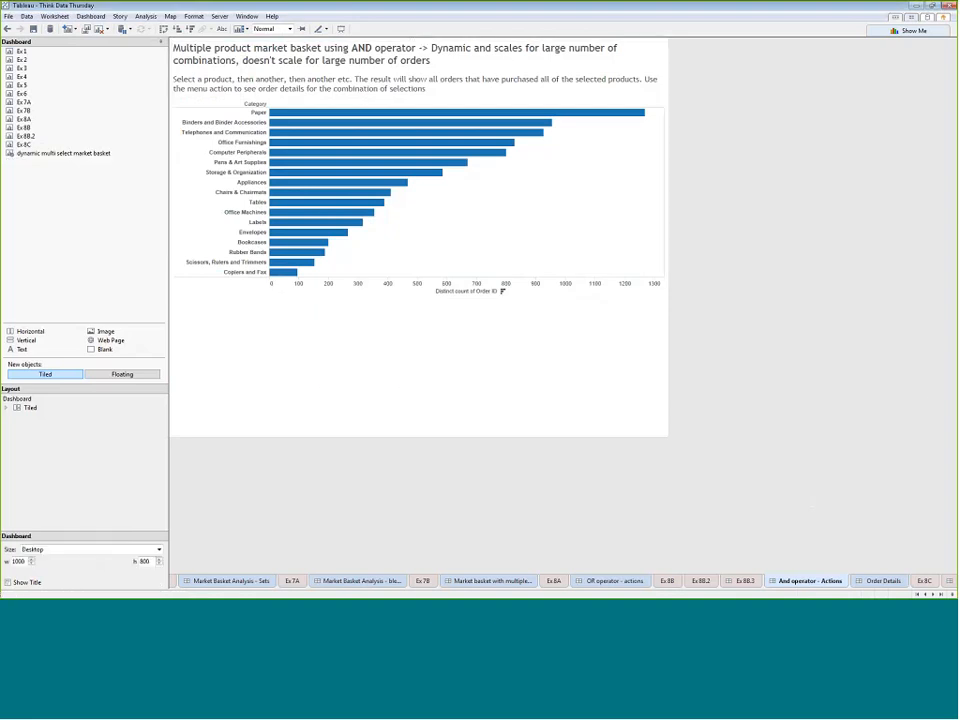
- Show the Questions? dashboard near the end of the workbook
{"action": "left_click", "coordinate": [933, 594]}
{"action": "left_click", "coordinate": [933, 594]}
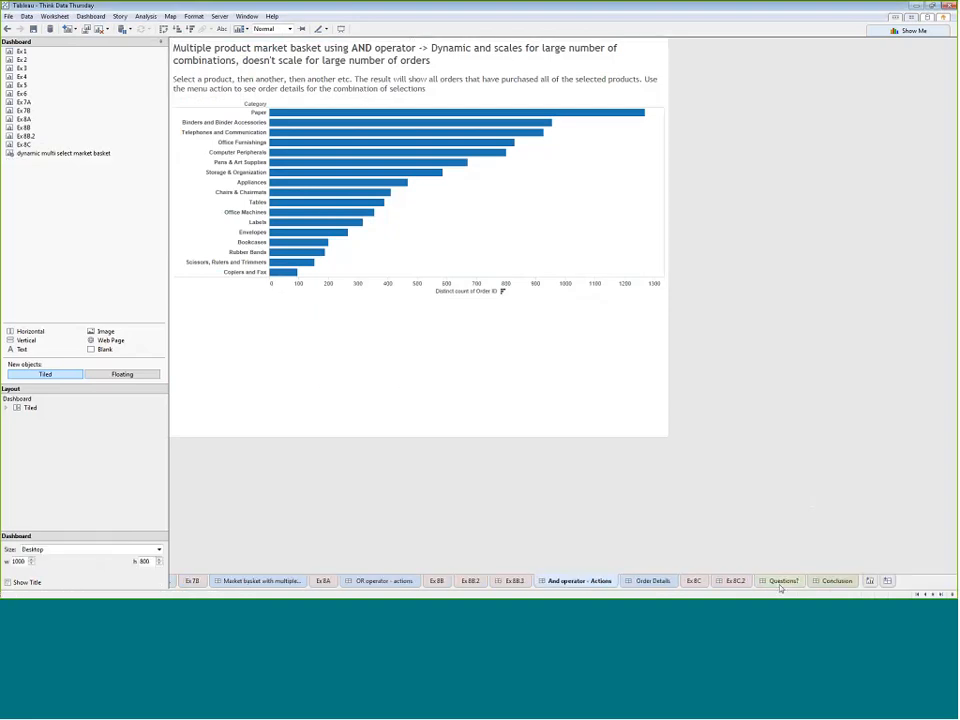
{"action": "left_click", "coordinate": [775, 582]}
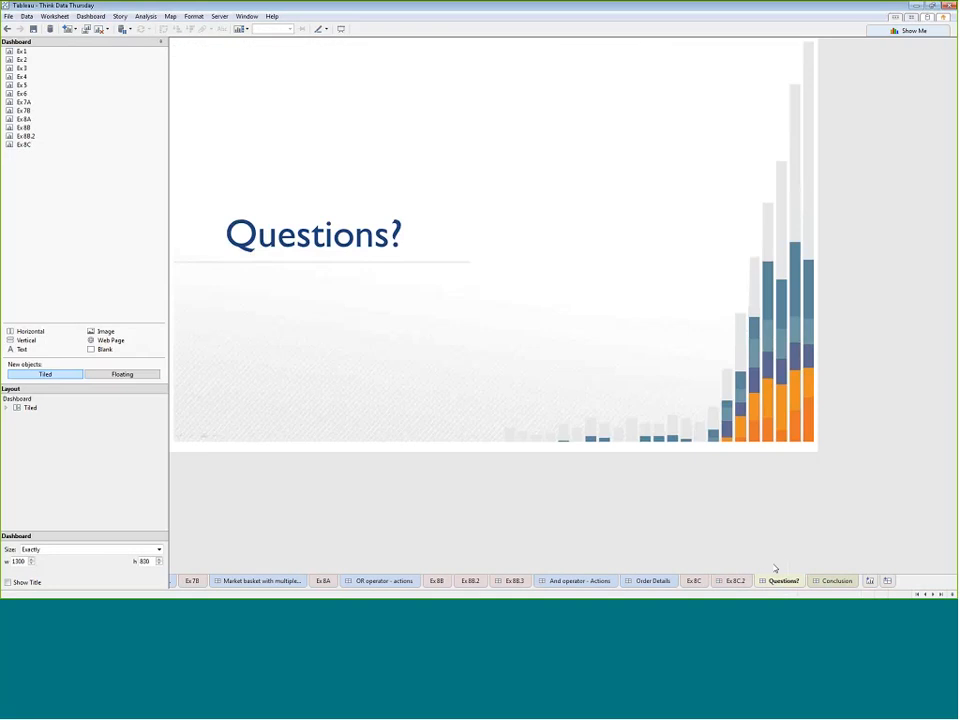